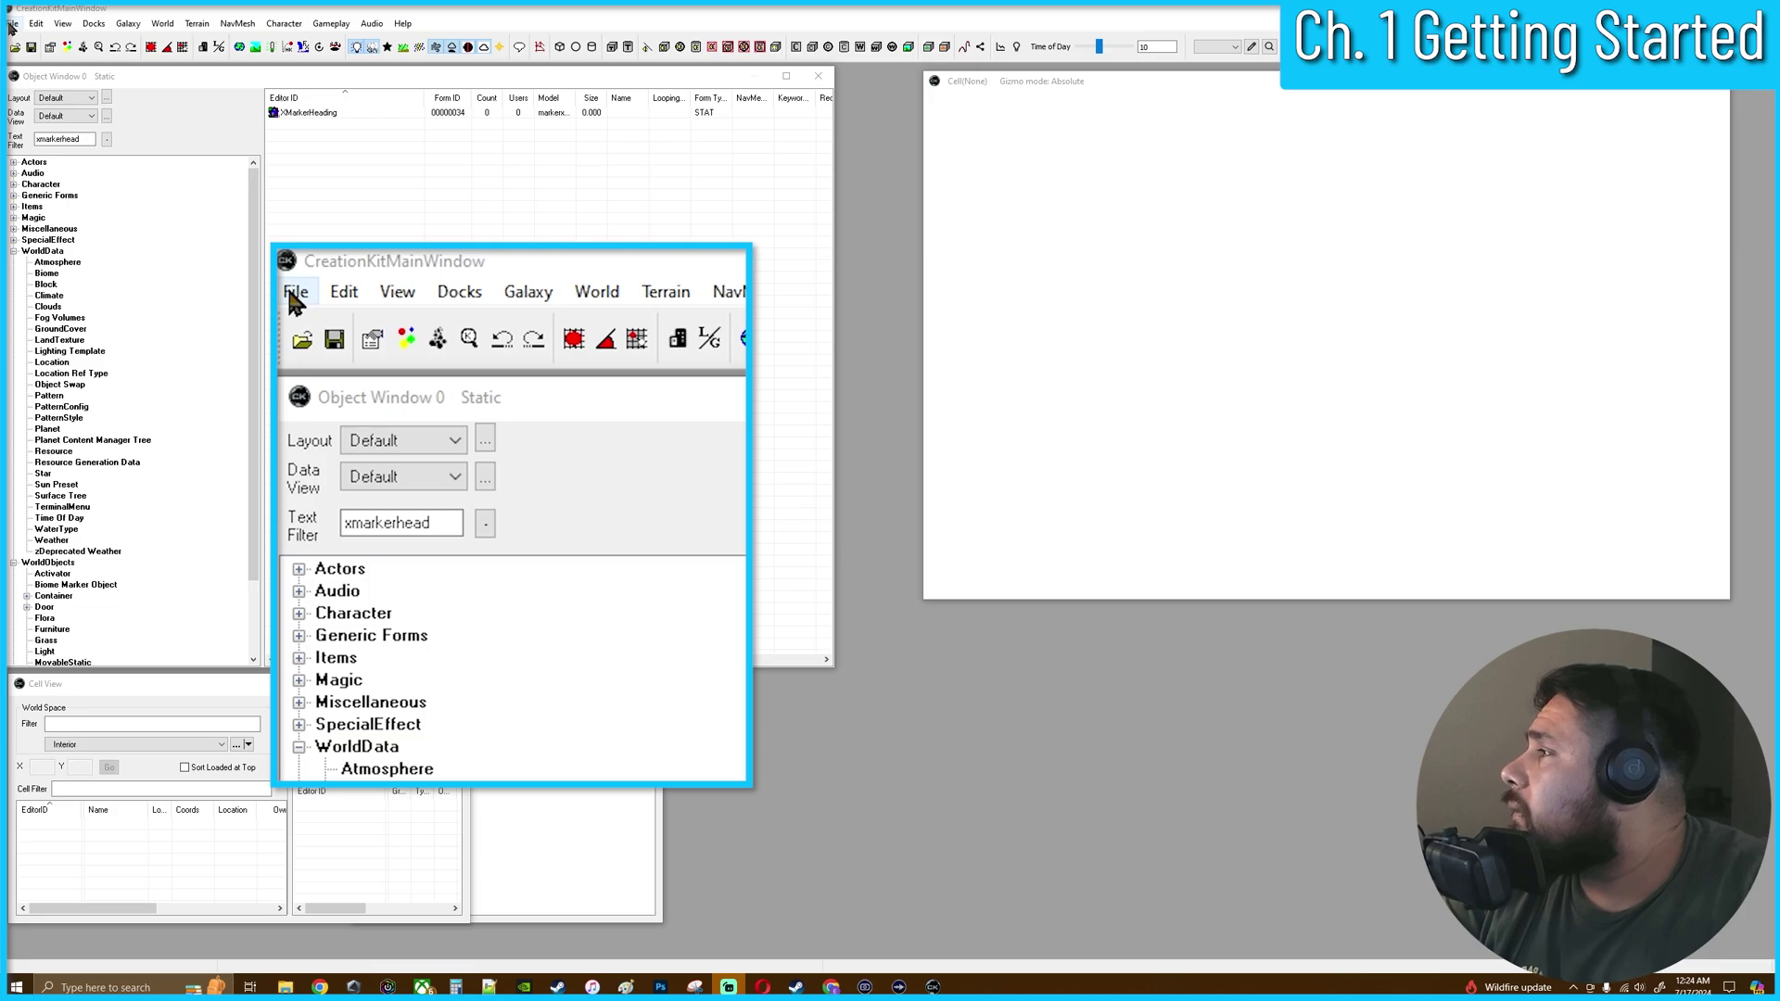
Tick Starfield.esm in the File > Data list and load it as the master file
left_click(12, 23)
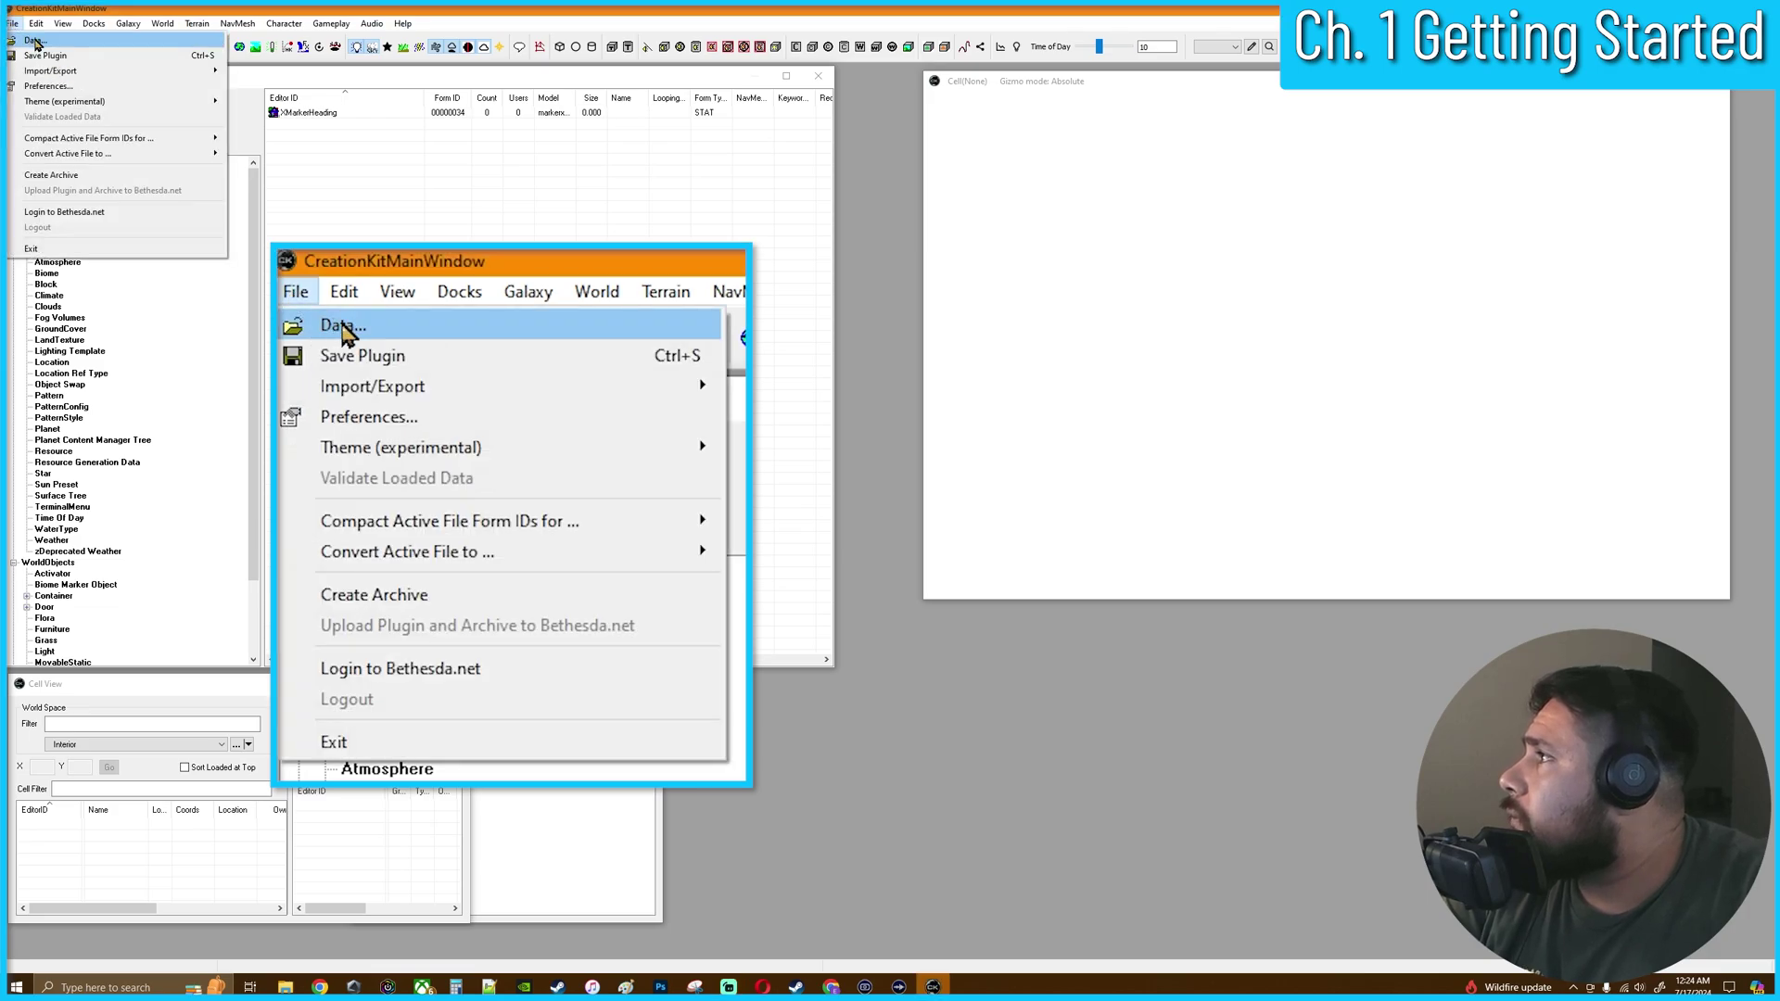
left_click(35, 40)
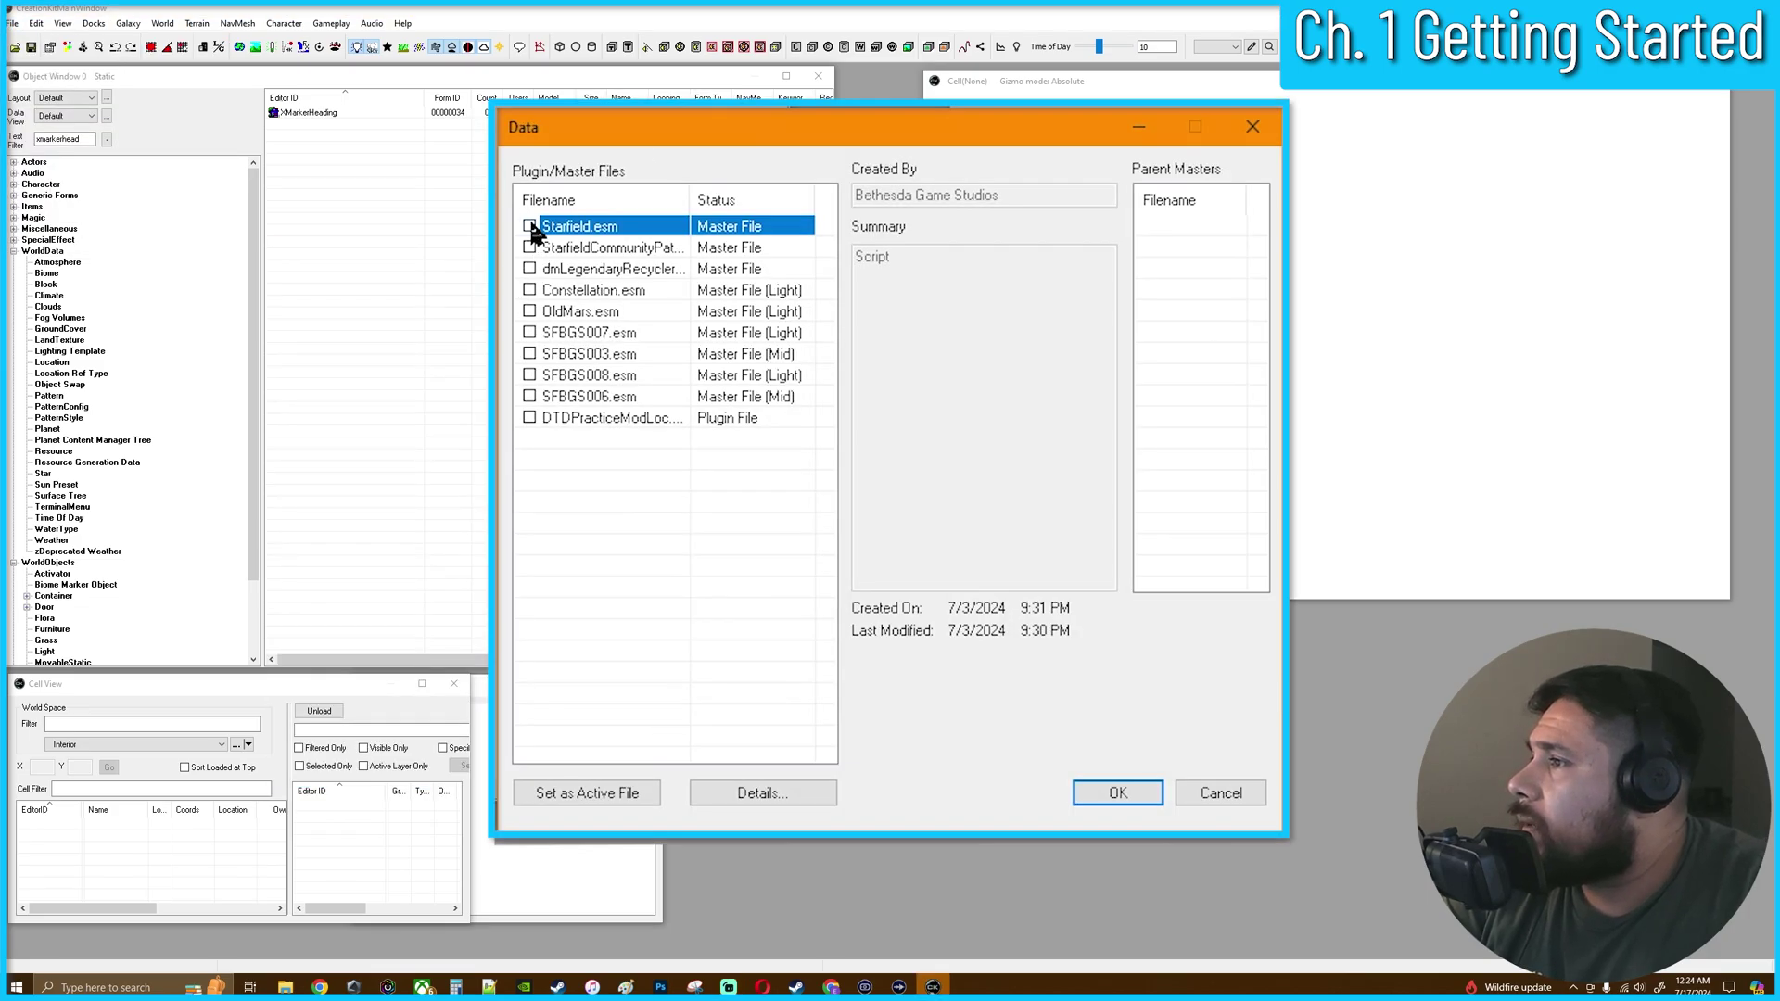
left_click(530, 228)
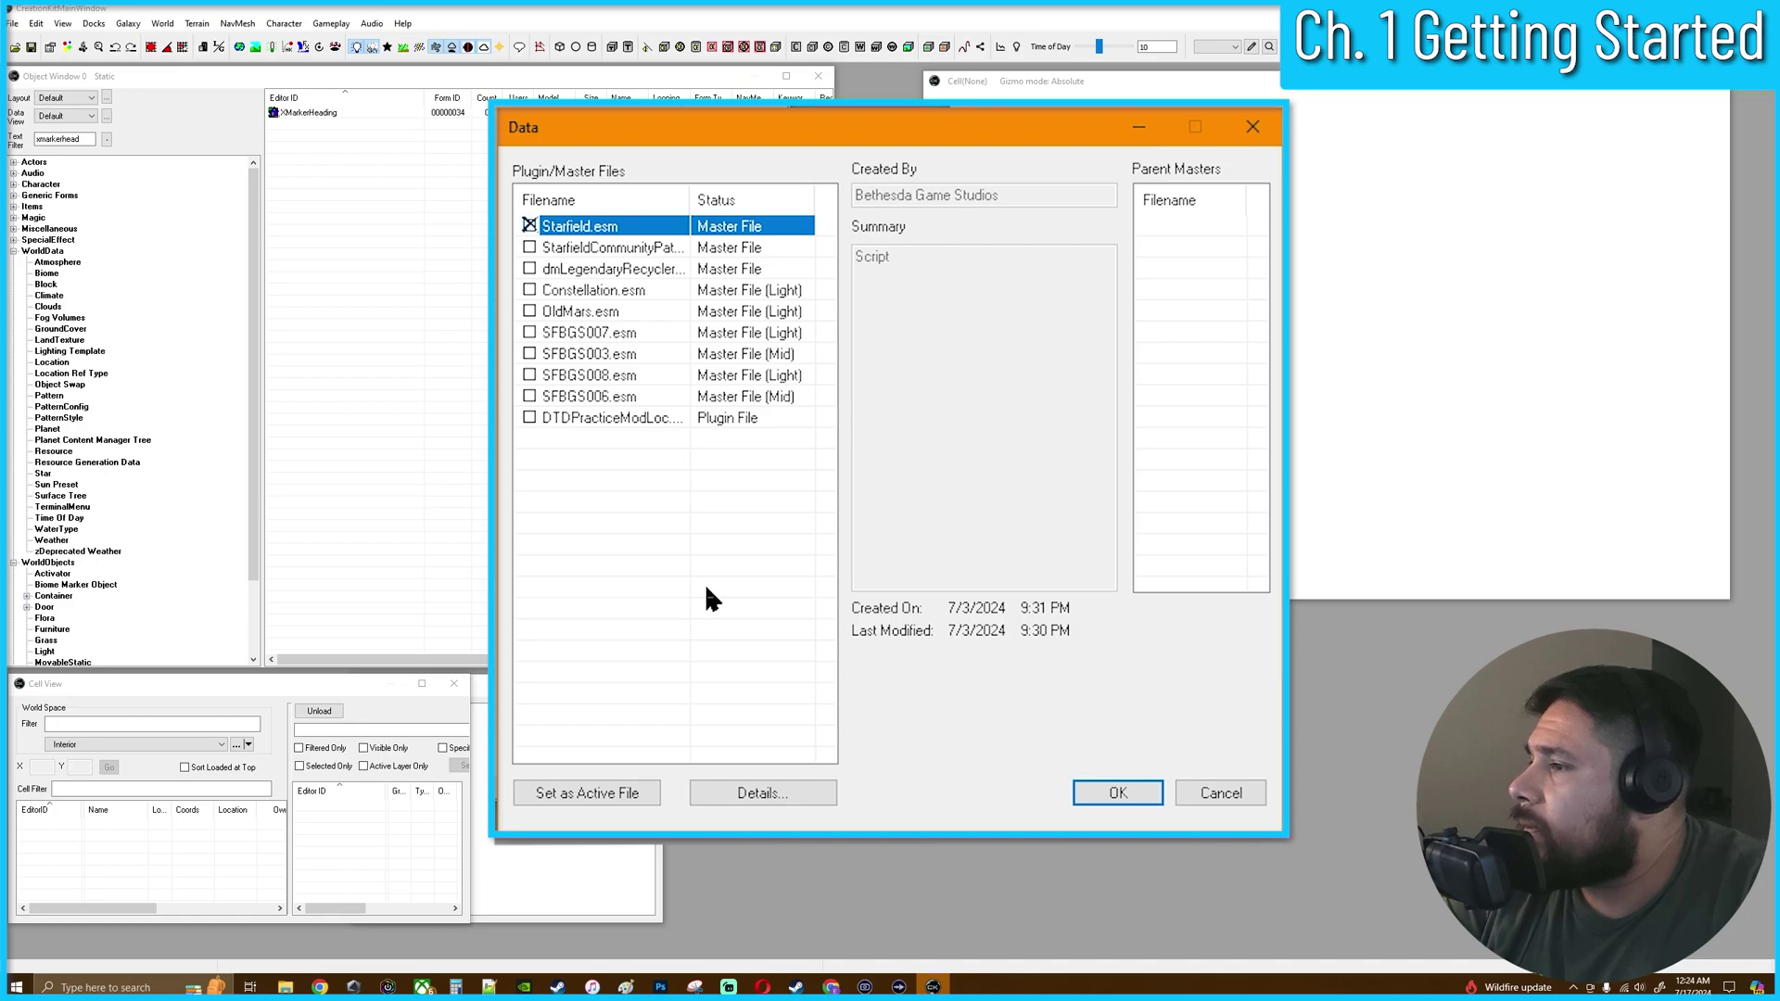
left_click(585, 797)
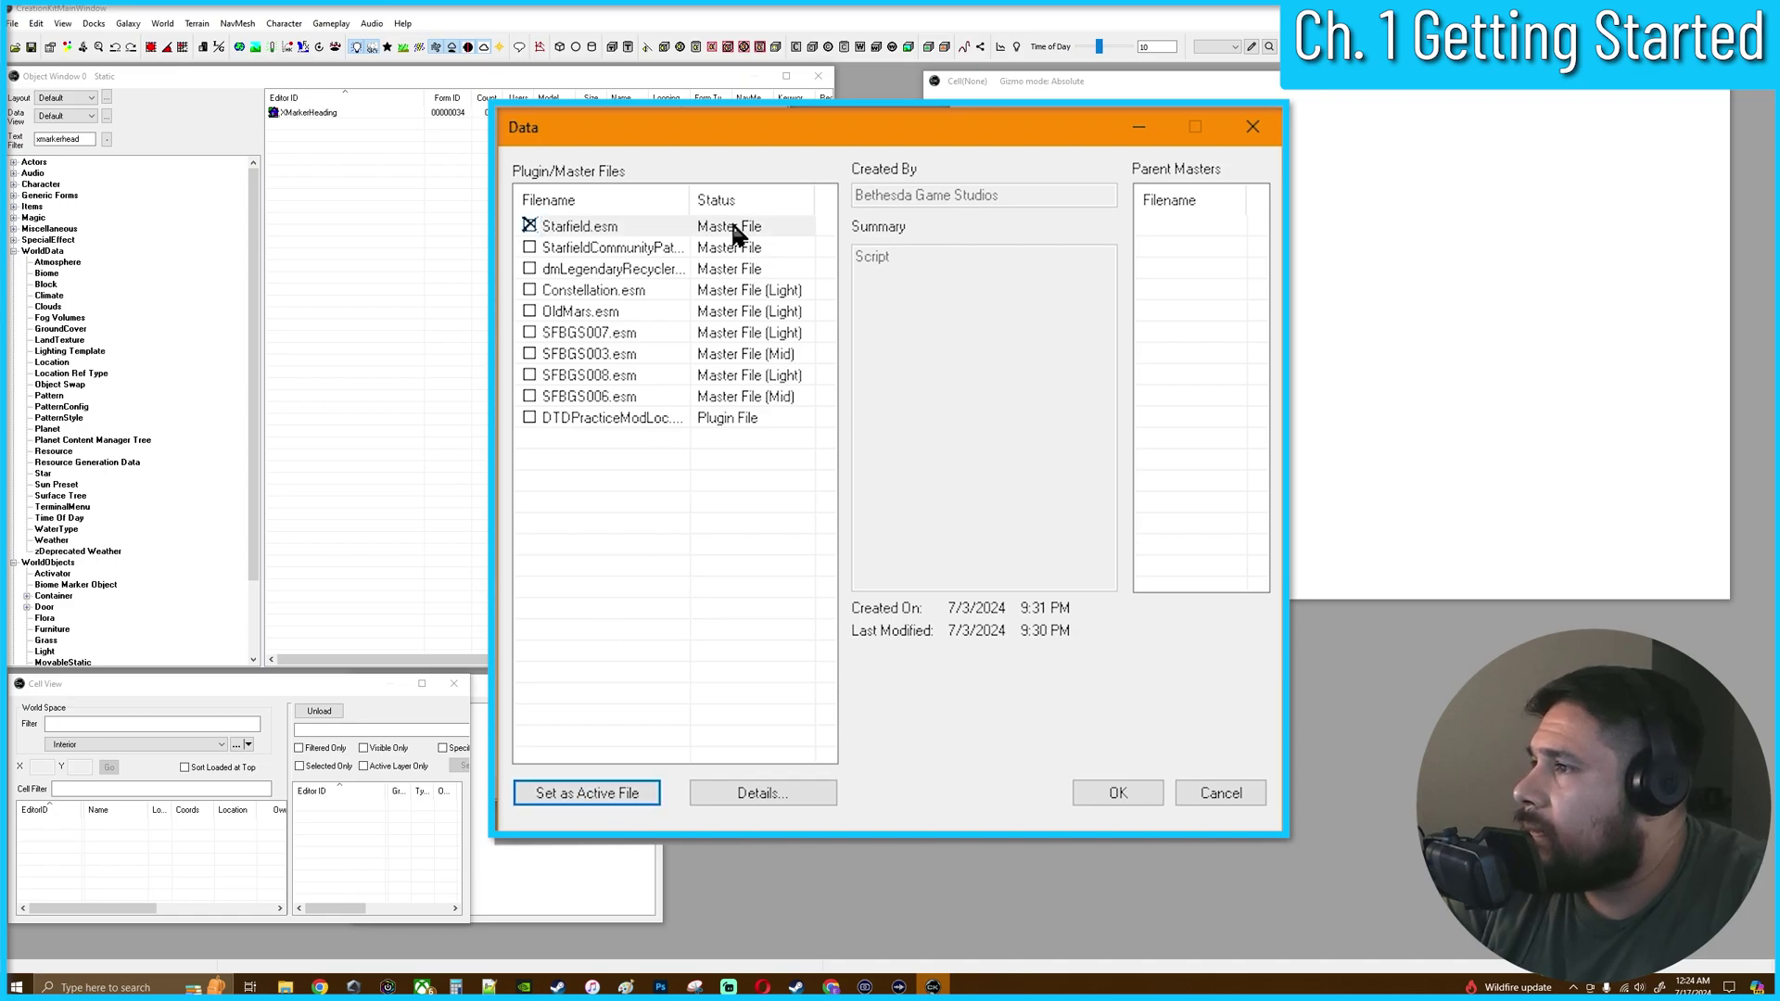
left_click(737, 230)
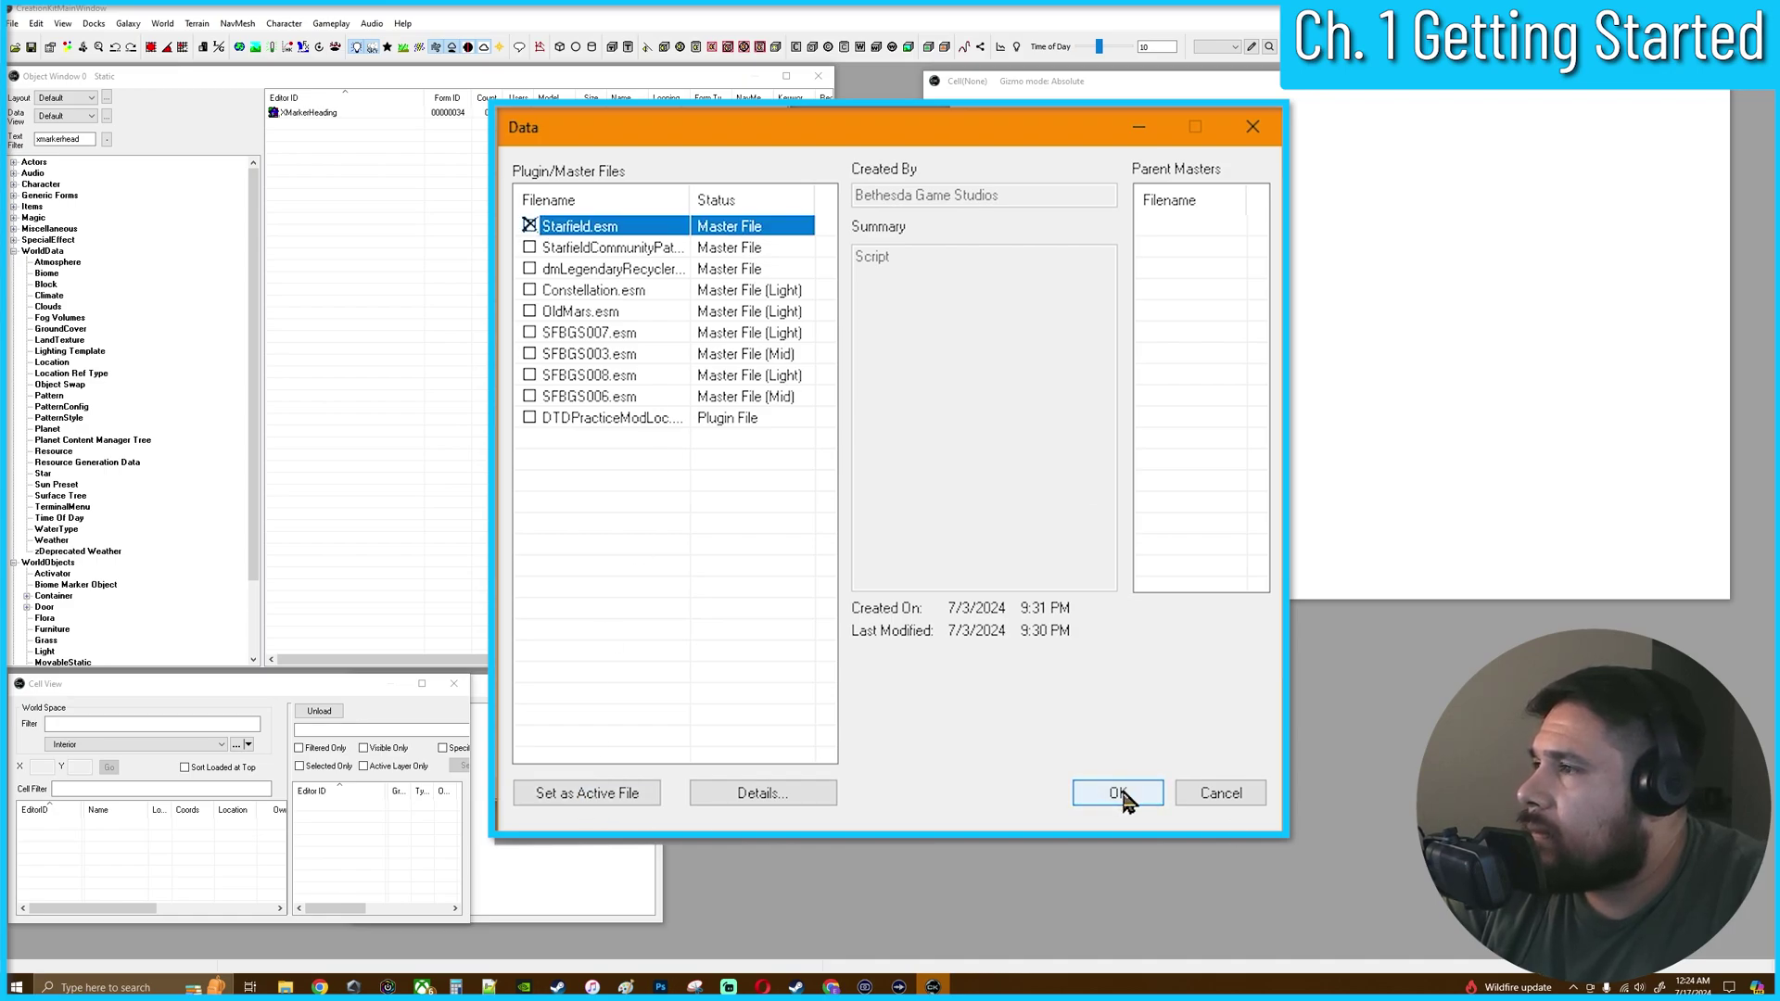
left_click(1119, 794)
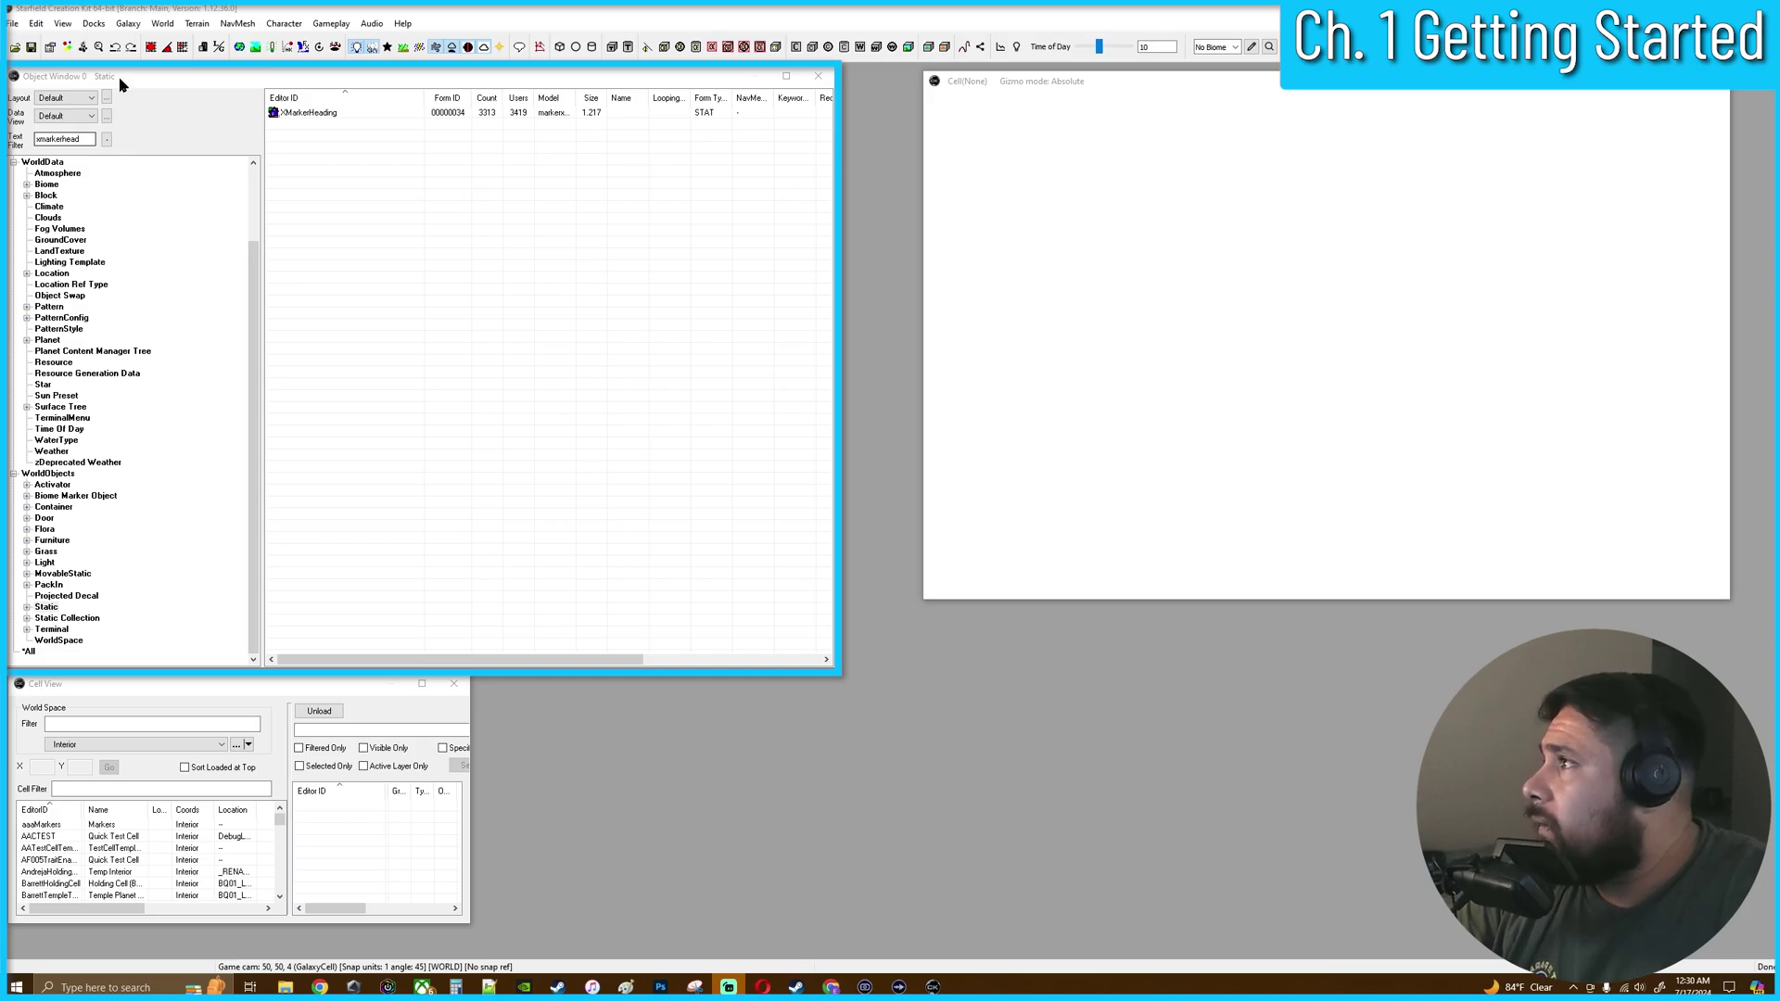
Clear the 'xmarkerhead' text from the Object Window filter
left_click(144, 80)
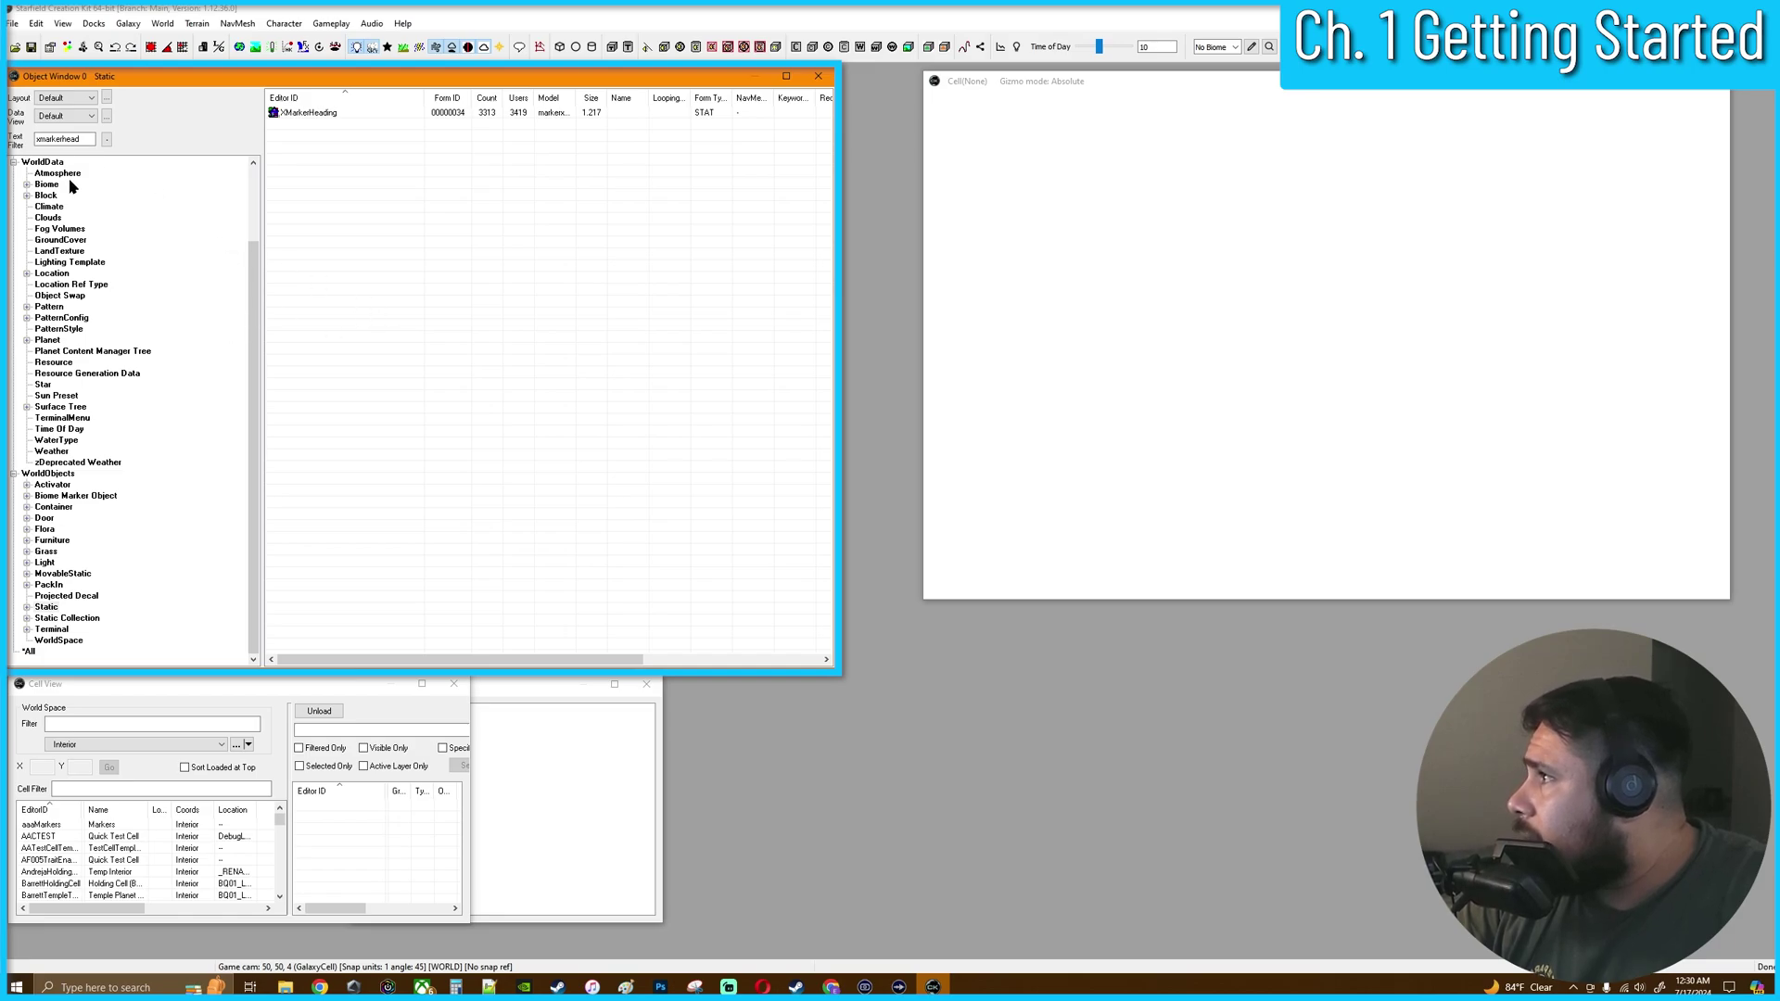
double_click(90, 139)
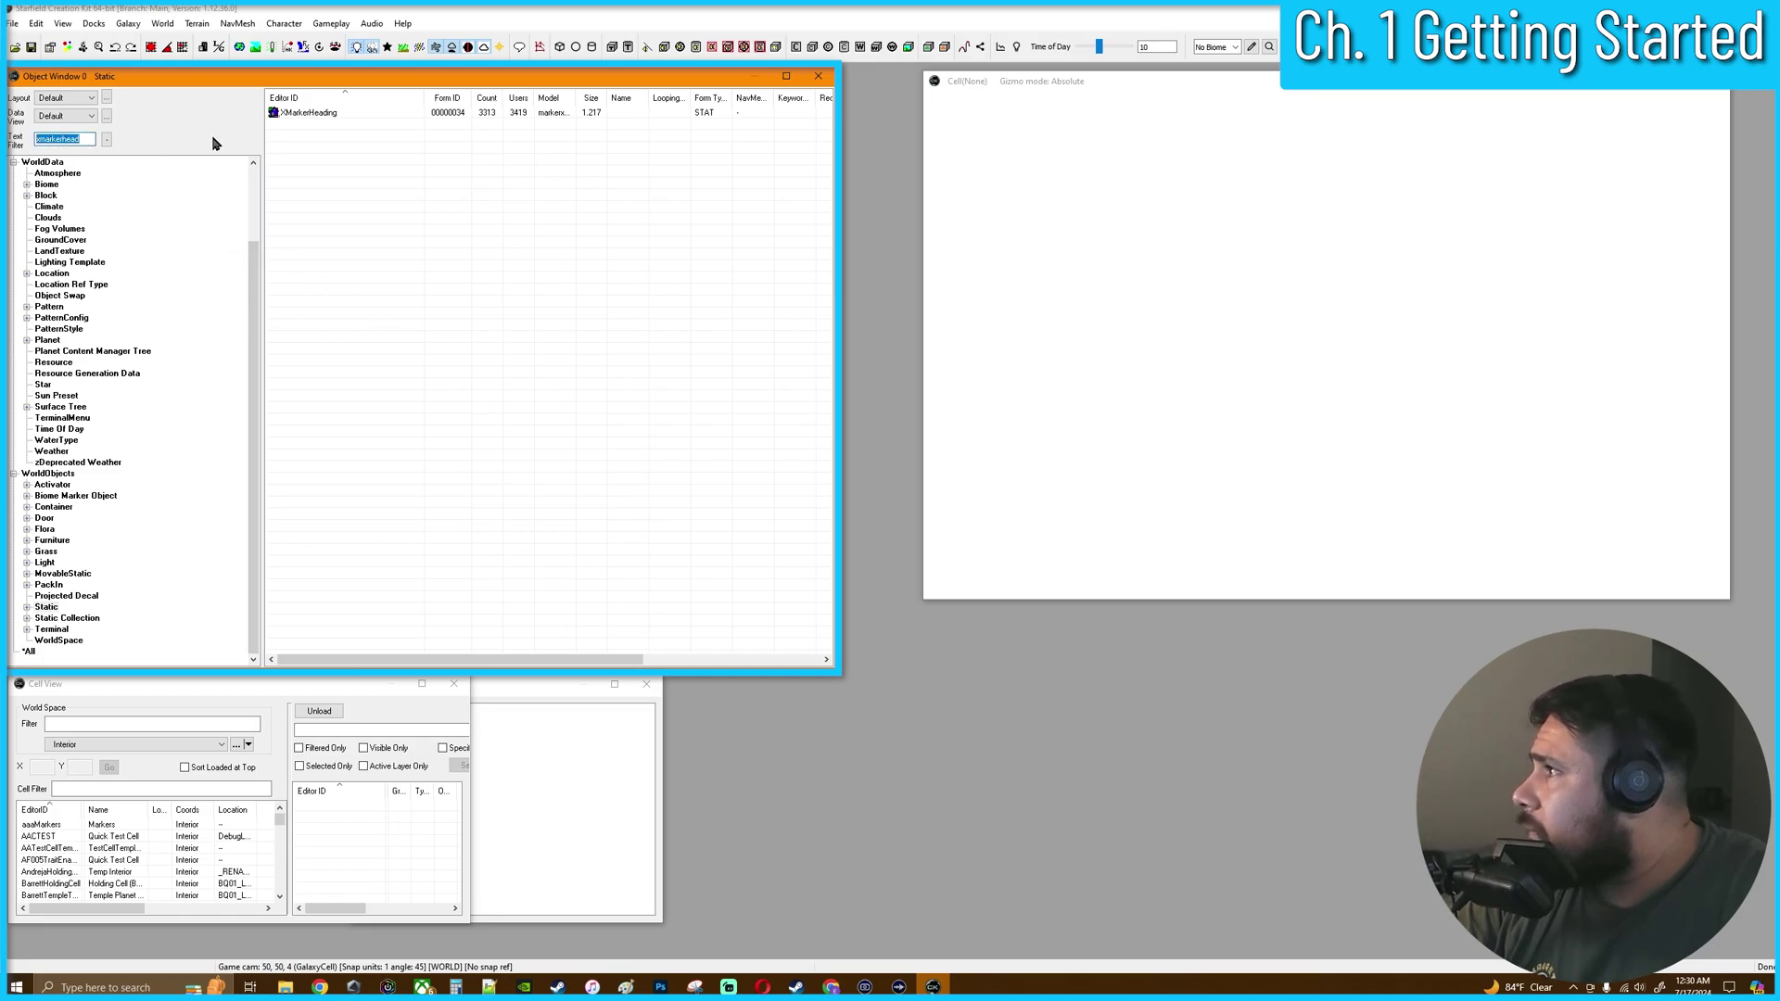
key("BackSpace")
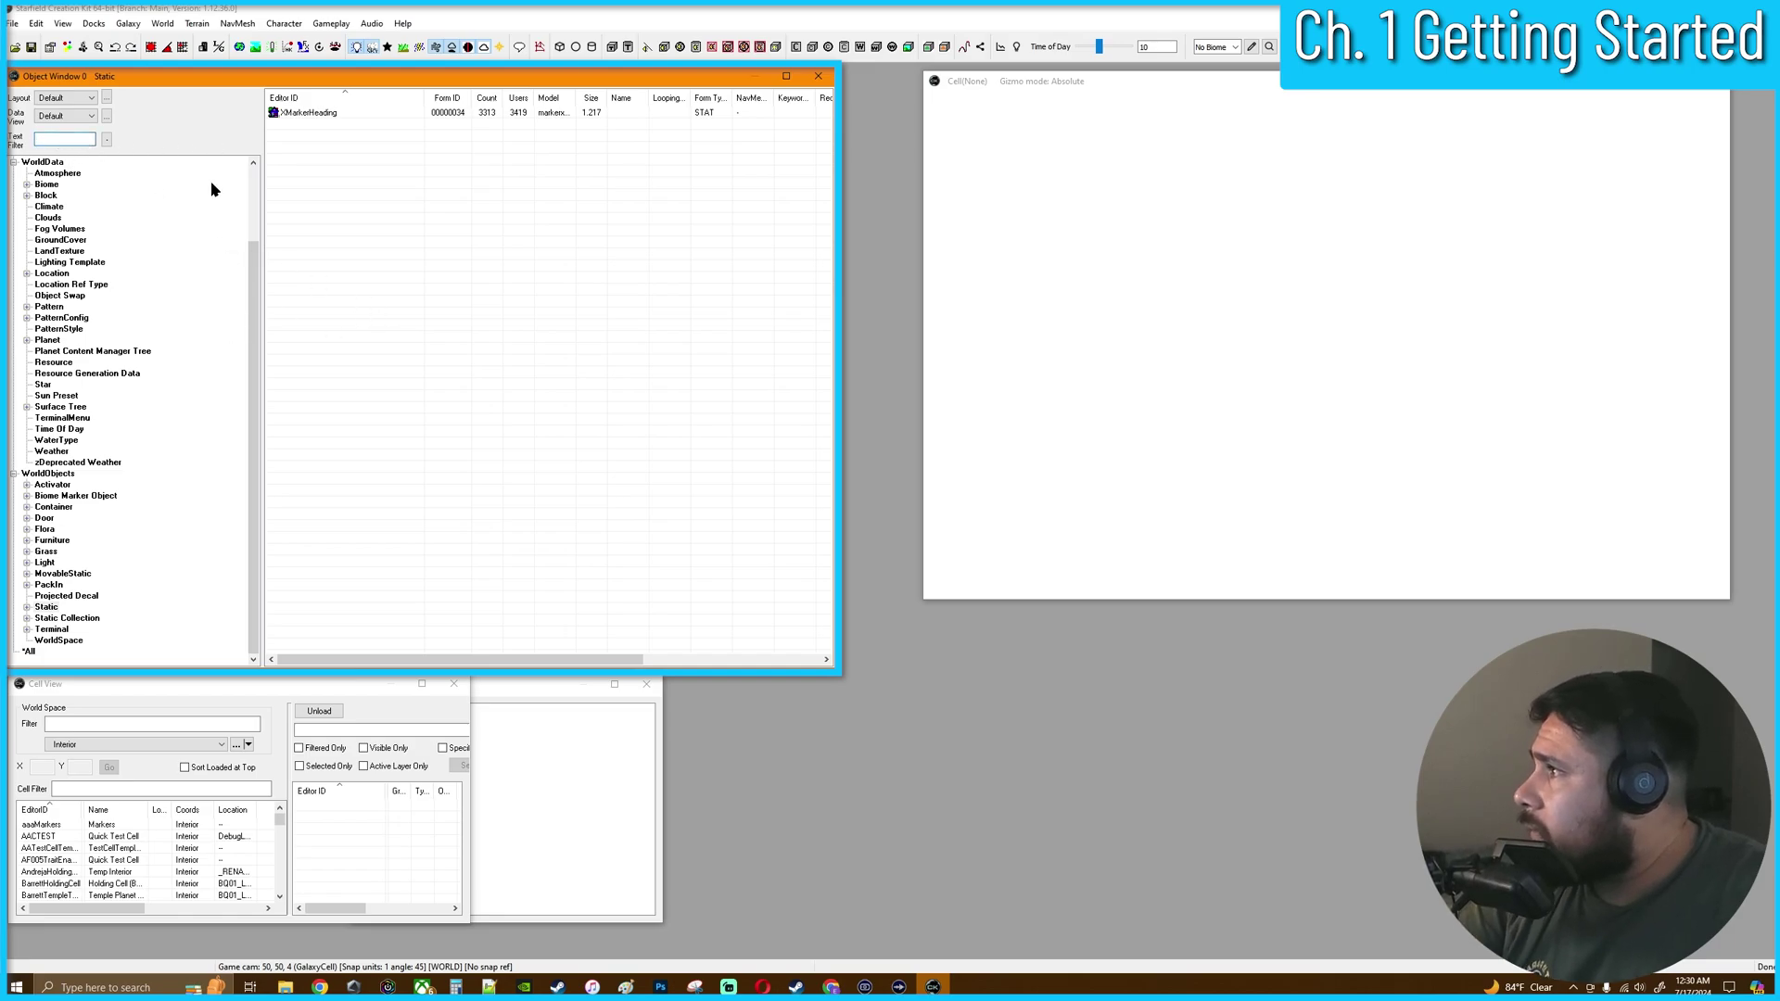
List all WorldData > Block records and scroll to the canyon blocks
left_click(46, 196)
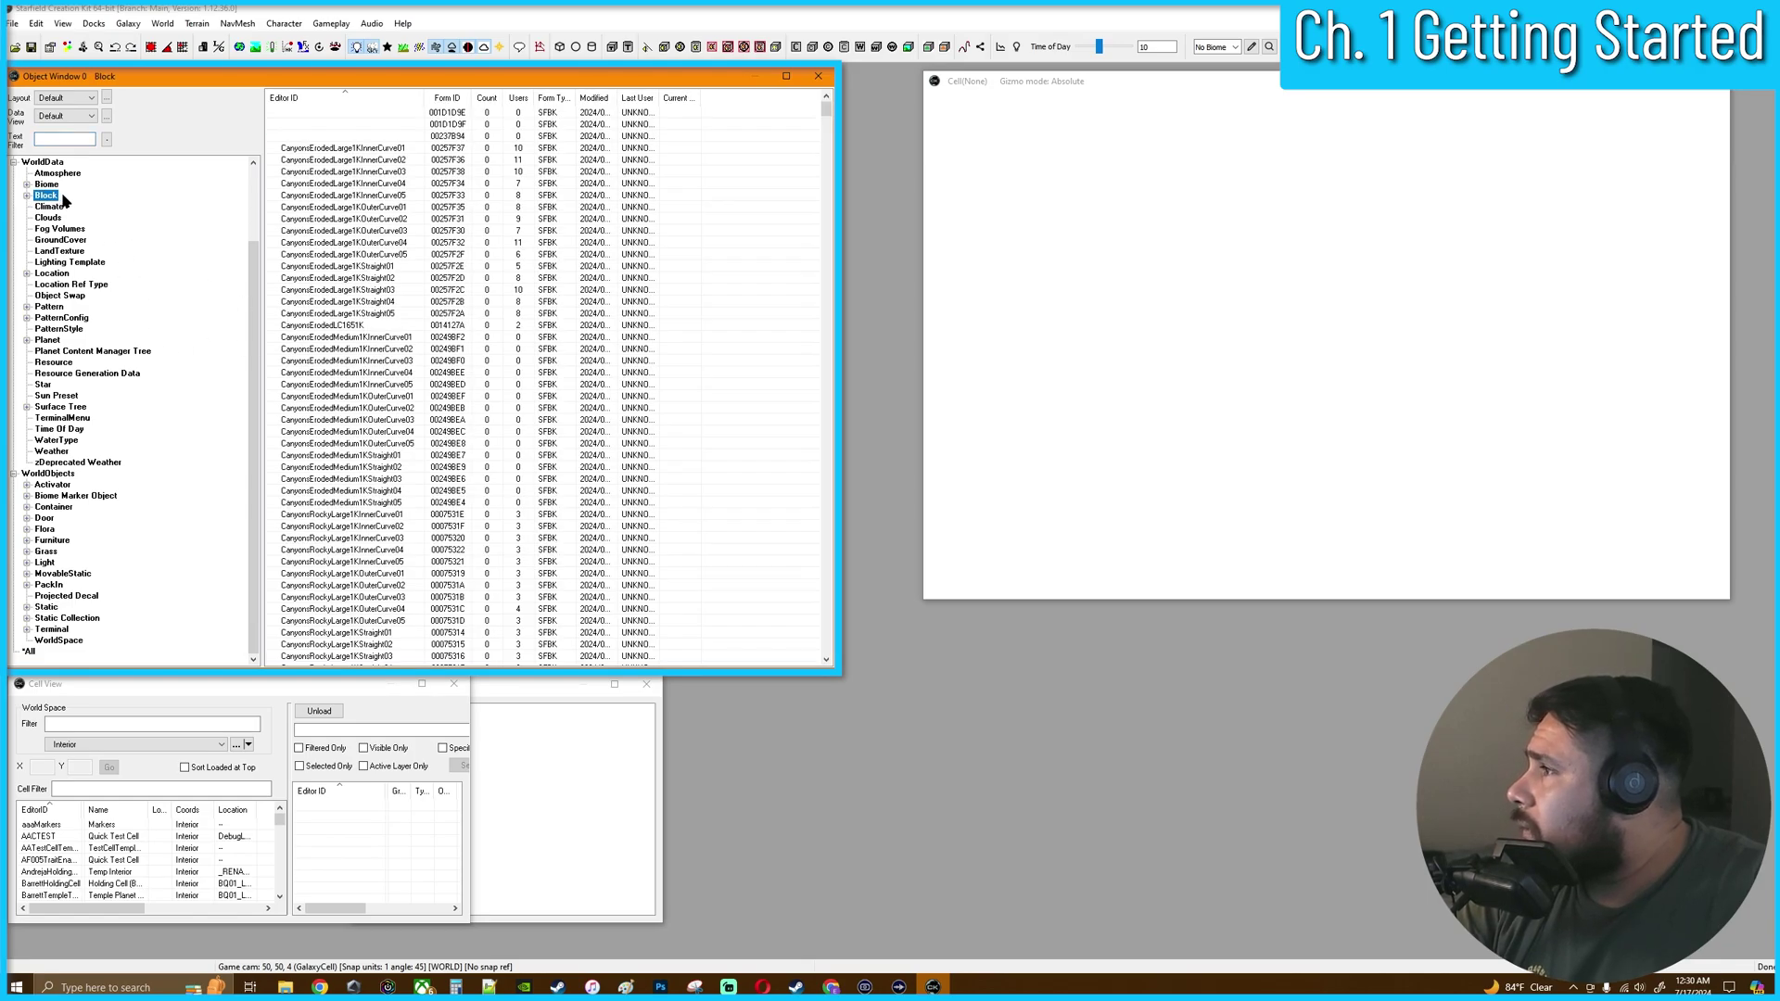
scroll(362, 342, "down", 5)
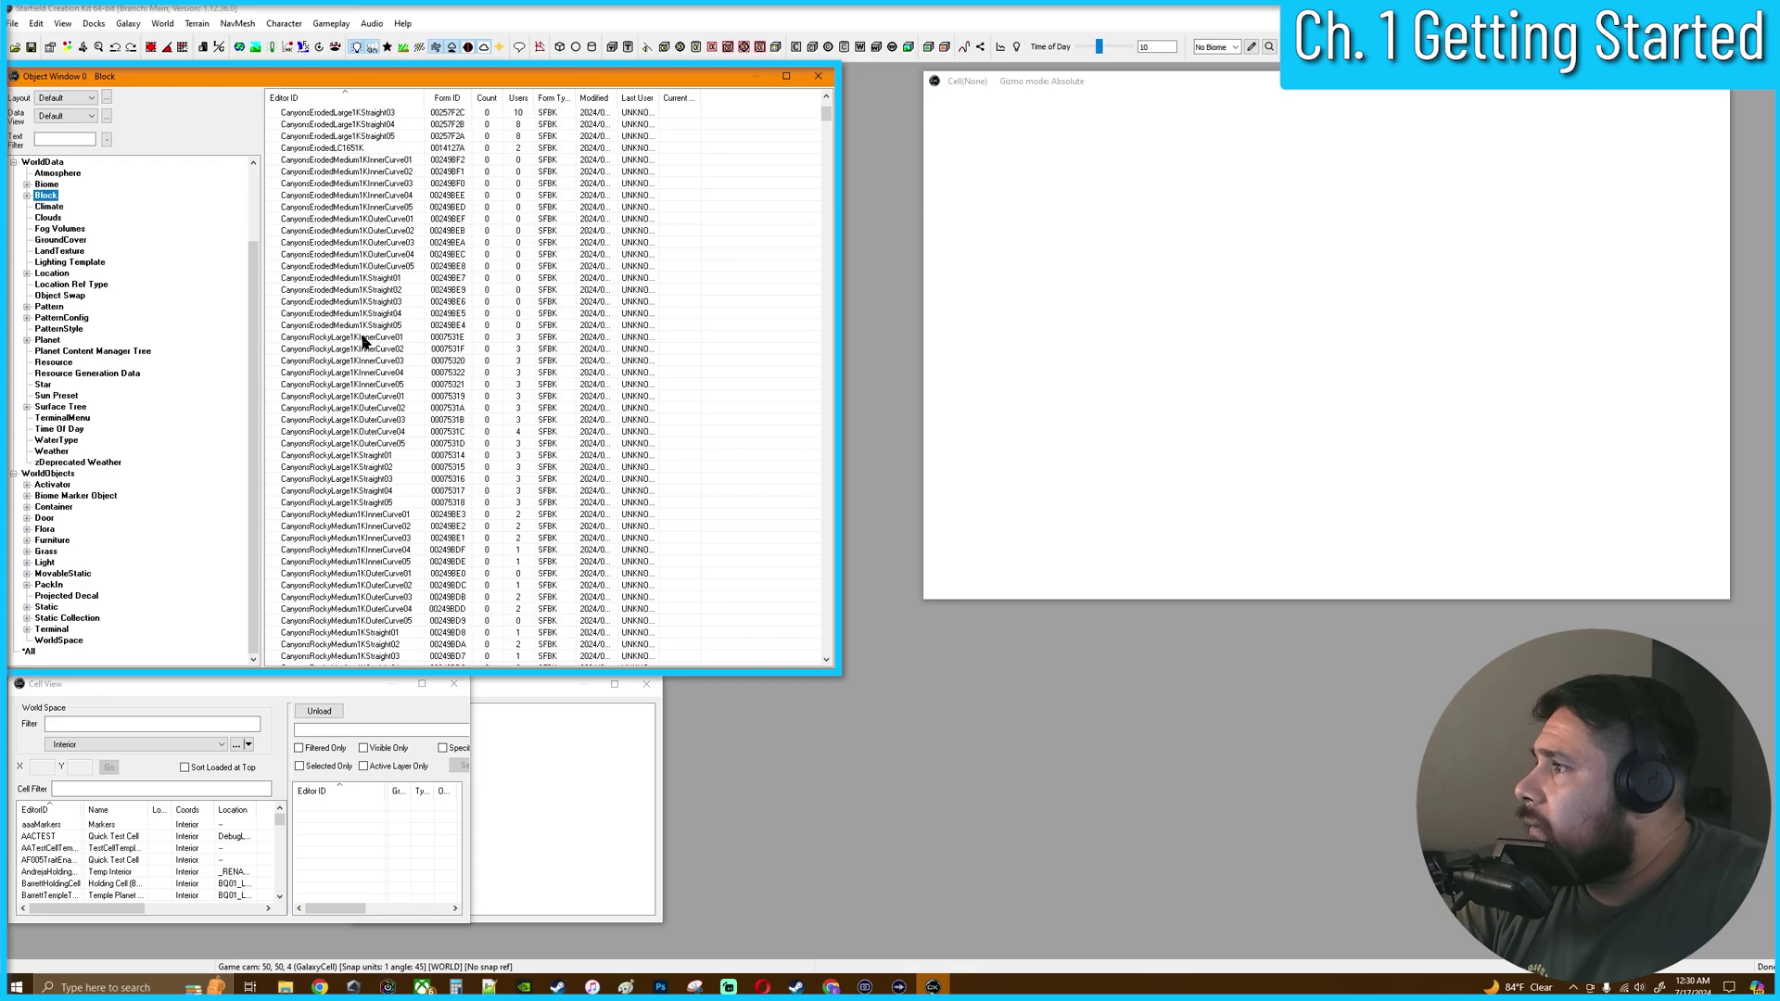
scroll(363, 342, "down", 15)
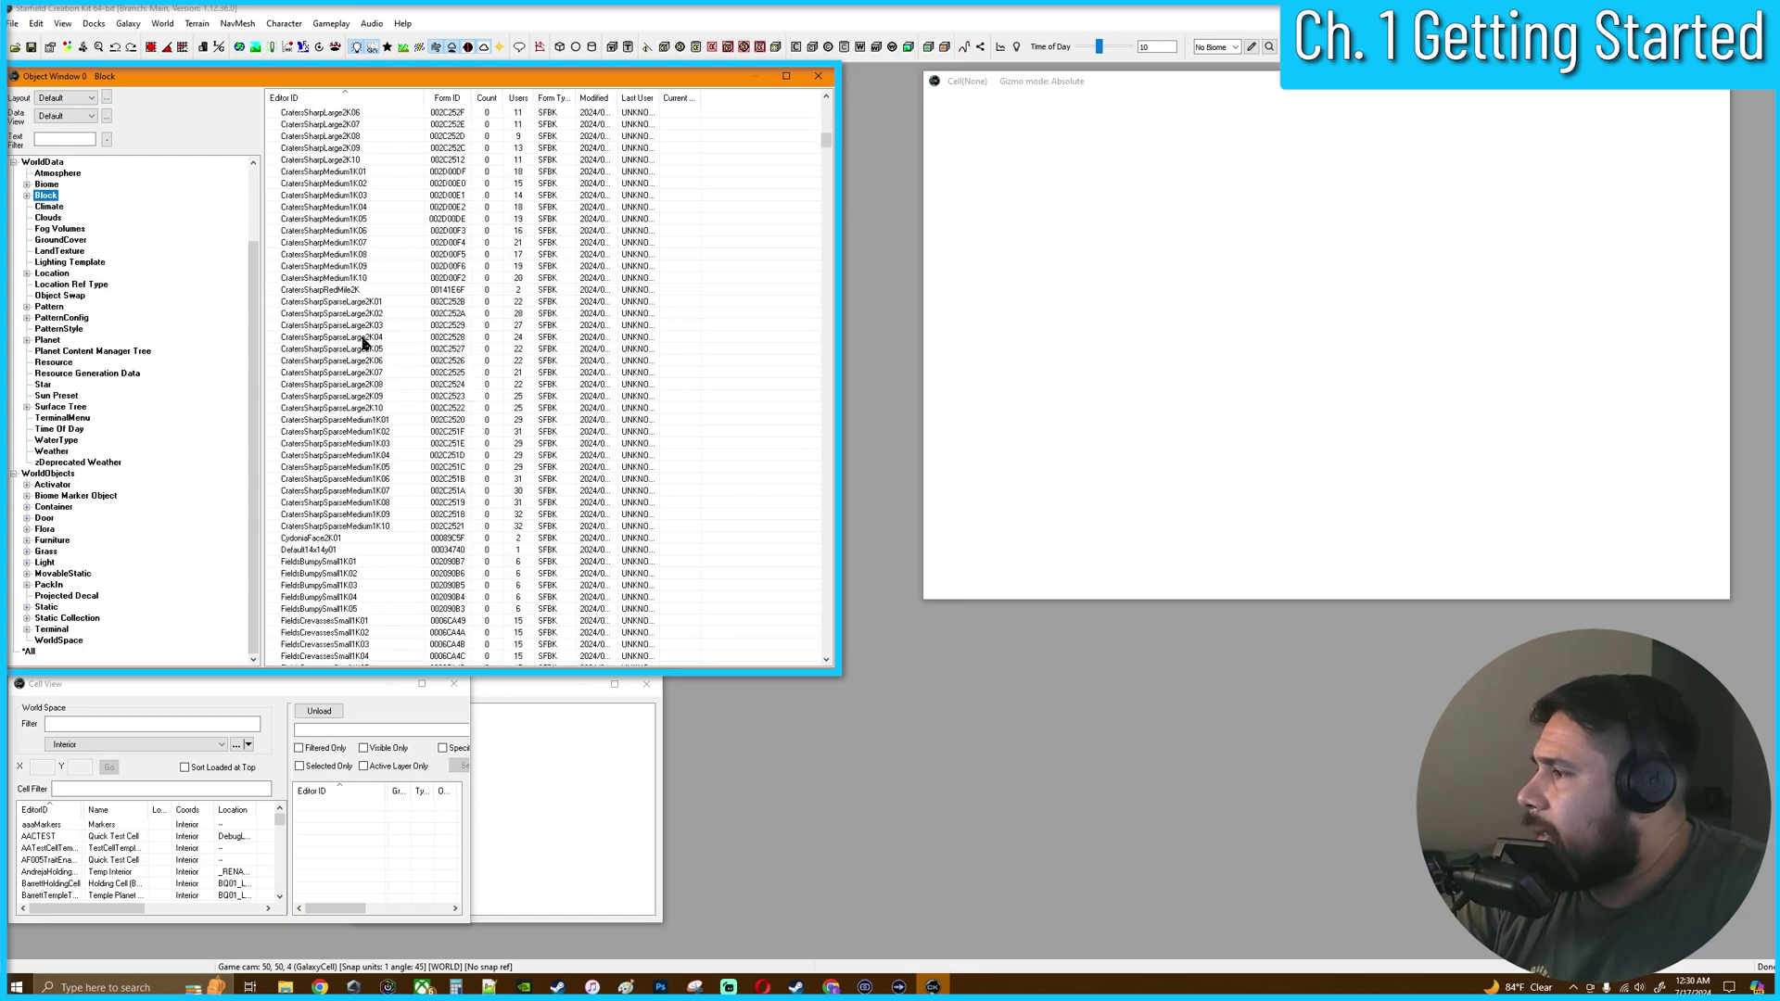
scroll(362, 342, "up", 3)
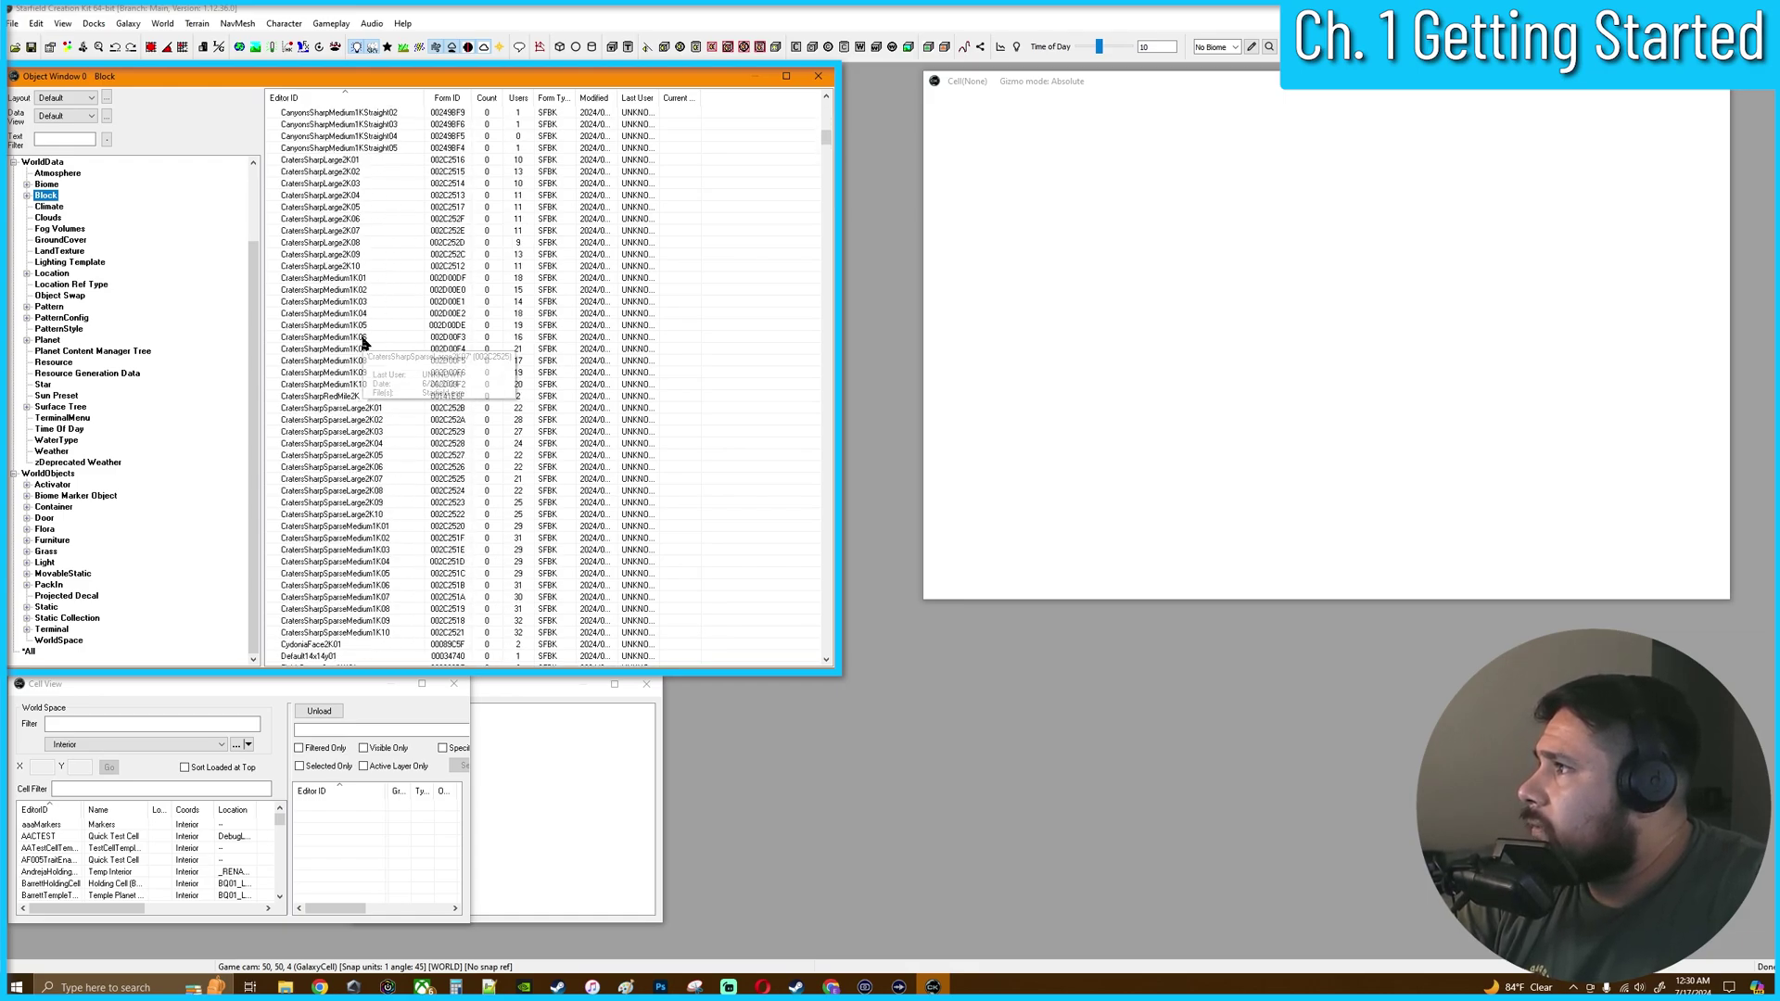
left_click_drag(827, 140, 857, 130)
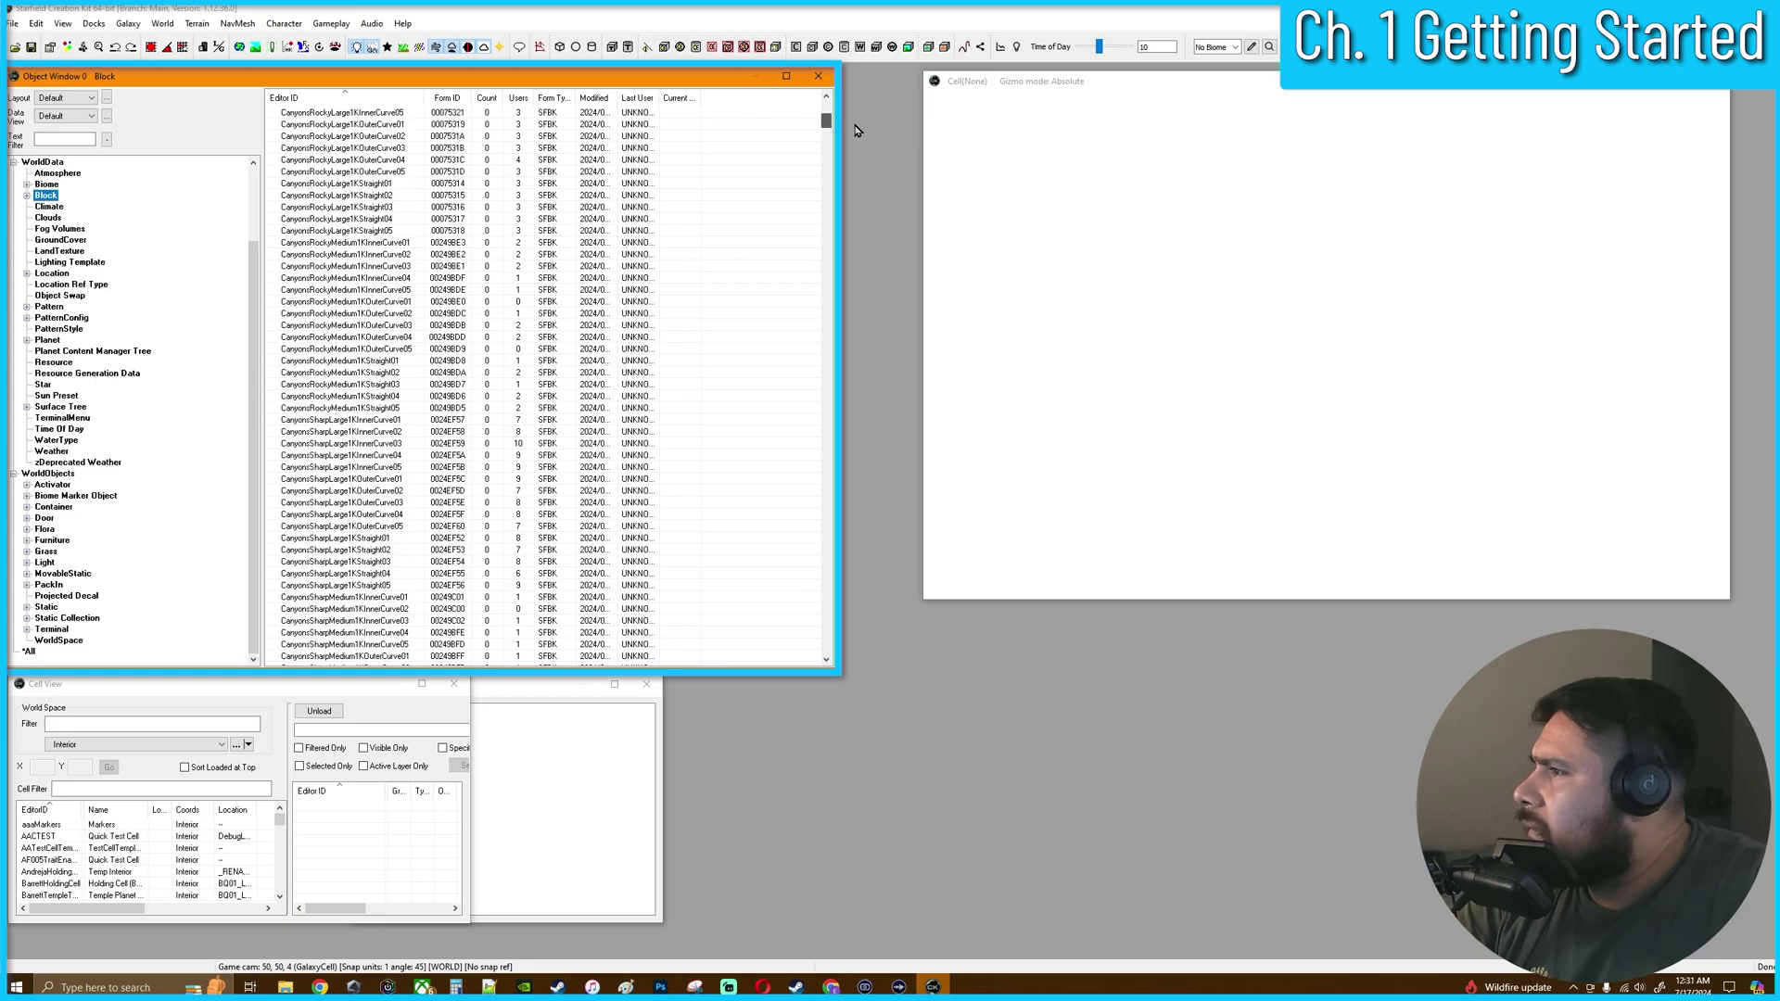
Preview the CanyonsRockyMedium1KStraight03 block and fly the camera around its canyon terrain
right_click(353, 388)
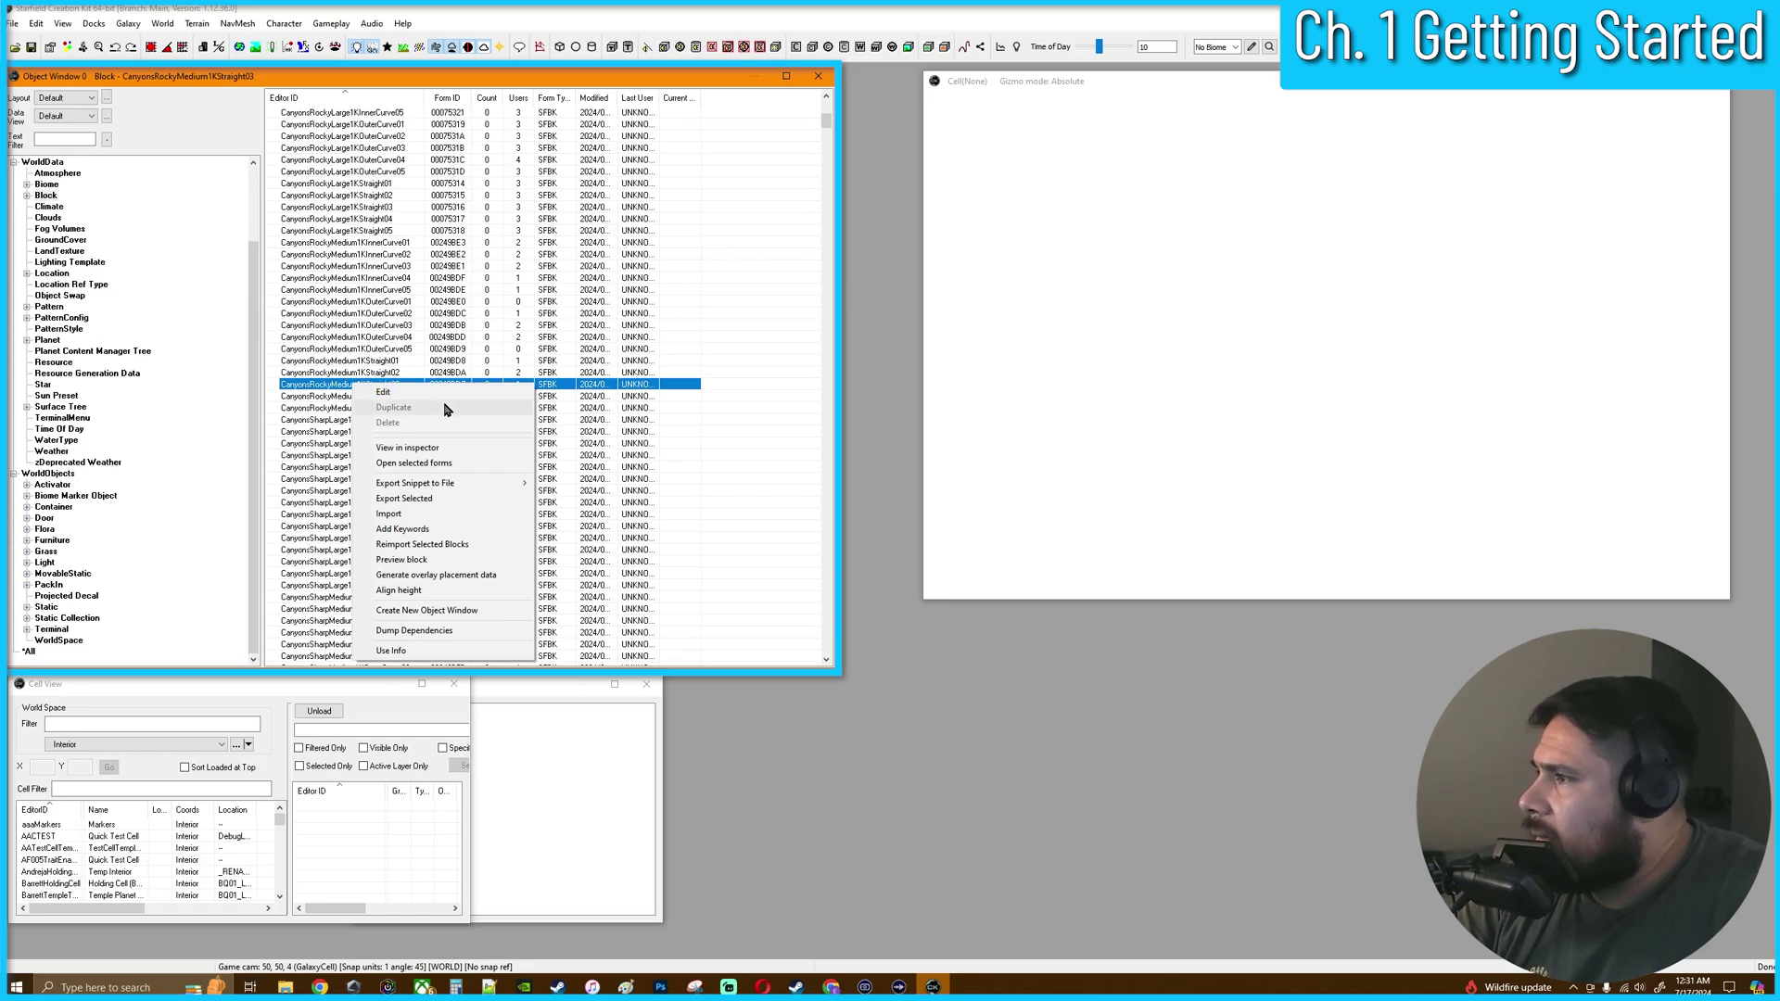
left_click(414, 561)
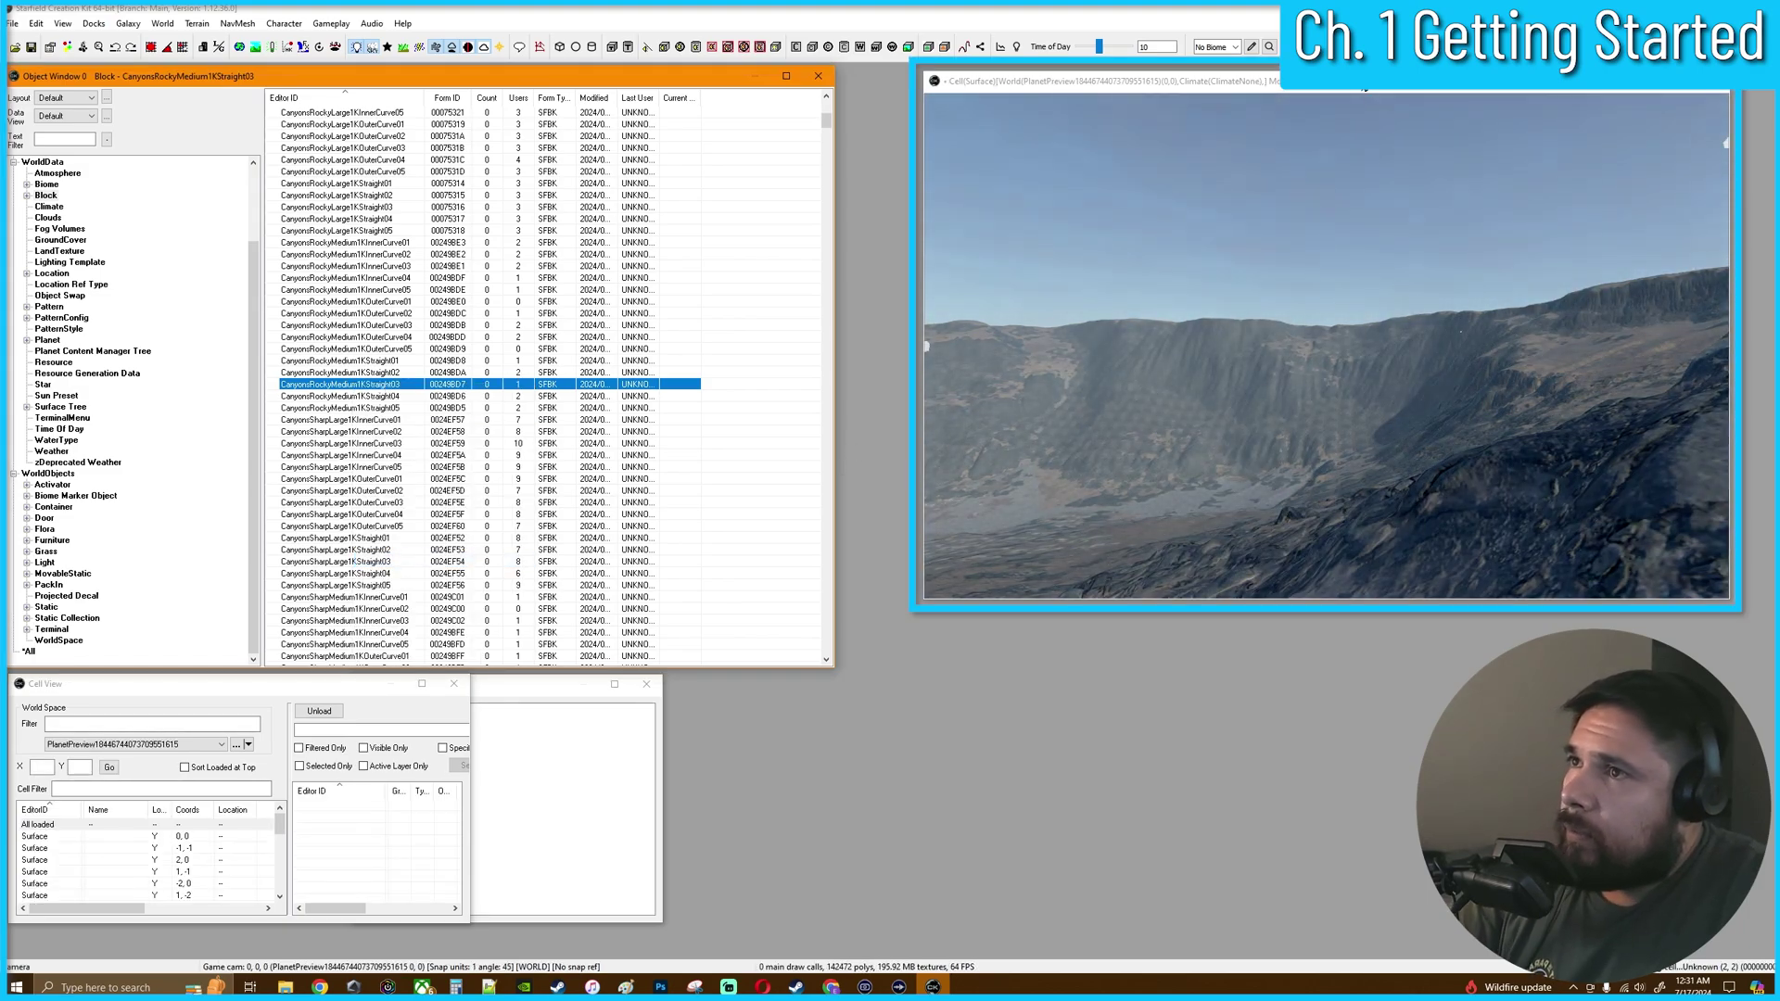
left_click(1351, 86)
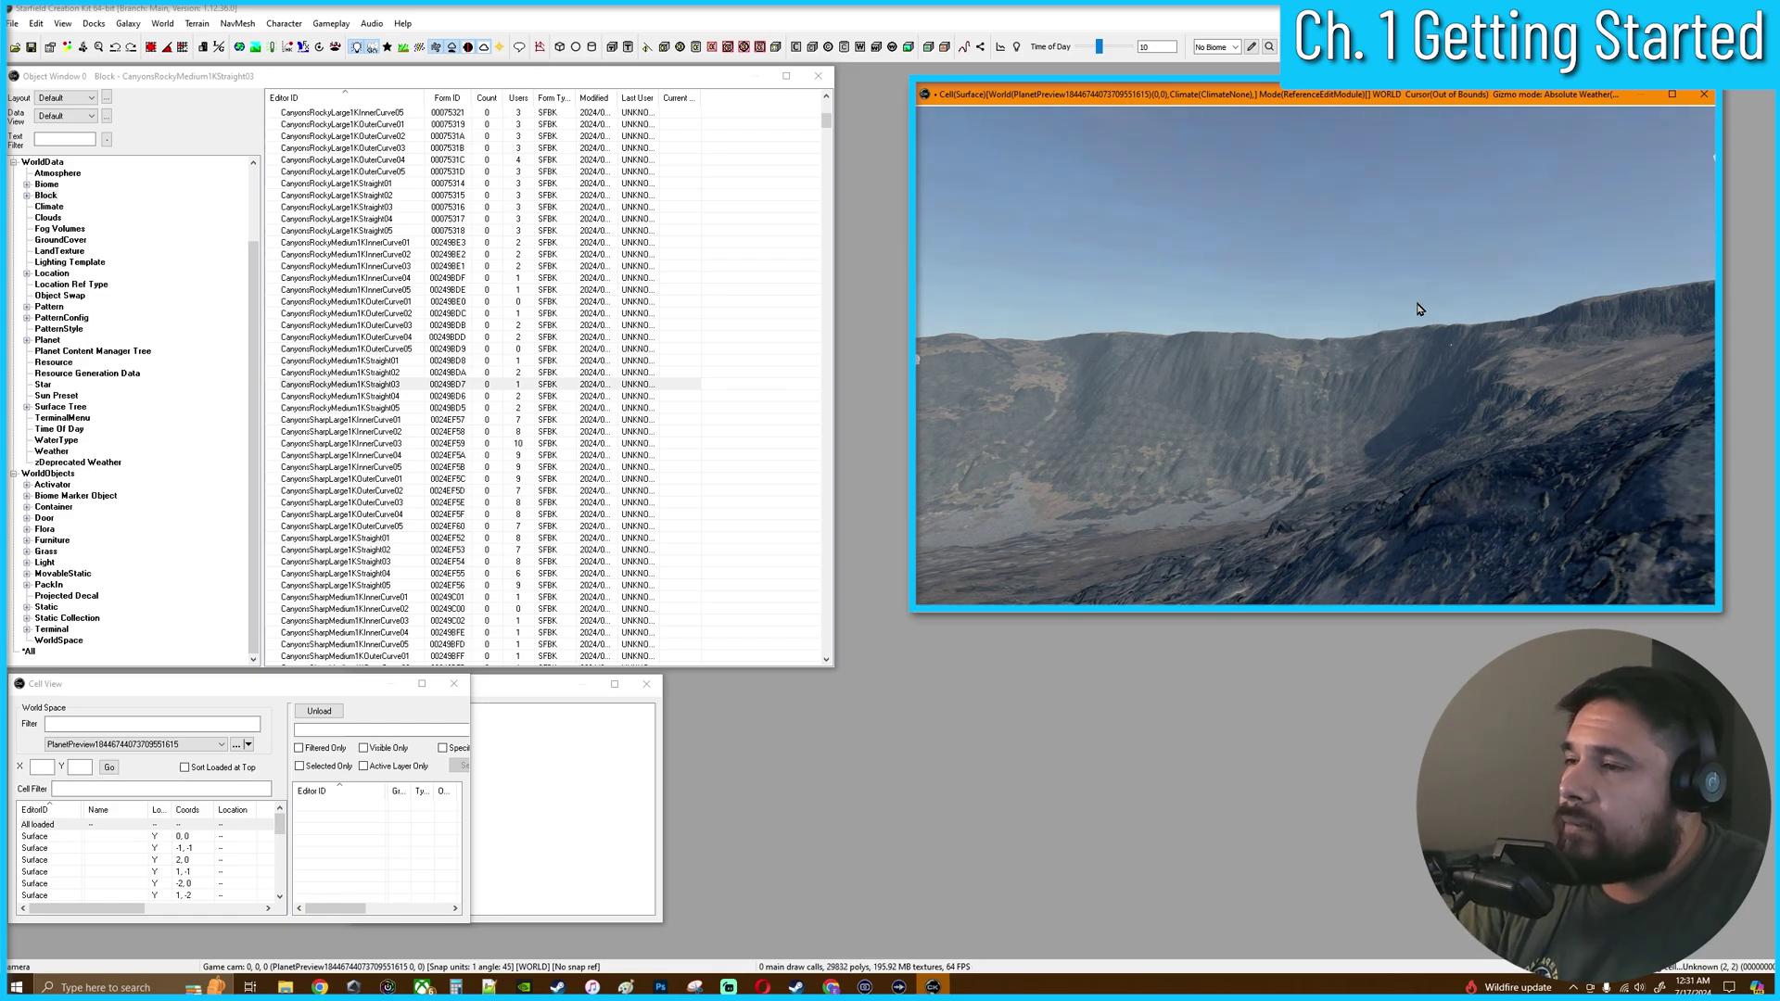
scroll(1399, 389, "up", 2)
right_click_drag(1398, 389, 1338, 366)
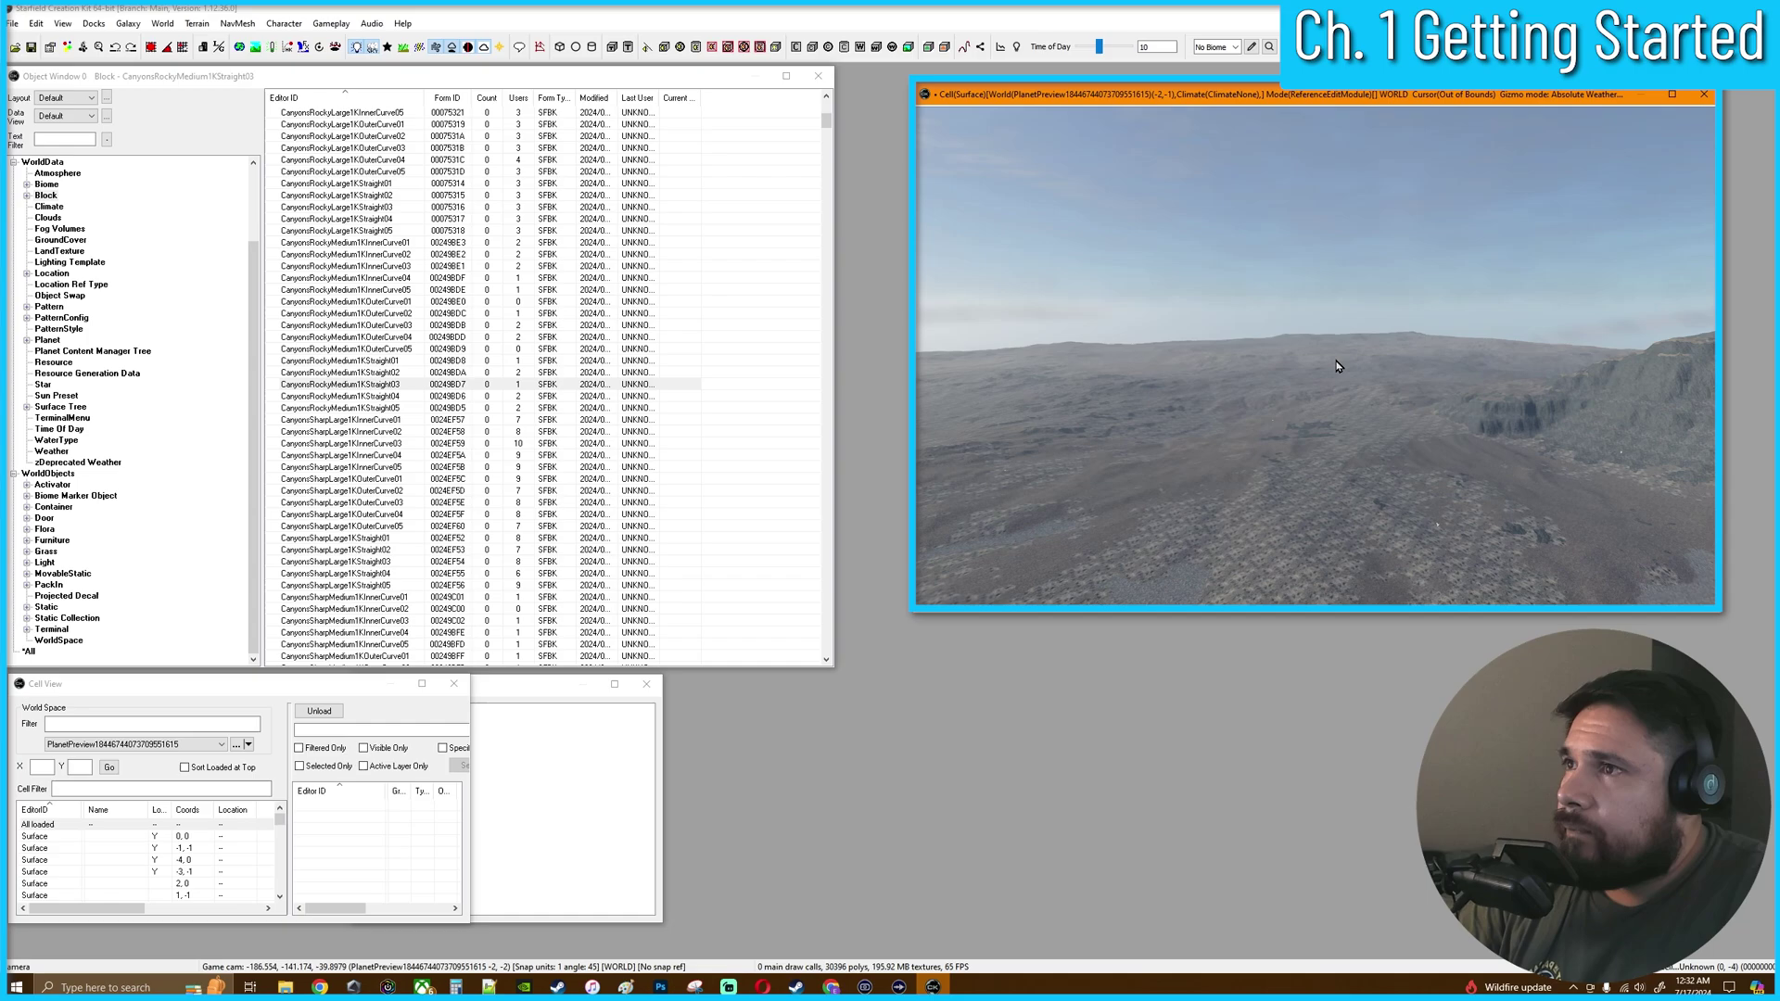
left_click(372, 48)
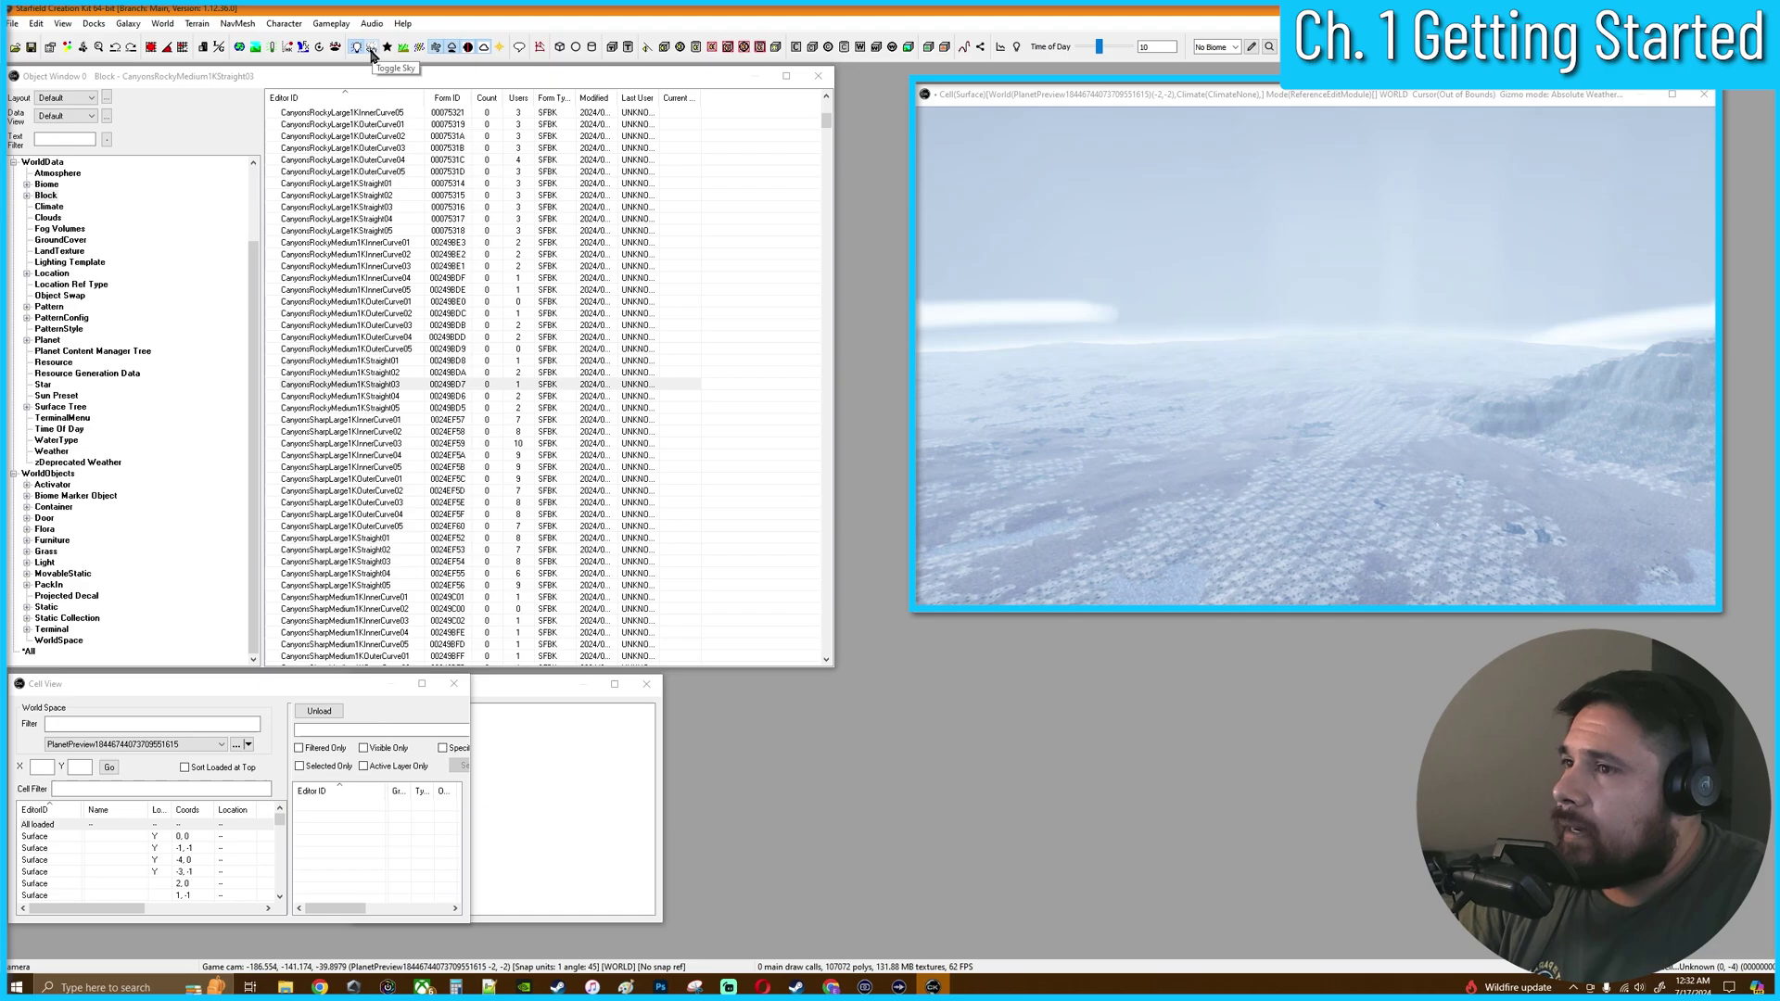
left_click(356, 48)
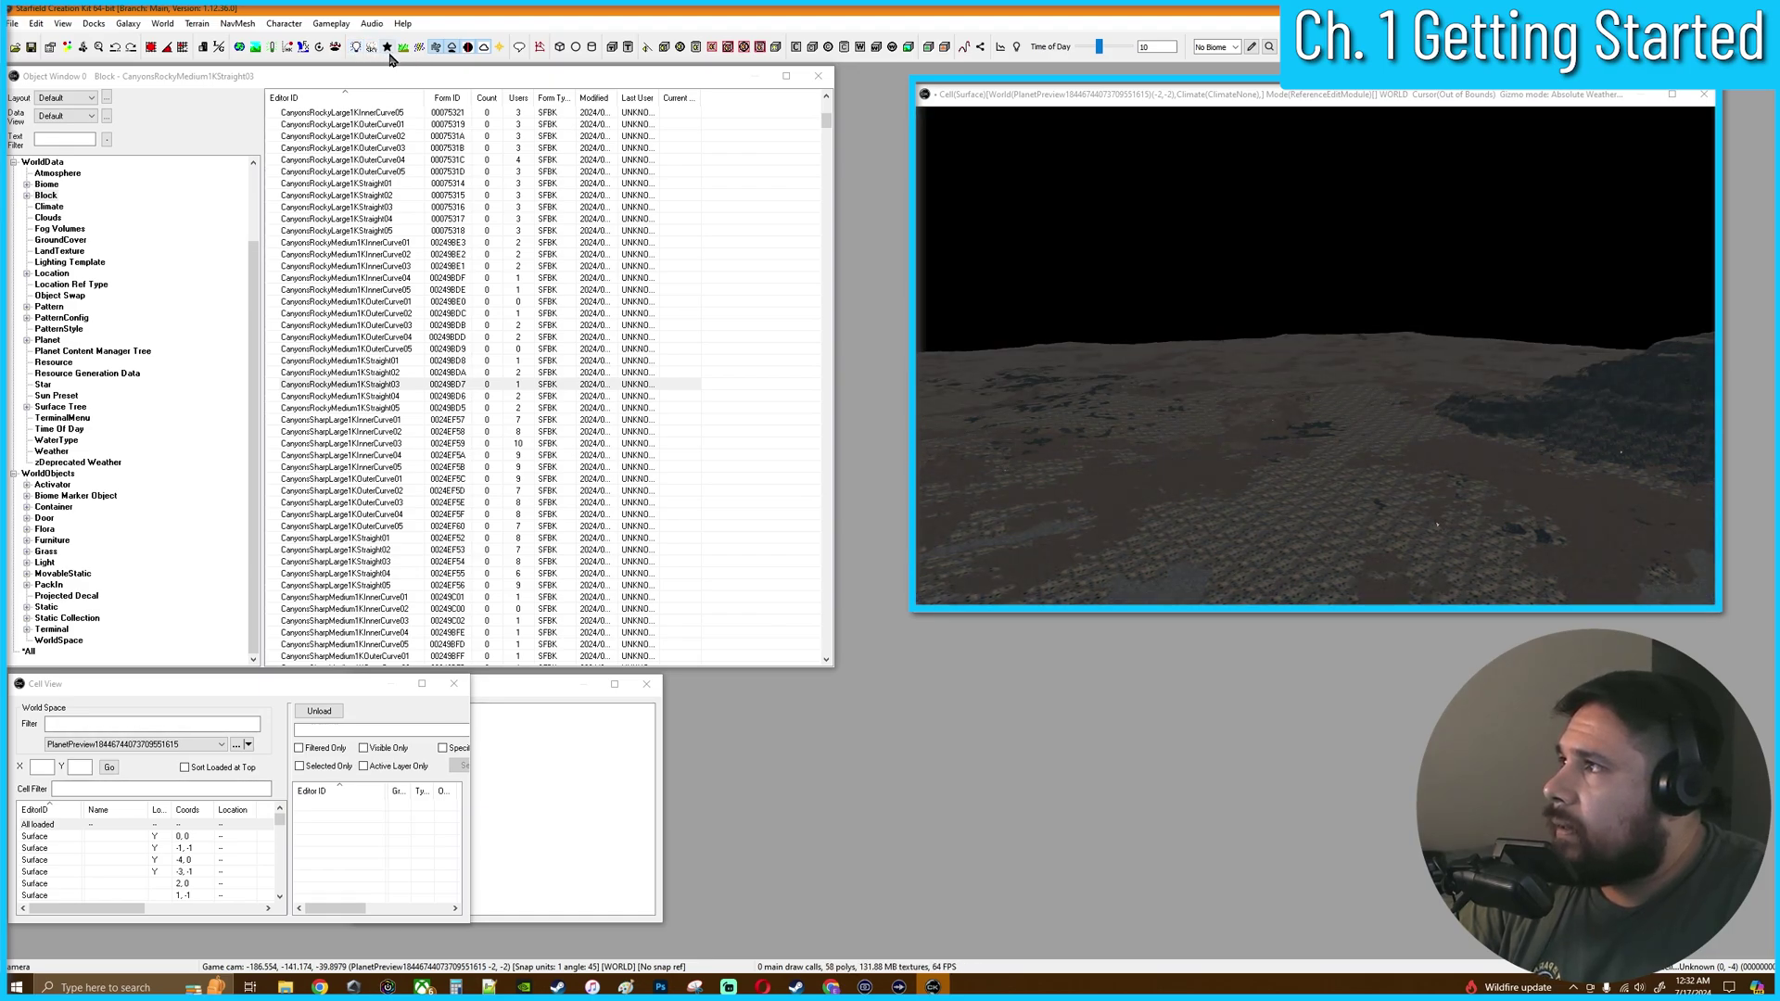
left_click(357, 49)
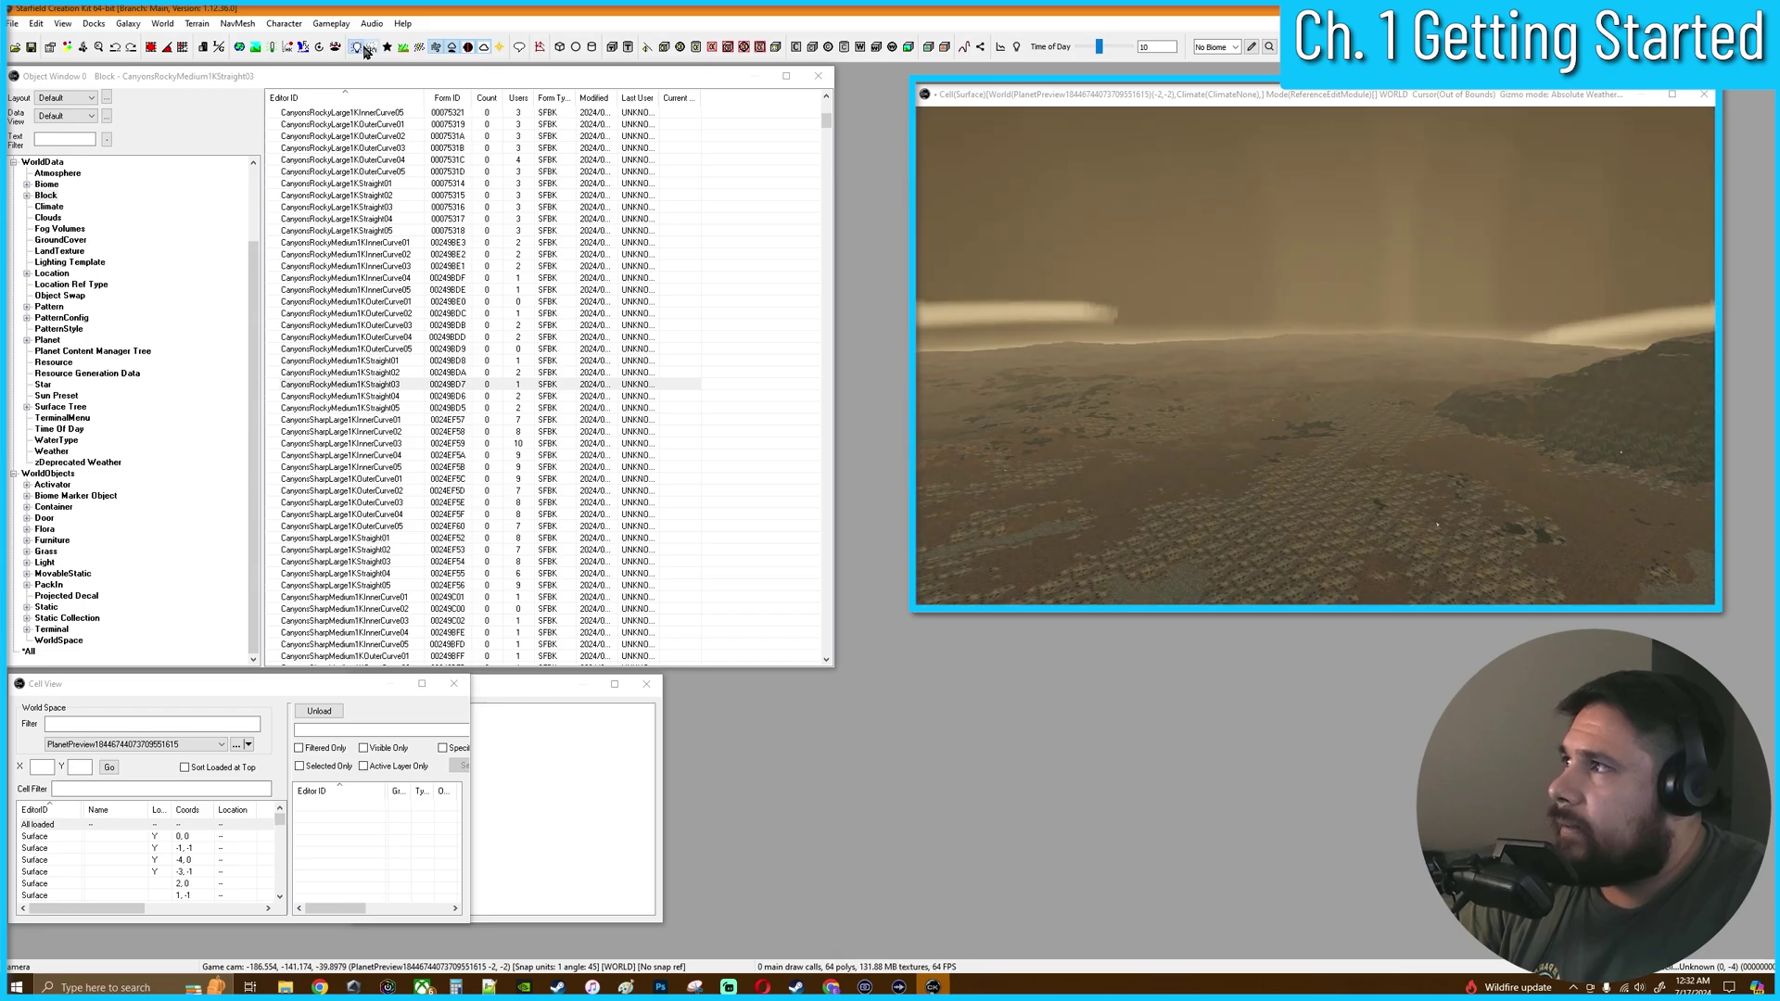
left_click(372, 48)
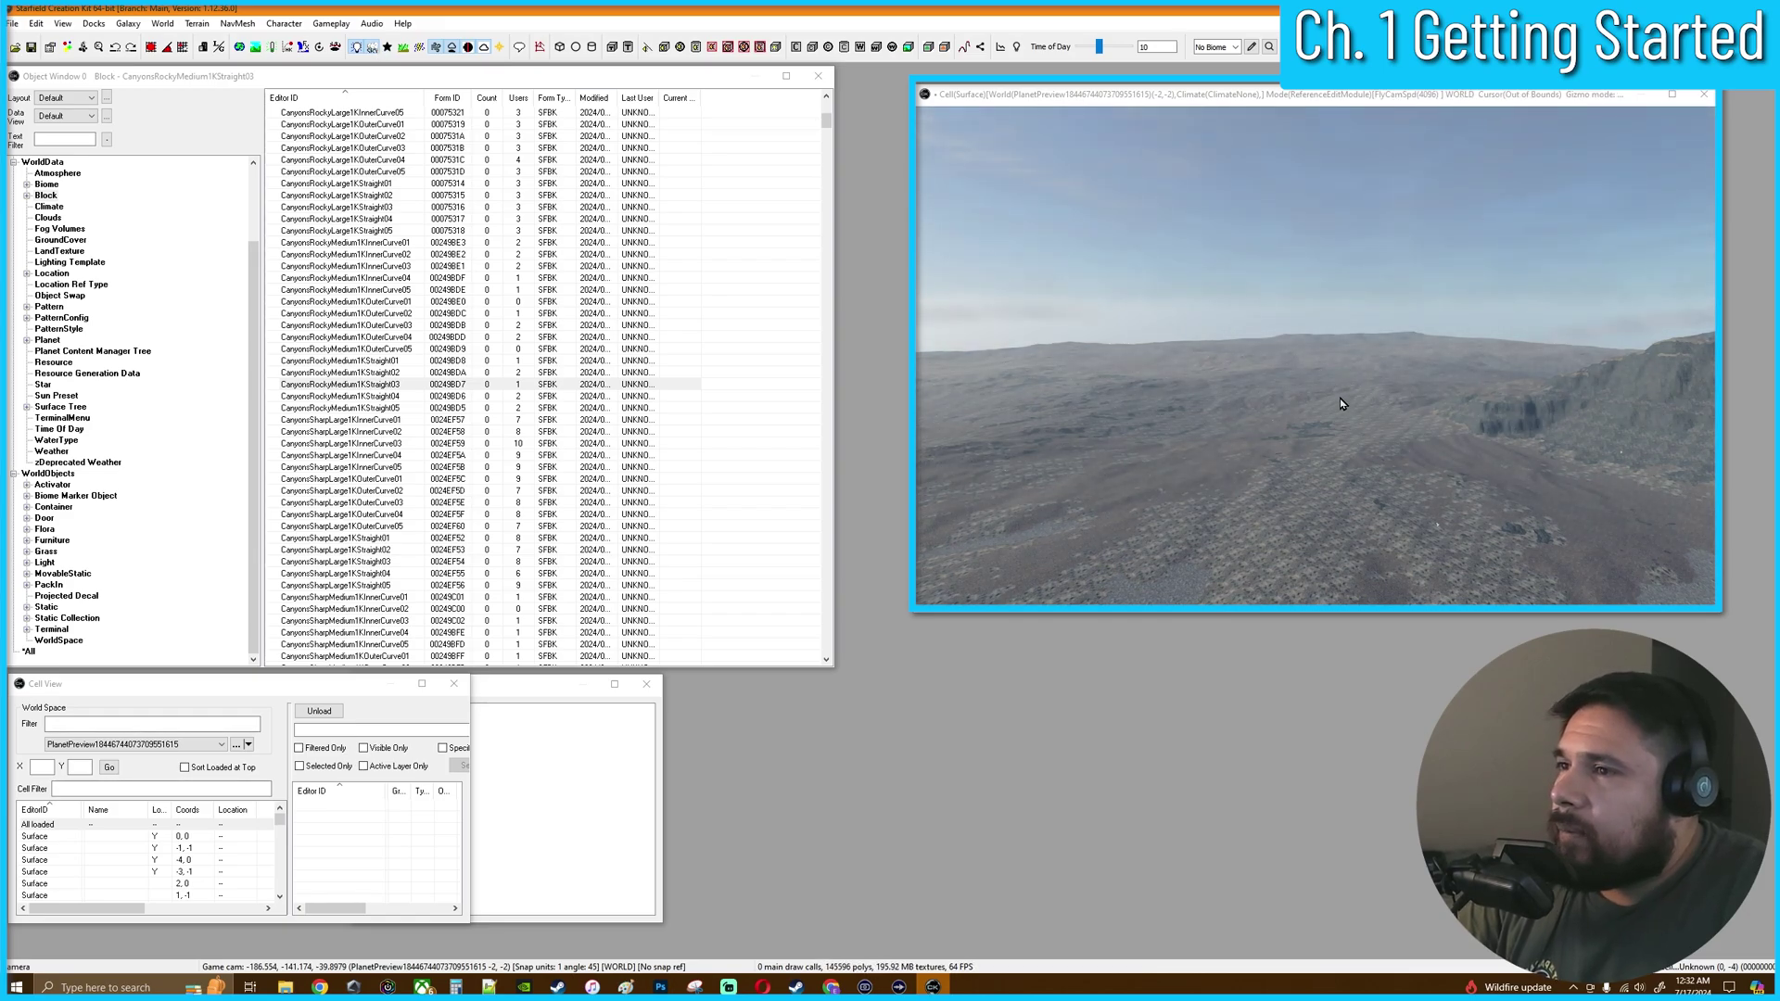
left_click(1303, 96)
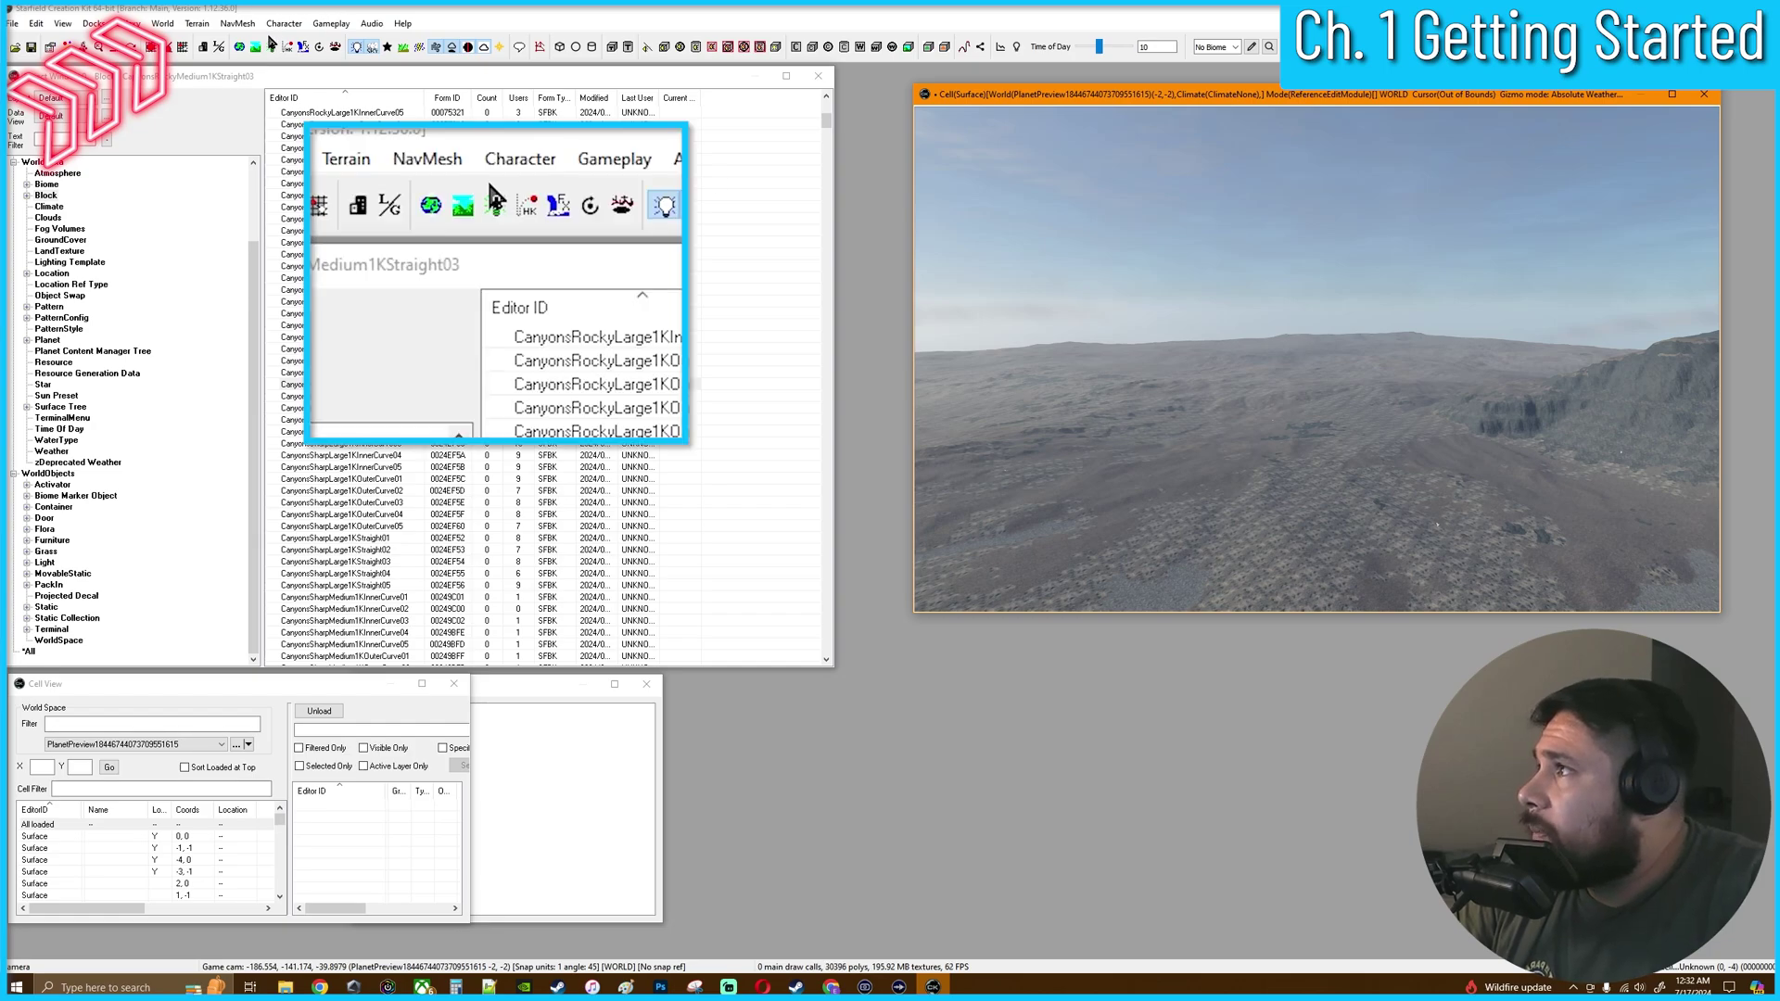
Bring up the Landscape Cutting Tool with Ctrl+H and move it out of the view
left_click(195, 24)
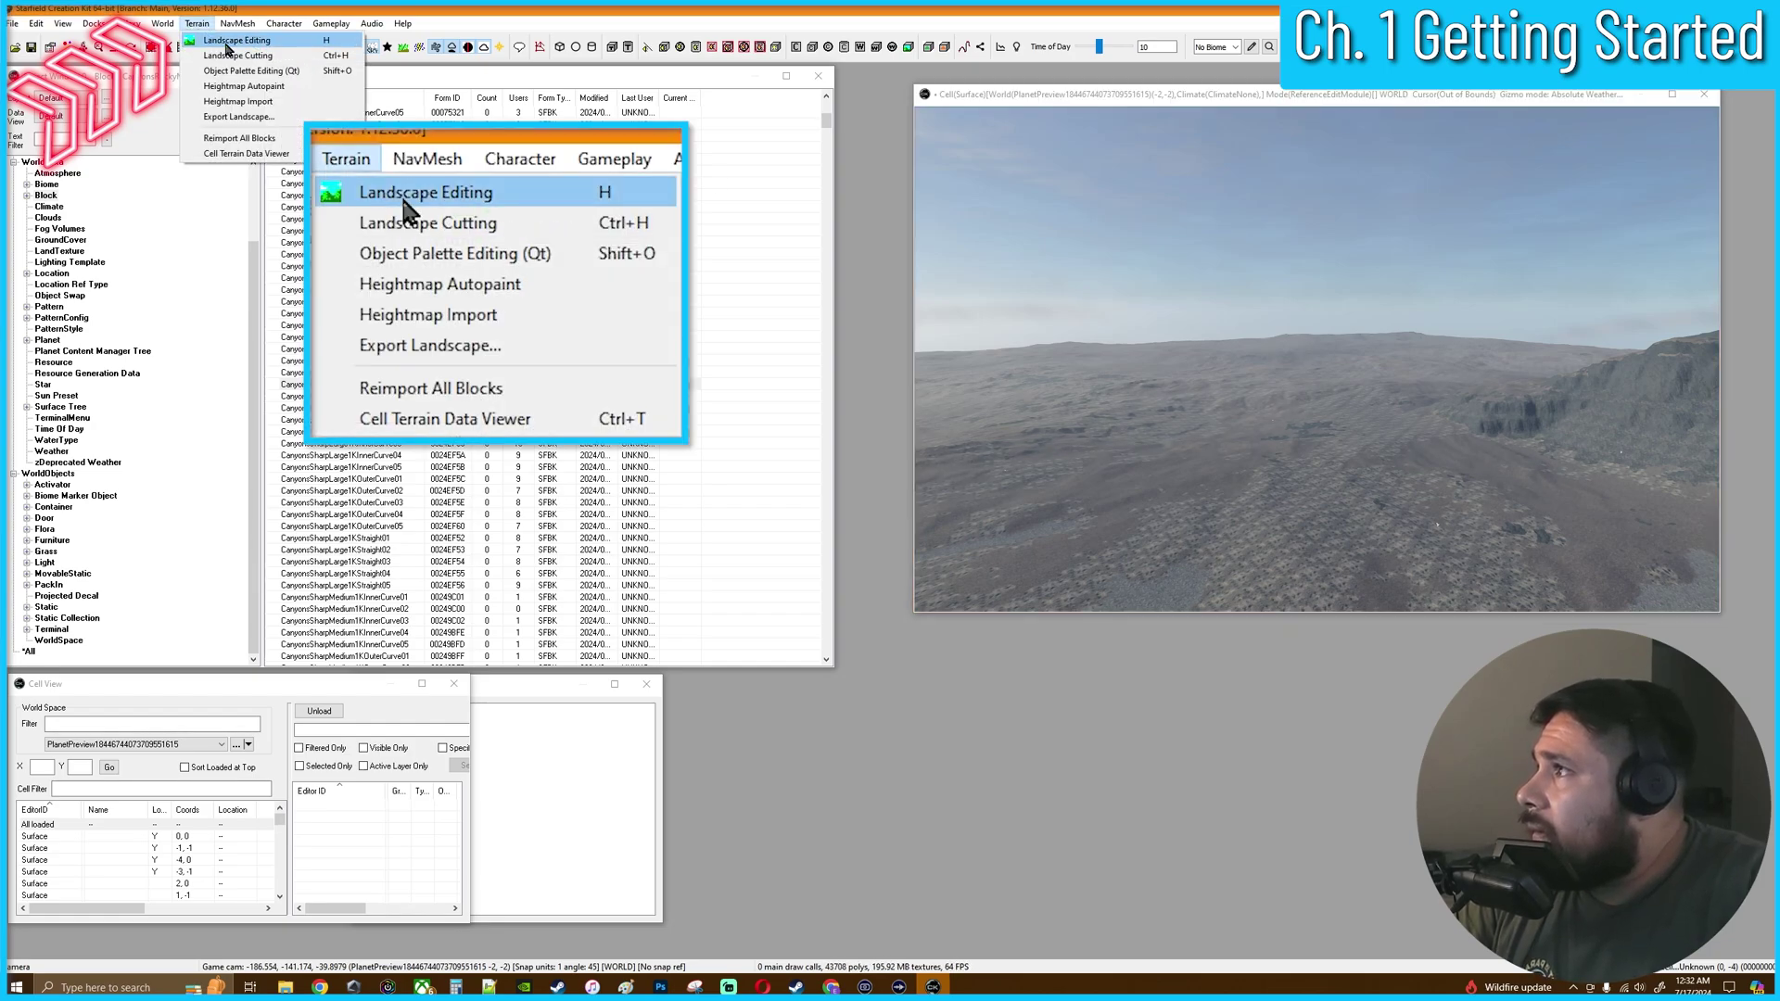
mouse_move(371, 23)
key("ctrl+h")
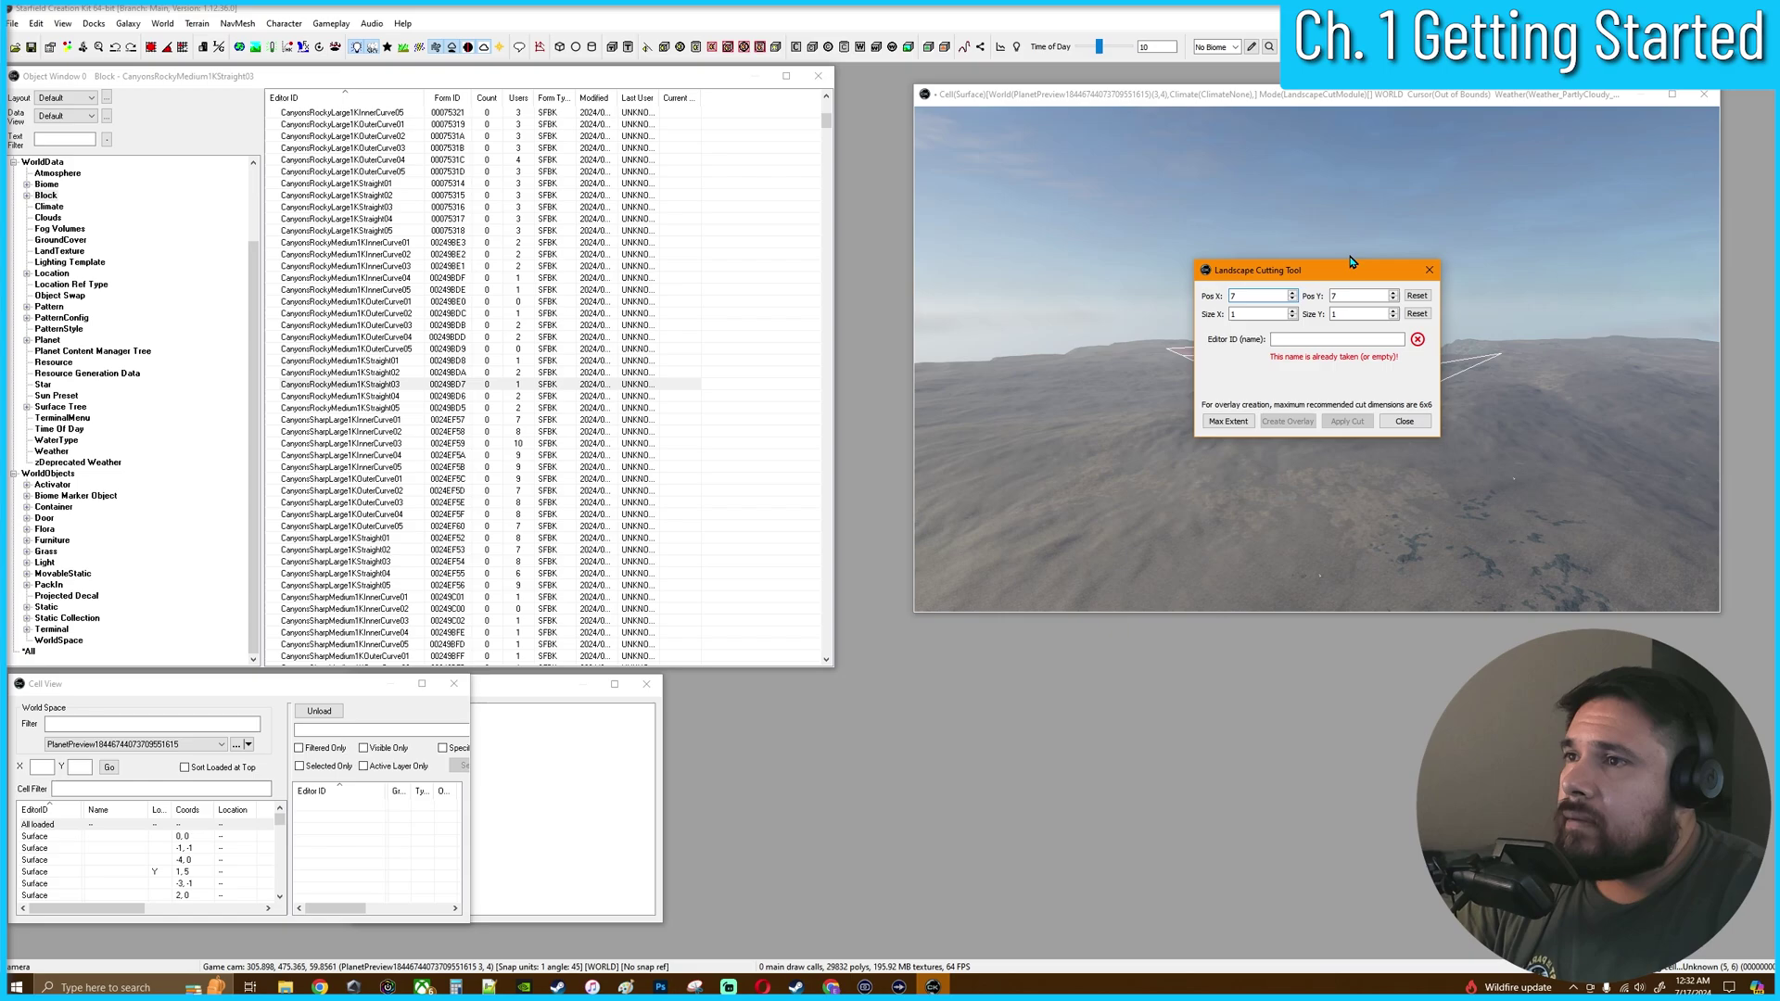
left_click_drag(1353, 263, 1103, 401)
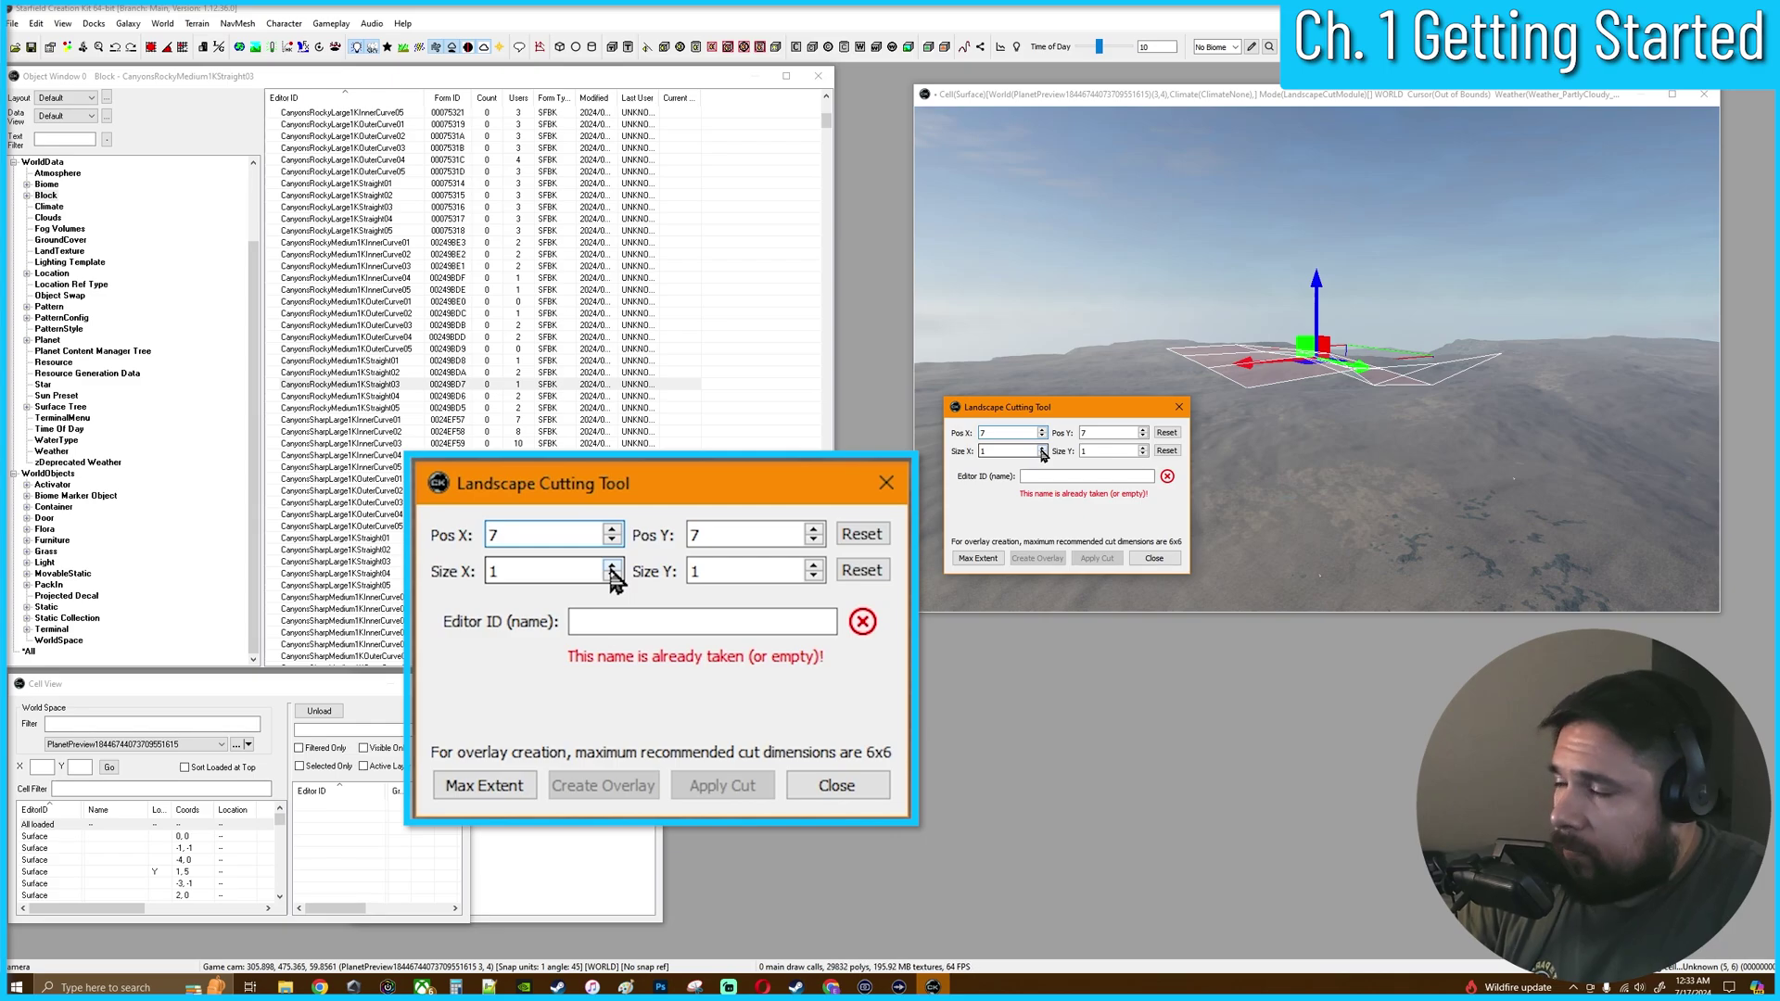
Raise the cut's Size X and Size Y to 5 each
left_click(611, 564)
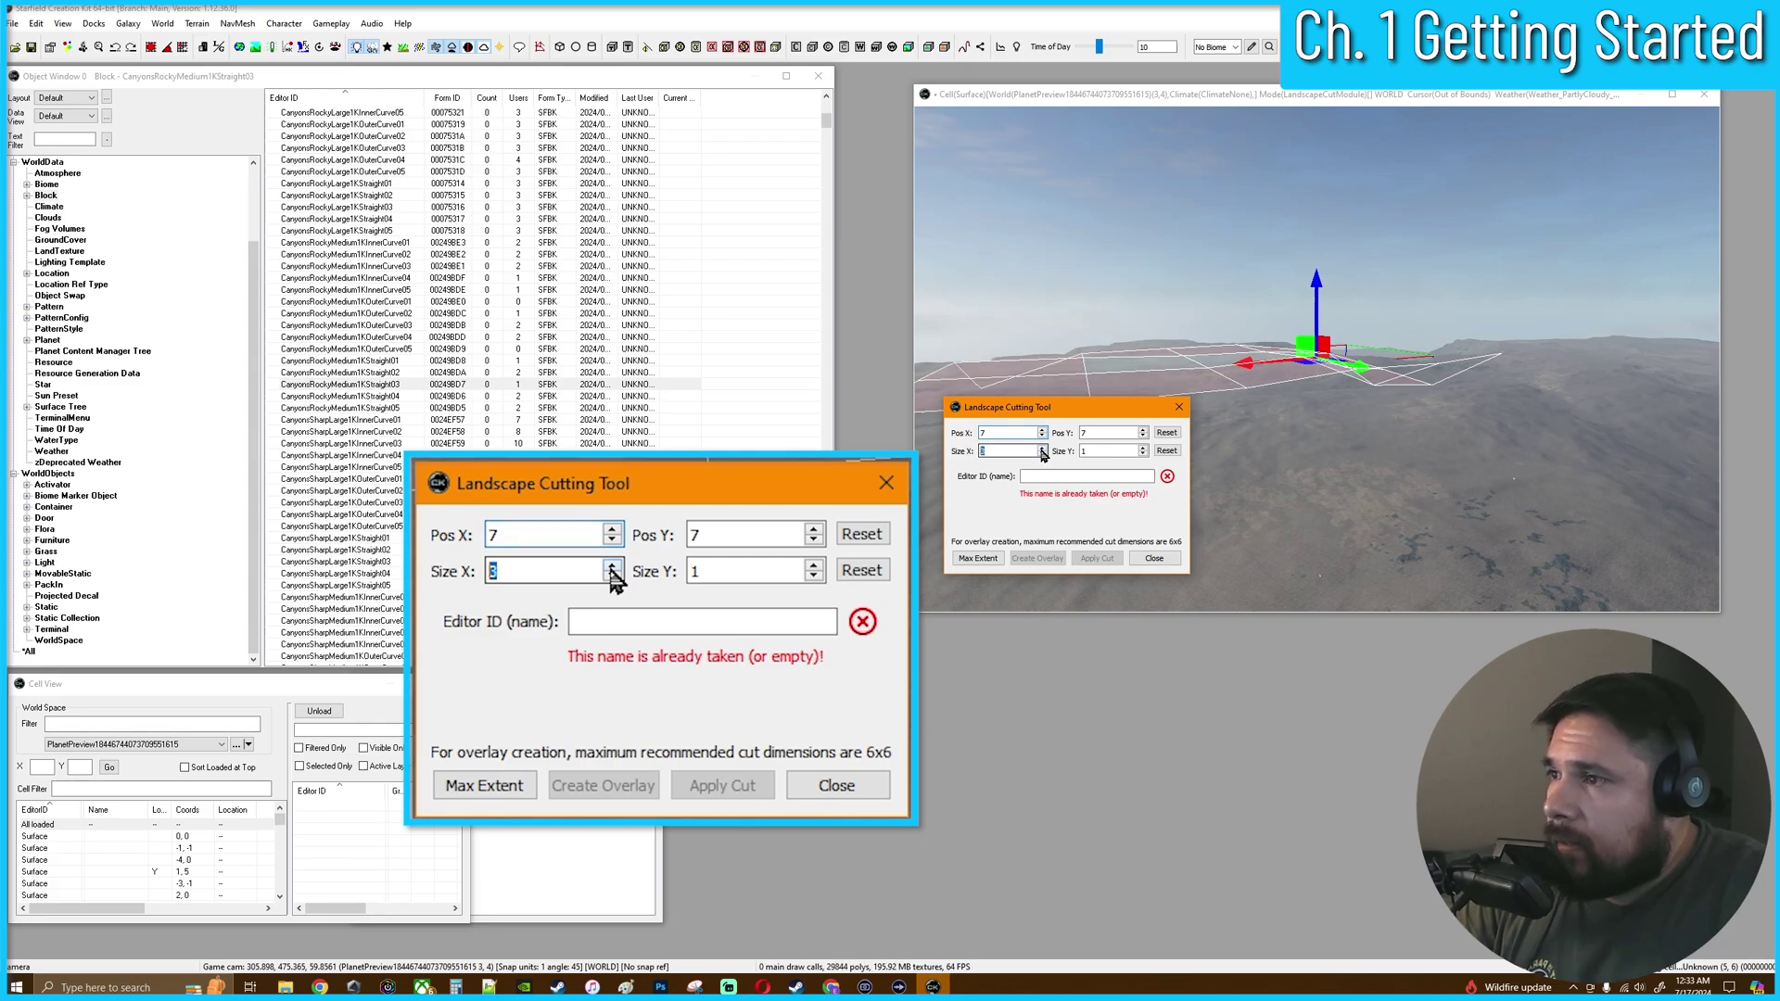
left_click(611, 564)
left_click(611, 565)
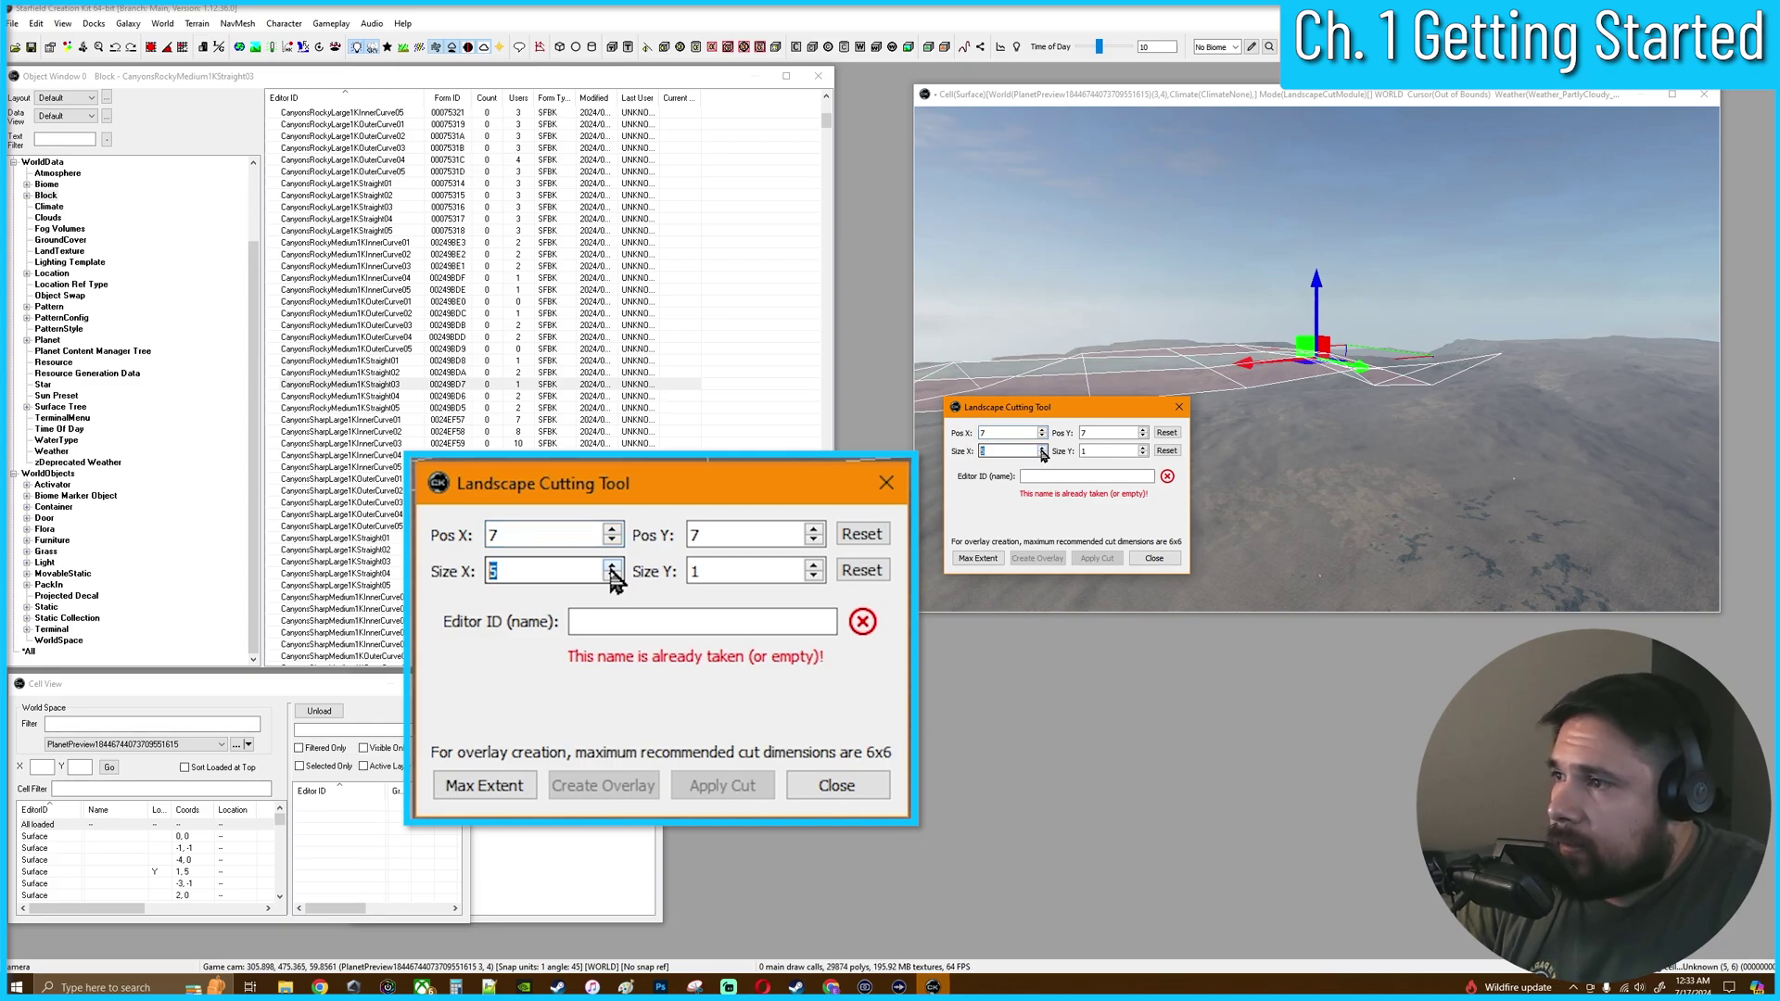
left_click(813, 564)
left_click(812, 564)
left_click(813, 564)
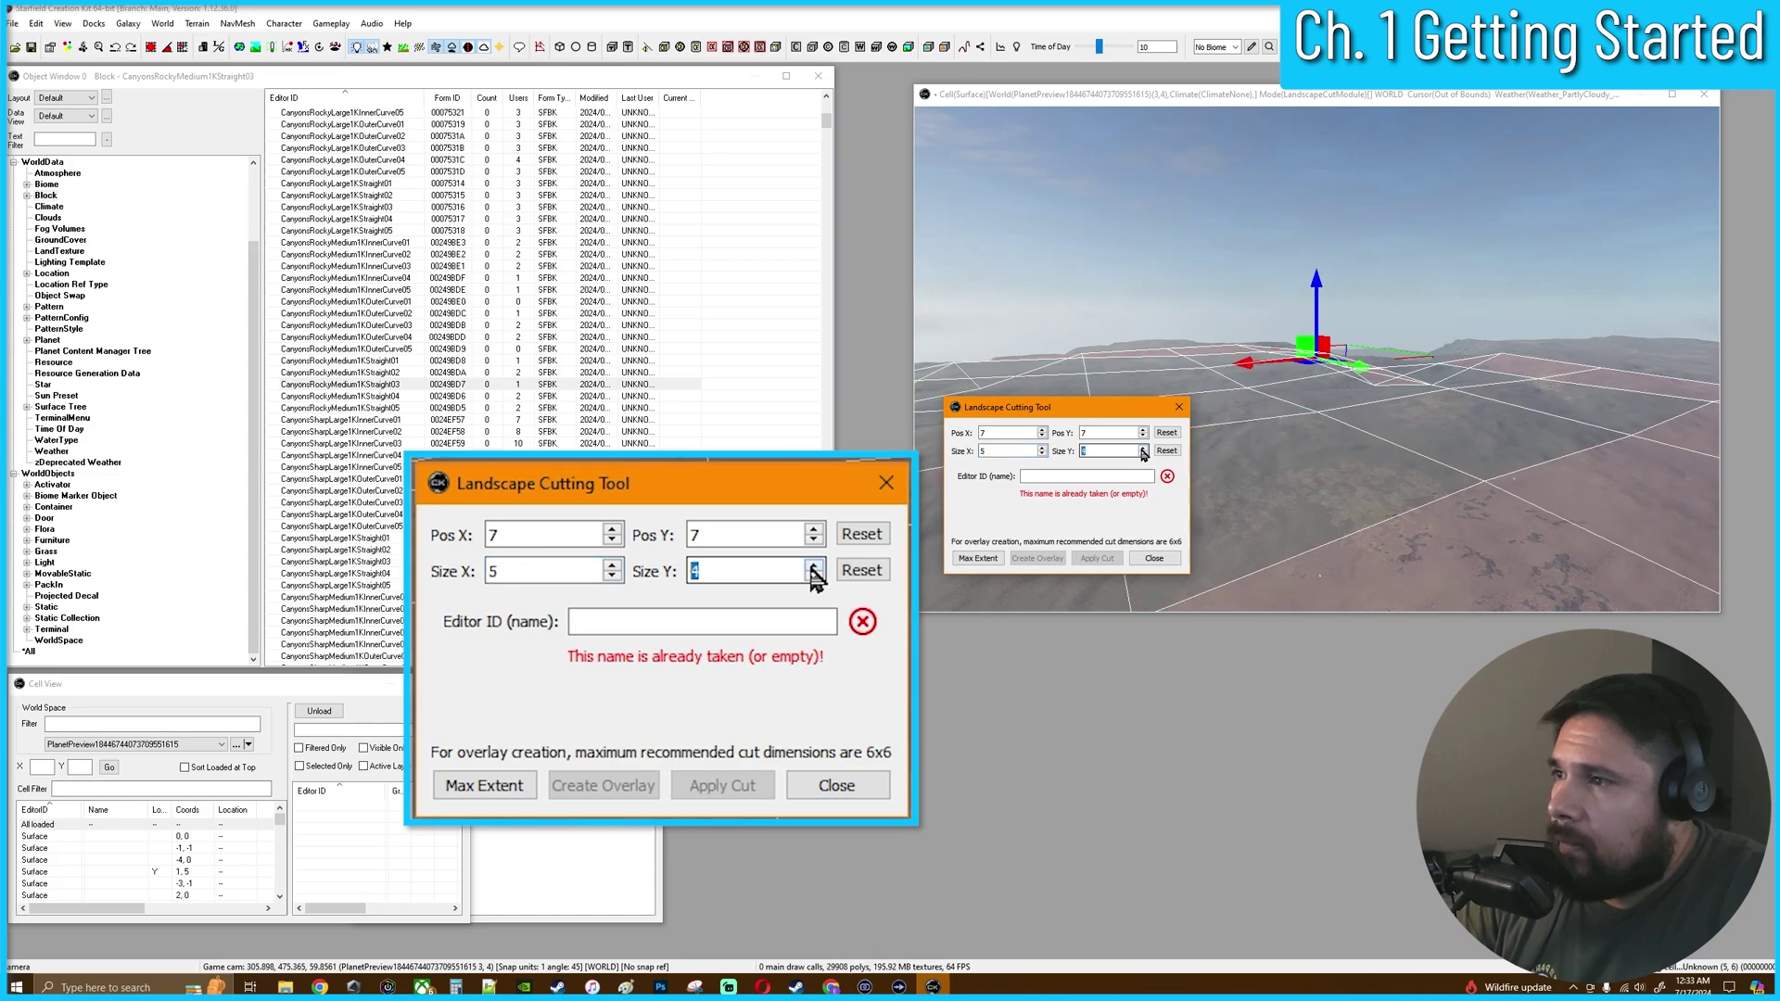
left_click(813, 564)
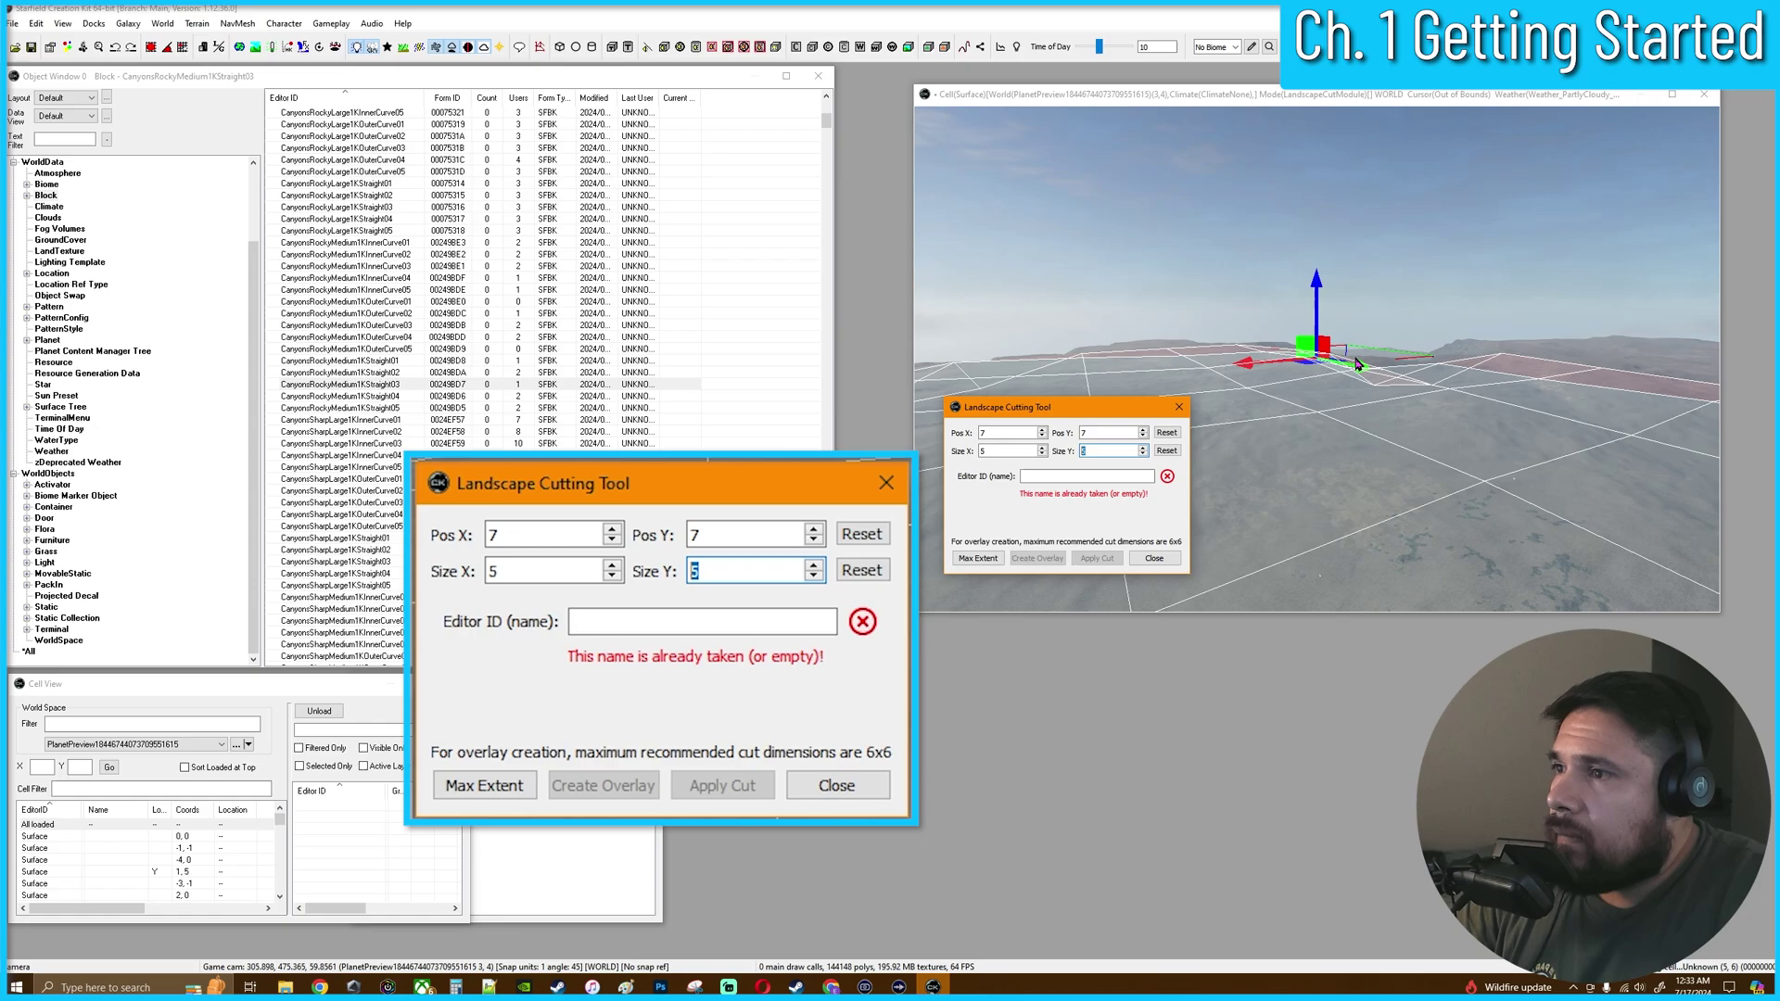
Shift the cut area across the terrain and angle the camera down at the ground
left_click_drag(1132, 408, 843, 255)
mouse_move(1359, 378)
left_mouse_down()
mouse_move(1402, 371)
mouse_move(1295, 369)
mouse_move(1314, 355)
left_mouse_up()
key("w")
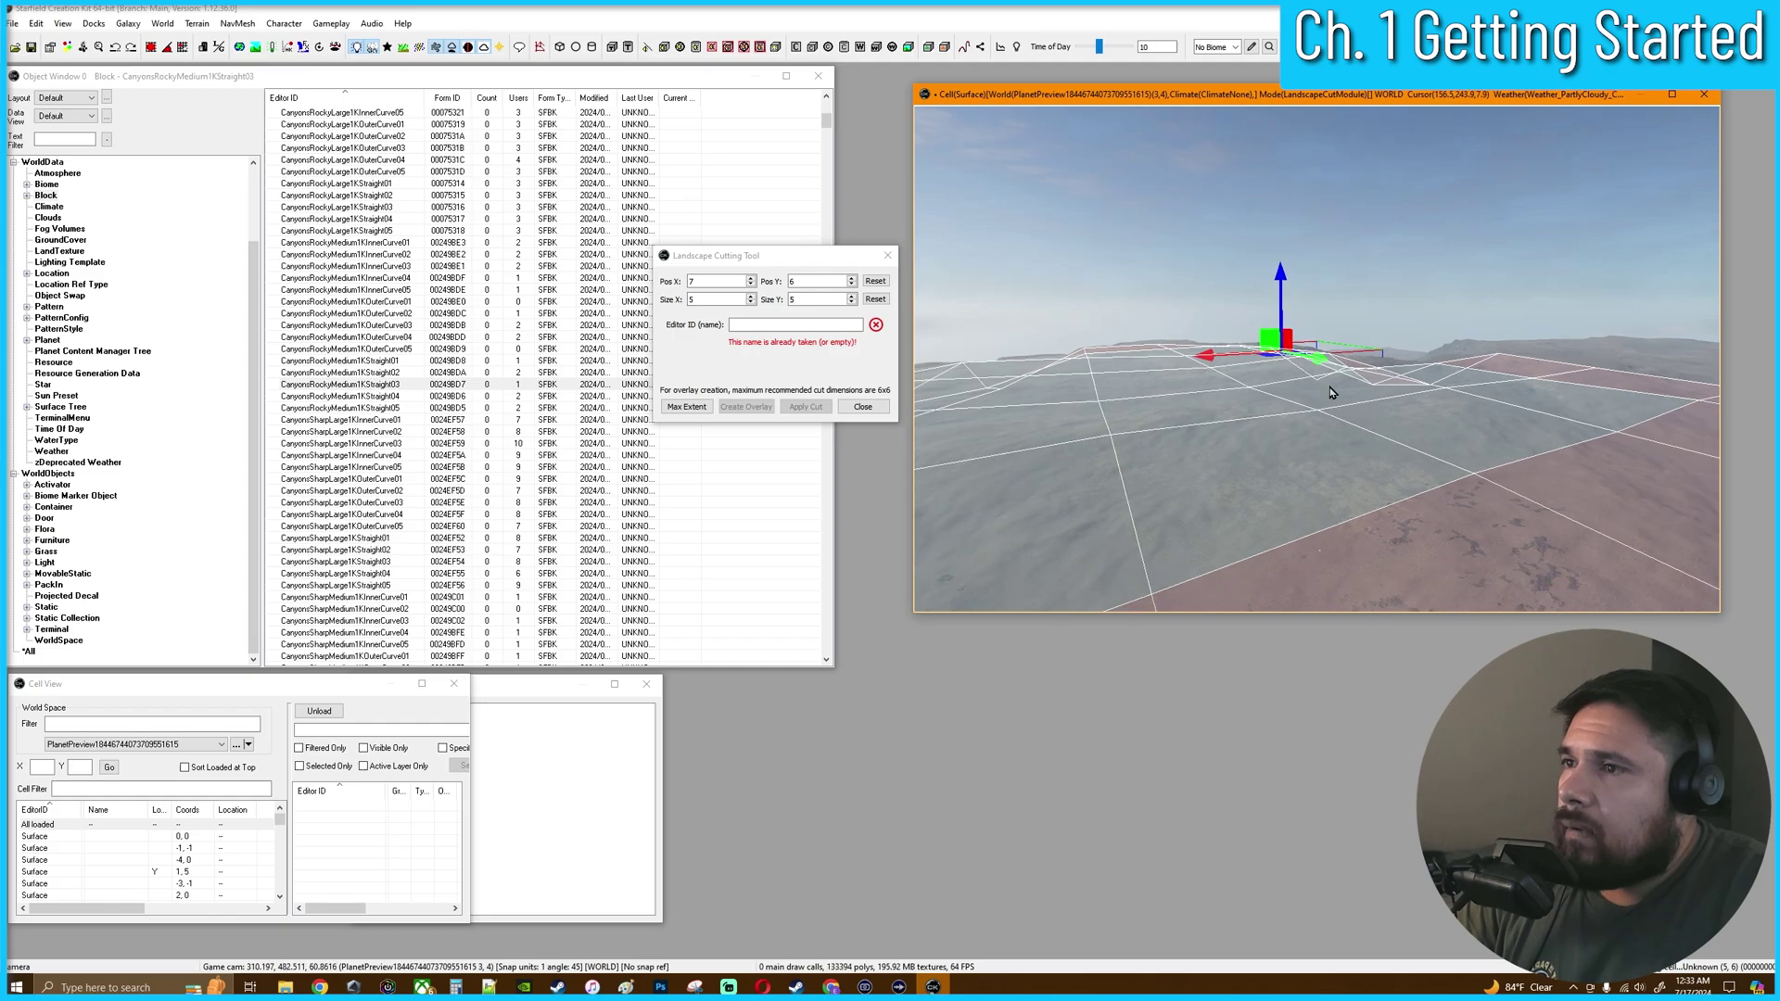
mouse_move(1328, 389)
right_mouse_down()
mouse_move(1328, 352)
mouse_move(1328, 445)
mouse_move(1326, 391)
right_mouse_up()
scroll(1326, 394, "down", 5)
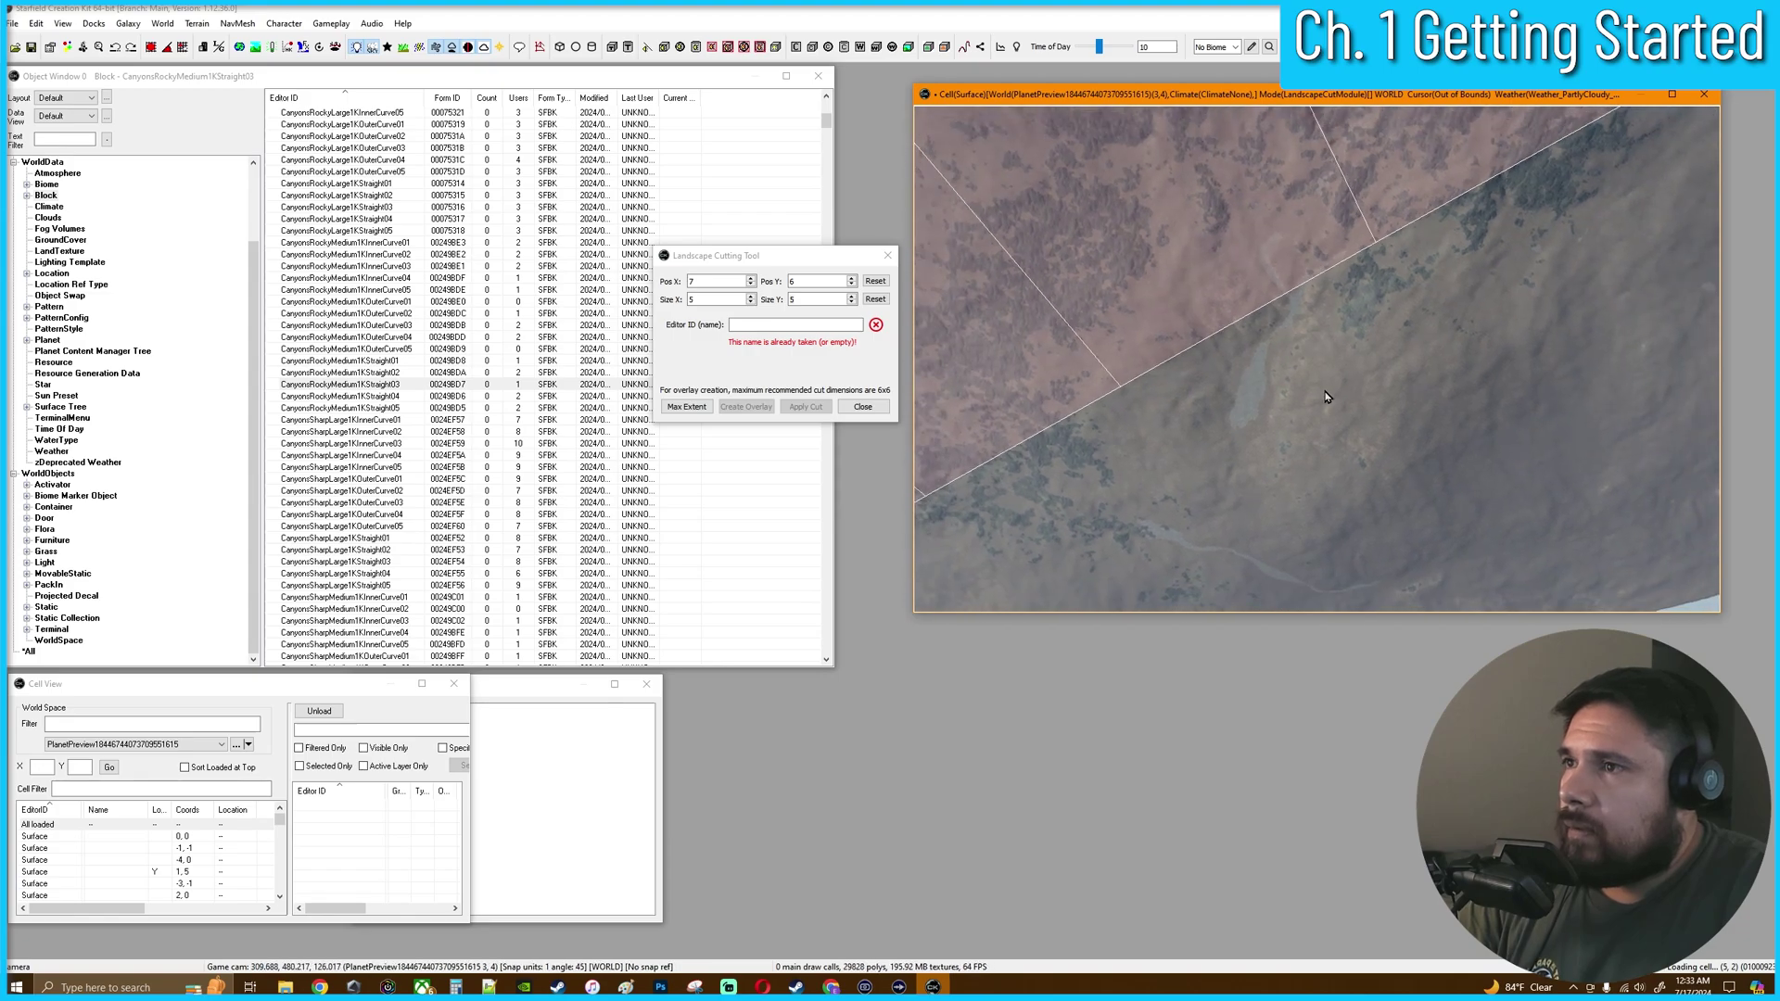
right_click_drag(1323, 388, 1310, 364)
Slide the 5 by 5 cut to Pos X 5, Pos Y 6
scroll(1311, 363, "down", 5)
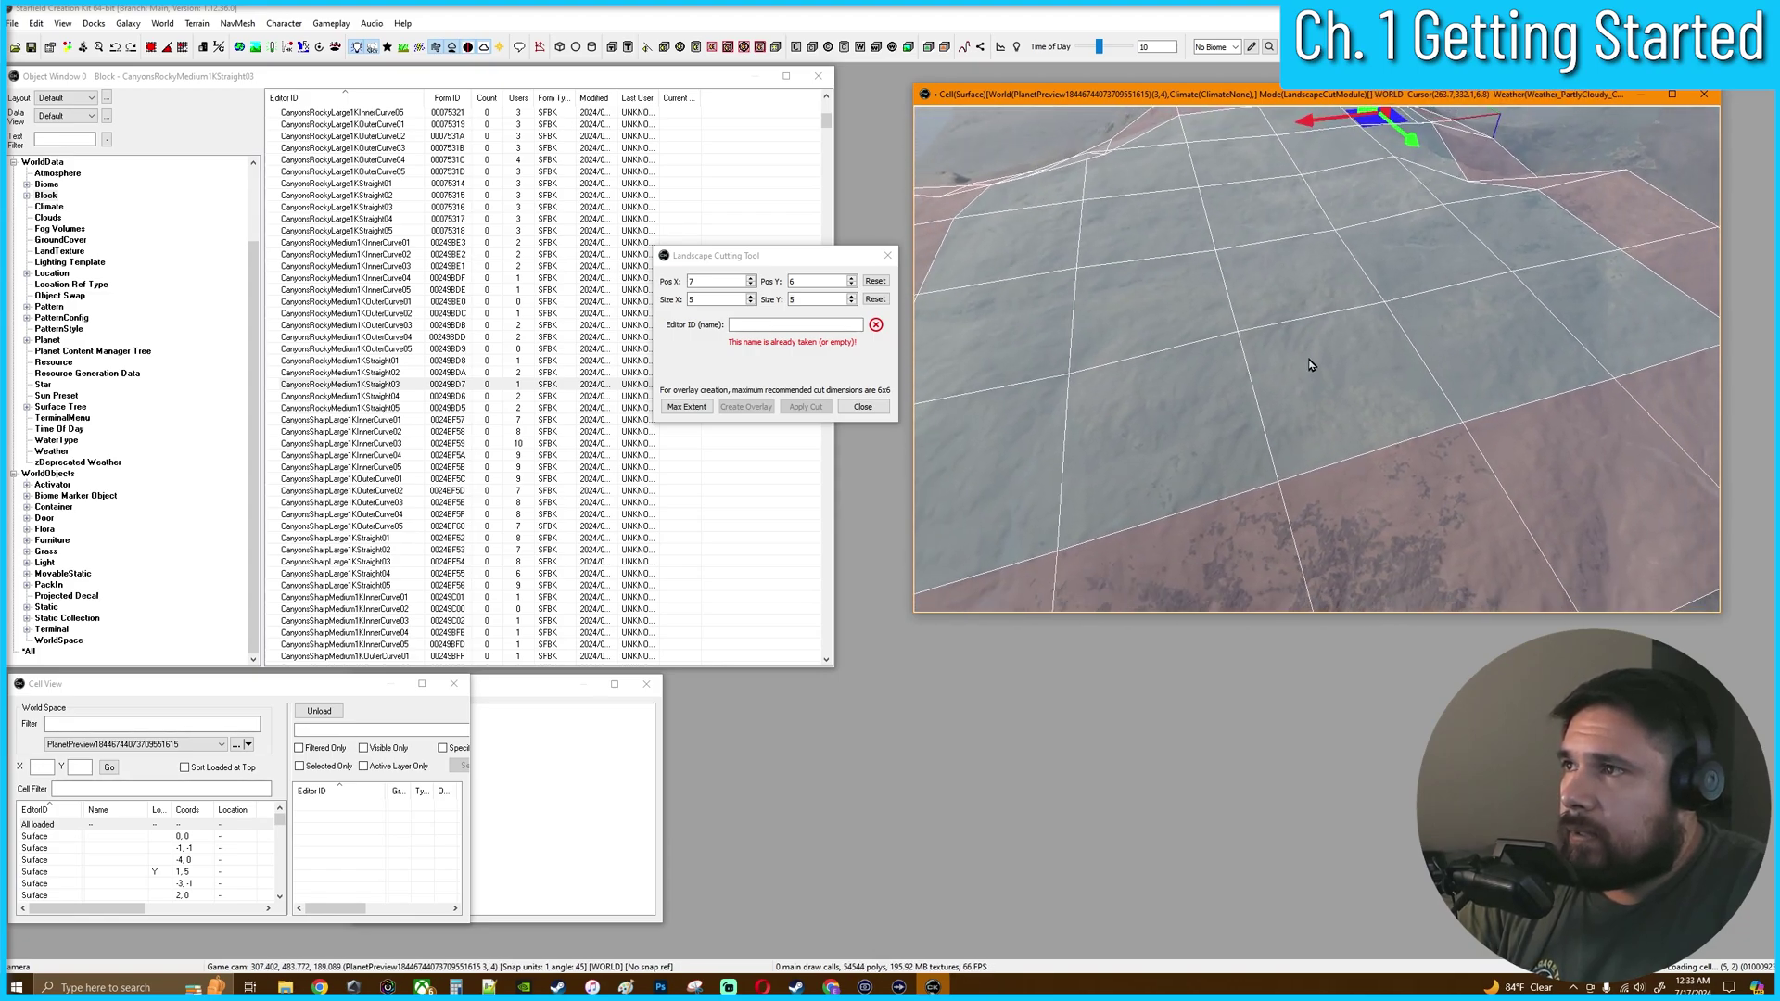
scroll(1311, 365, "down", 3)
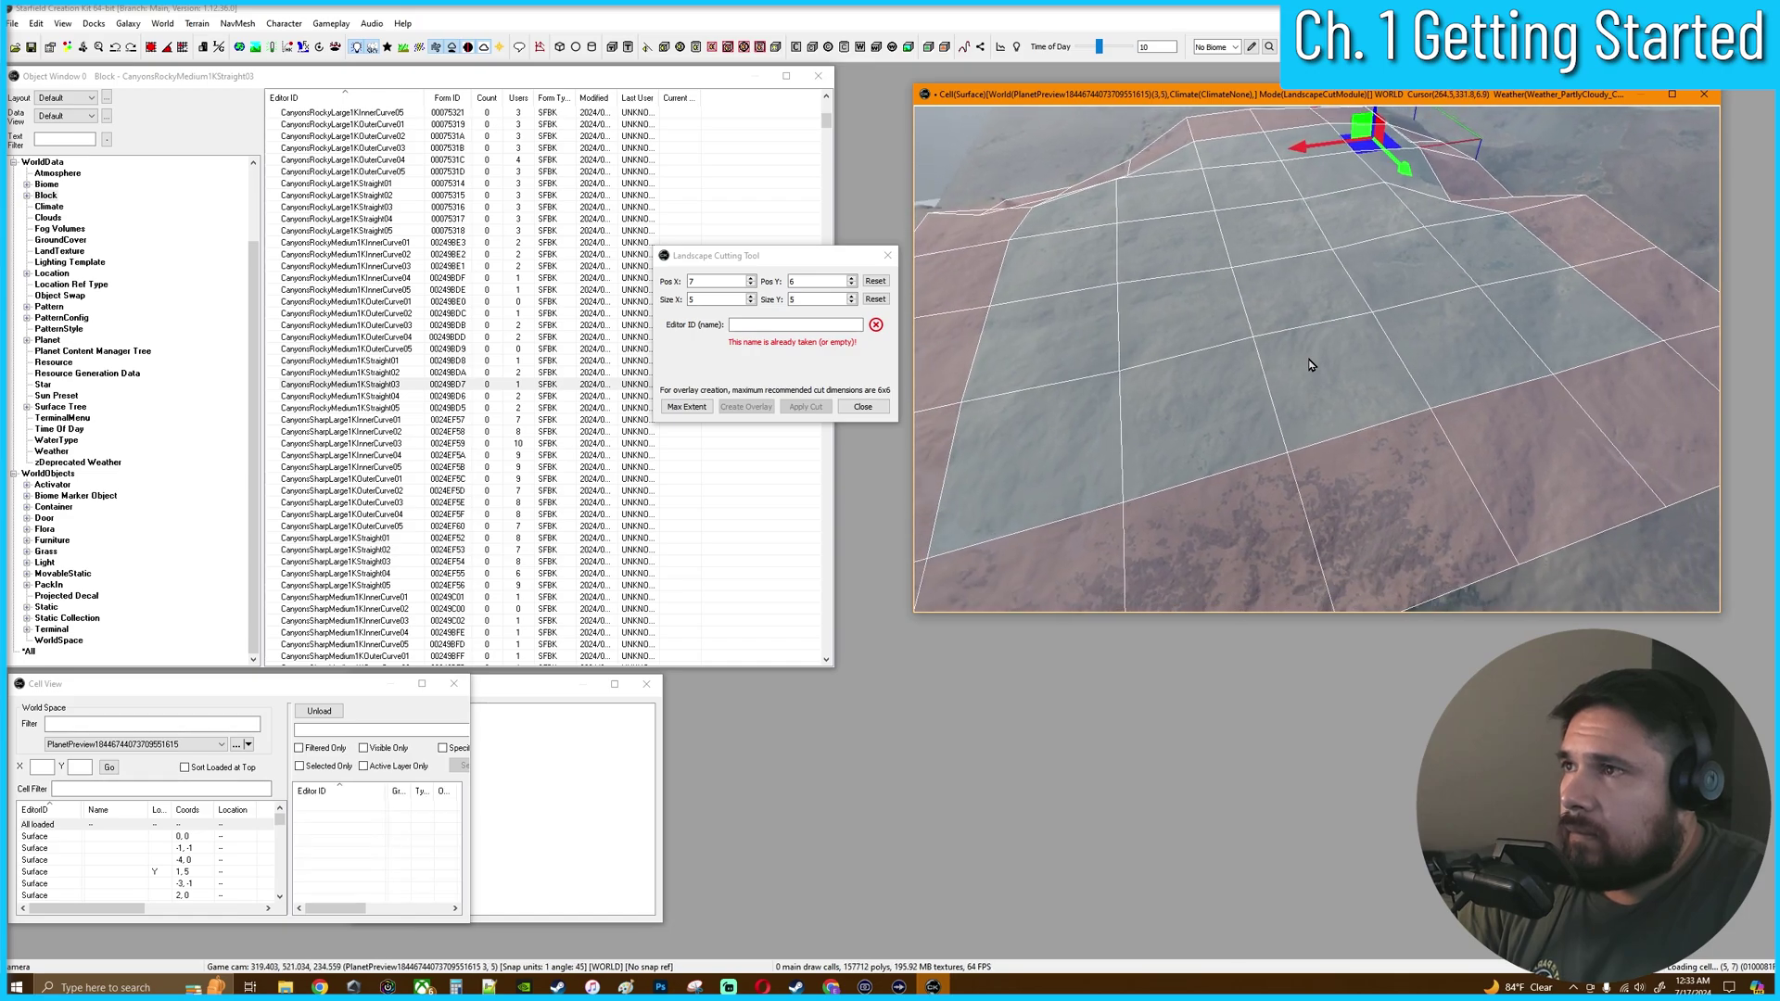
scroll(1341, 292, "down", 4)
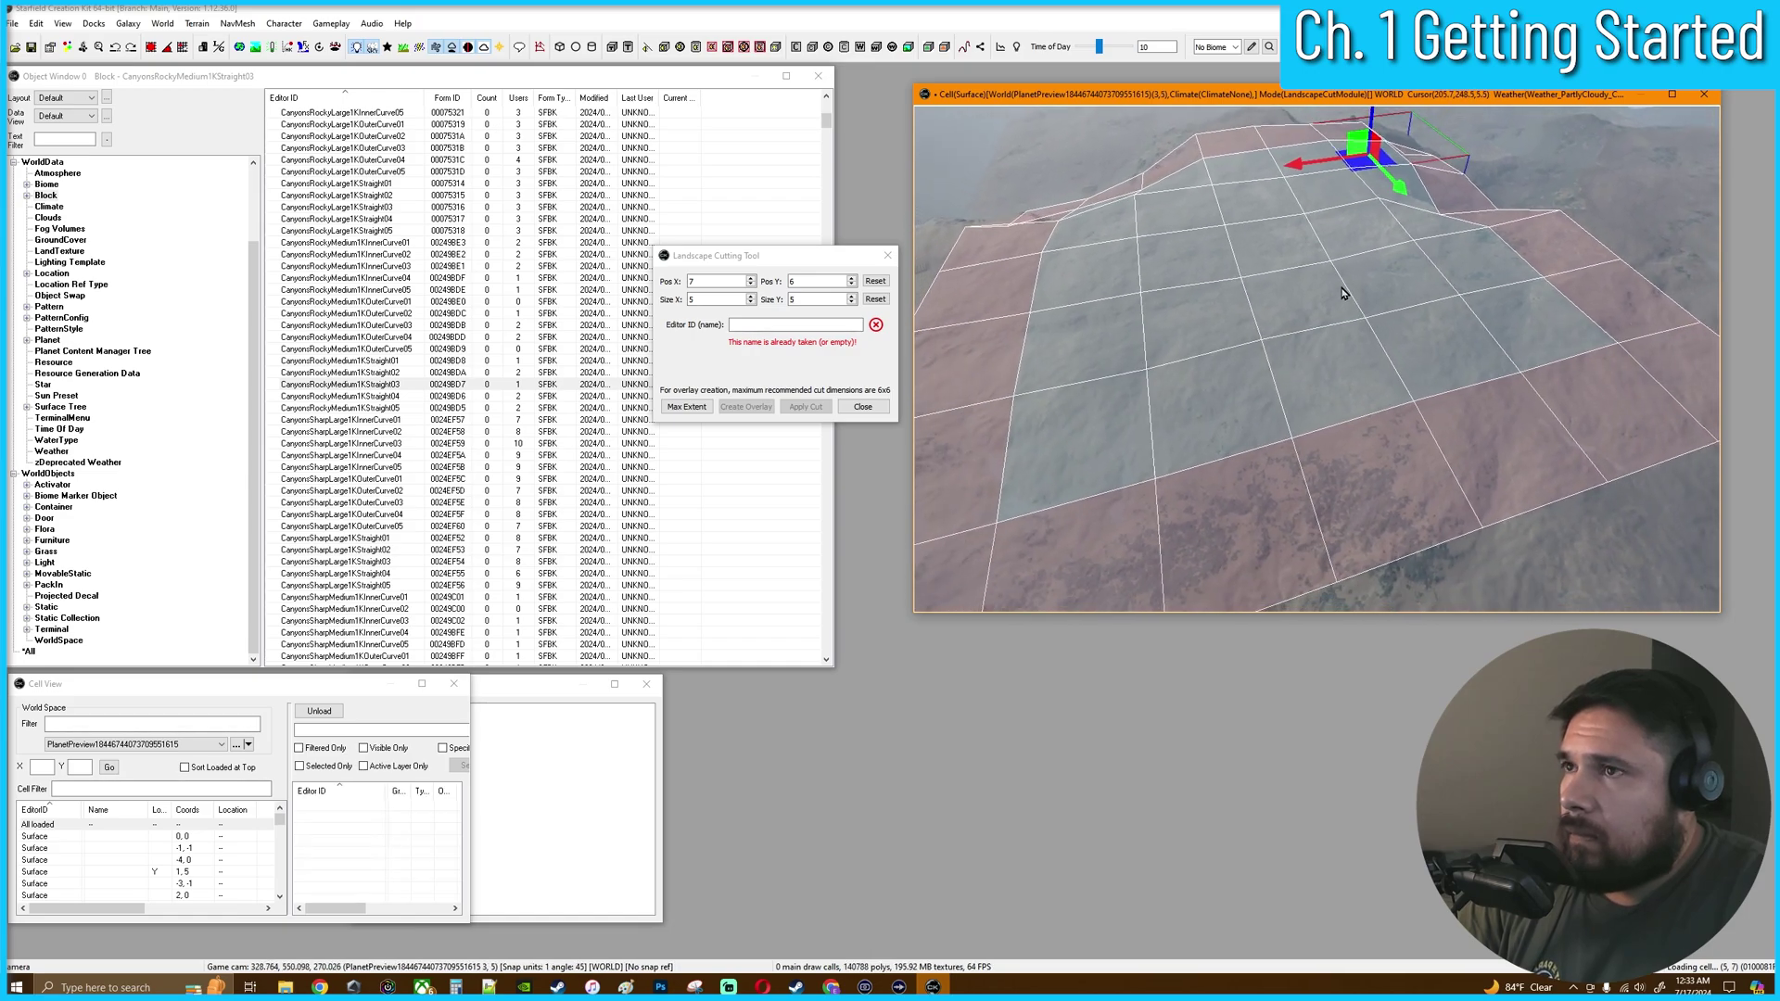
scroll(1342, 292, "down", 1)
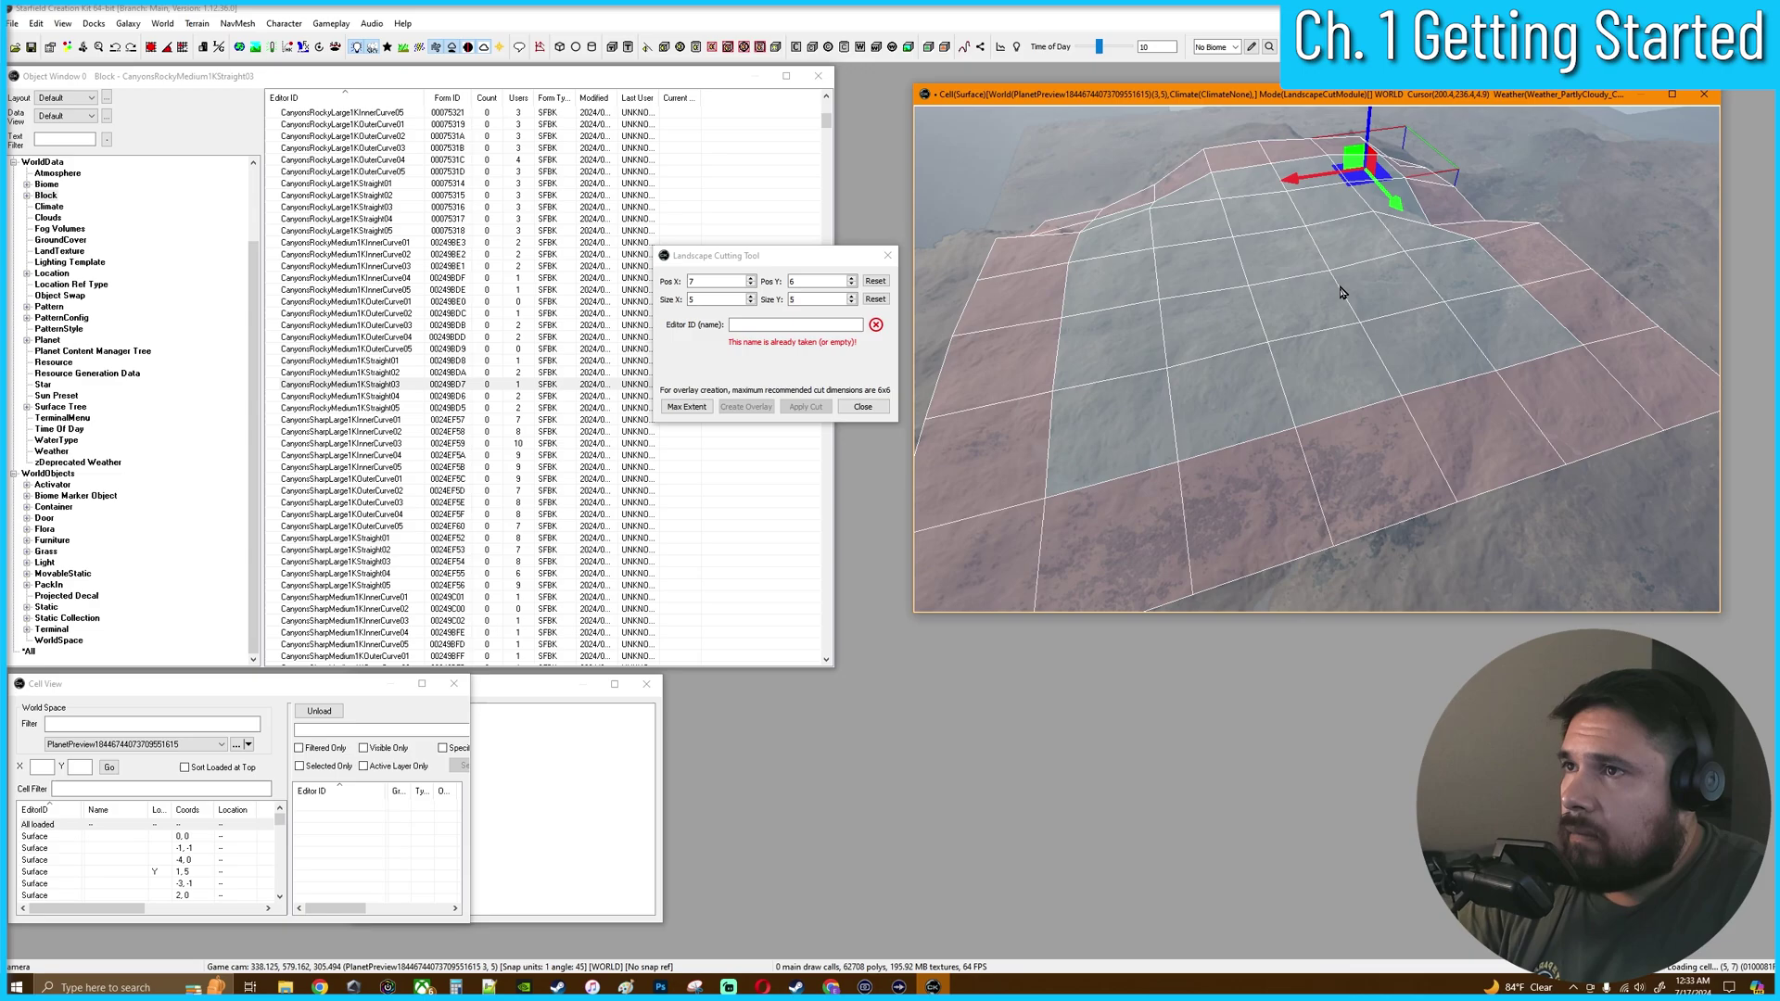
left_click_drag(1297, 192, 1407, 173)
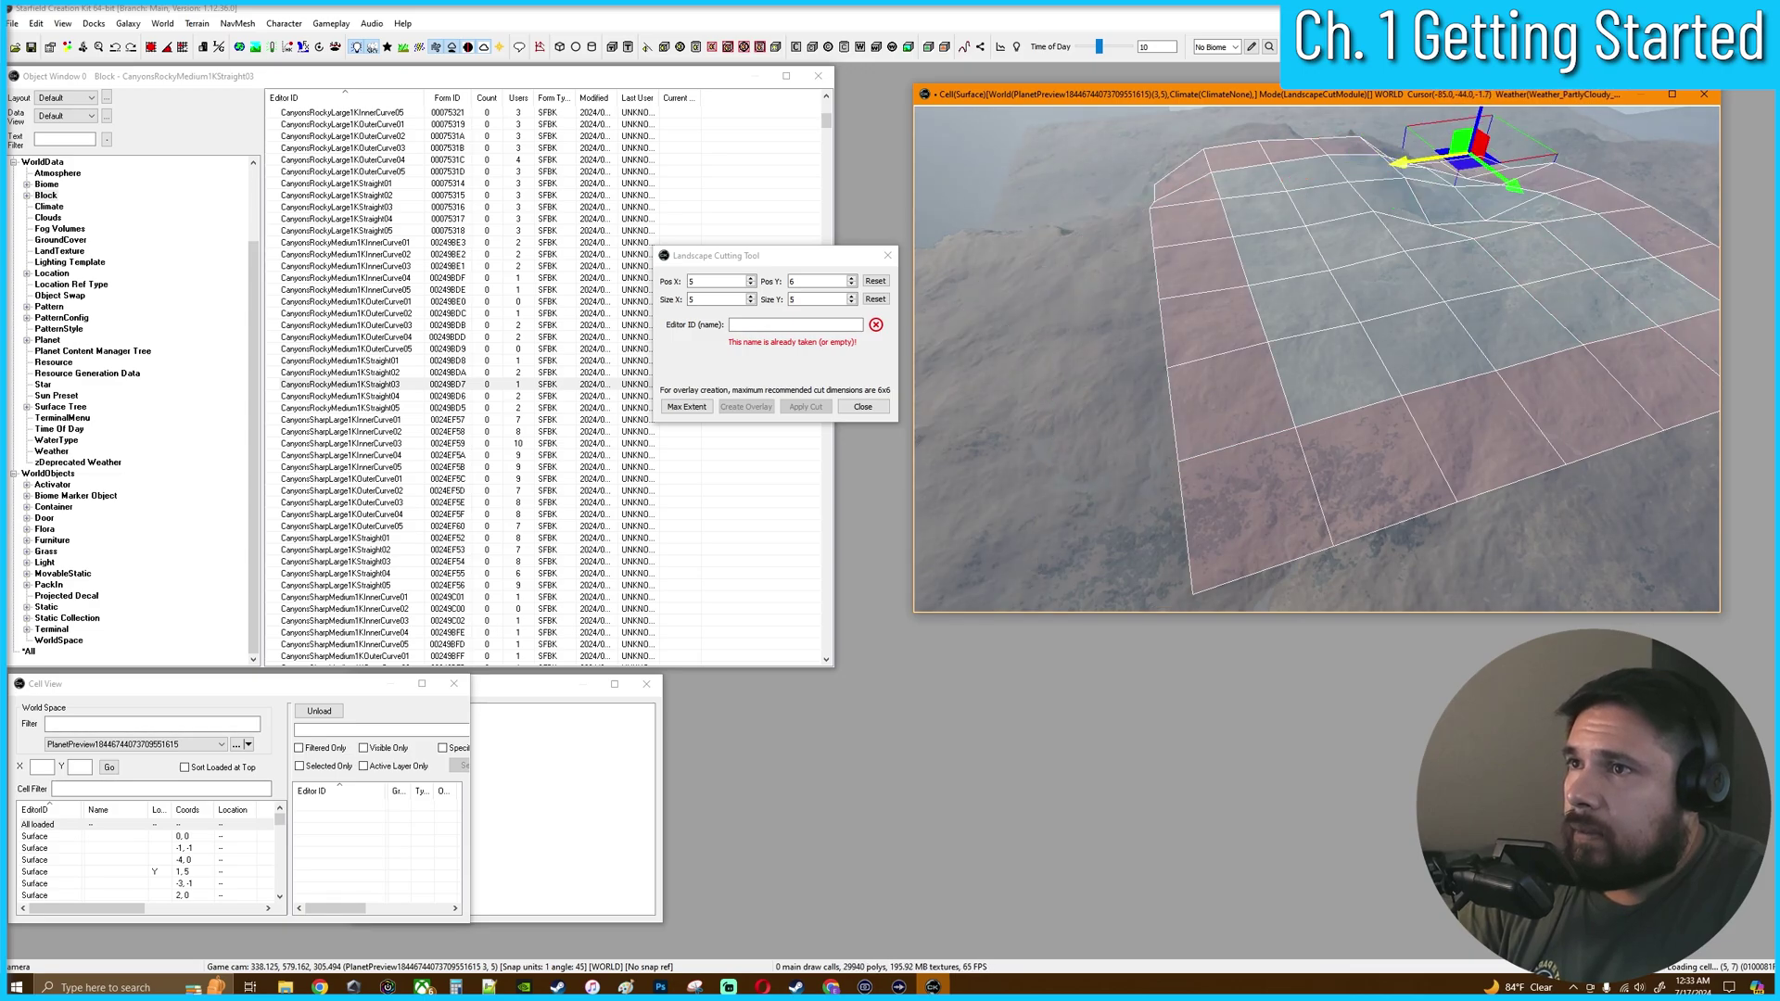
right_click_drag(1390, 259, 1344, 227)
Enter DTDPracticeTutMod001 as the landscape cut's Editor ID
left_click(804, 324)
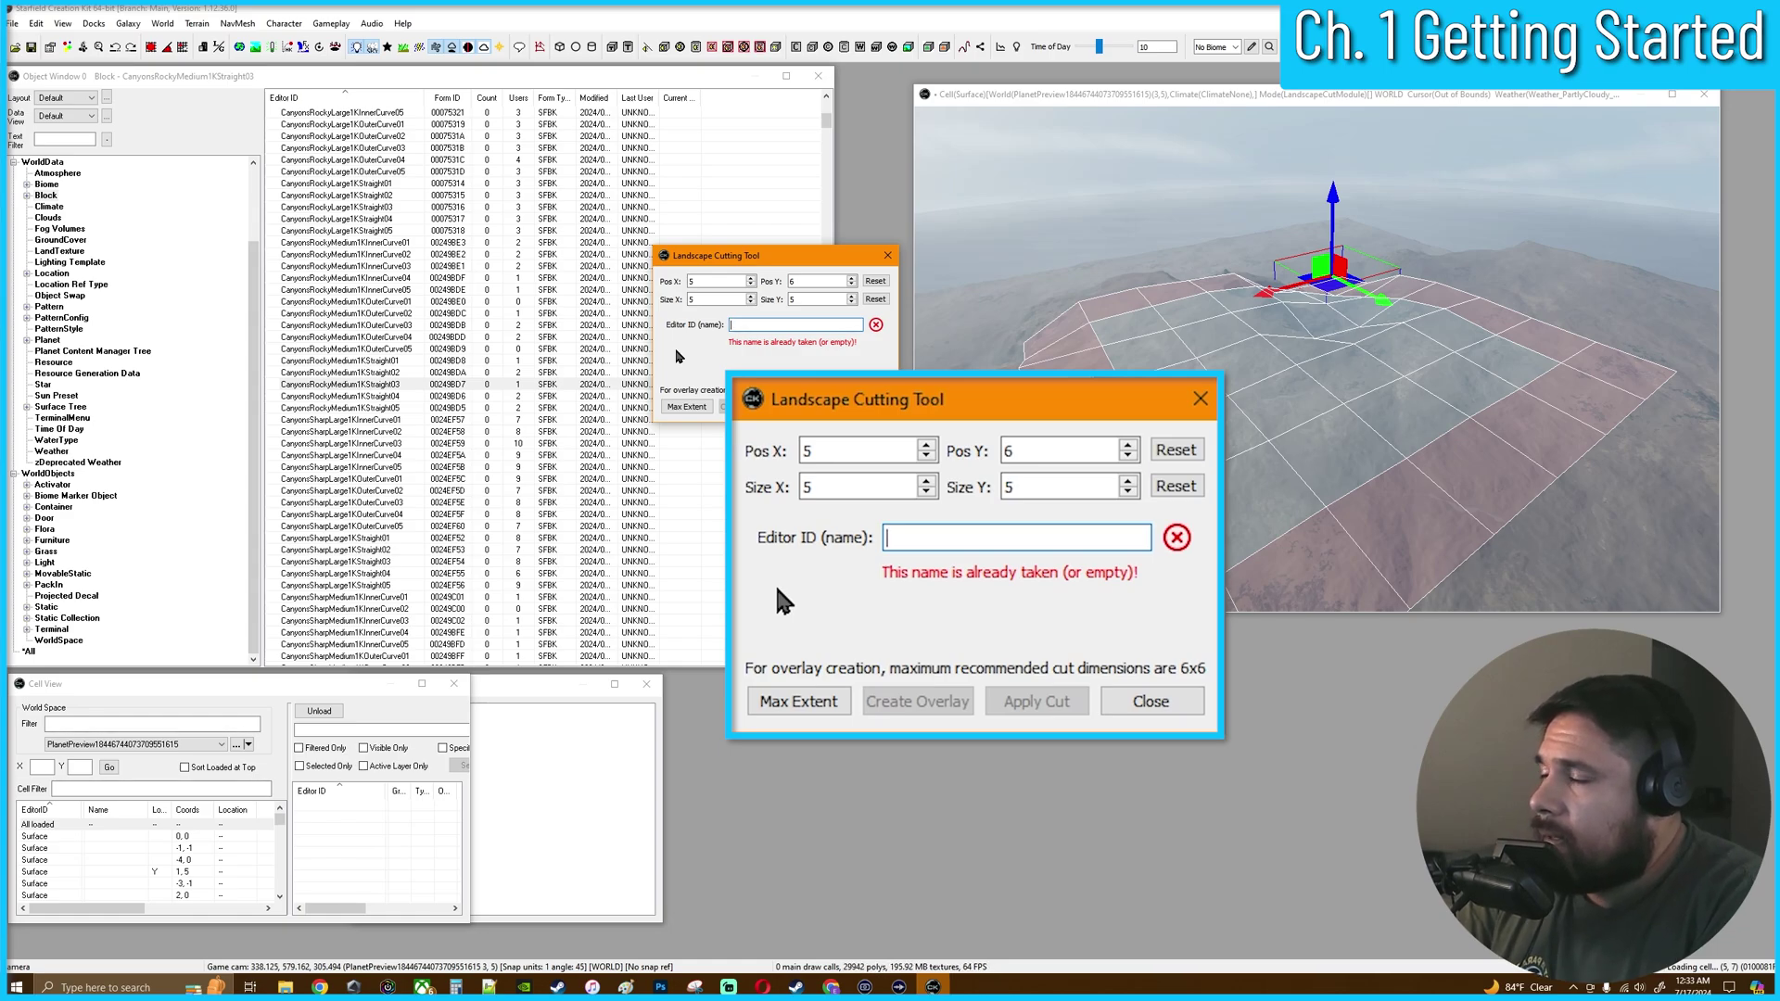
type("DTD")
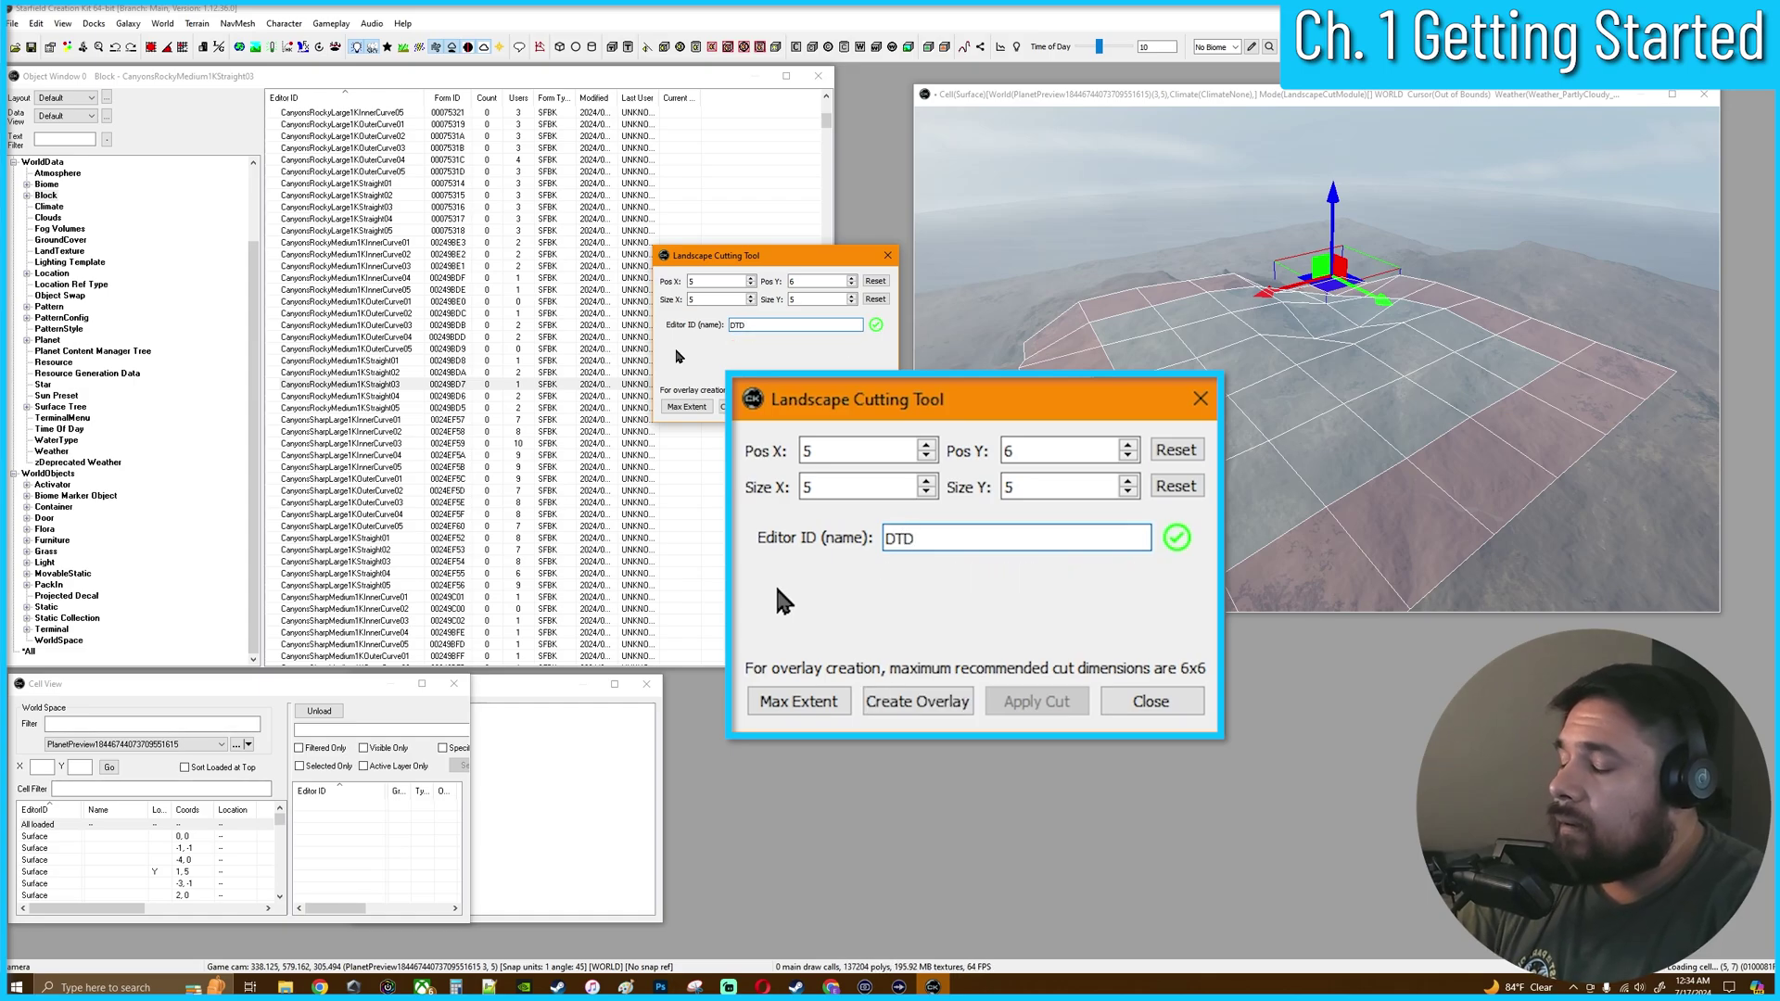
type("Practice")
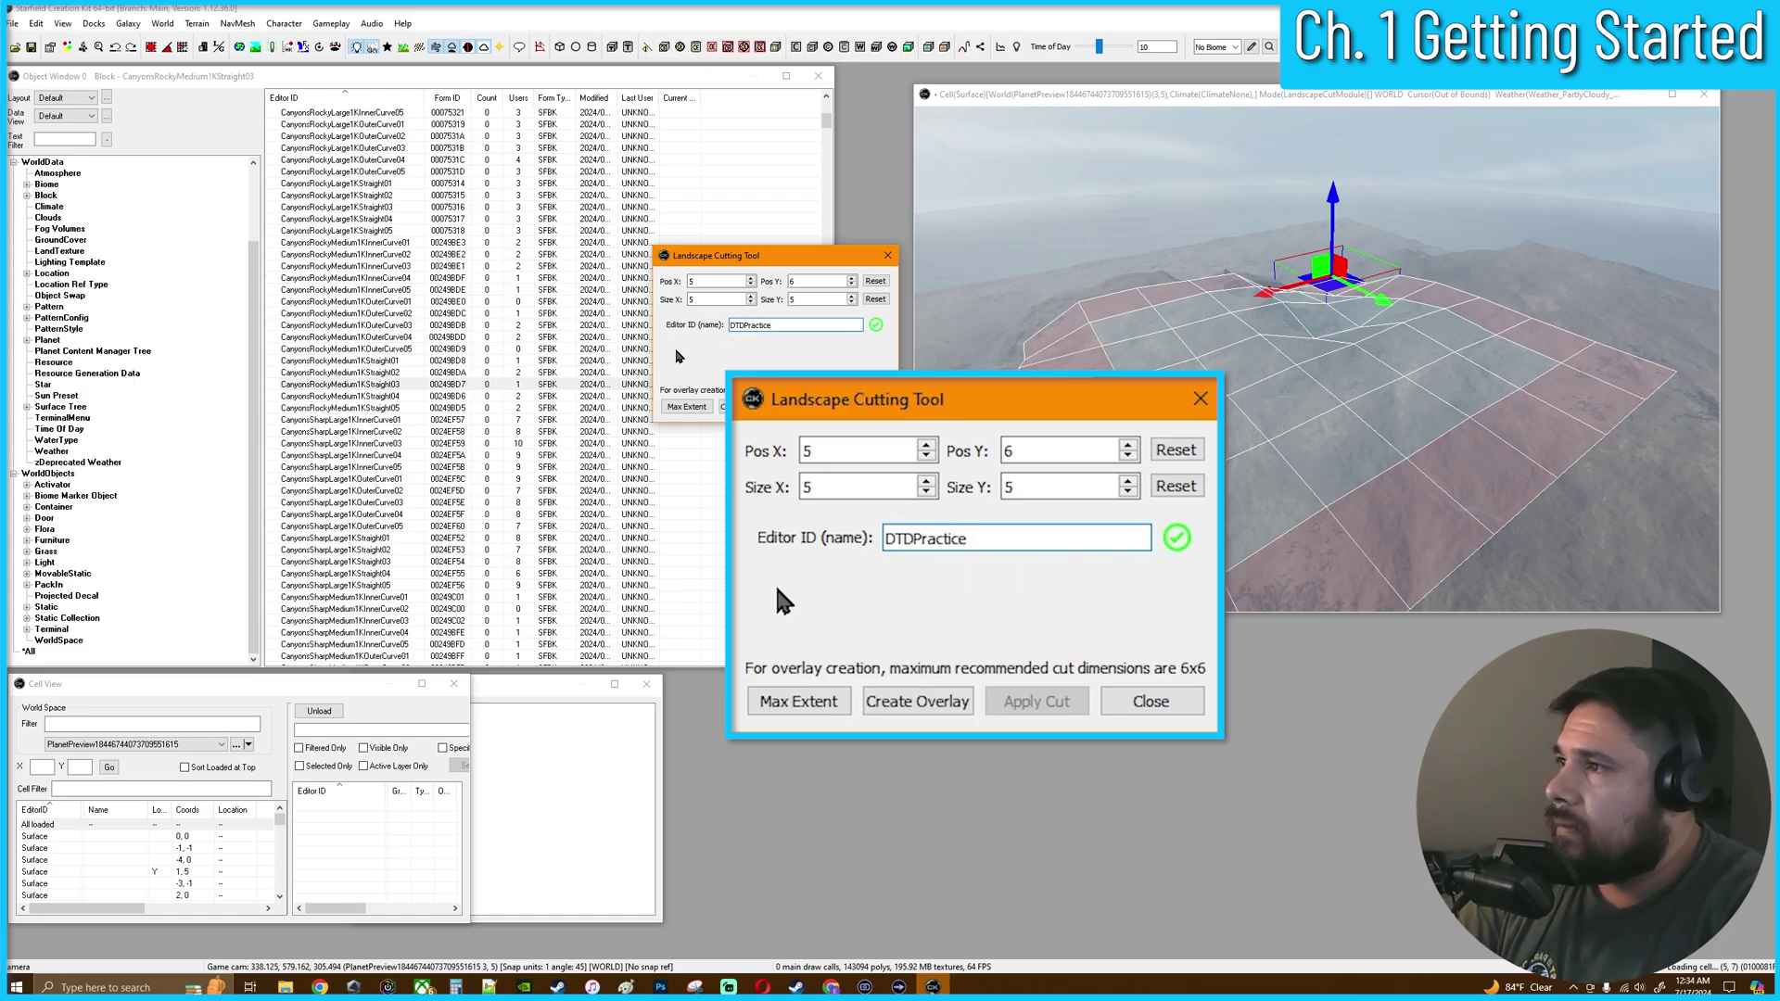
type("TutMod")
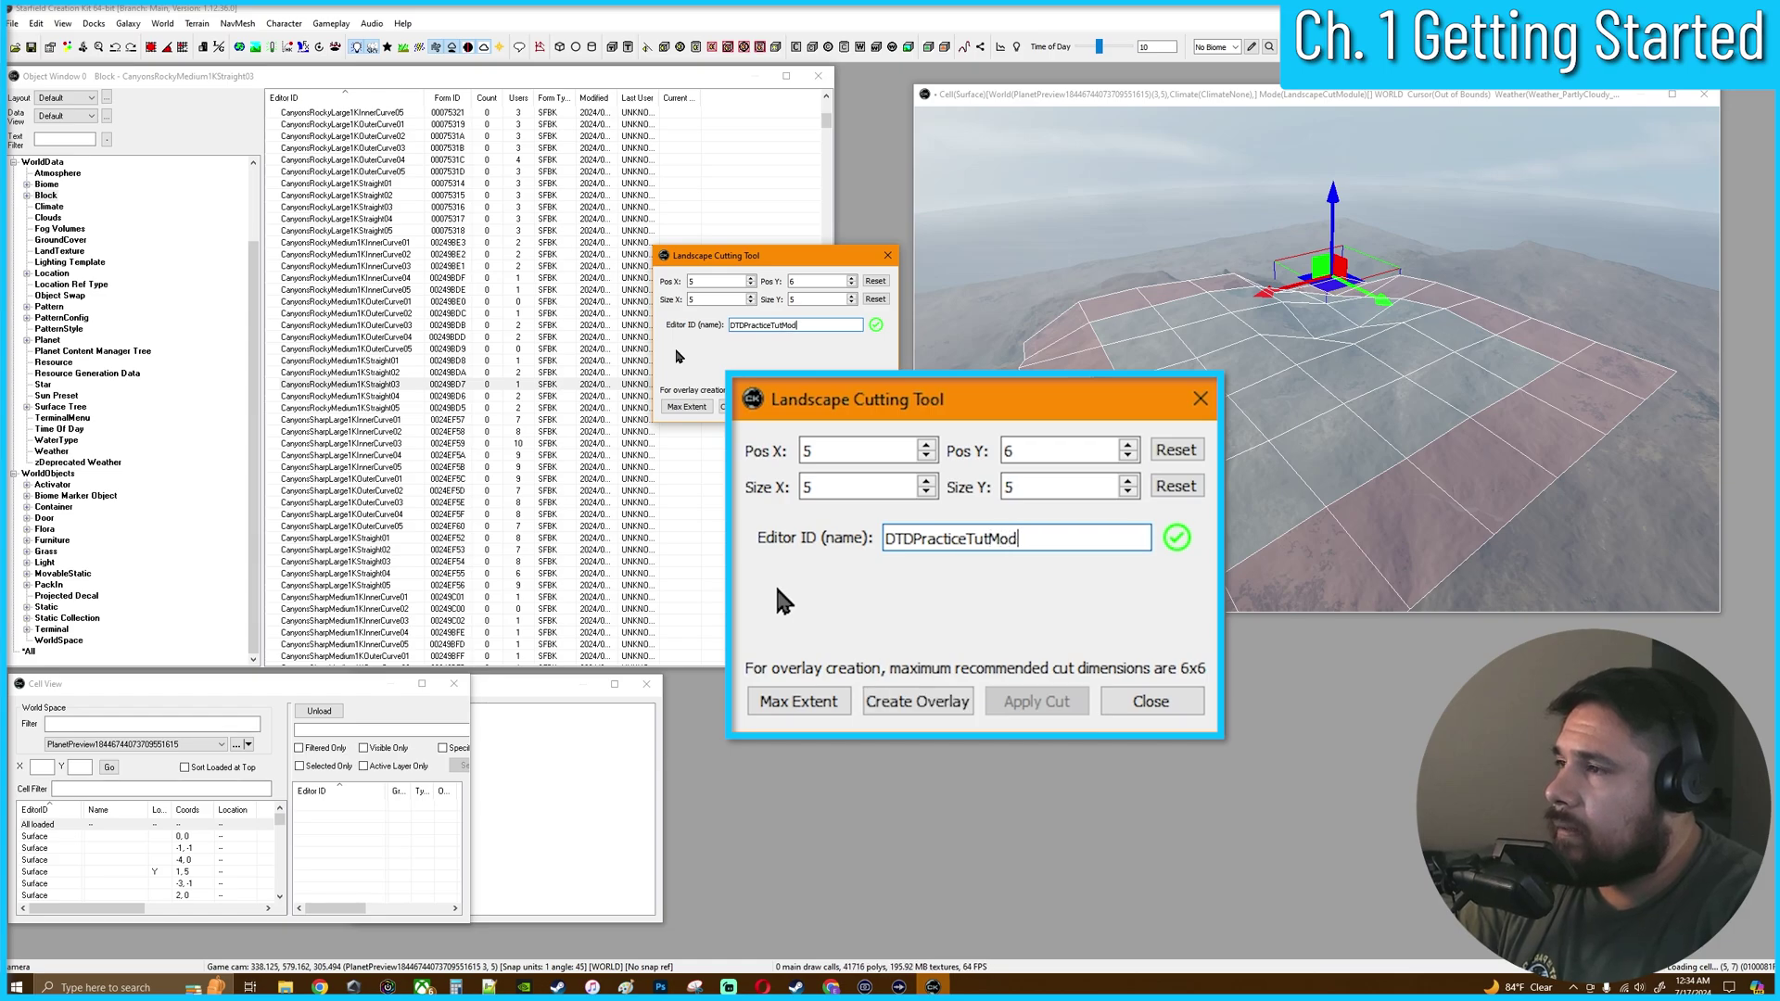
type("001")
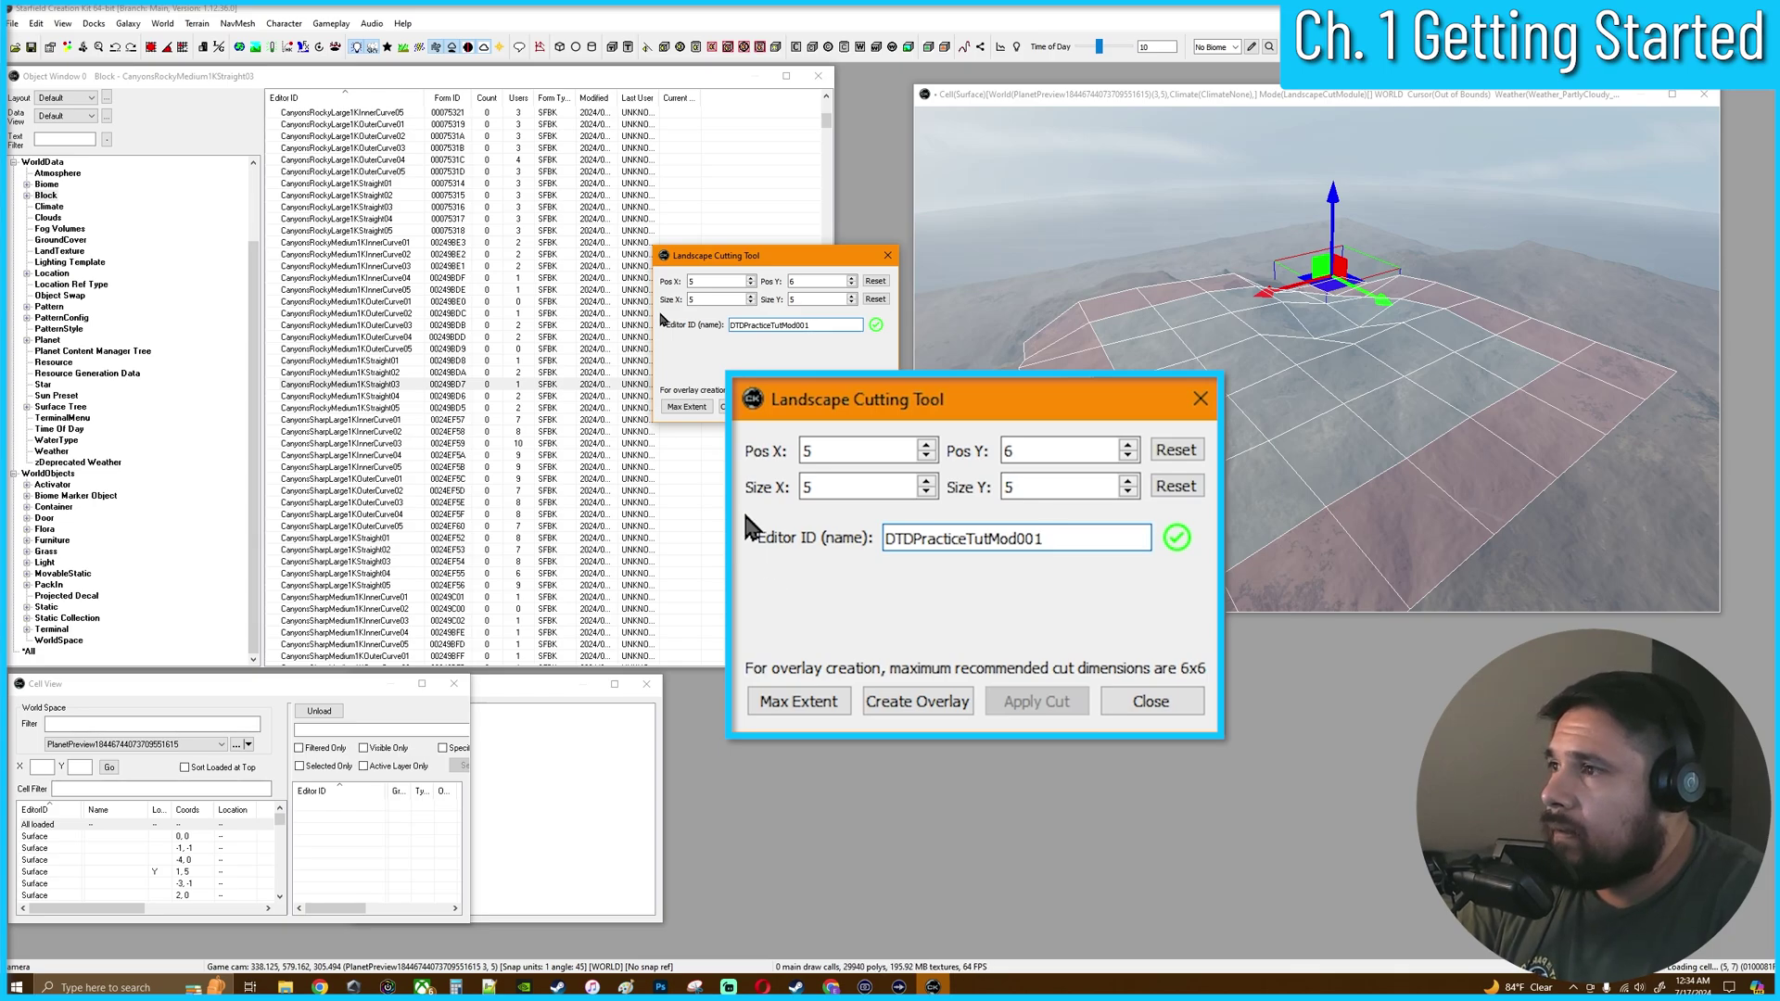
left_click(913, 707)
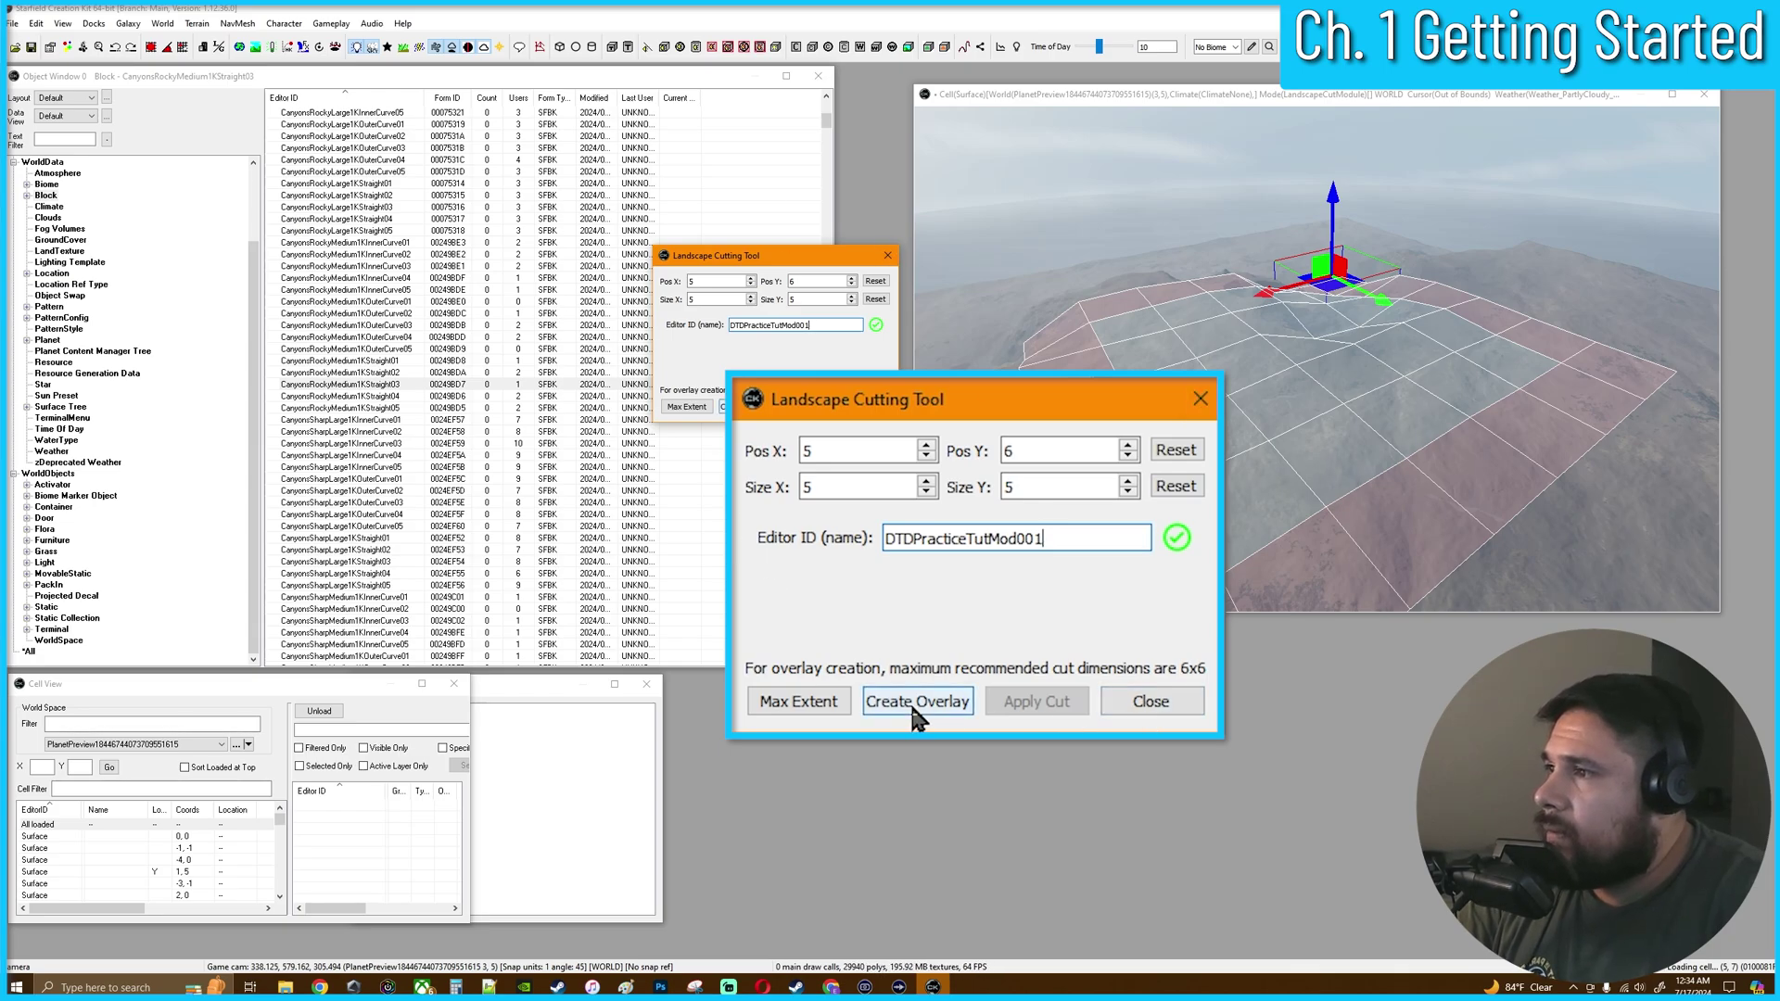
Create the DTDPracticeTutMod001 overlay worldspace from the cut
left_click(915, 709)
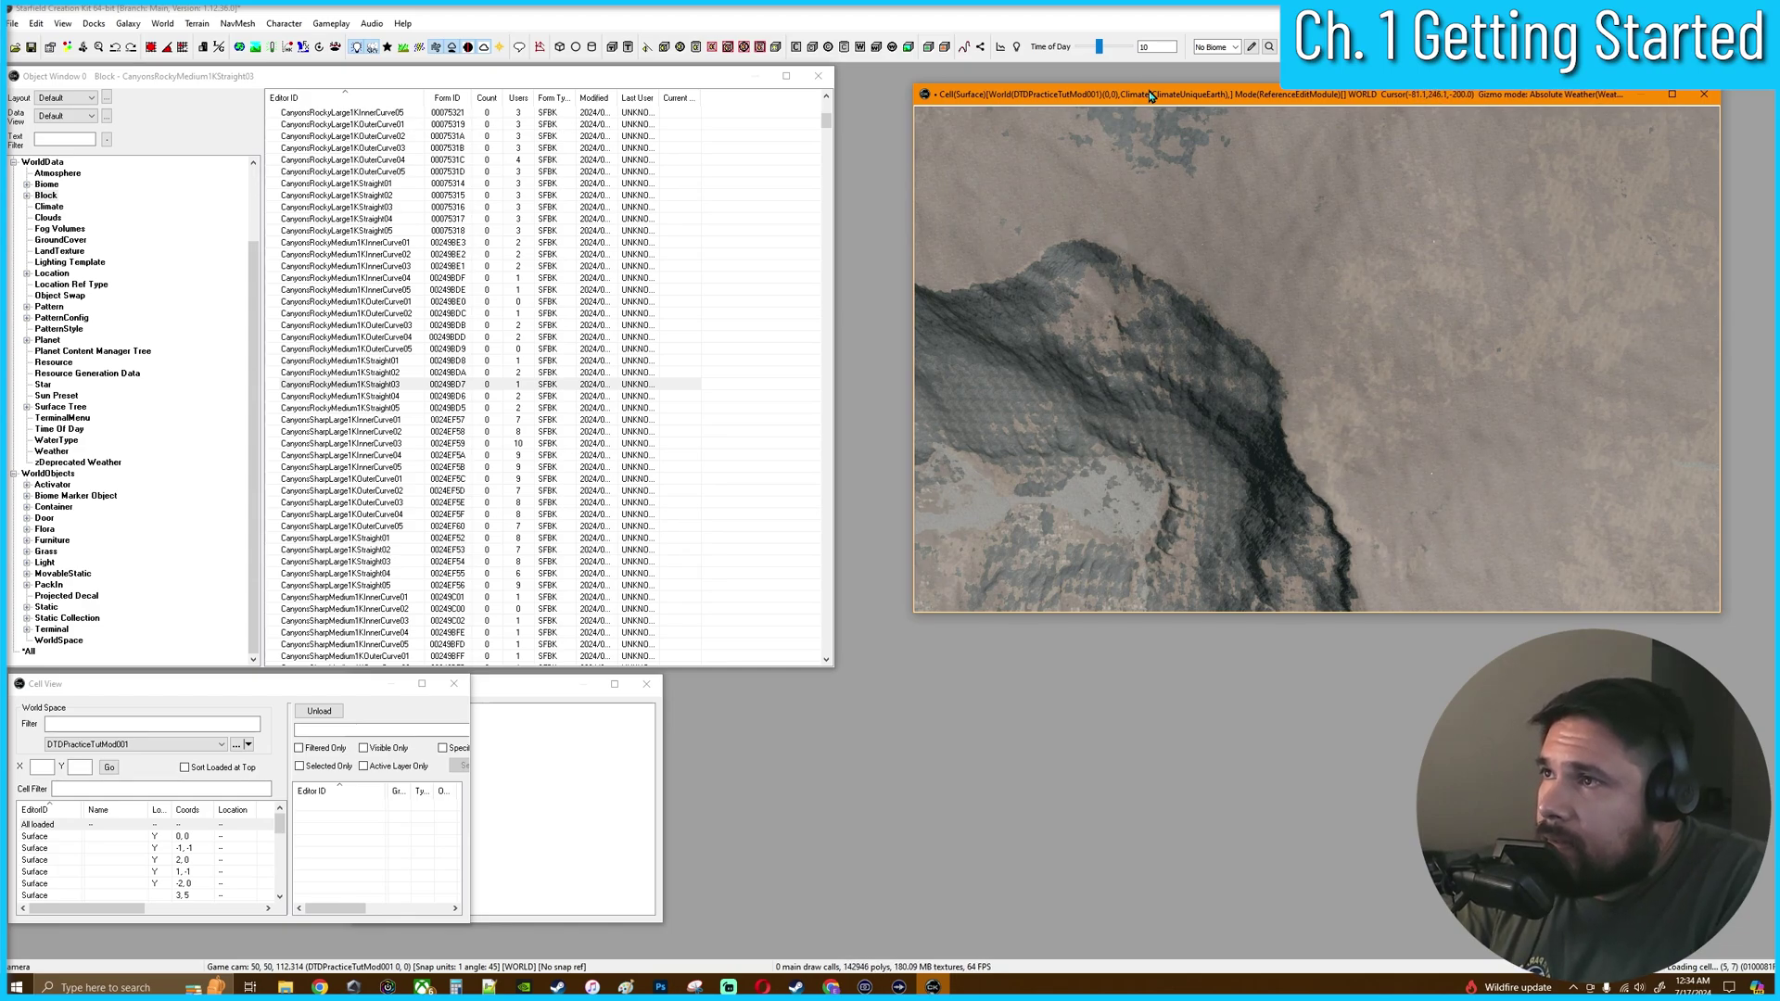
Save the plugin as DTDPracticeTutMod.esp
left_click(32, 51)
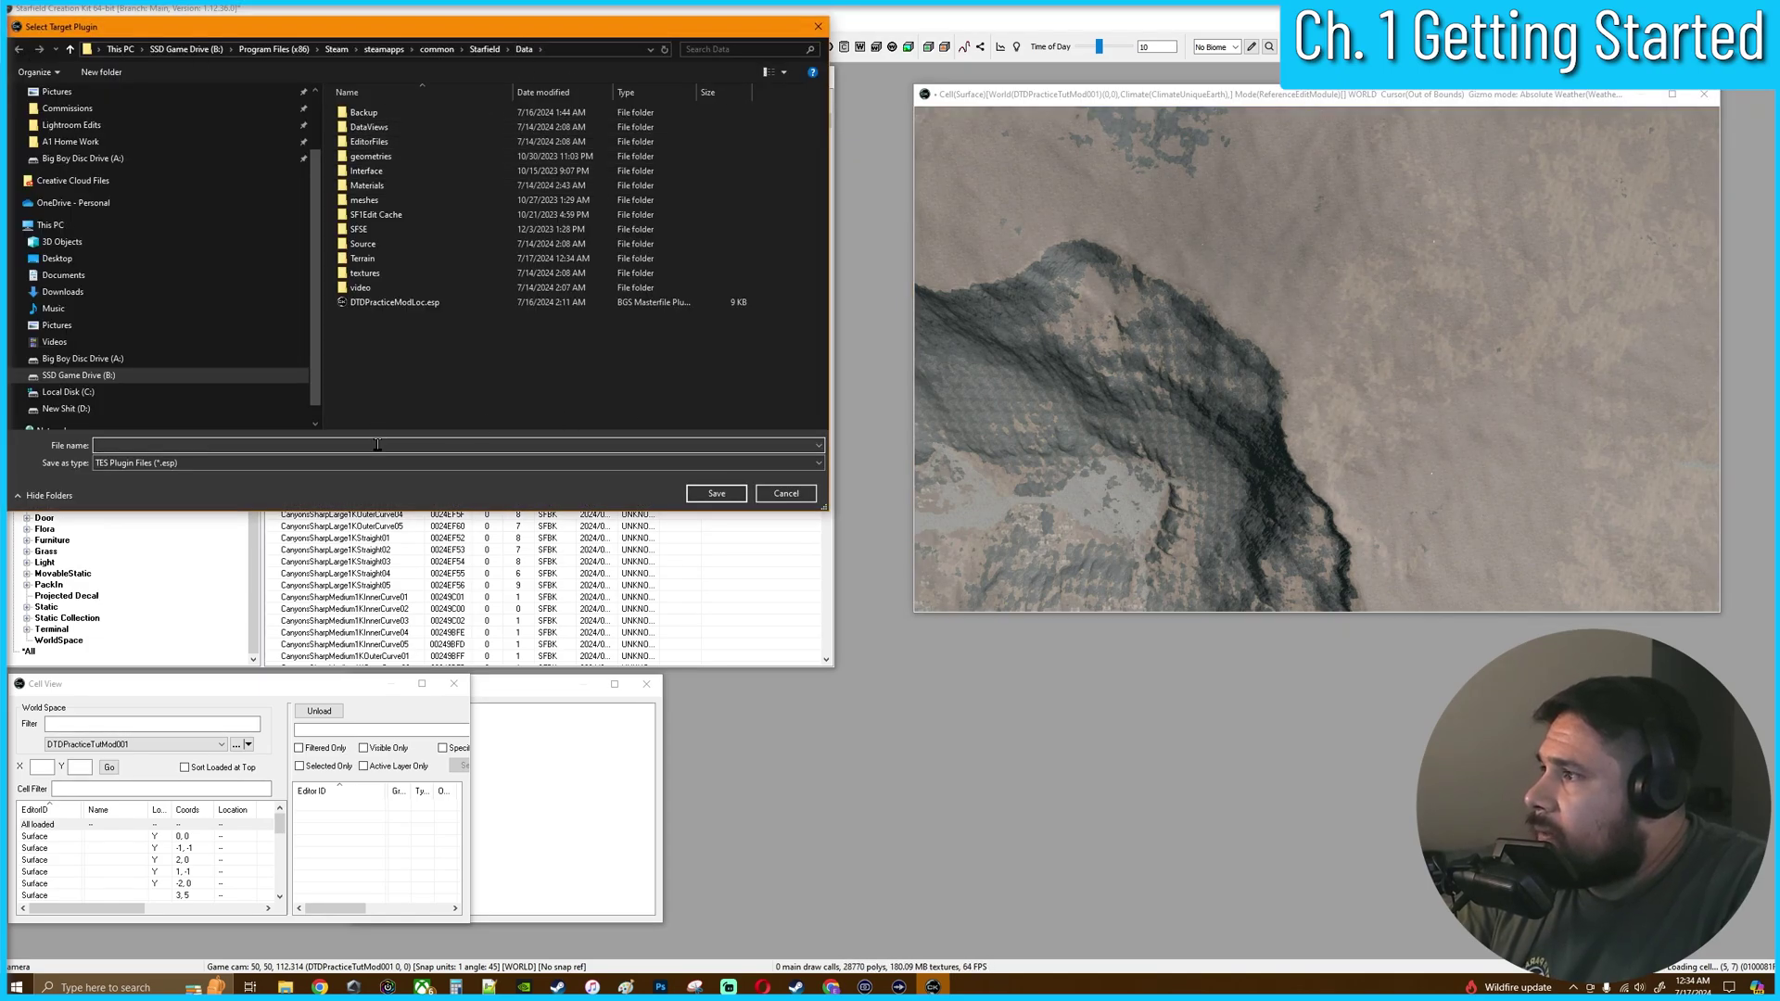
type("DTDPractice")
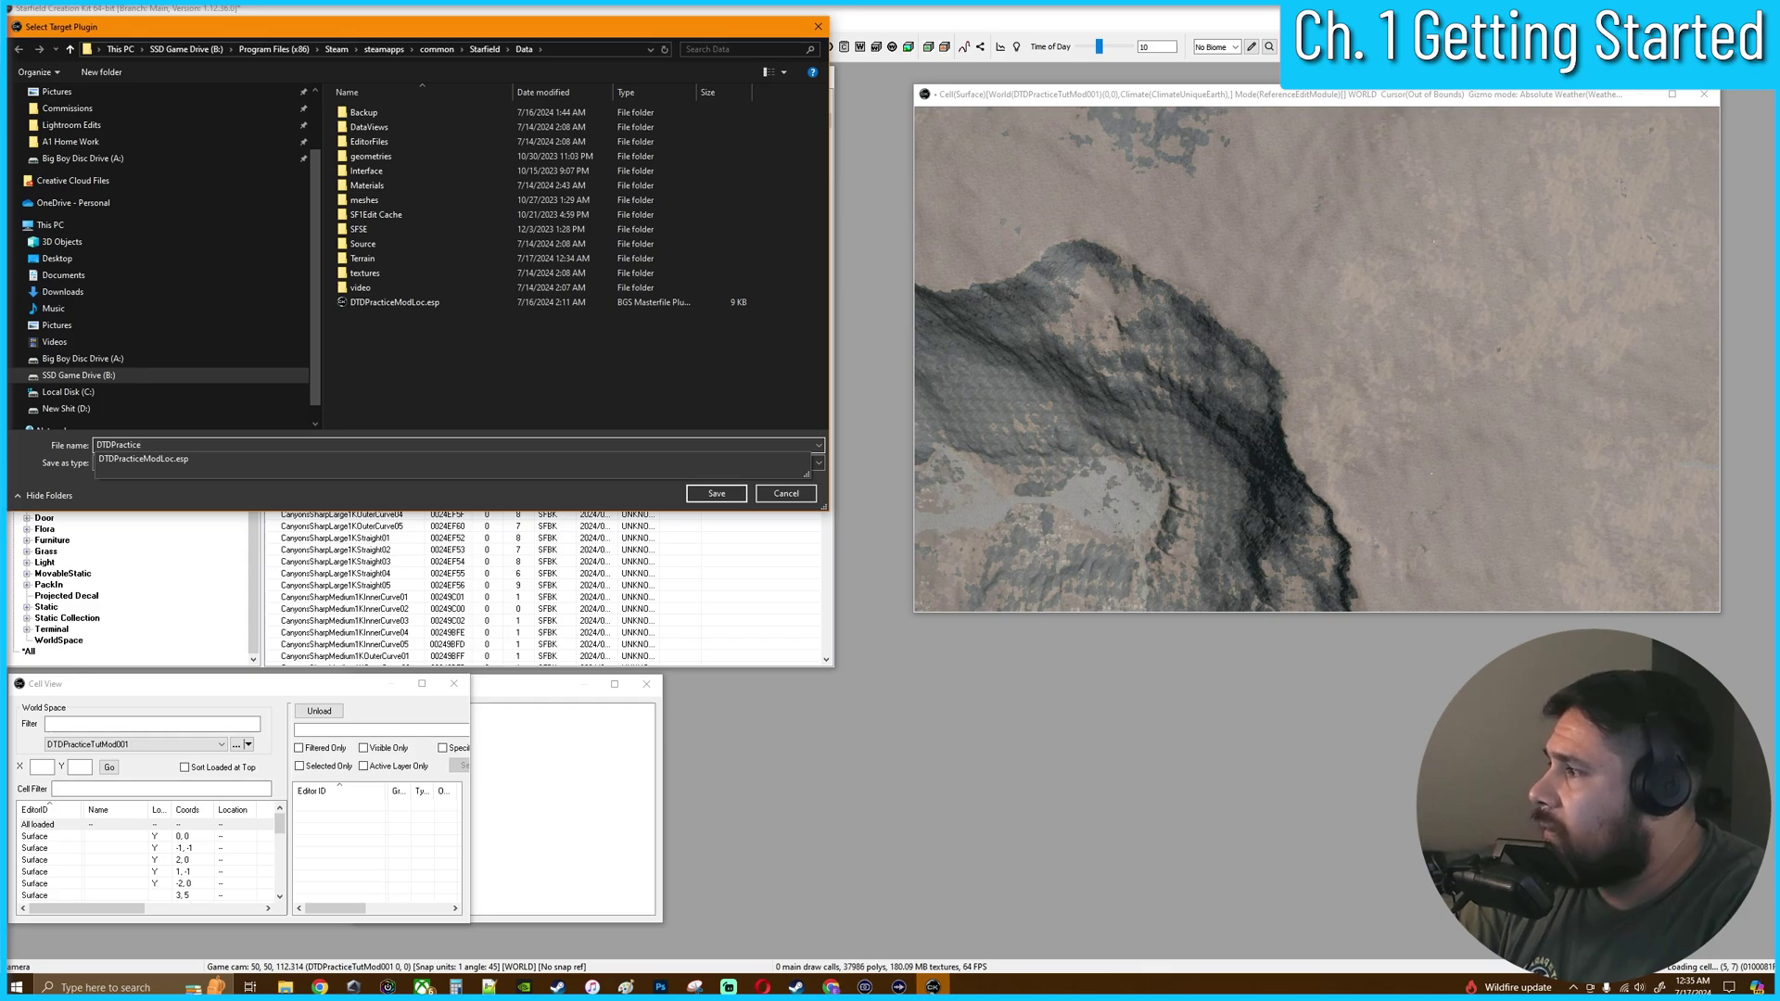
type("Tut")
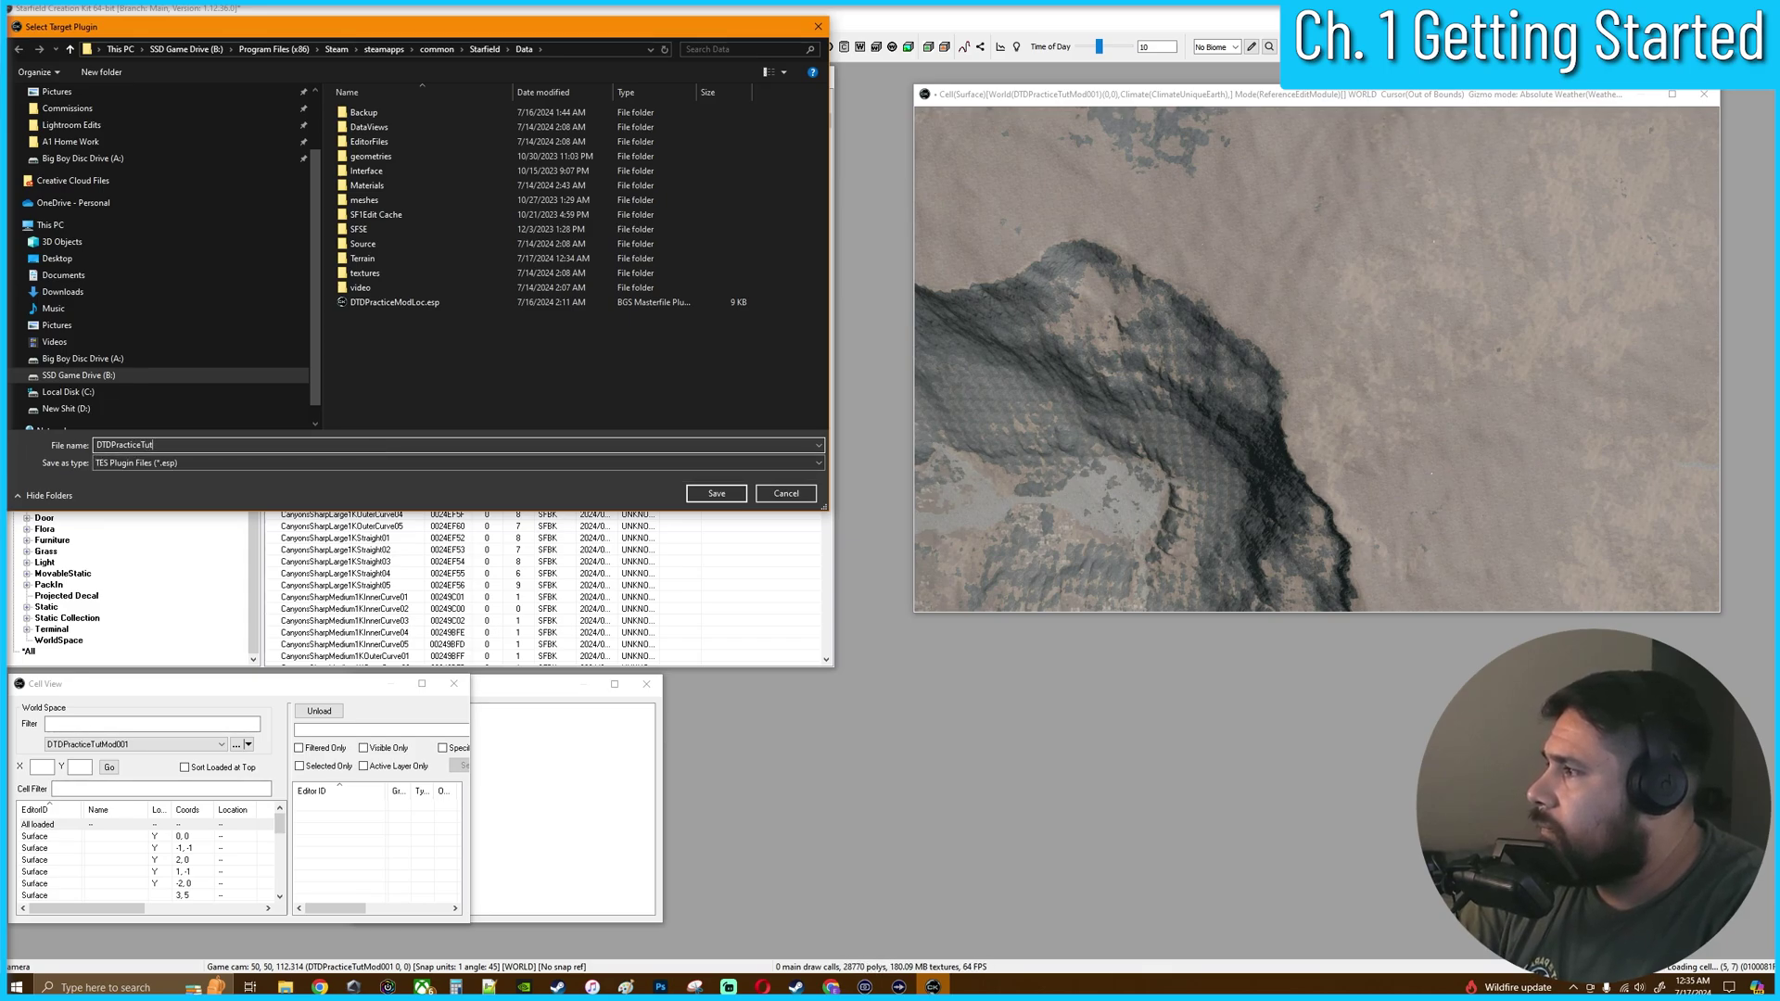
type("Mod")
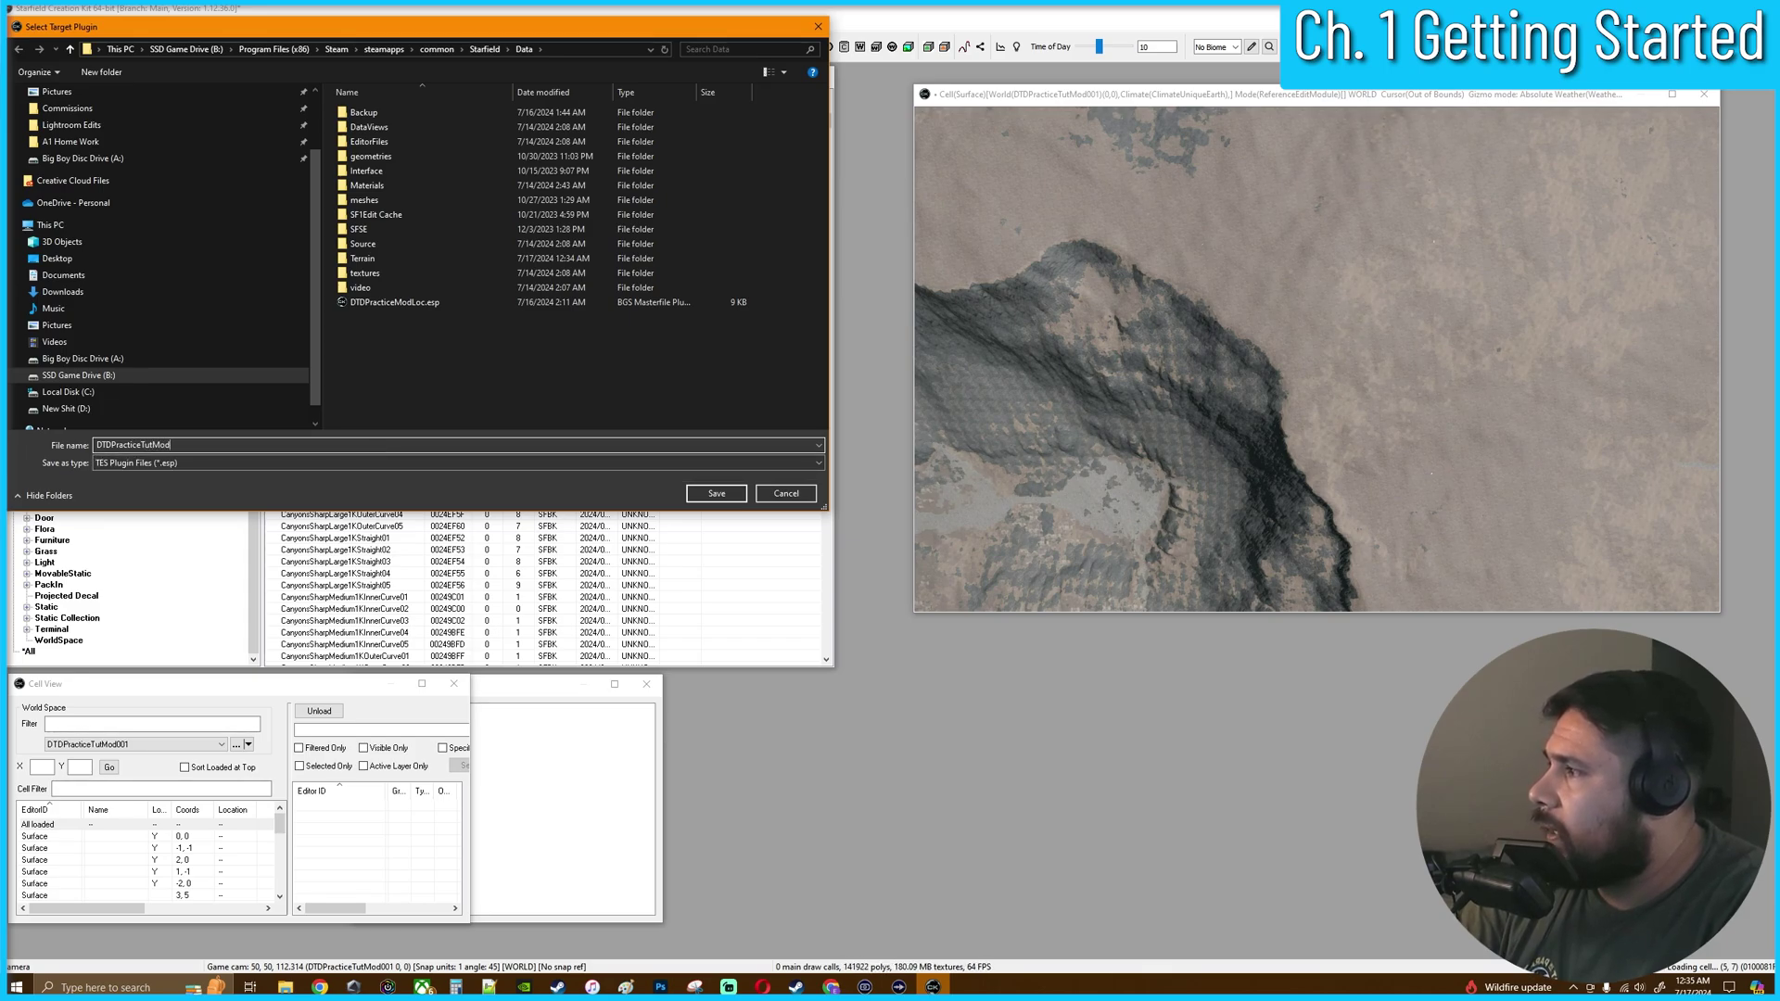
left_click(710, 491)
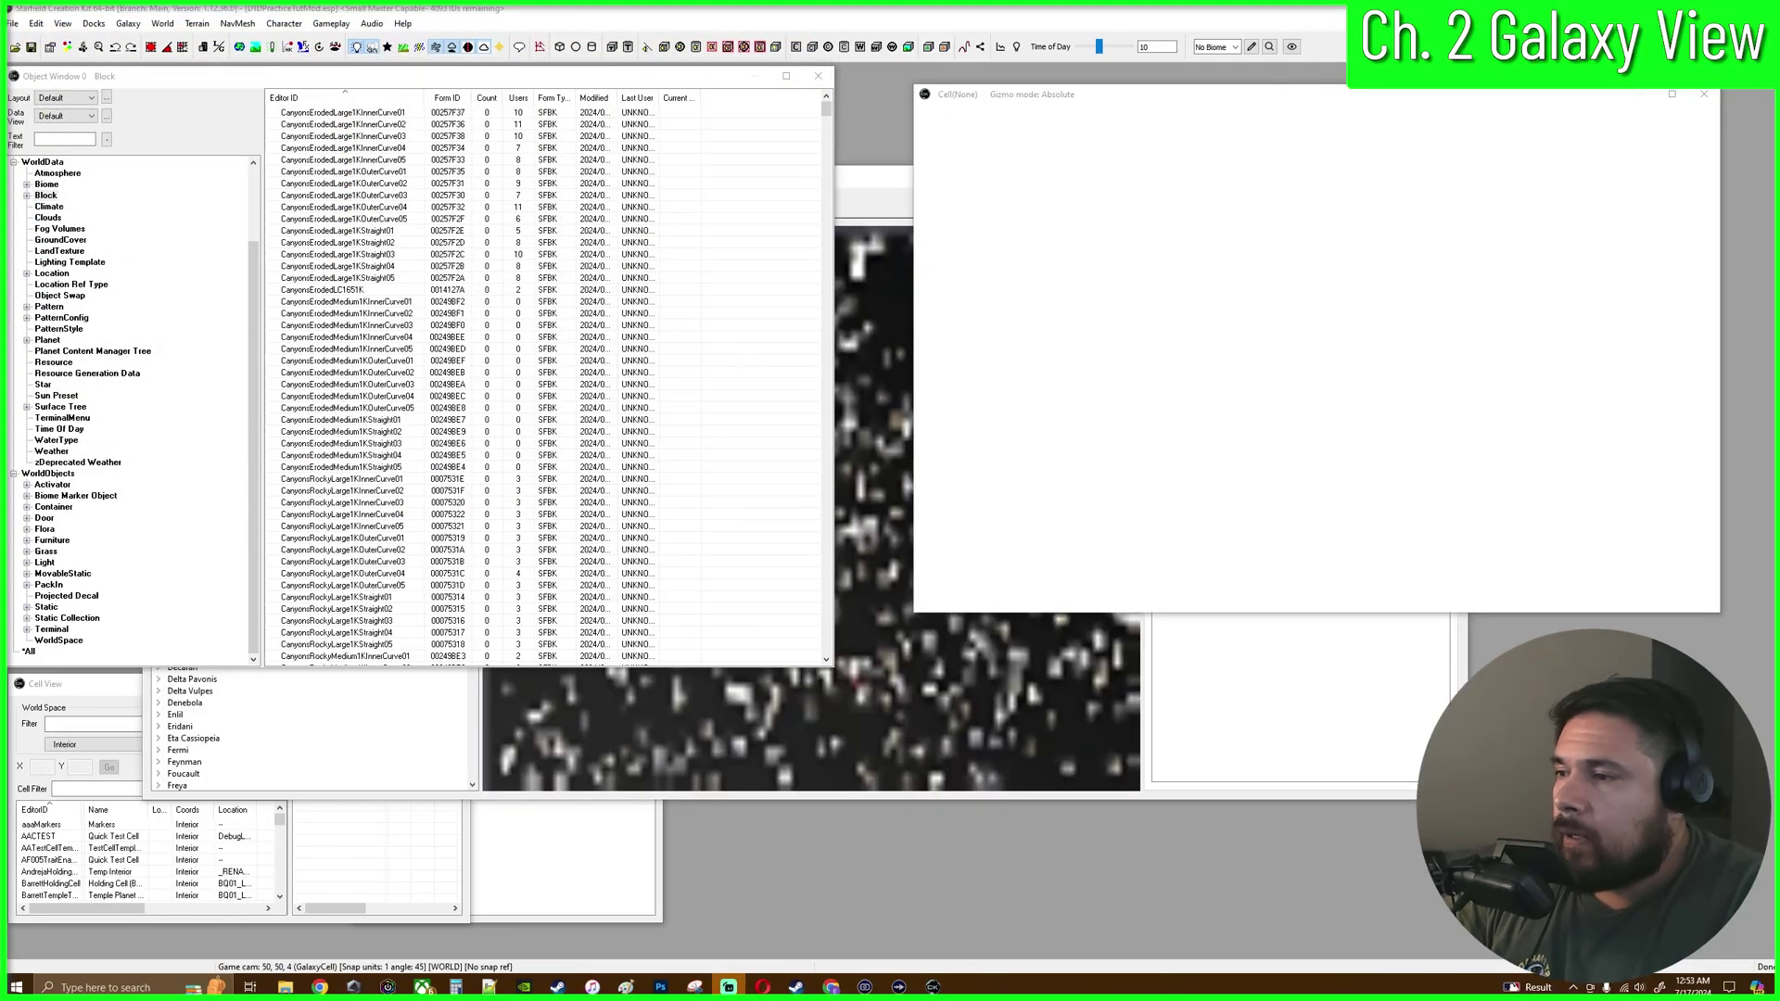
Open the Galaxy View from the Galaxy menu
left_click(955, 19)
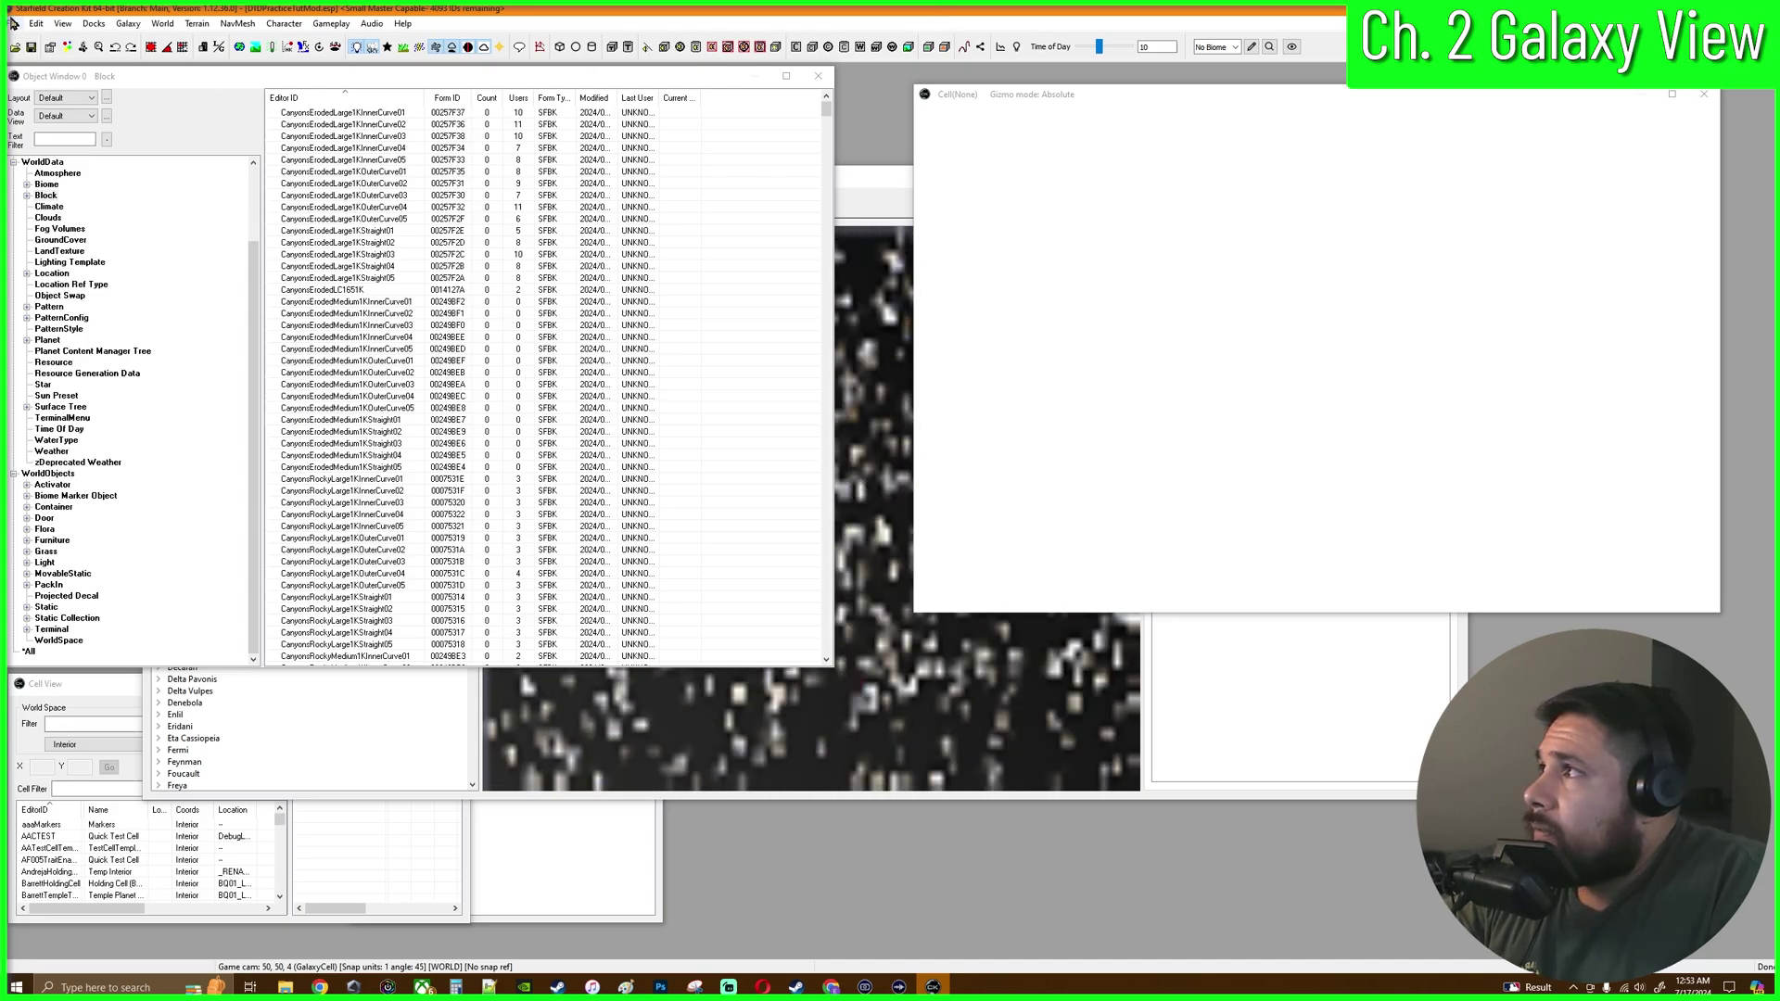
left_click(129, 24)
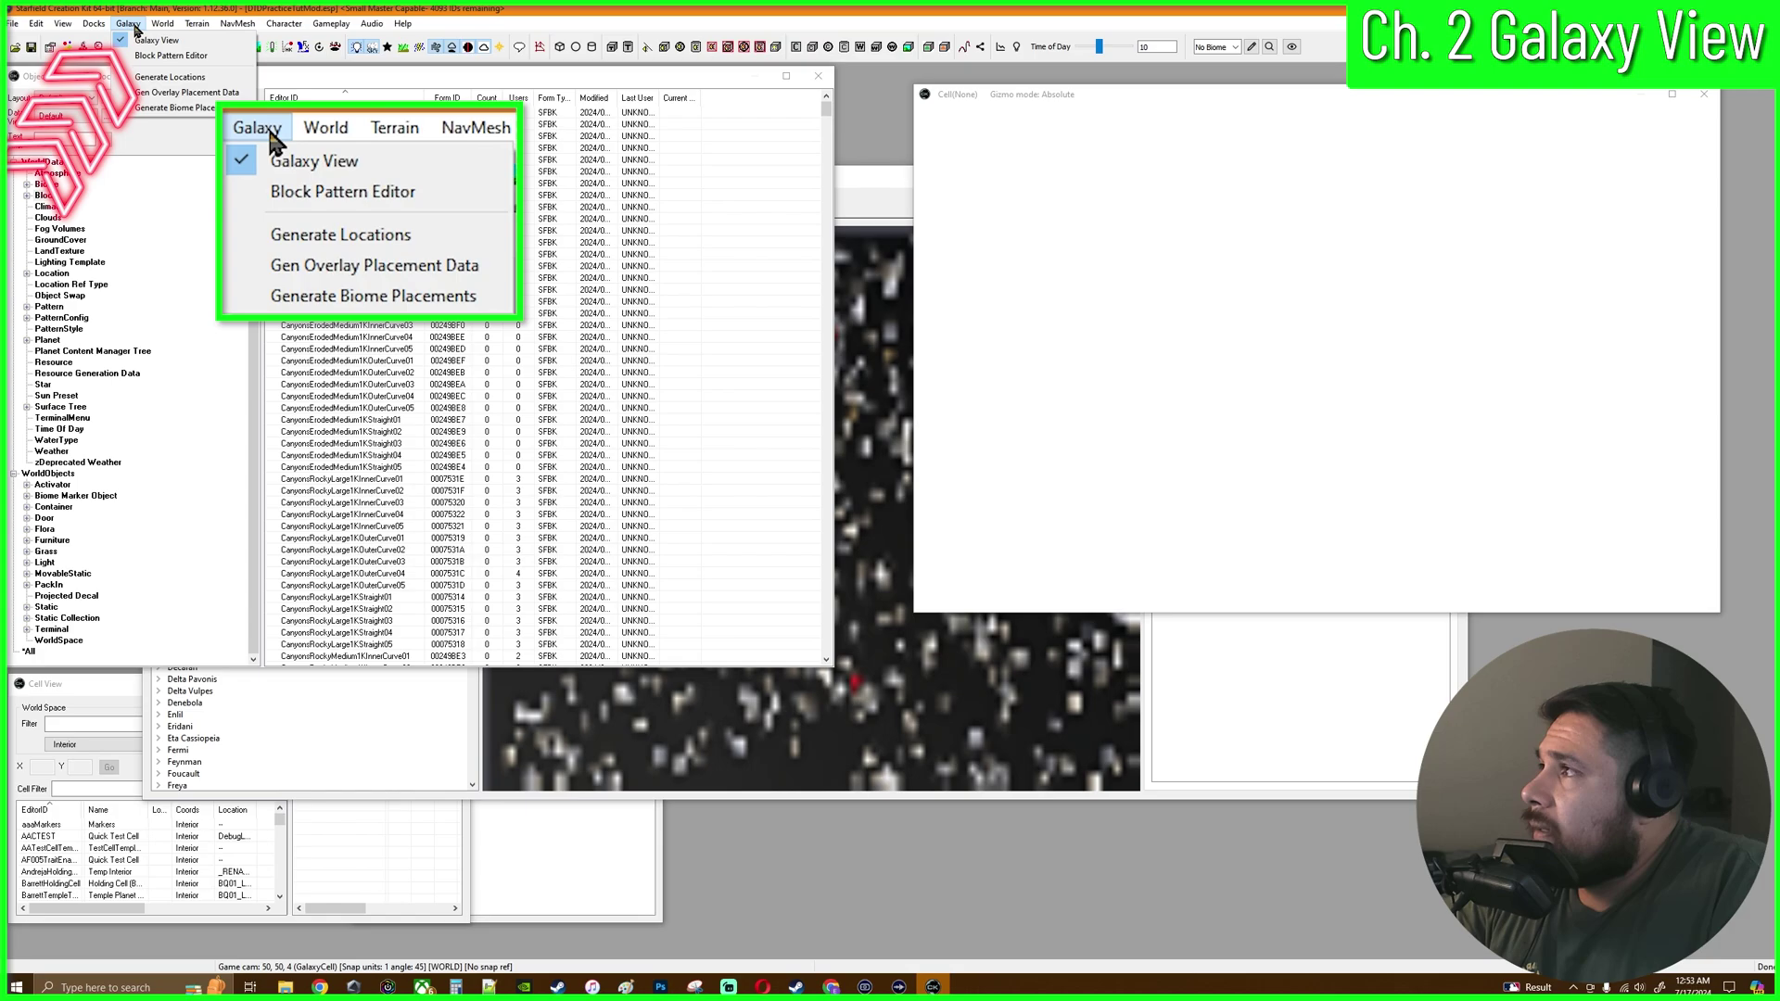
left_click(156, 41)
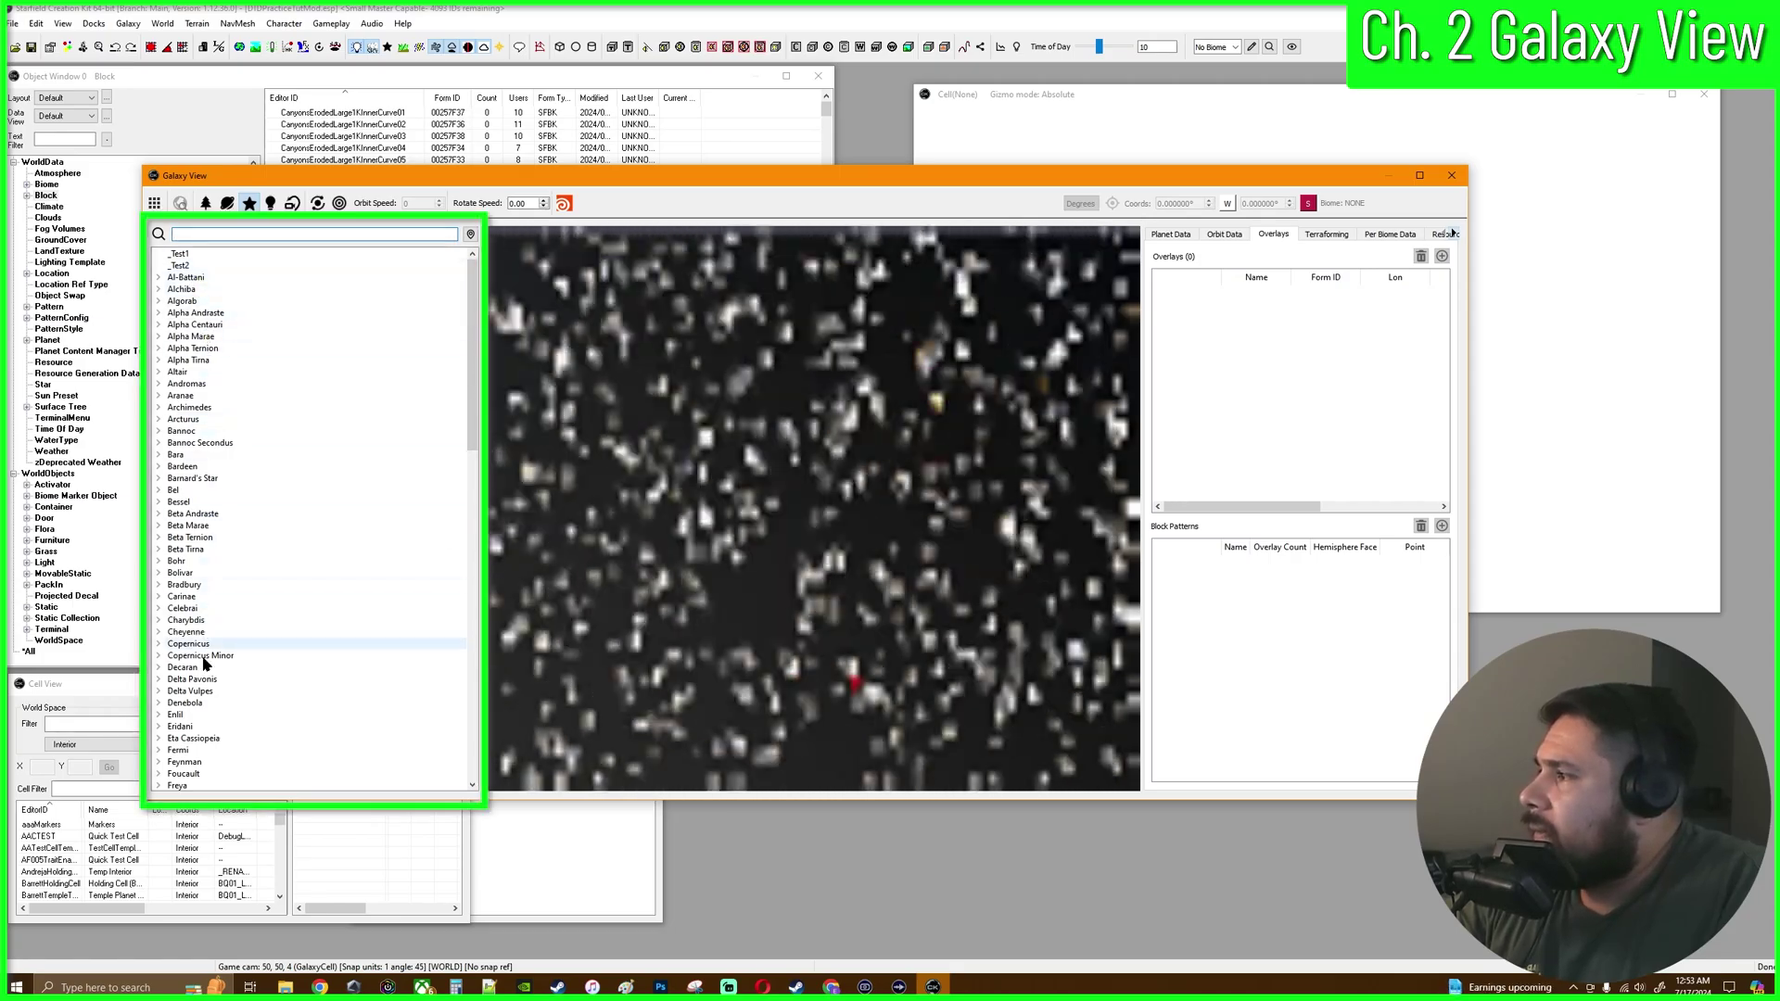
Expand Sol and Earth in the star list and select Earth to show its overlays
scroll(474, 362, "down", 3)
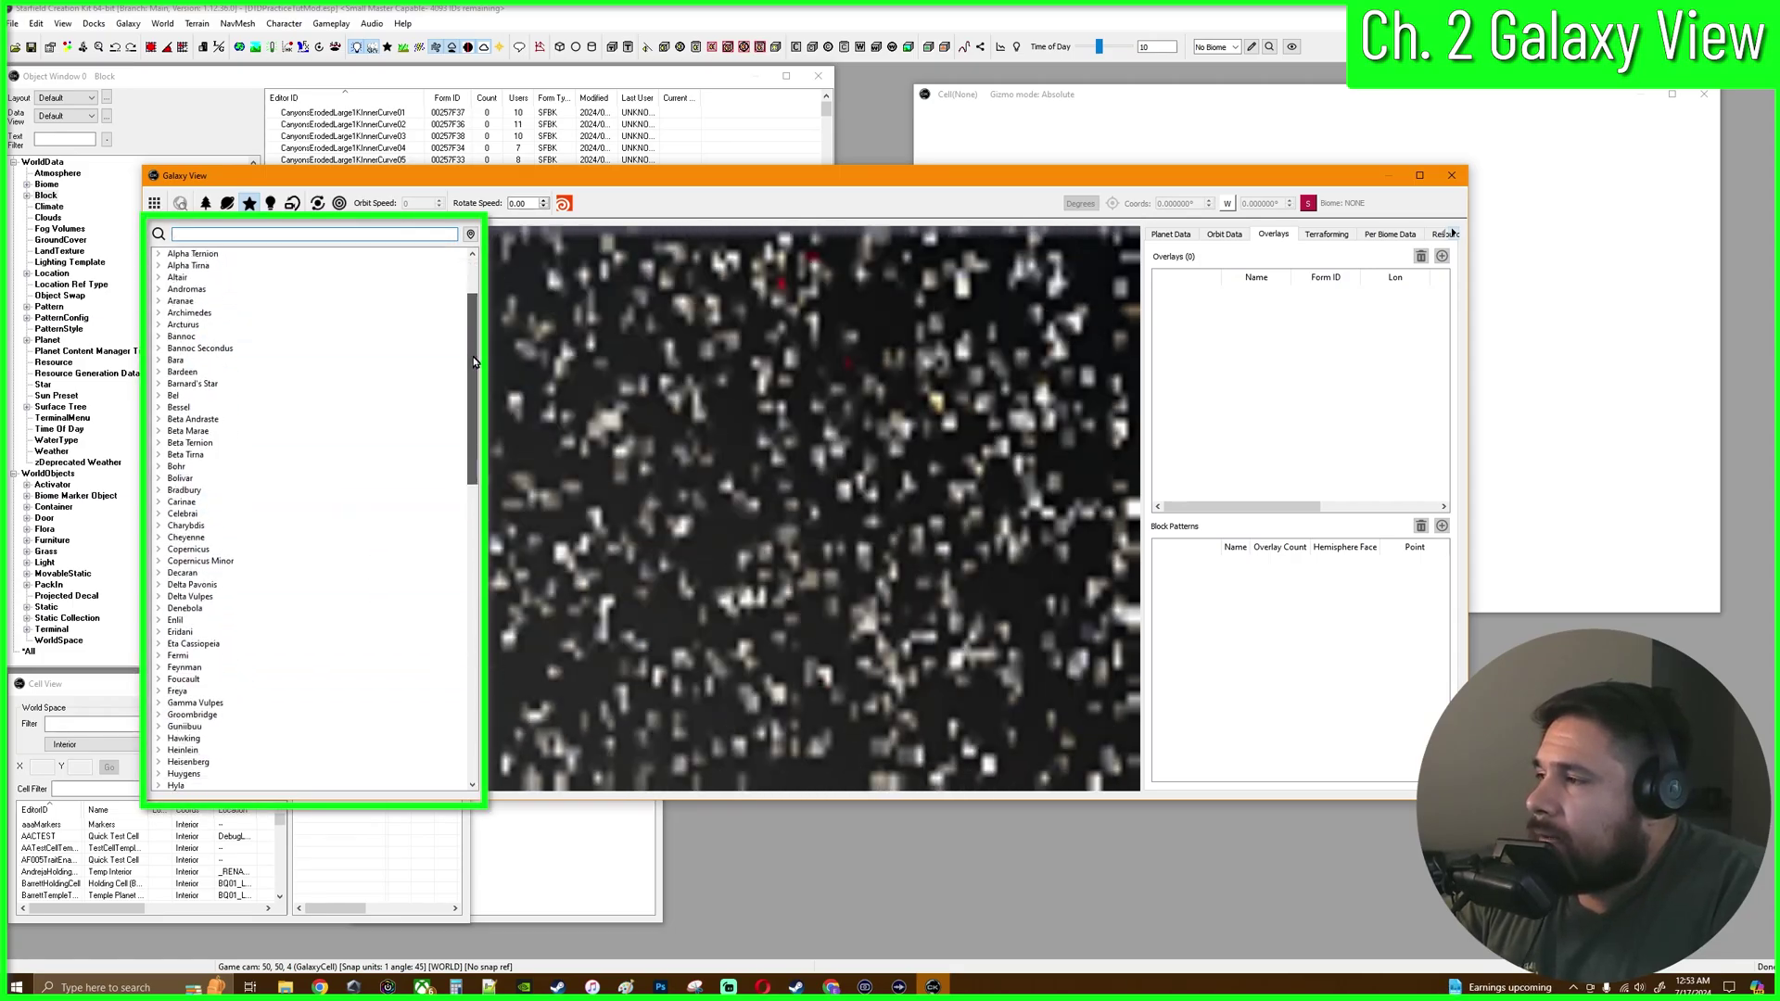
left_click_drag(474, 362, 491, 627)
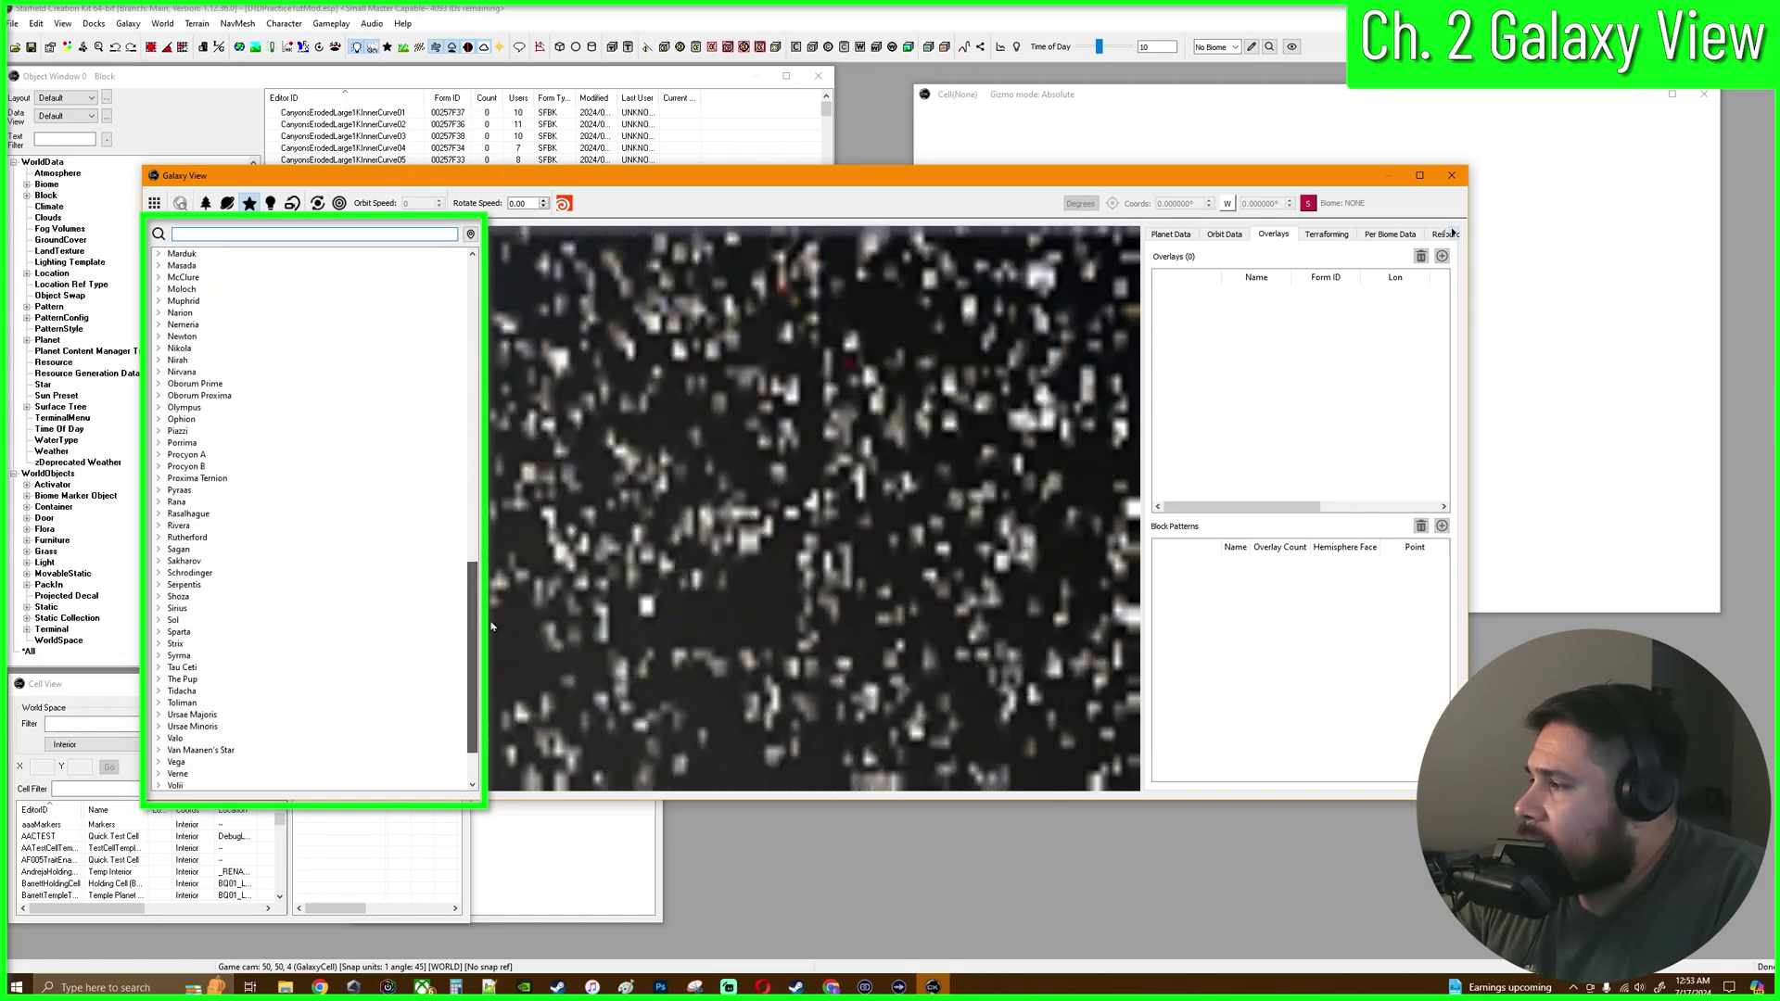
left_click(159, 620)
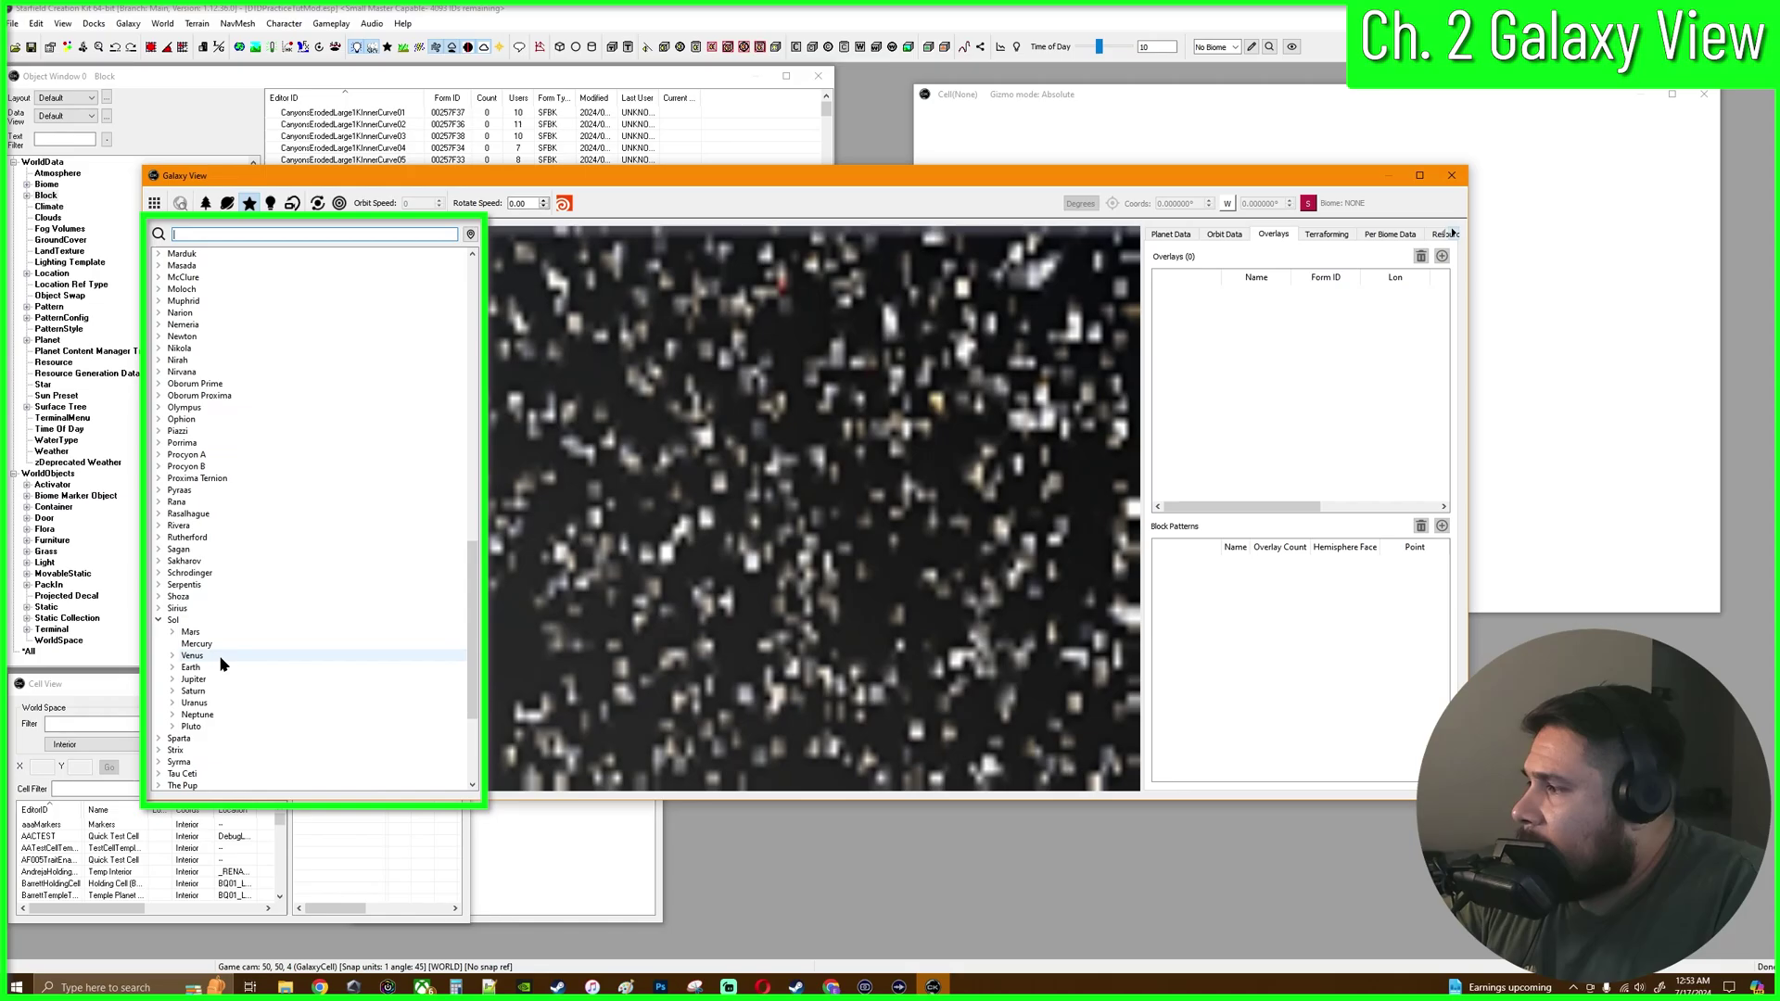
left_click(173, 667)
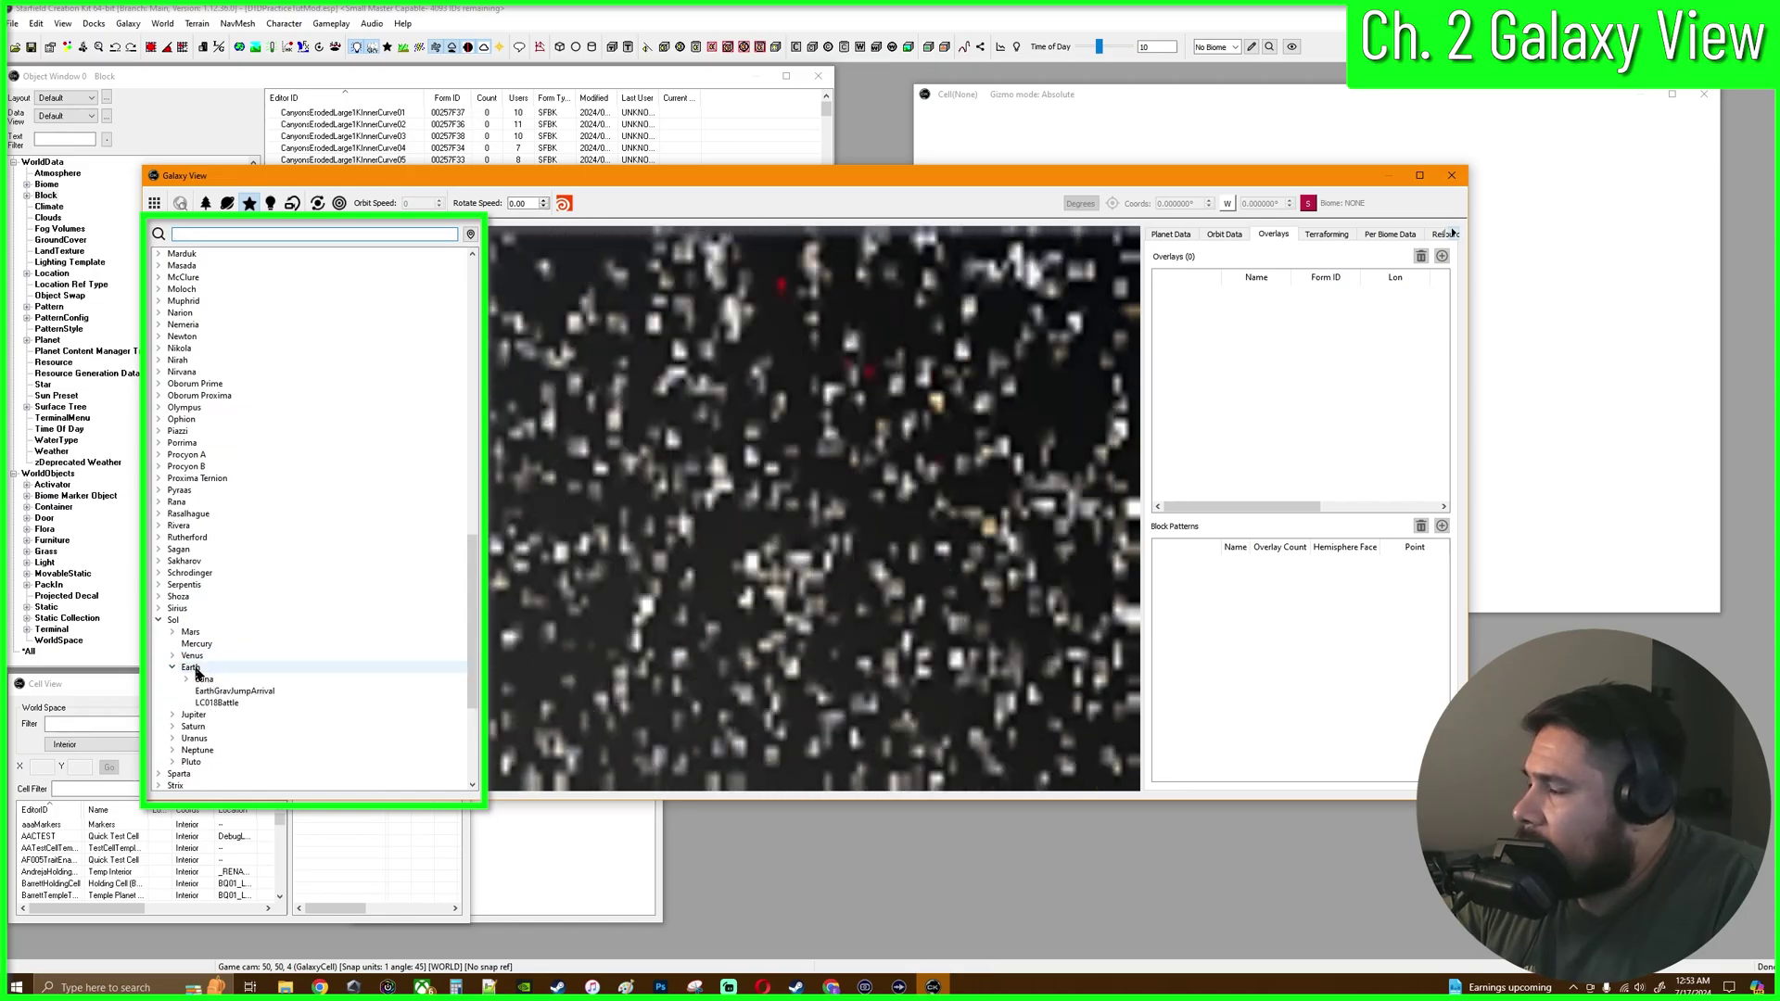
left_click(191, 668)
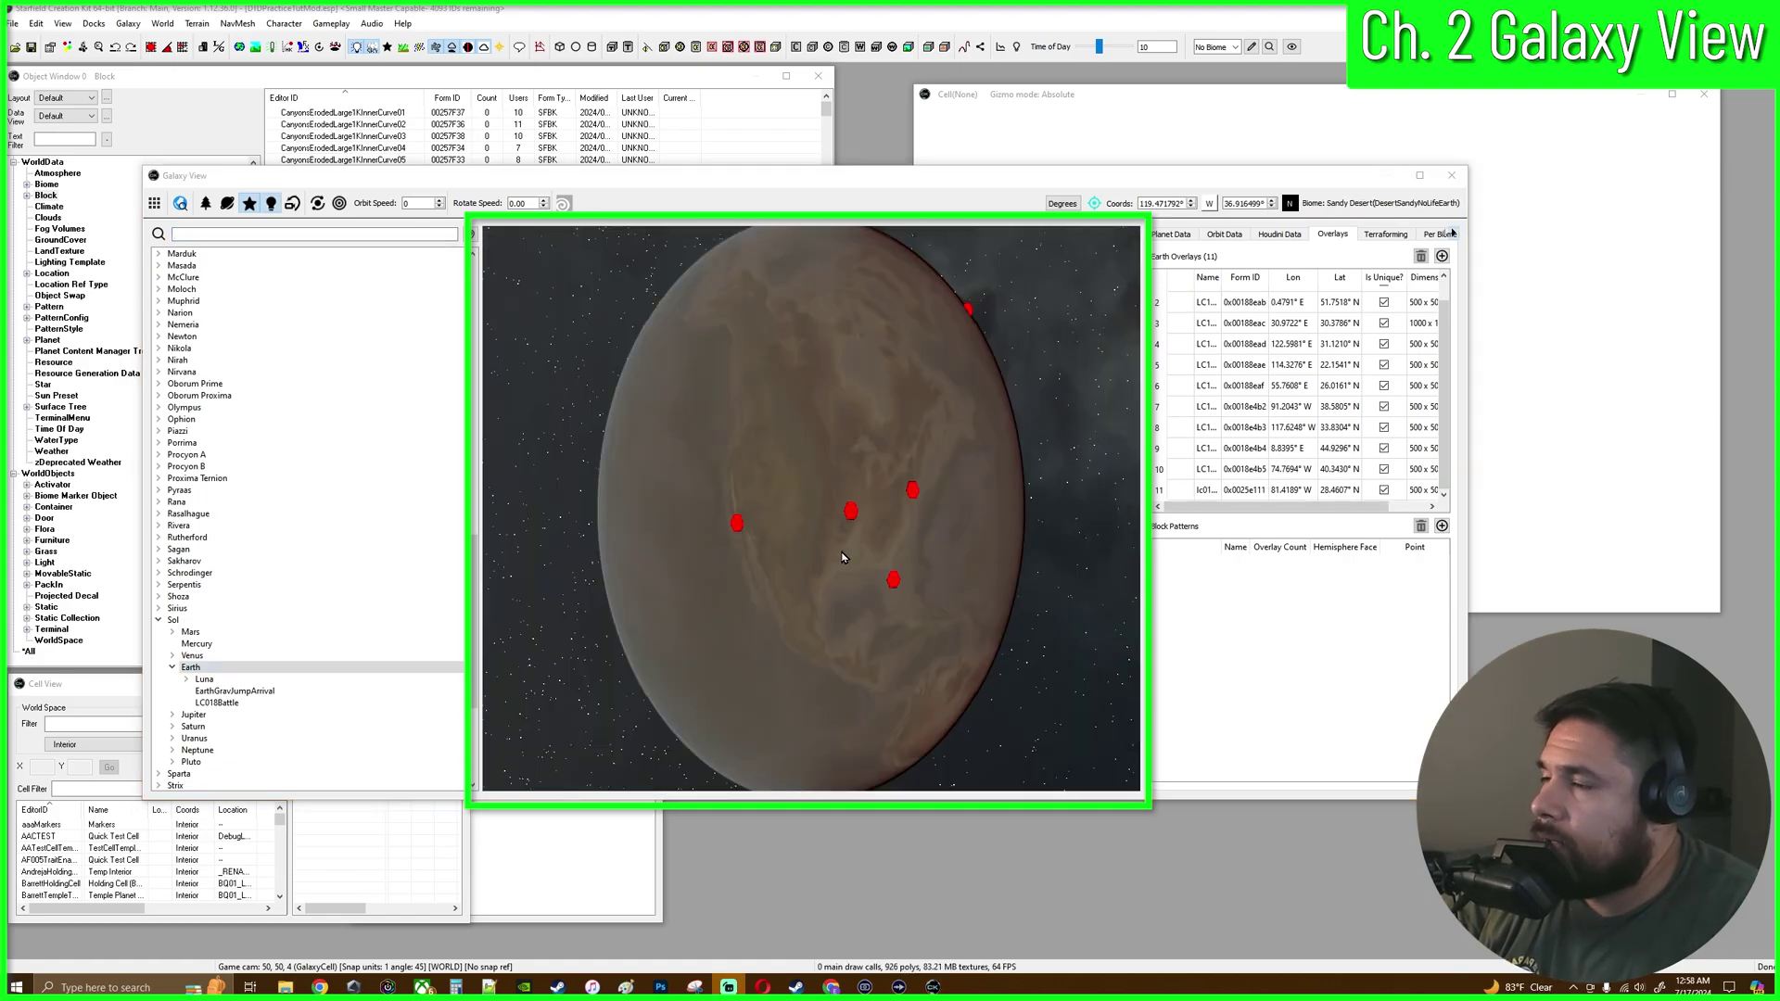
Zoom into Earth and mark a Sandy Desert spot near 119.165° W, 36.647° N
mouse_move(946, 542)
left_mouse_down()
mouse_move(849, 559)
mouse_move(969, 584)
mouse_move(886, 541)
mouse_move(963, 595)
mouse_move(966, 564)
left_mouse_up()
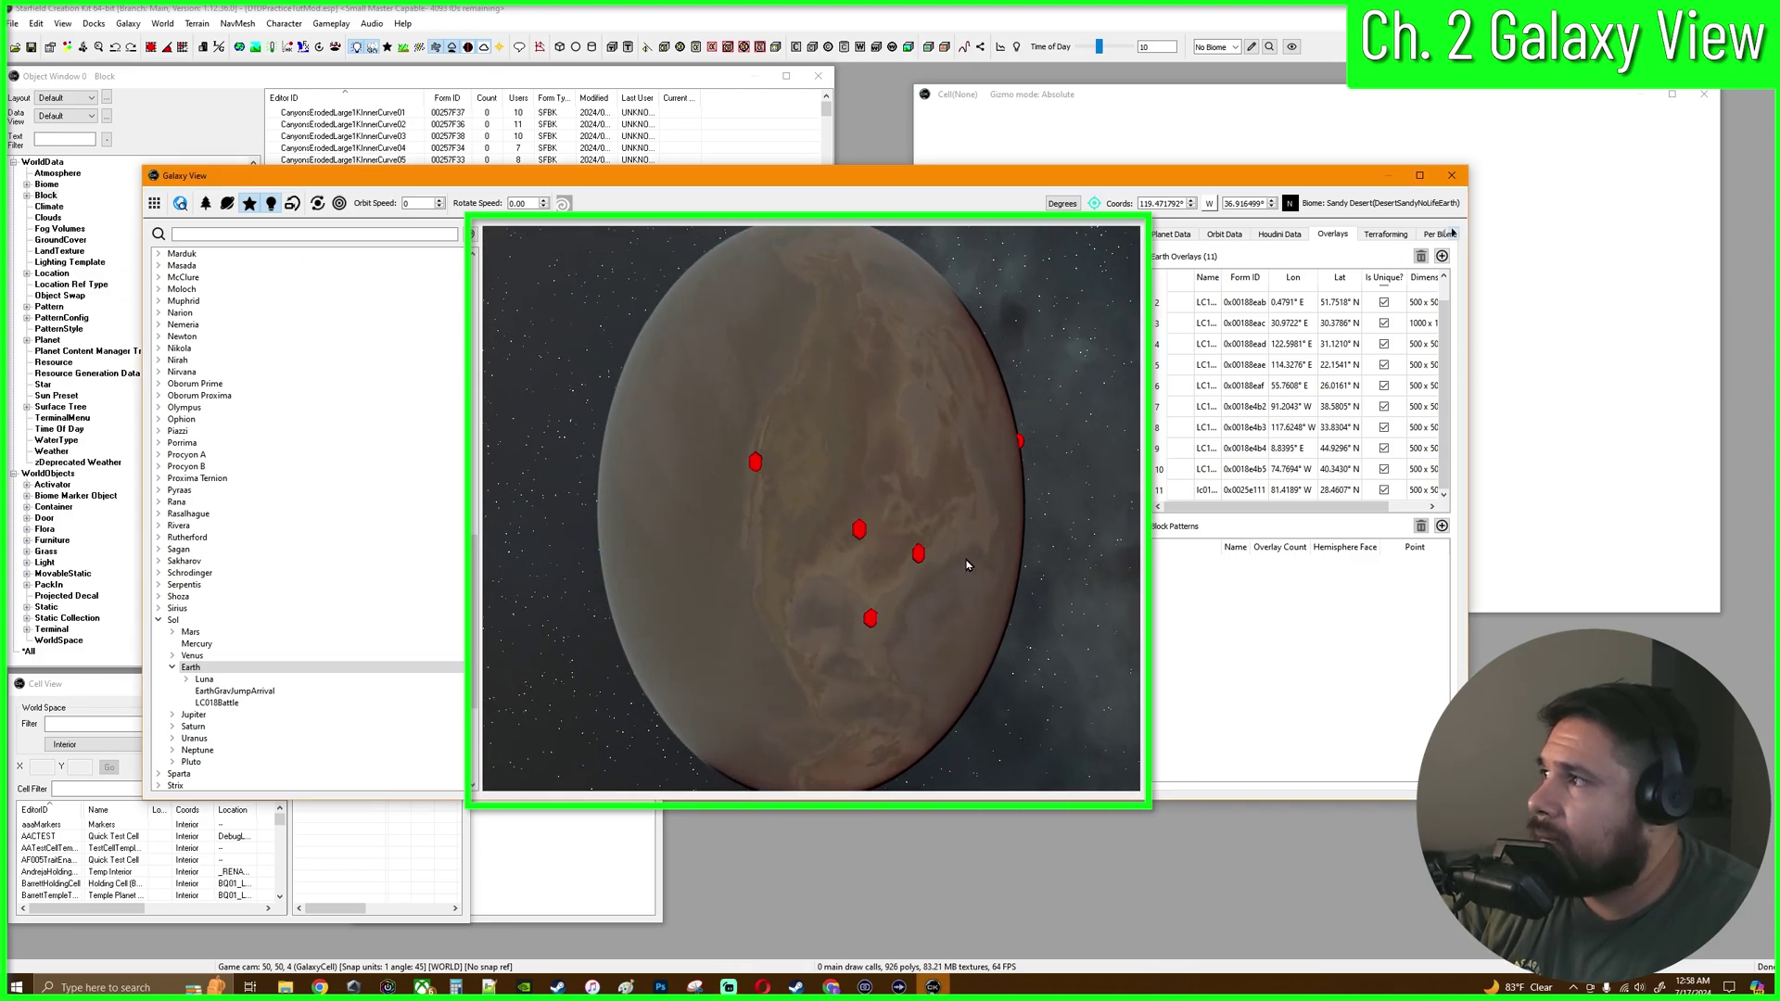
left_click(318, 210)
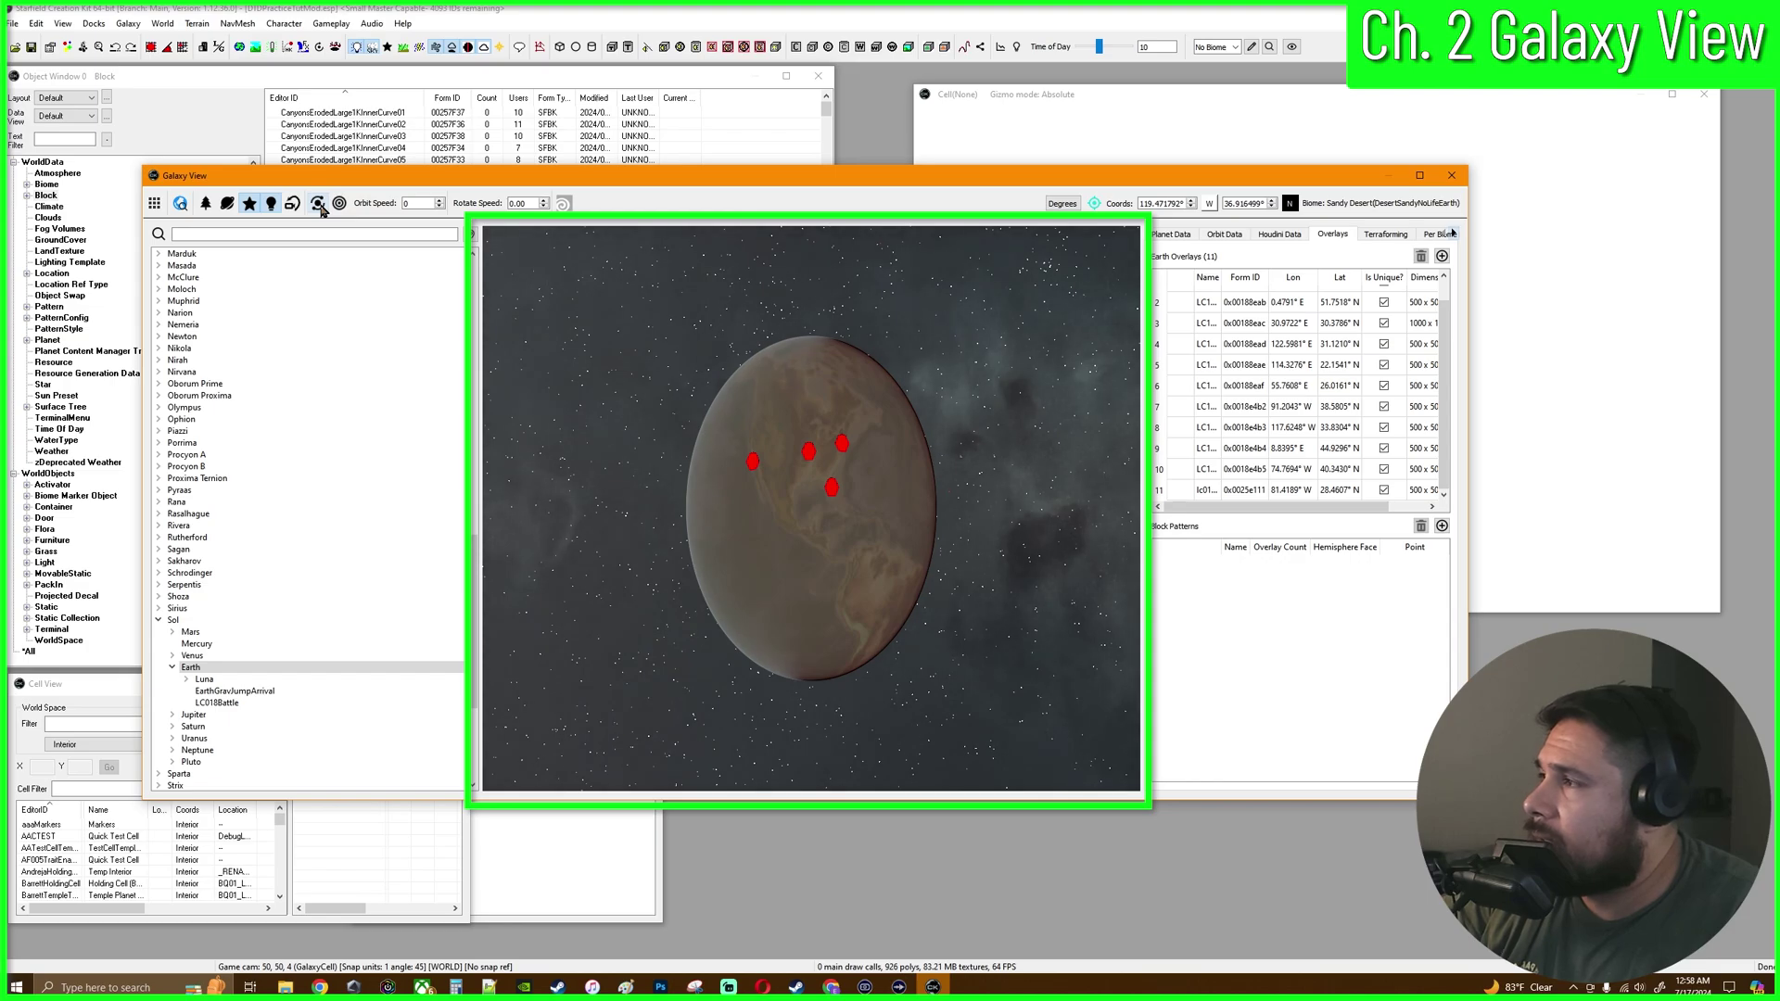
scroll(783, 476, "up", 5)
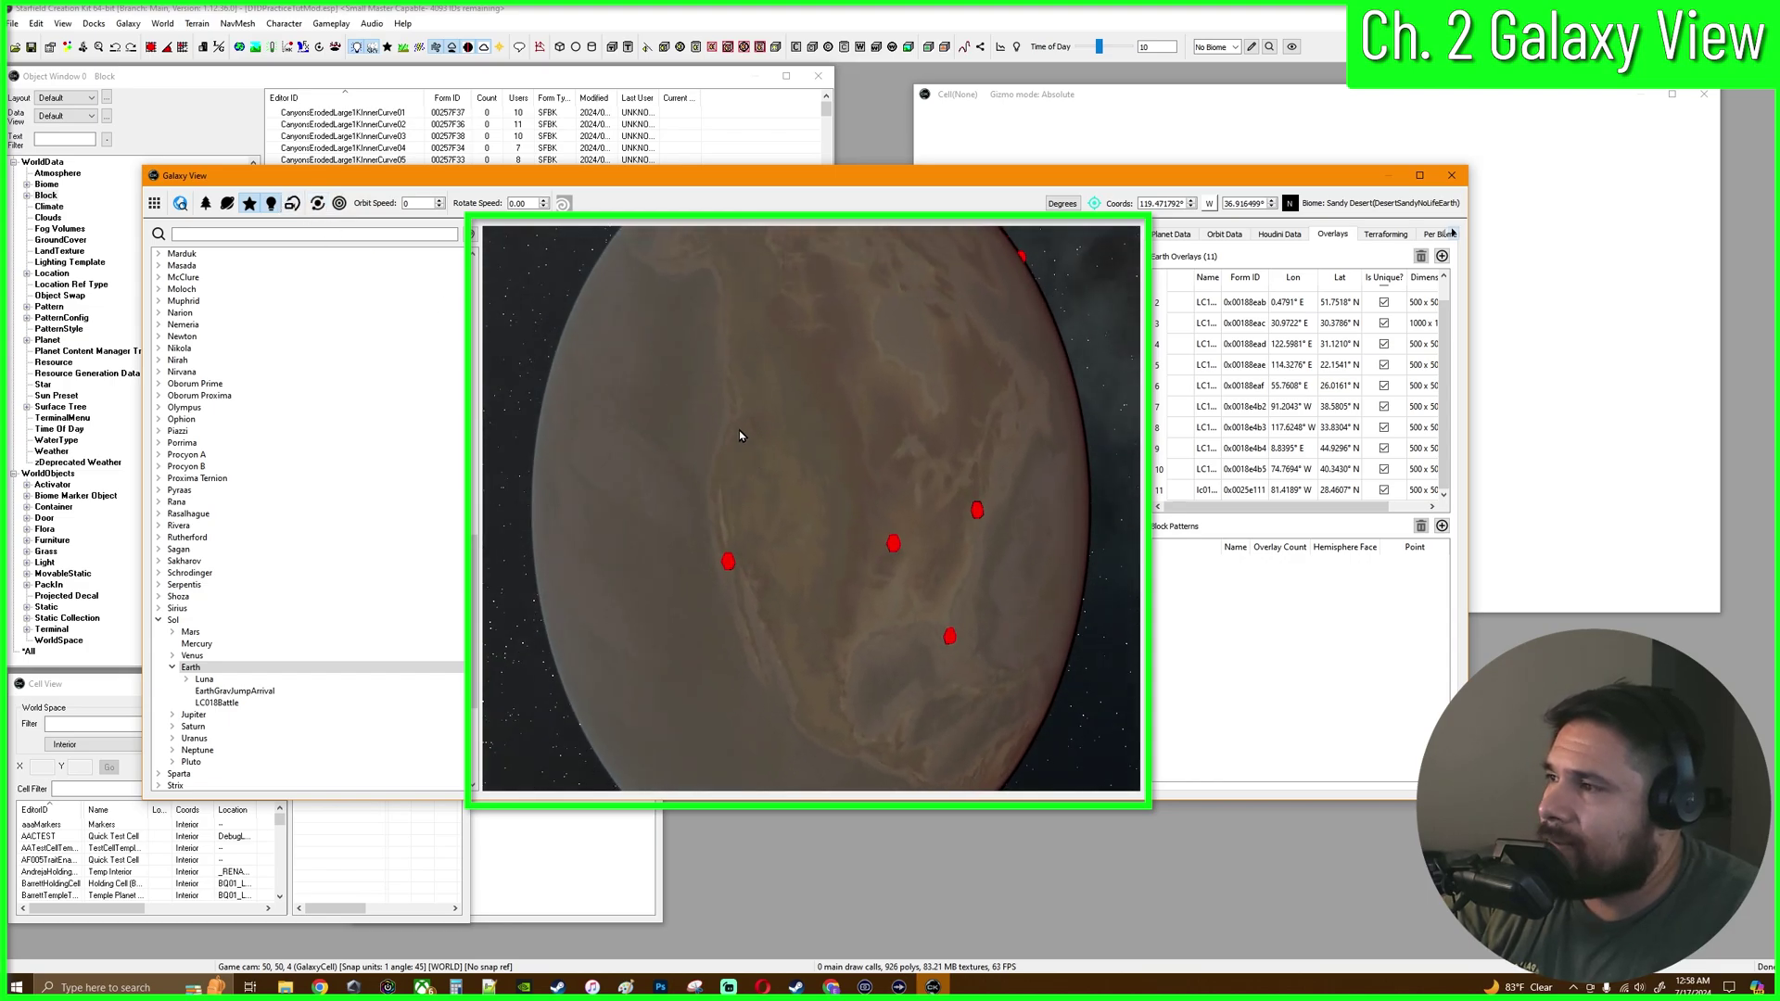
scroll(720, 527, "up", 5)
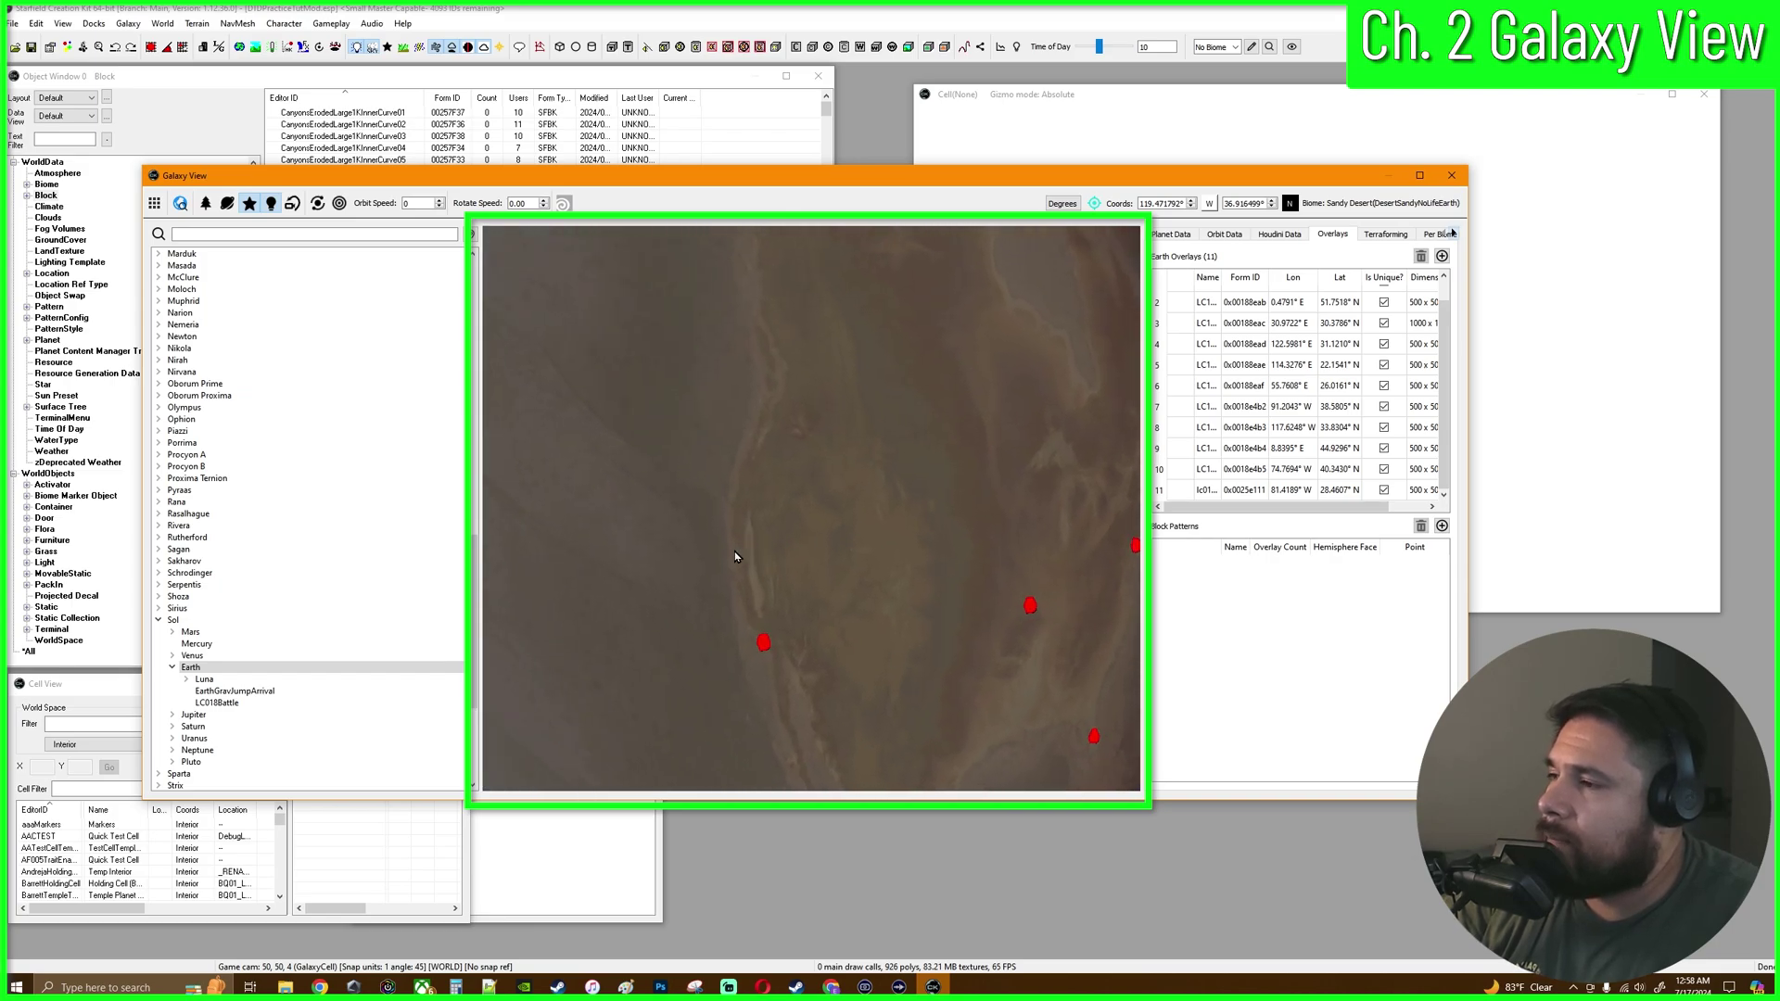
scroll(770, 598, "up", 2)
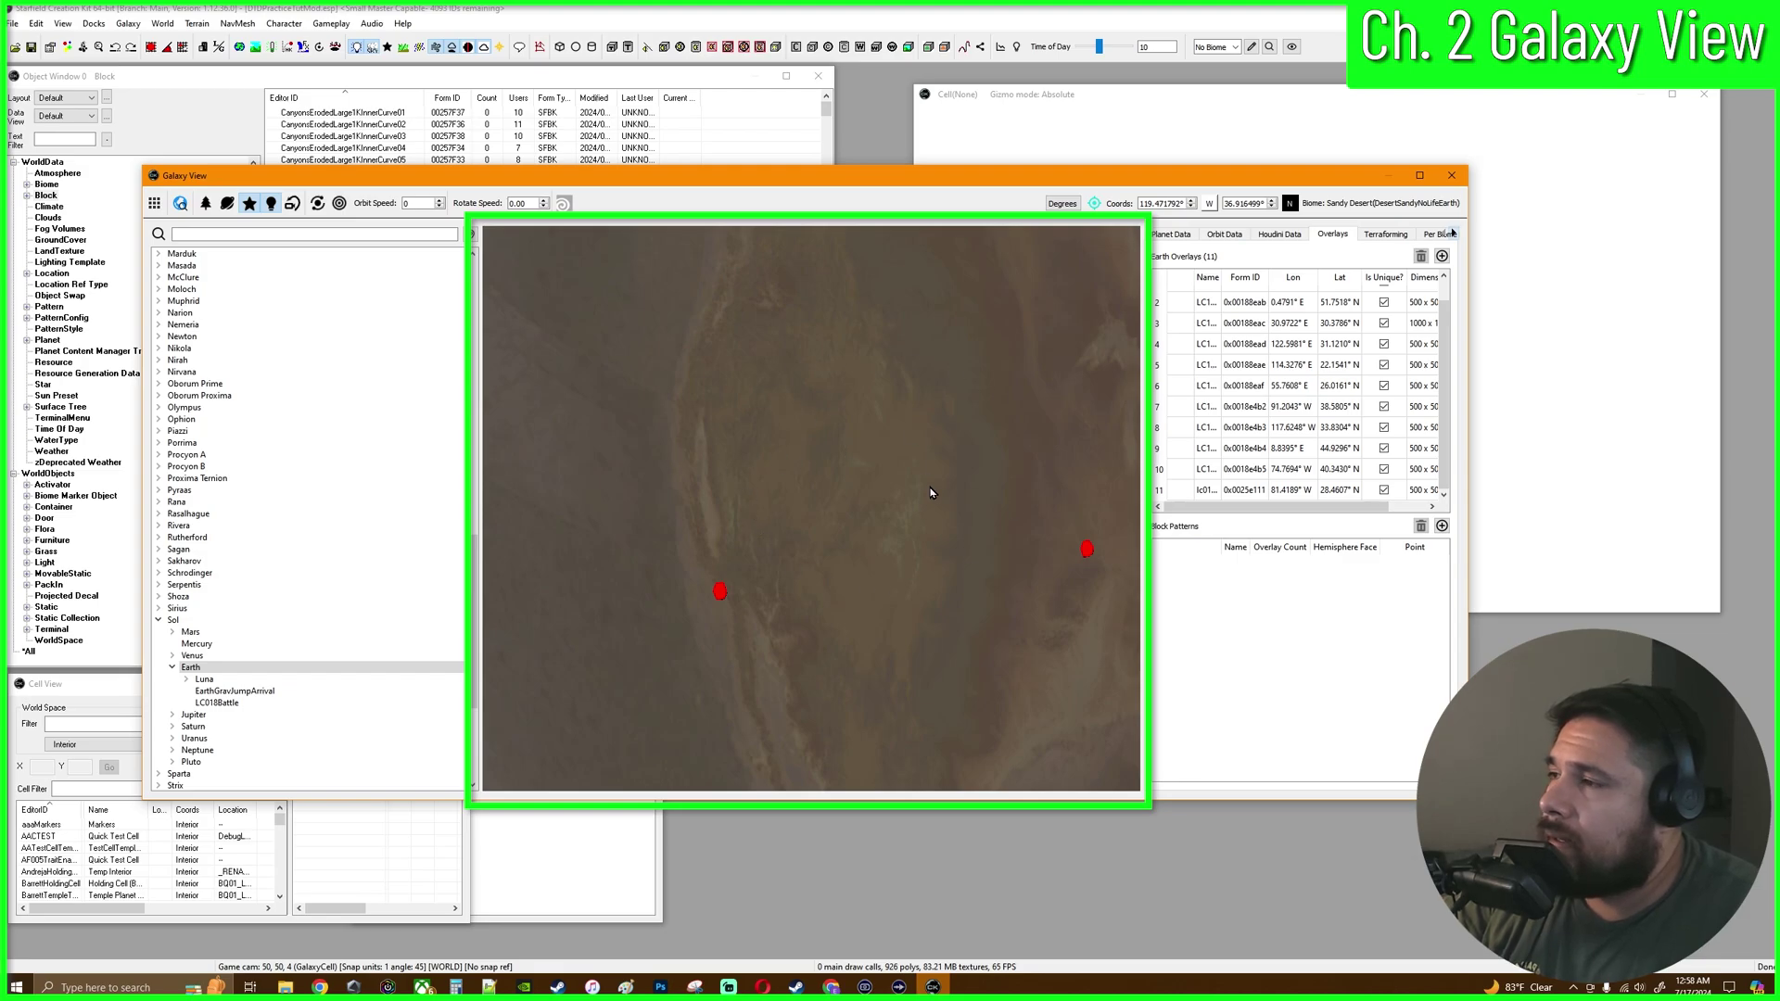
left_click(713, 519)
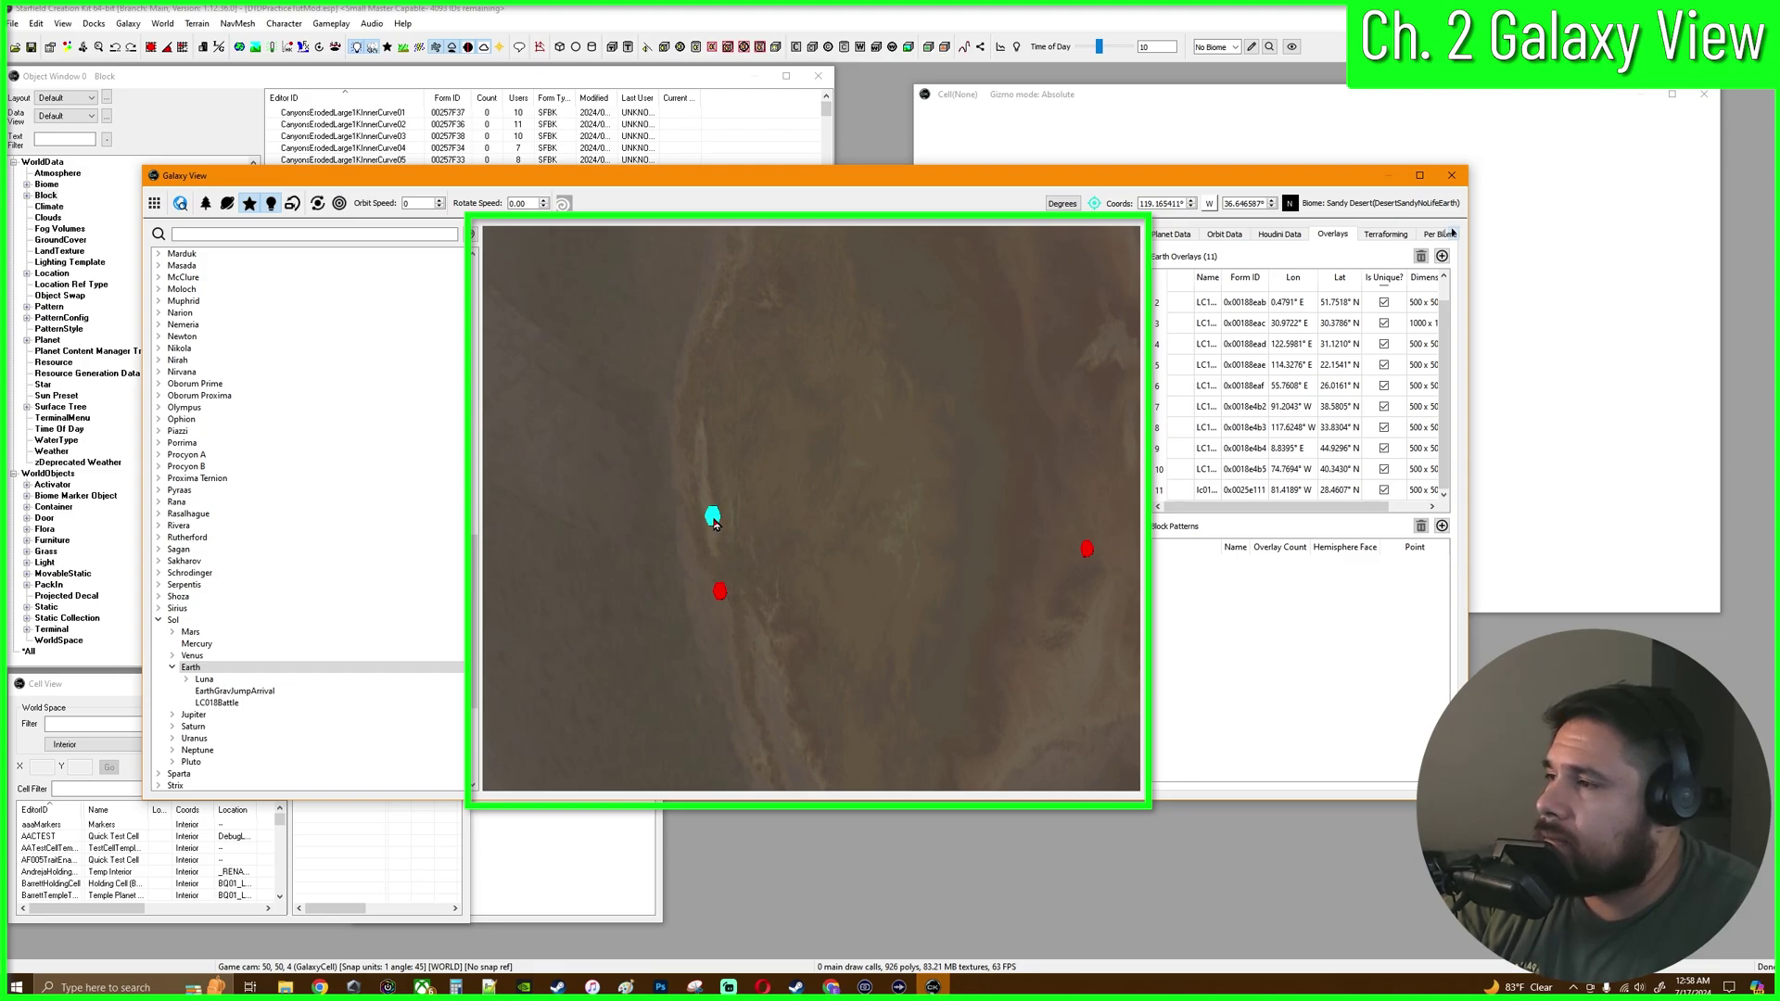
Add DTDPracticeTutMod001 to Earth's overlays as a unique overlay on row 12, then close Galaxy View
left_click(1443, 256)
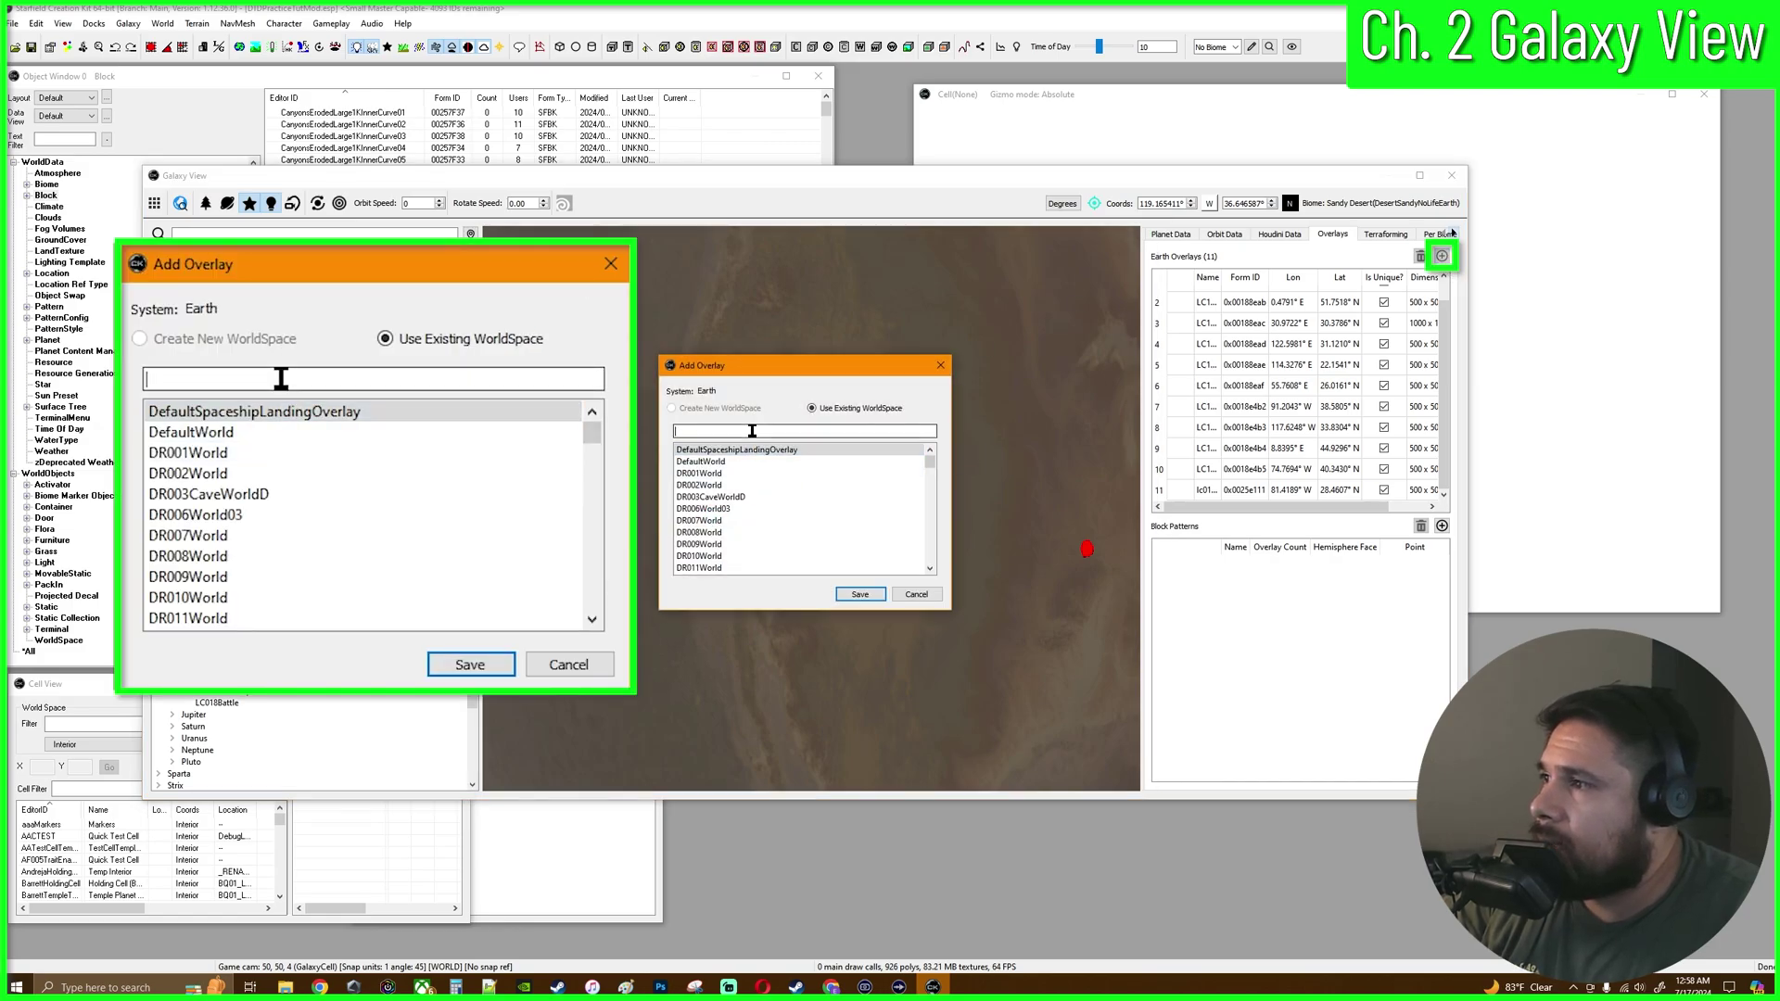
type("dtd")
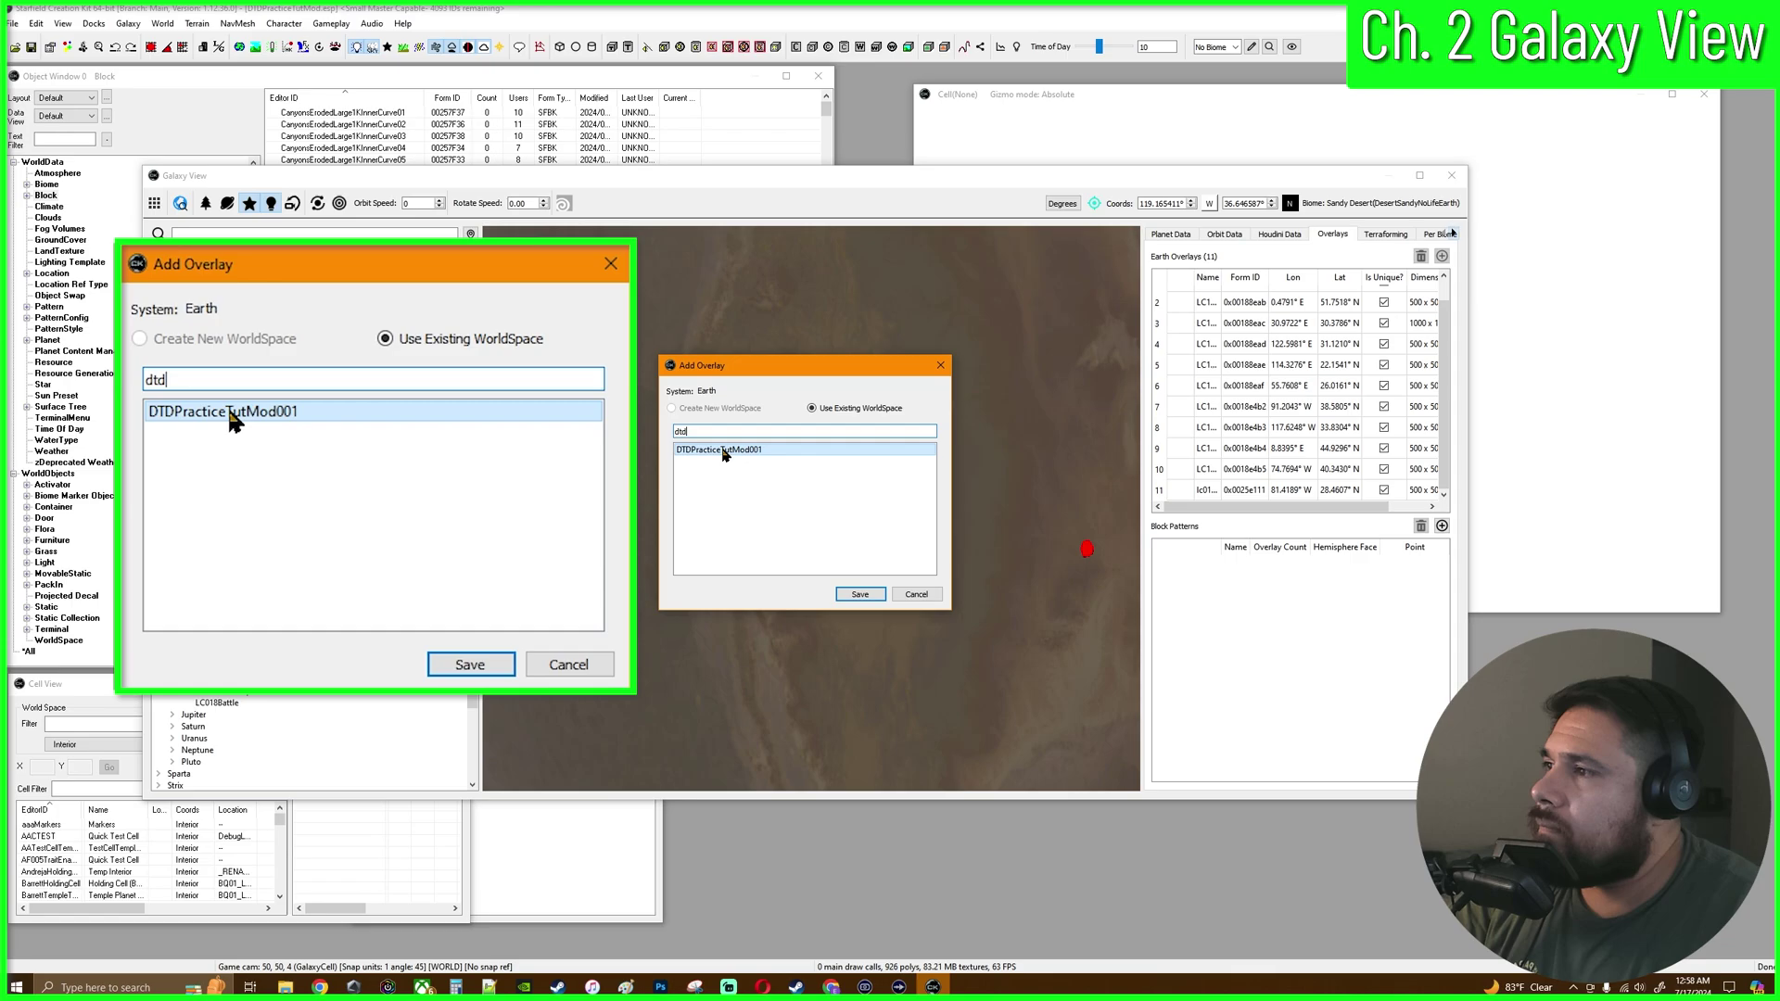
left_click(470, 664)
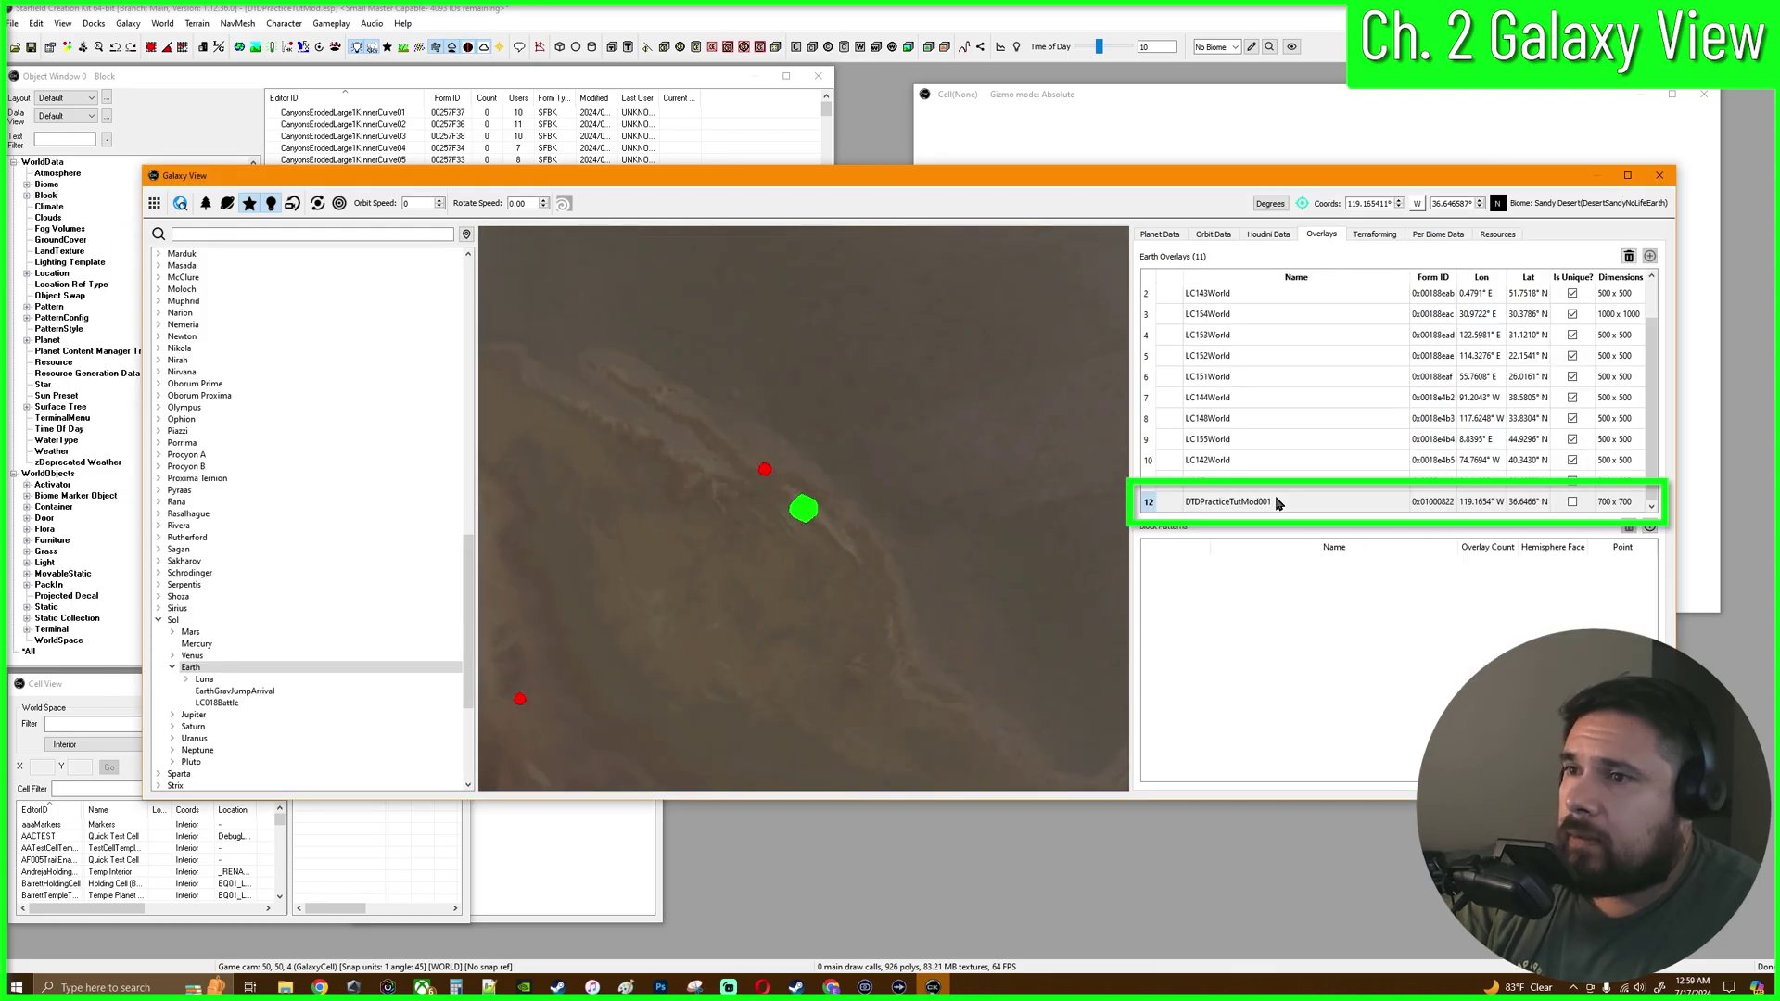
left_click(1277, 501)
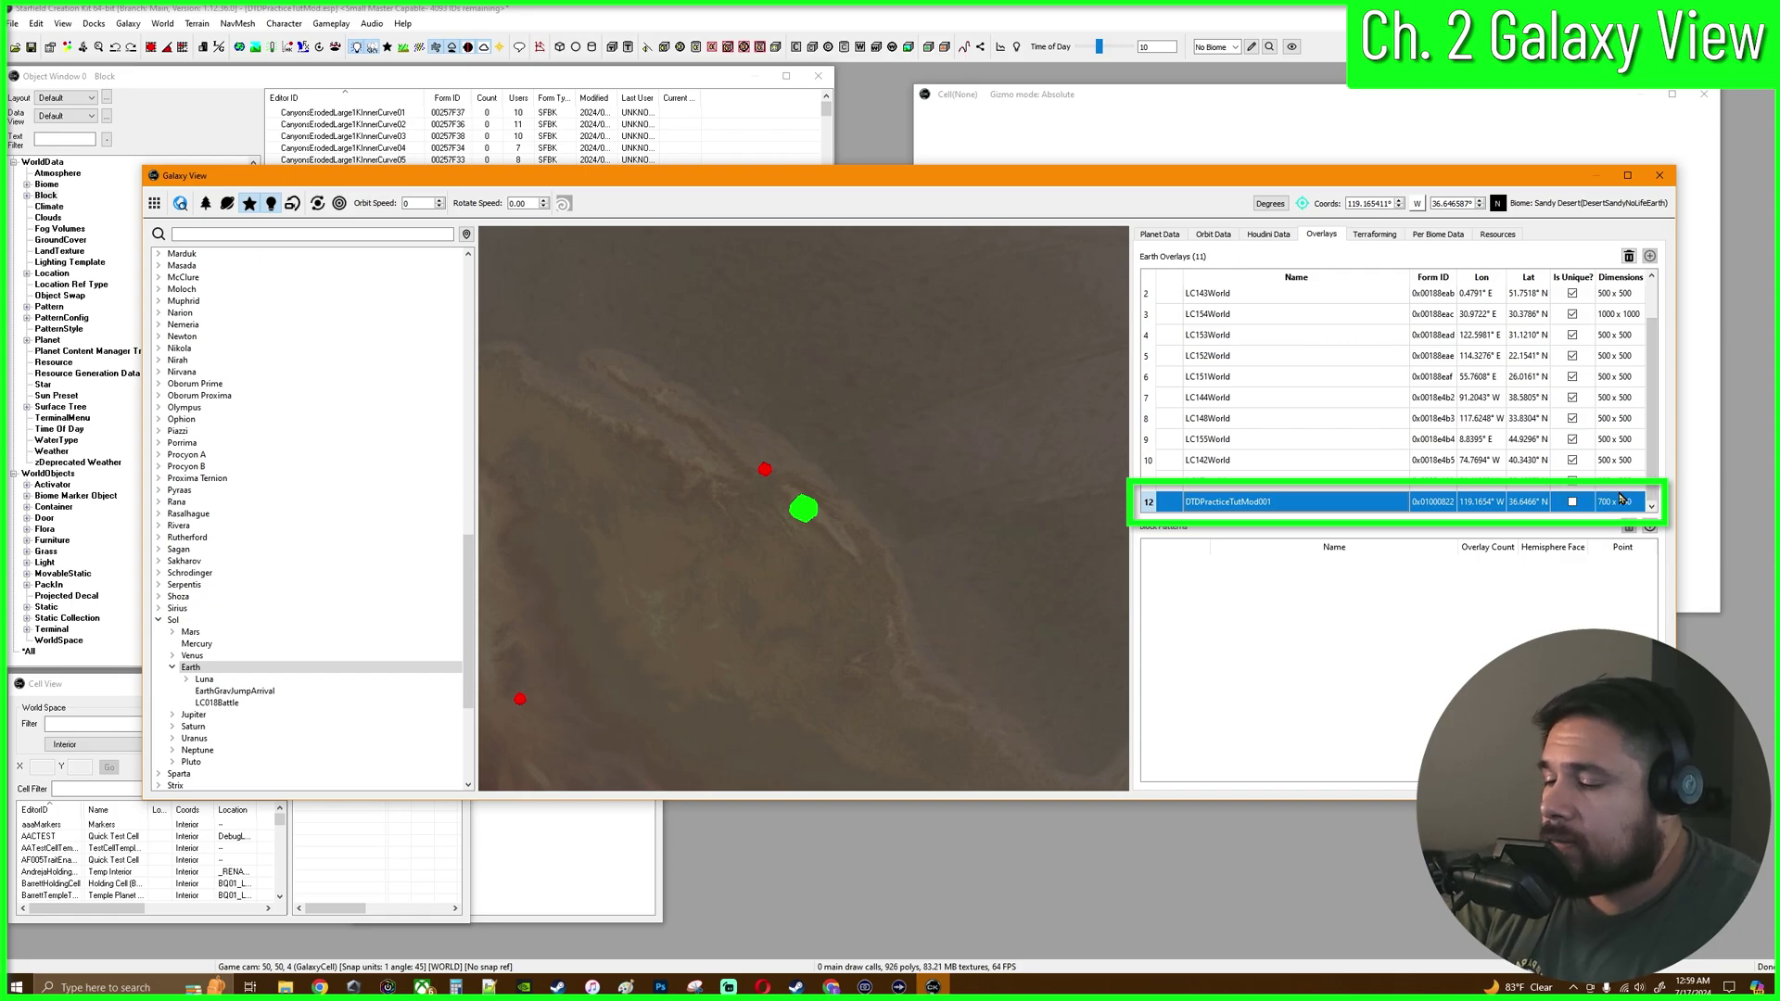
left_click(1573, 502)
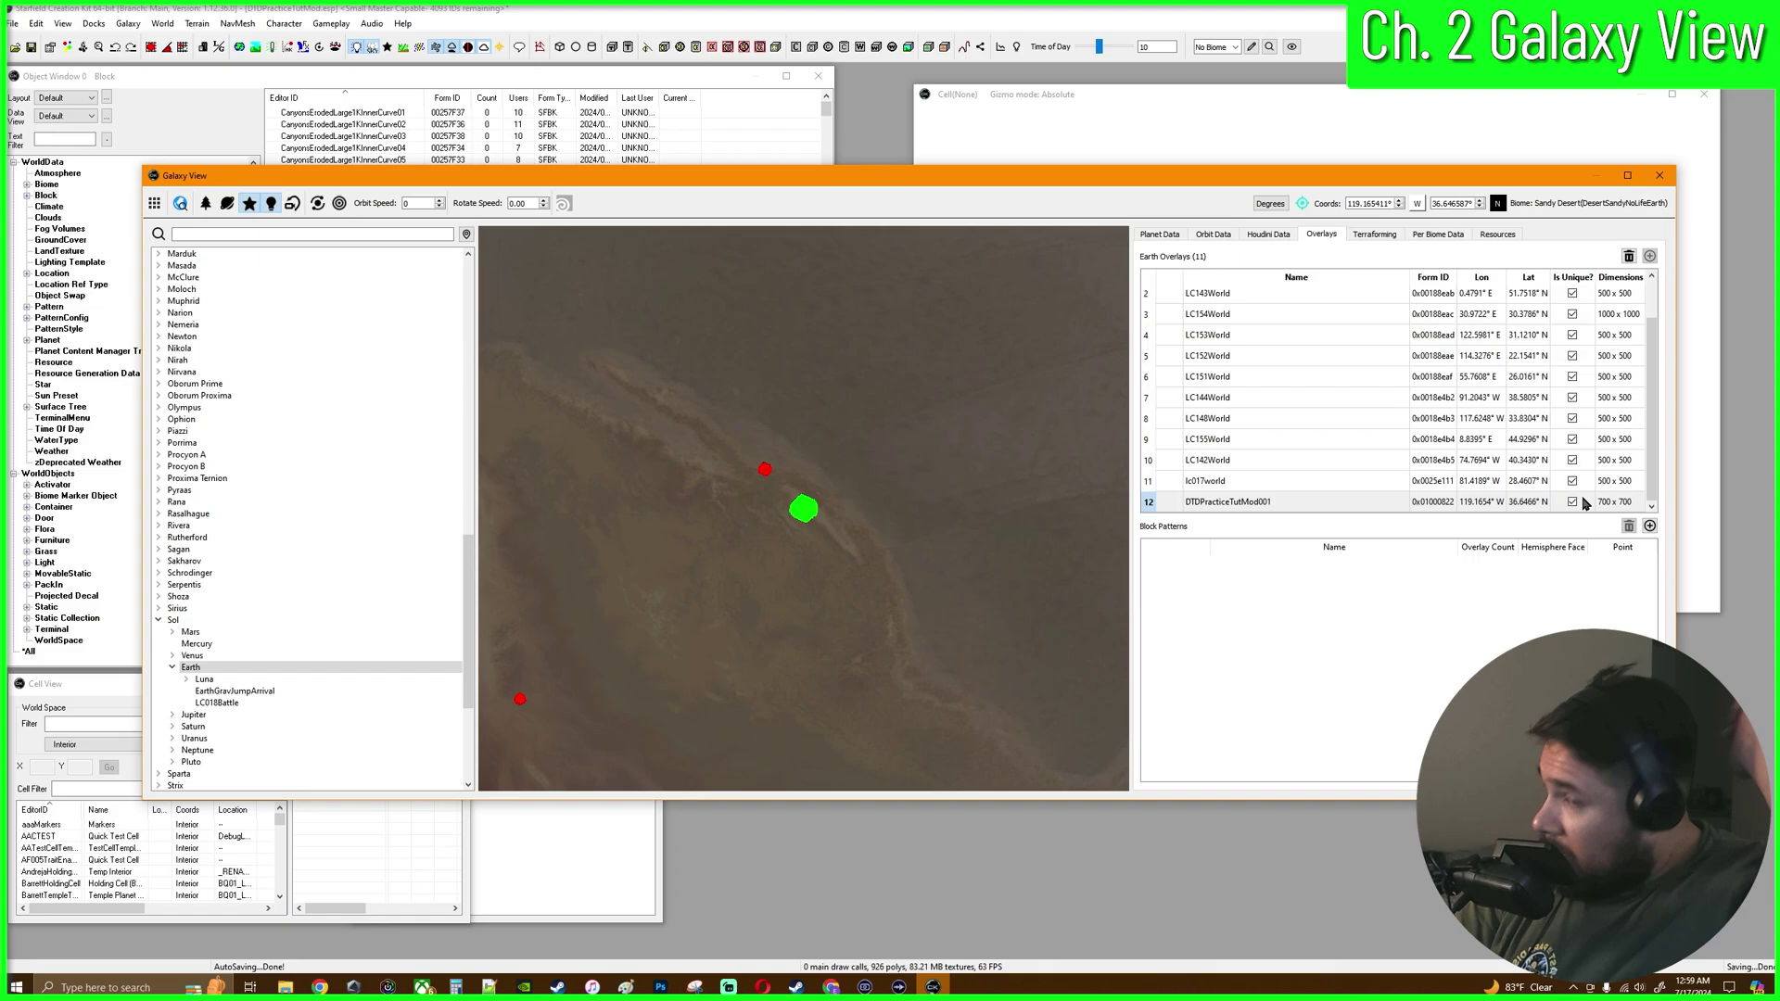
left_click(1429, 503)
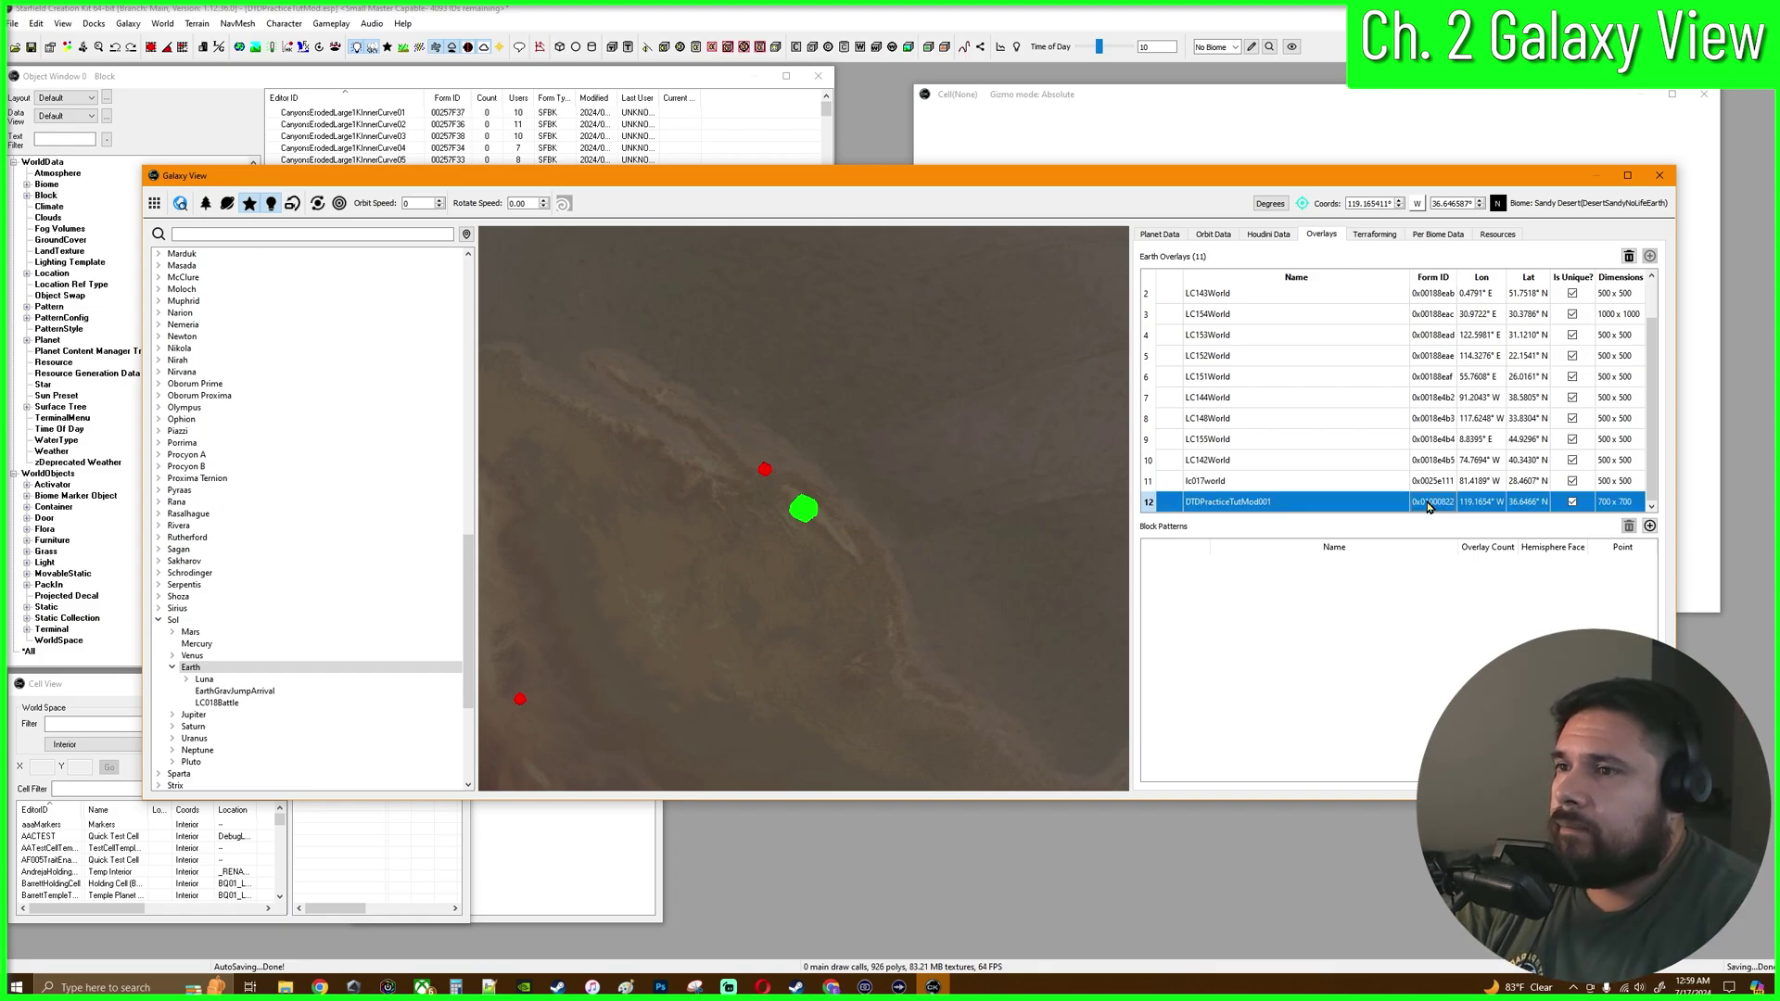
left_click(1660, 176)
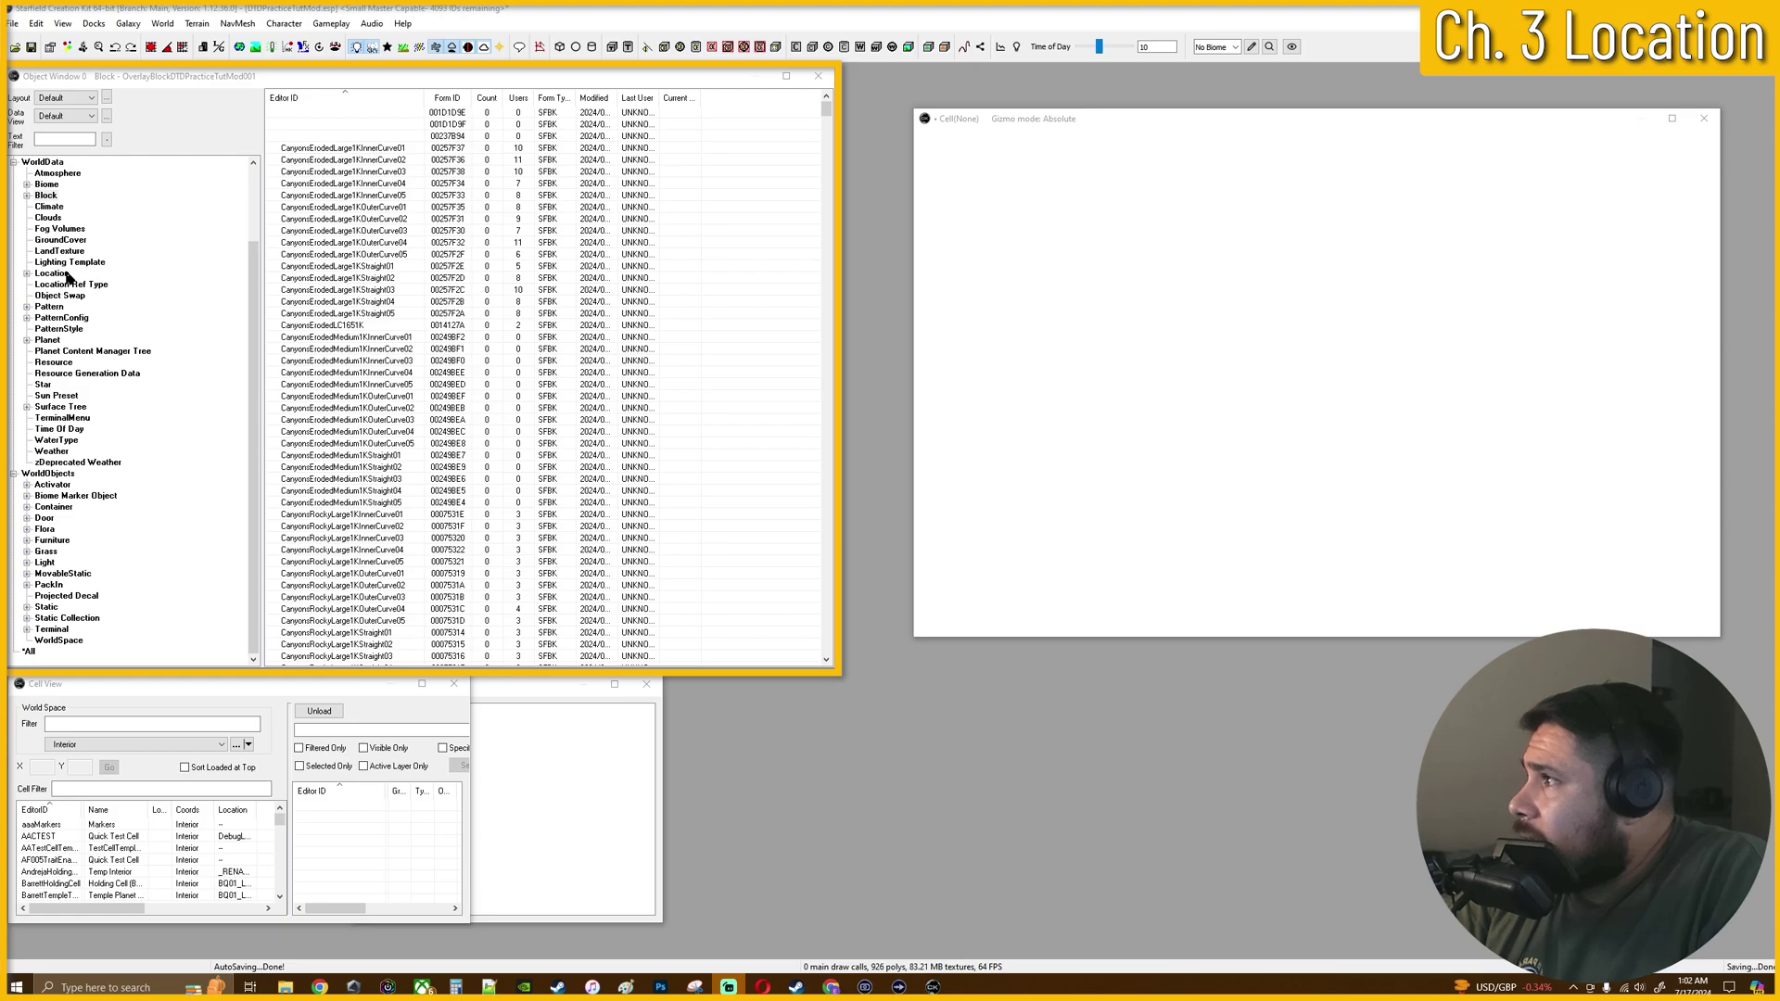
List the WorldData > Location records and create a new Location record
left_click(54, 274)
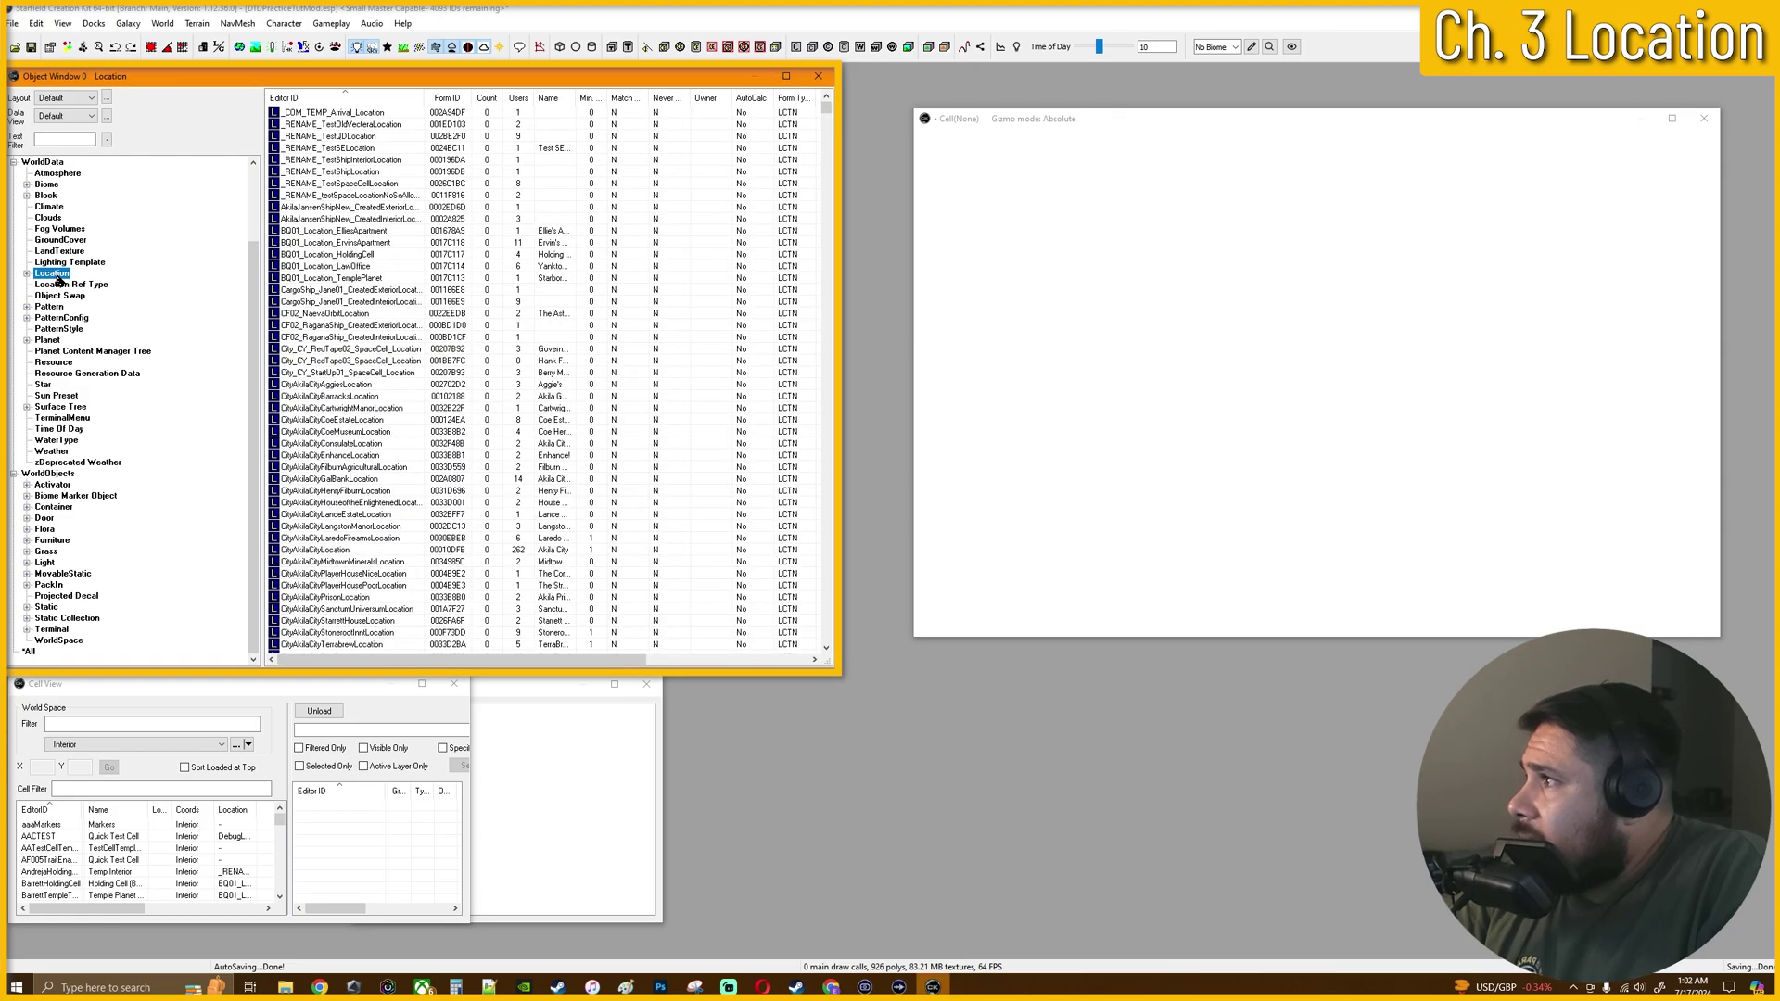
right_click(412, 279)
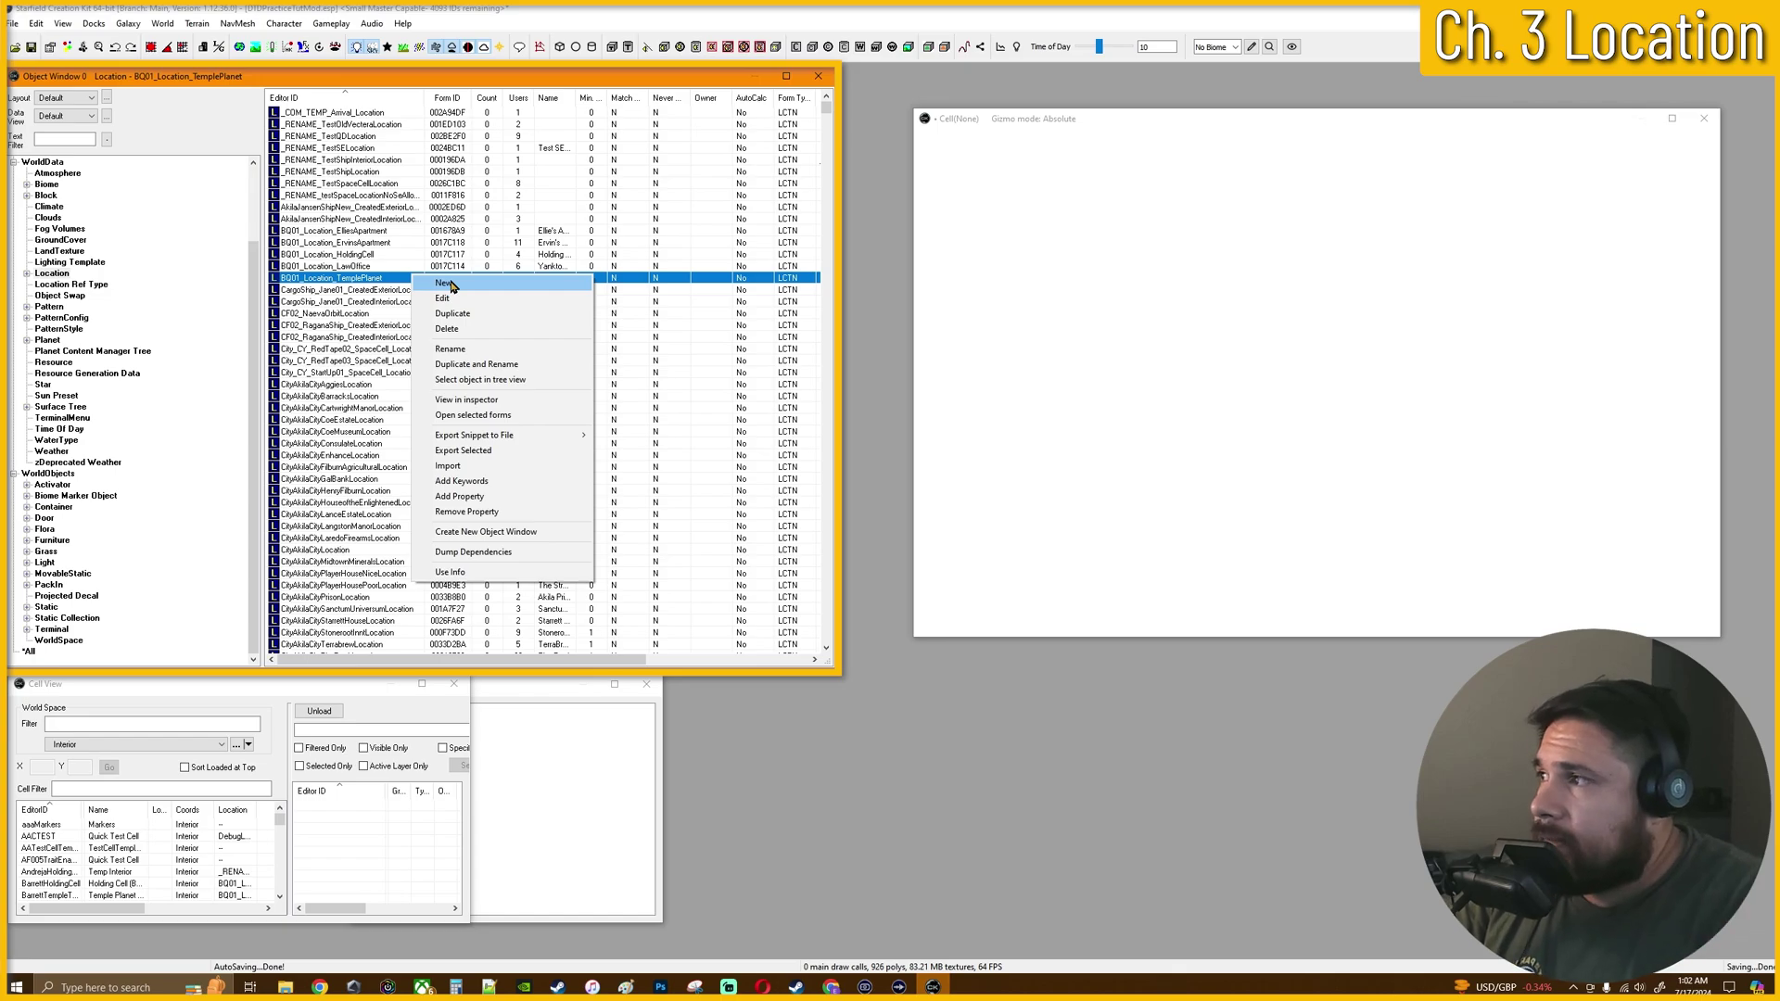
left_click(445, 282)
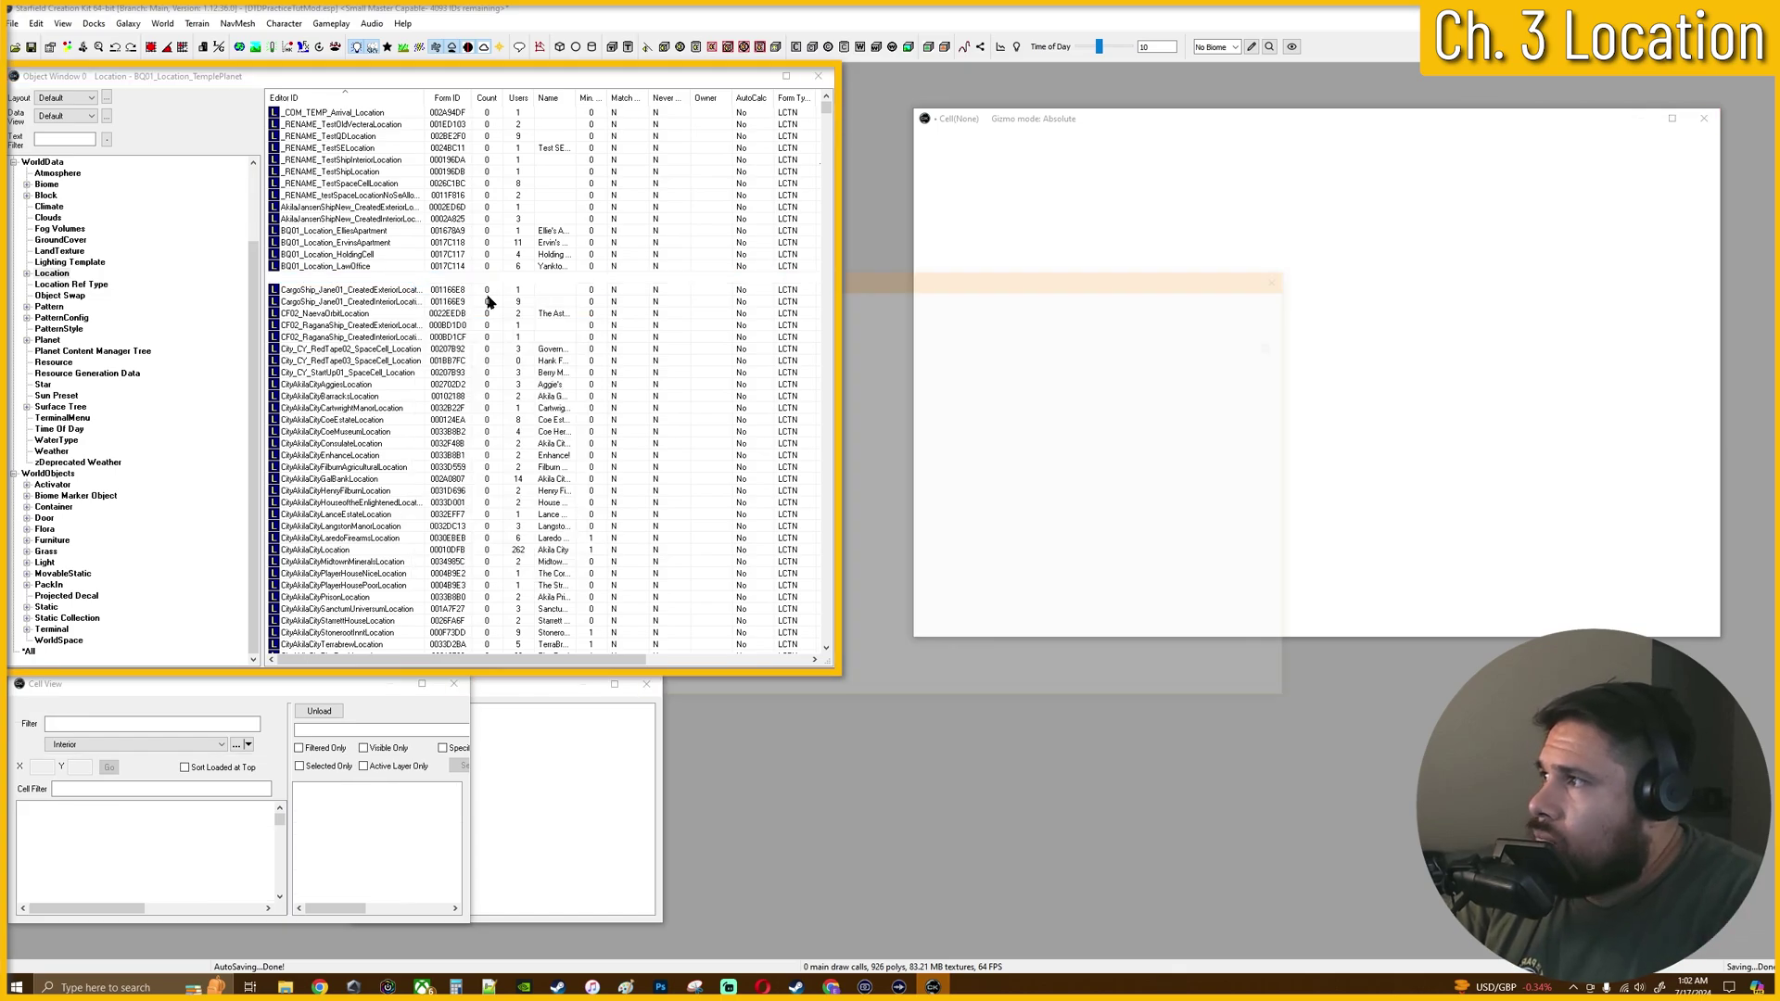
Set the new Location's ID to DTDPracticeTutMod001_LOC and its name to My Cool Location
left_click(901, 276)
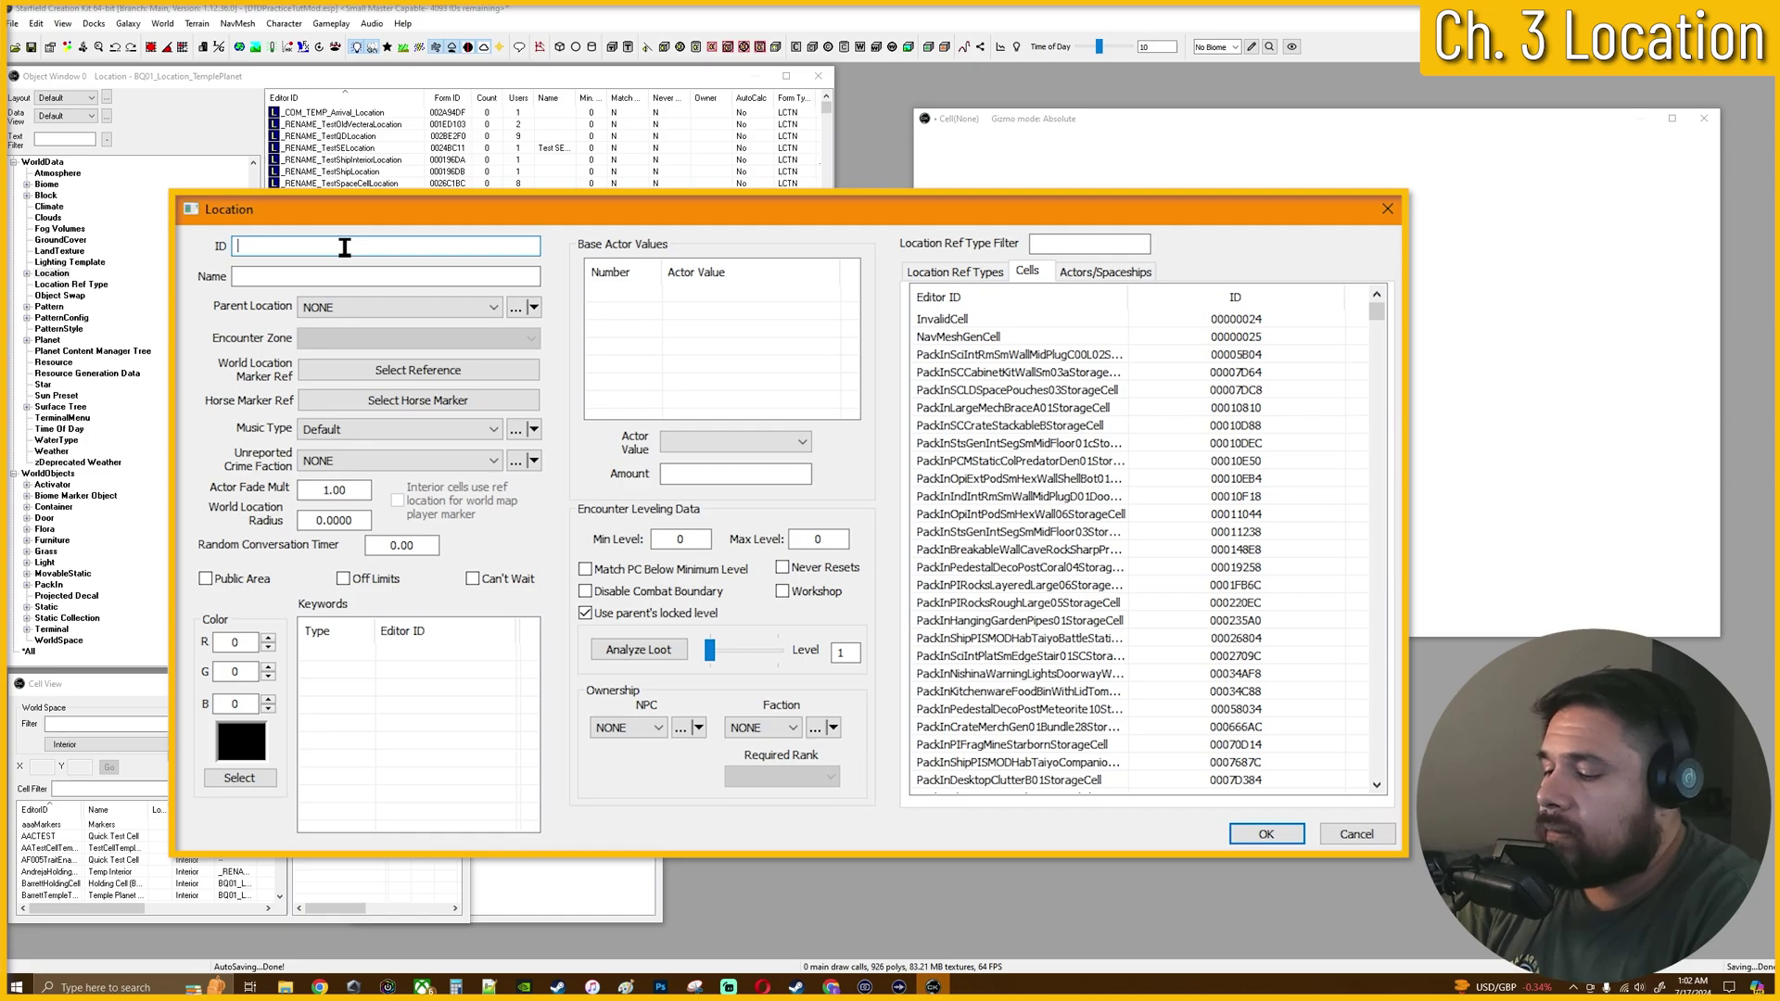
type("DTDPracticeTutMod001_")
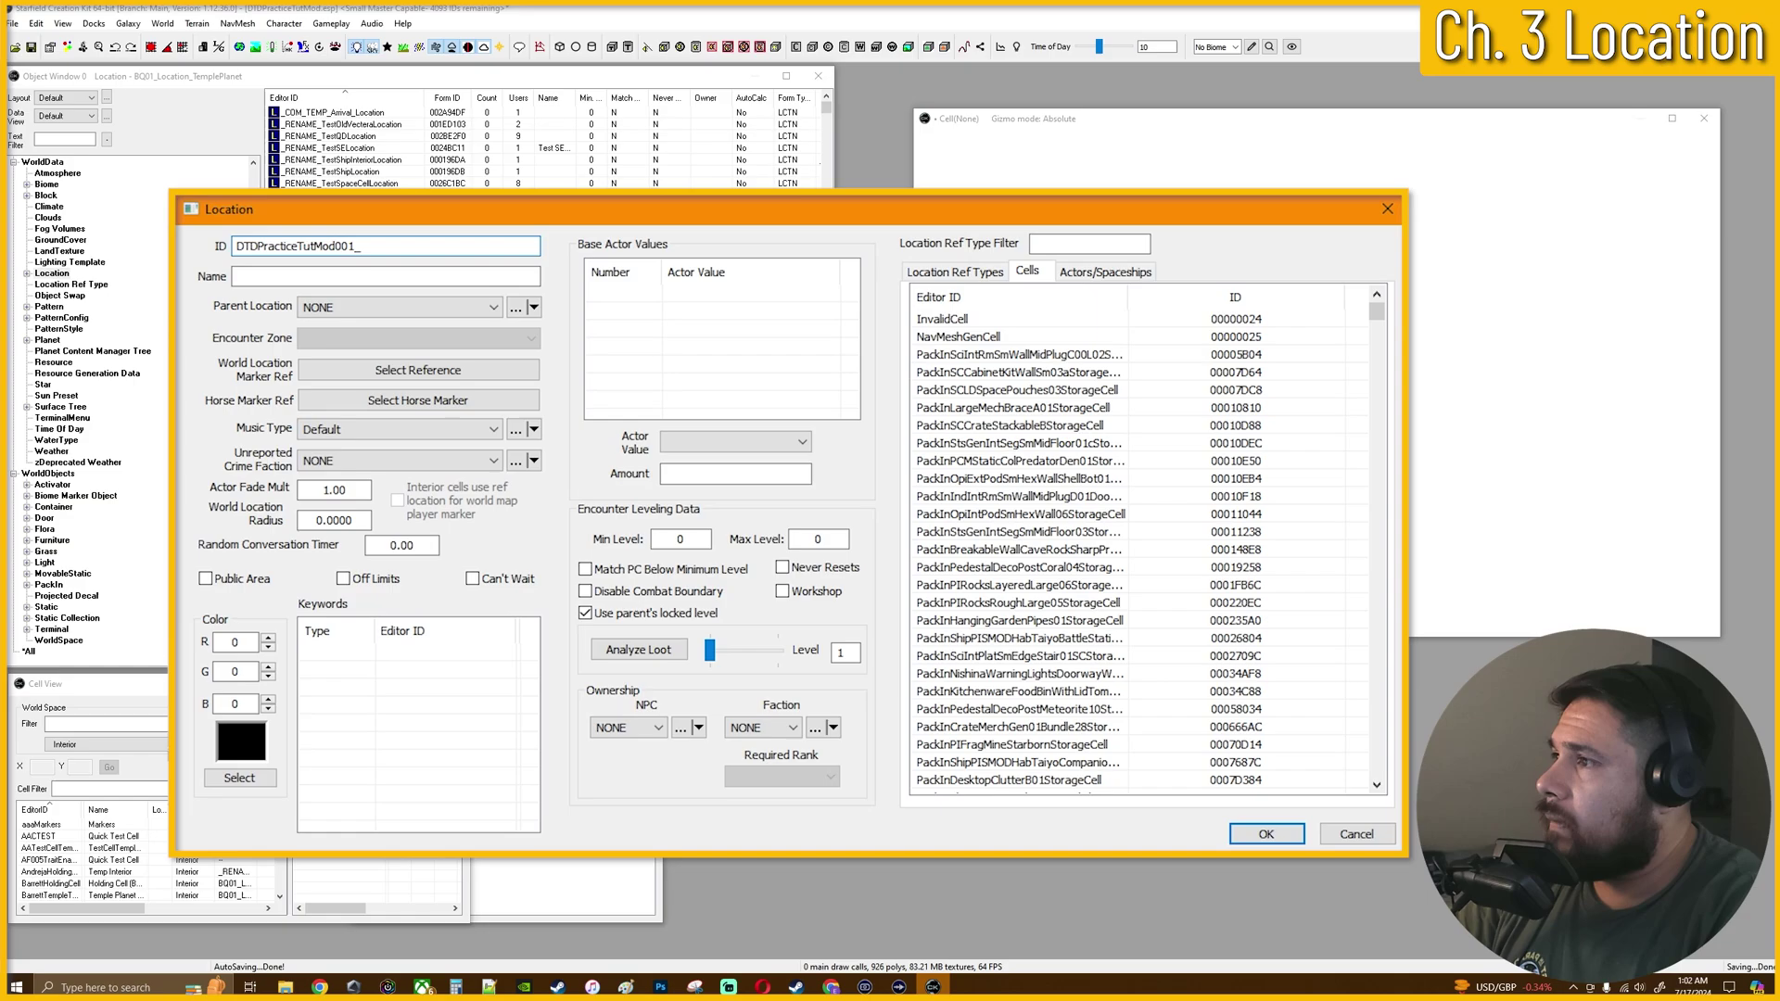
type("ID")
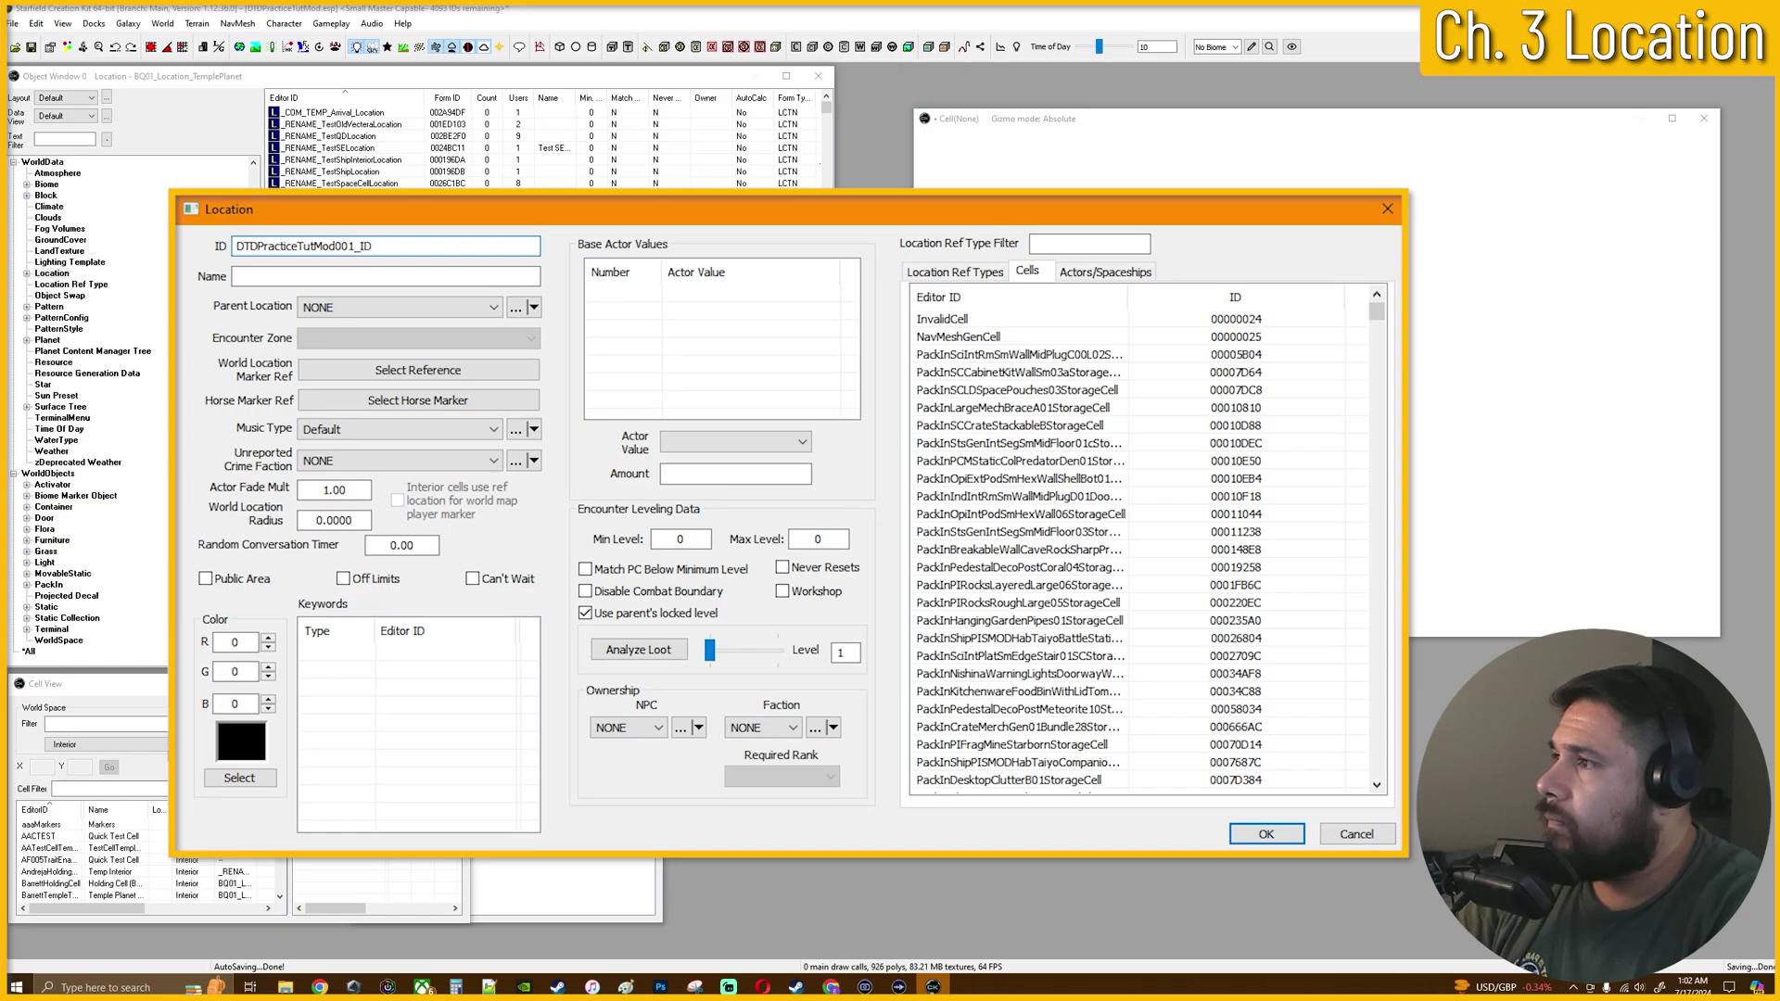
key("BackSpace")
key("BackSpace")
type("LOC")
left_click(316, 276)
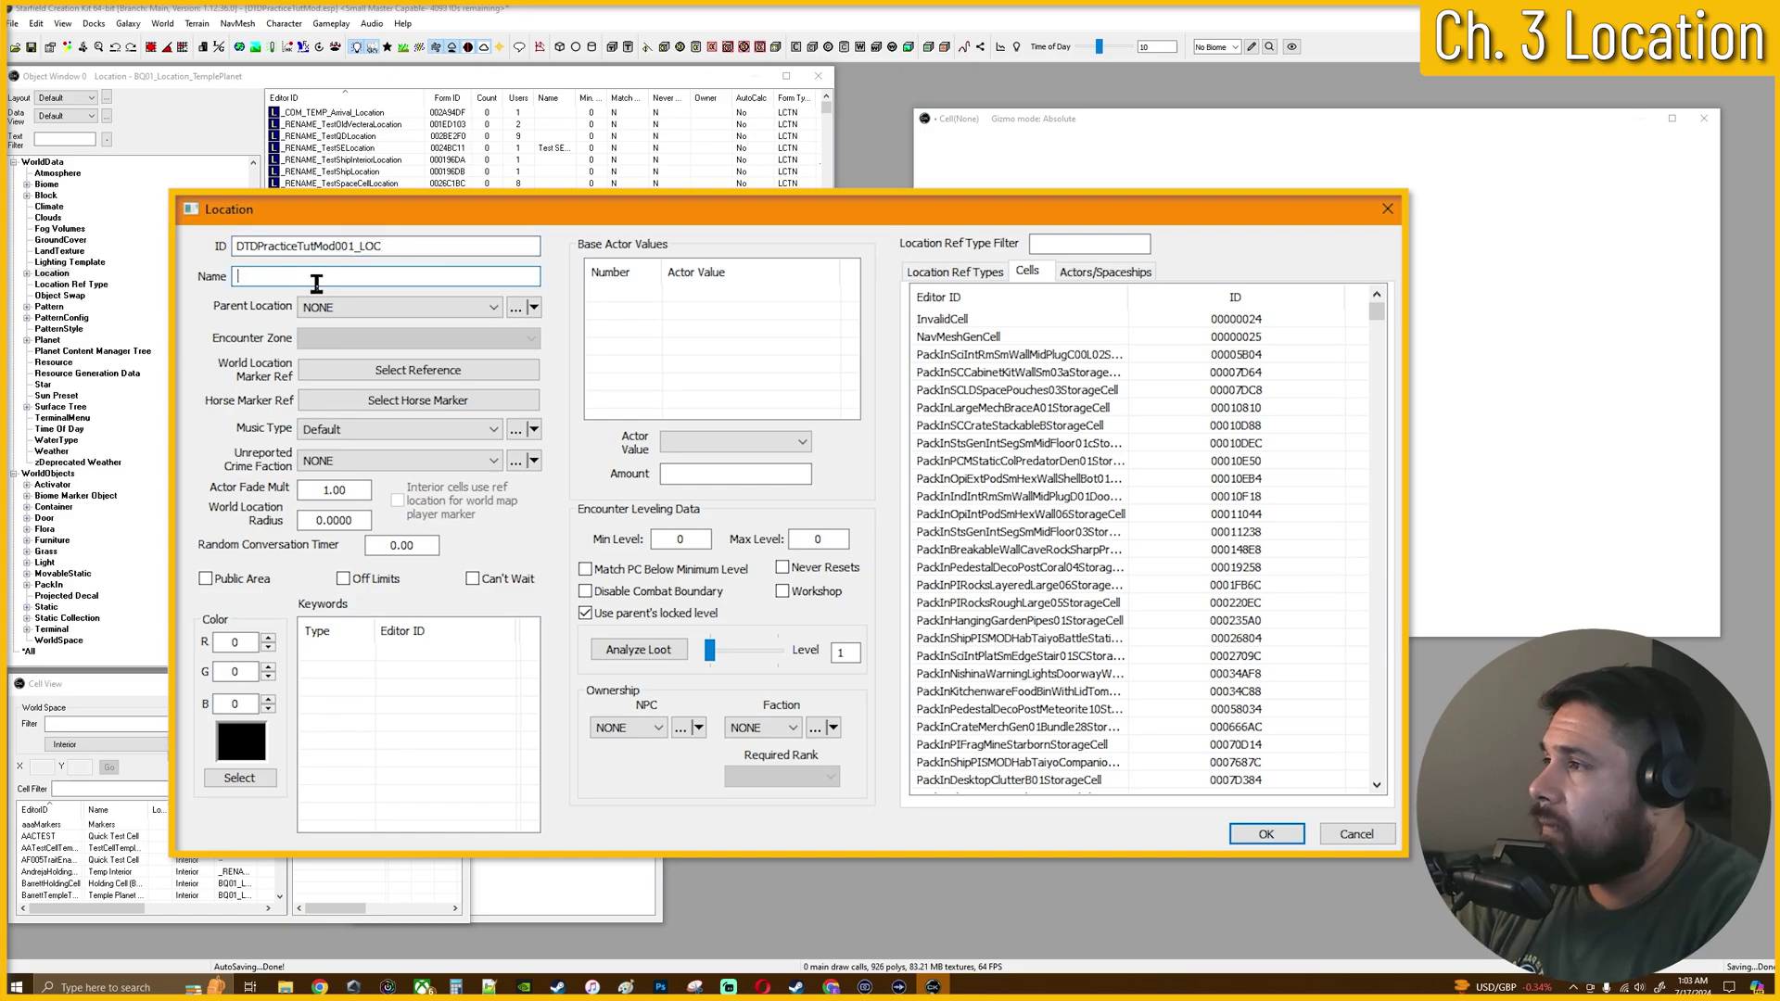
type("My ")
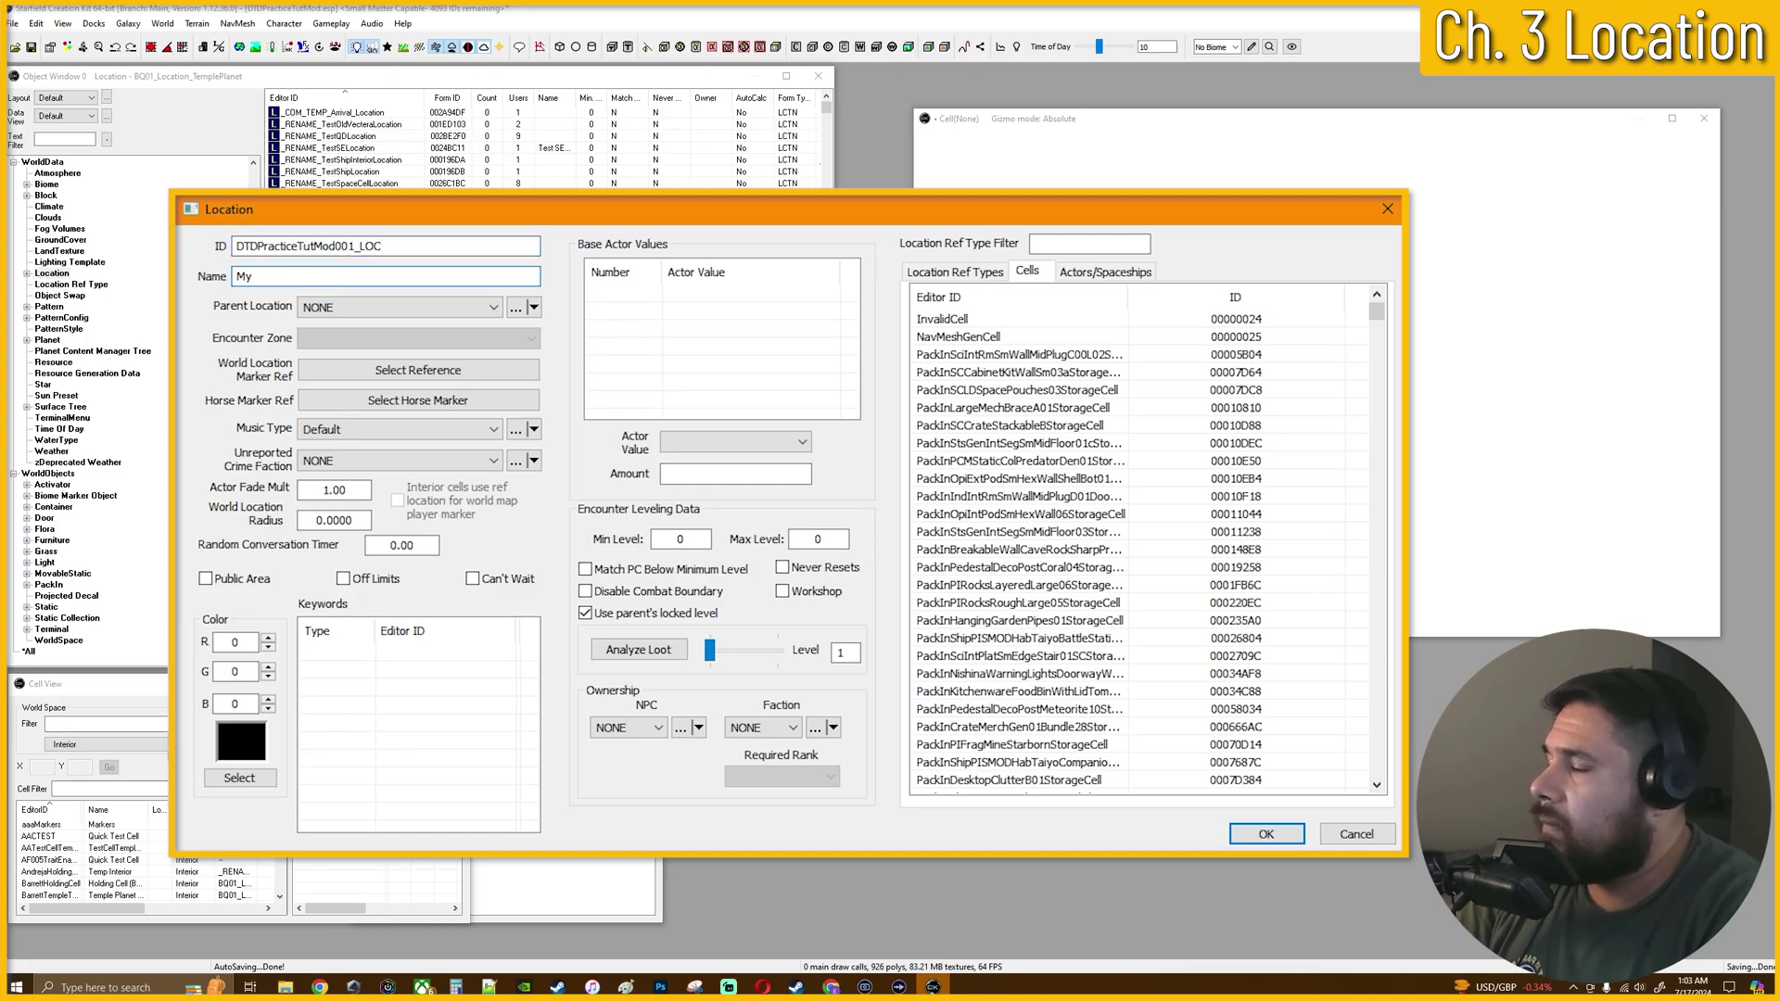
type("Cool ")
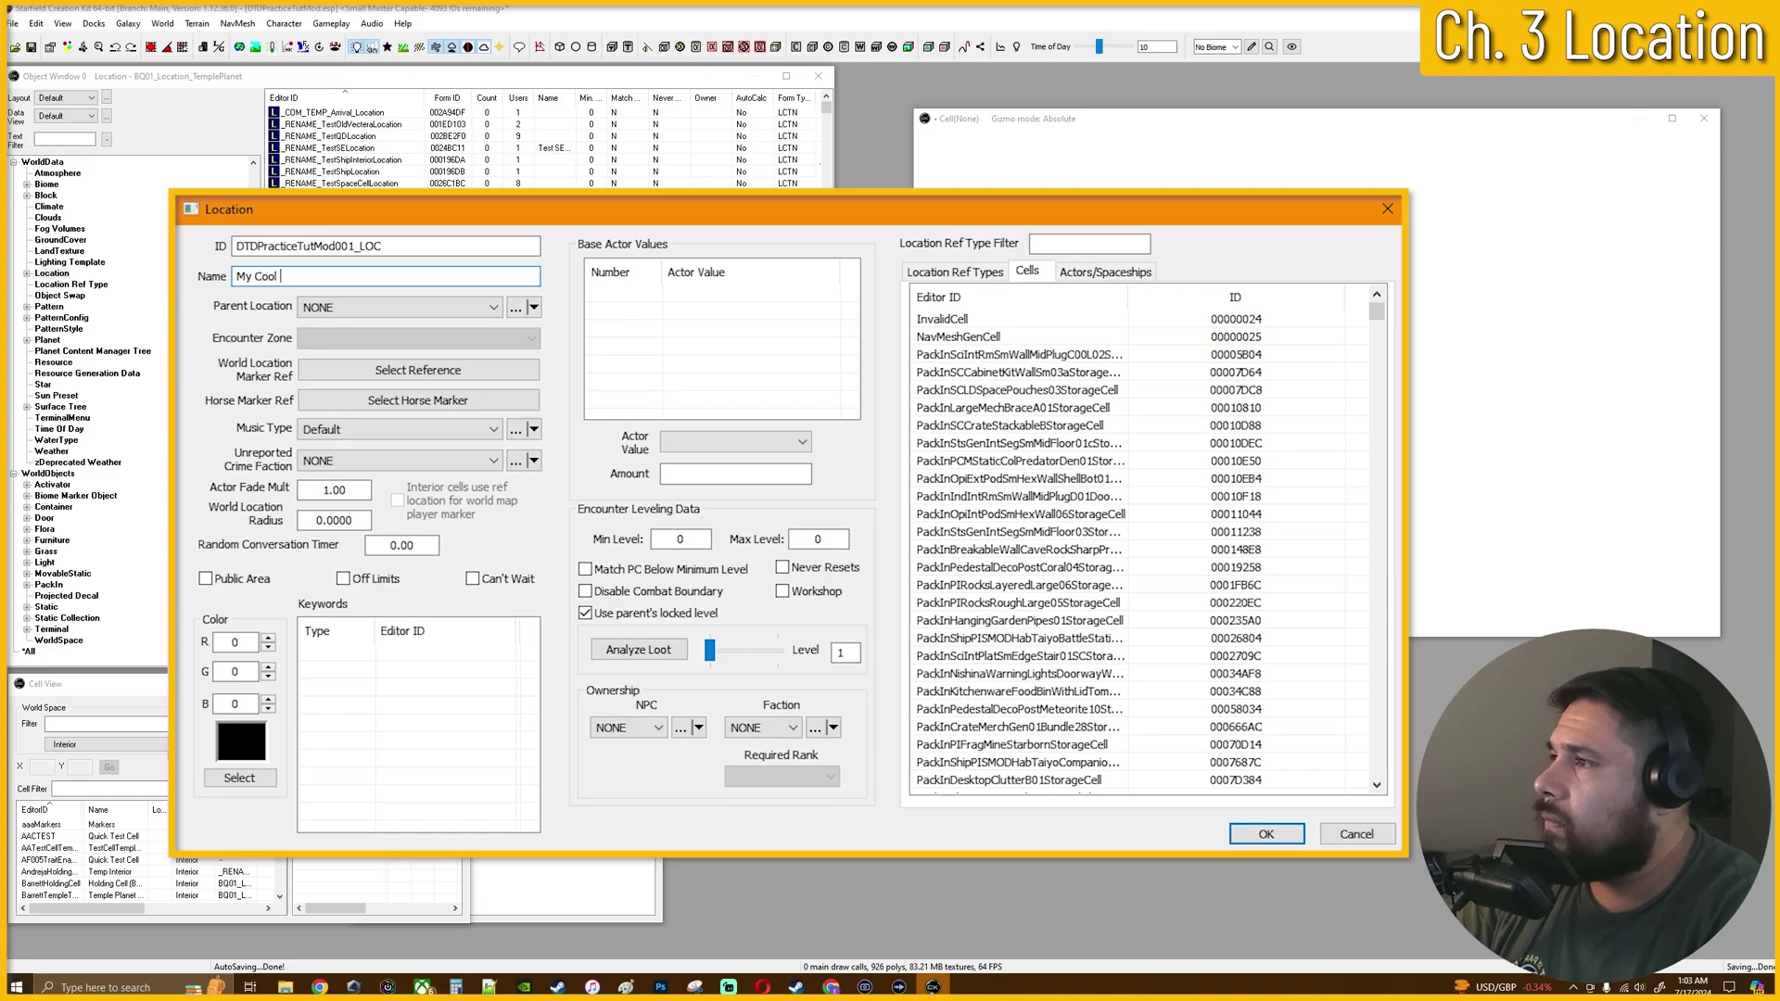
type("Location")
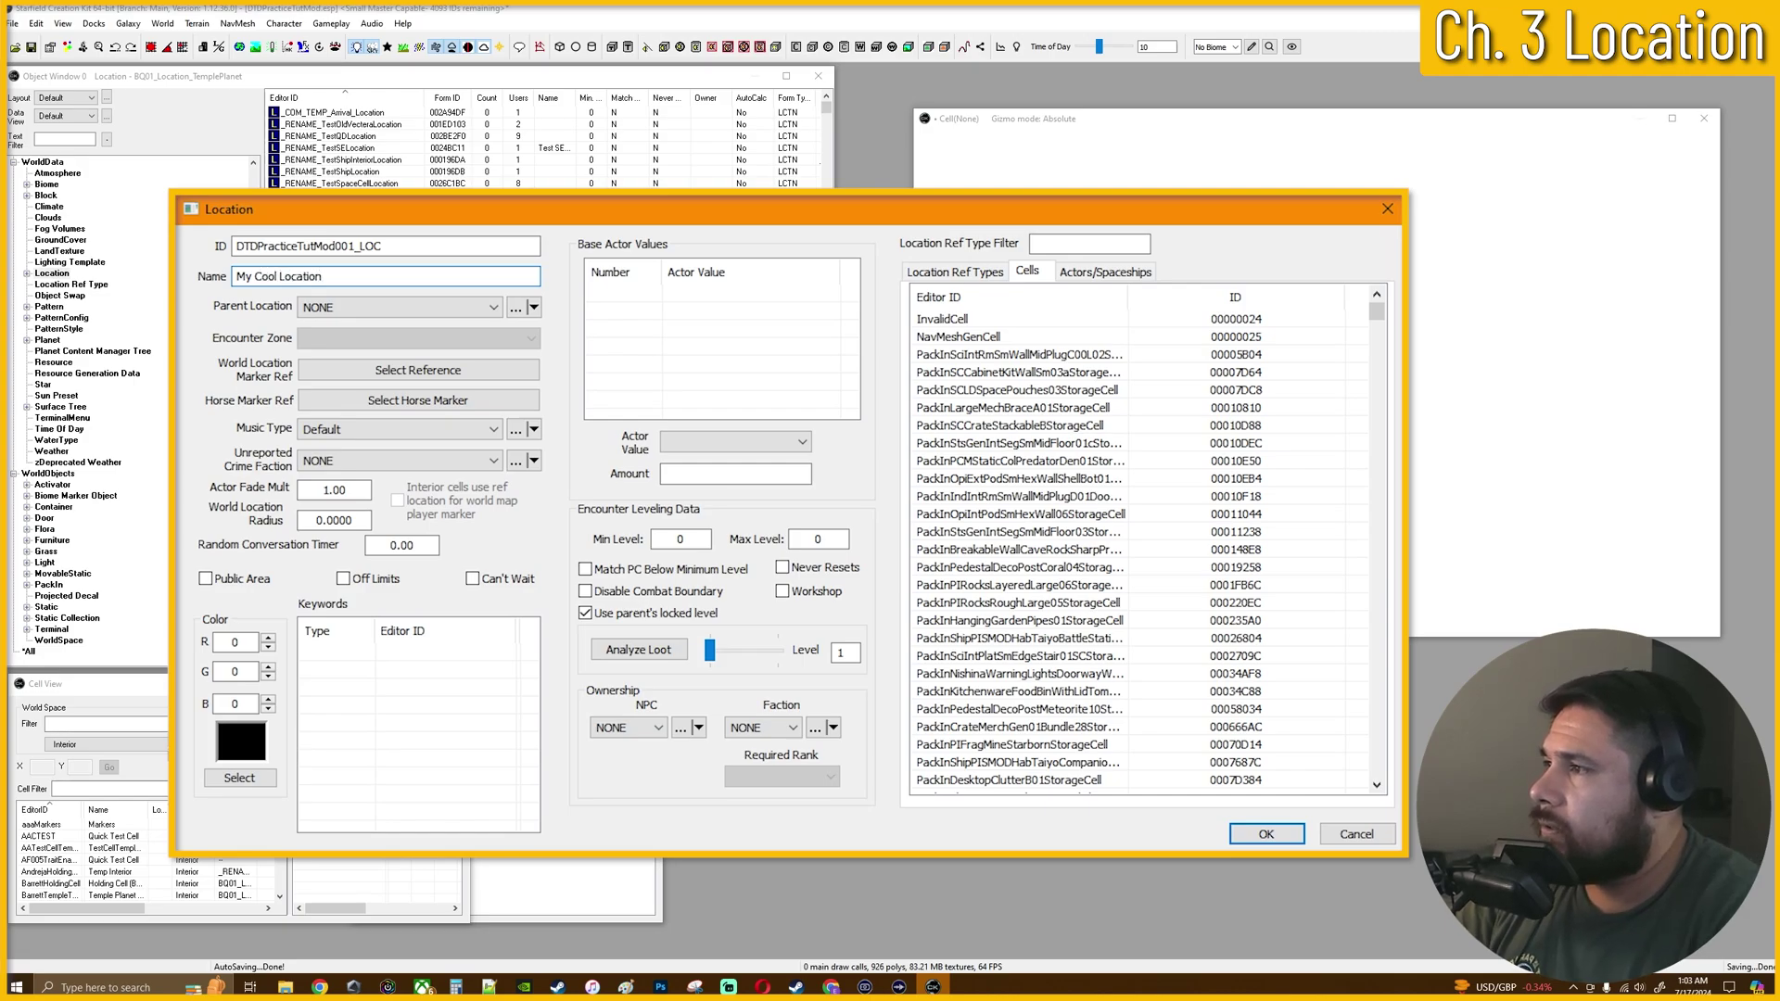
Set the Parent Location to SSol_PEarth_Surface and confirm the My Cool Location record with OK
left_click(419, 320)
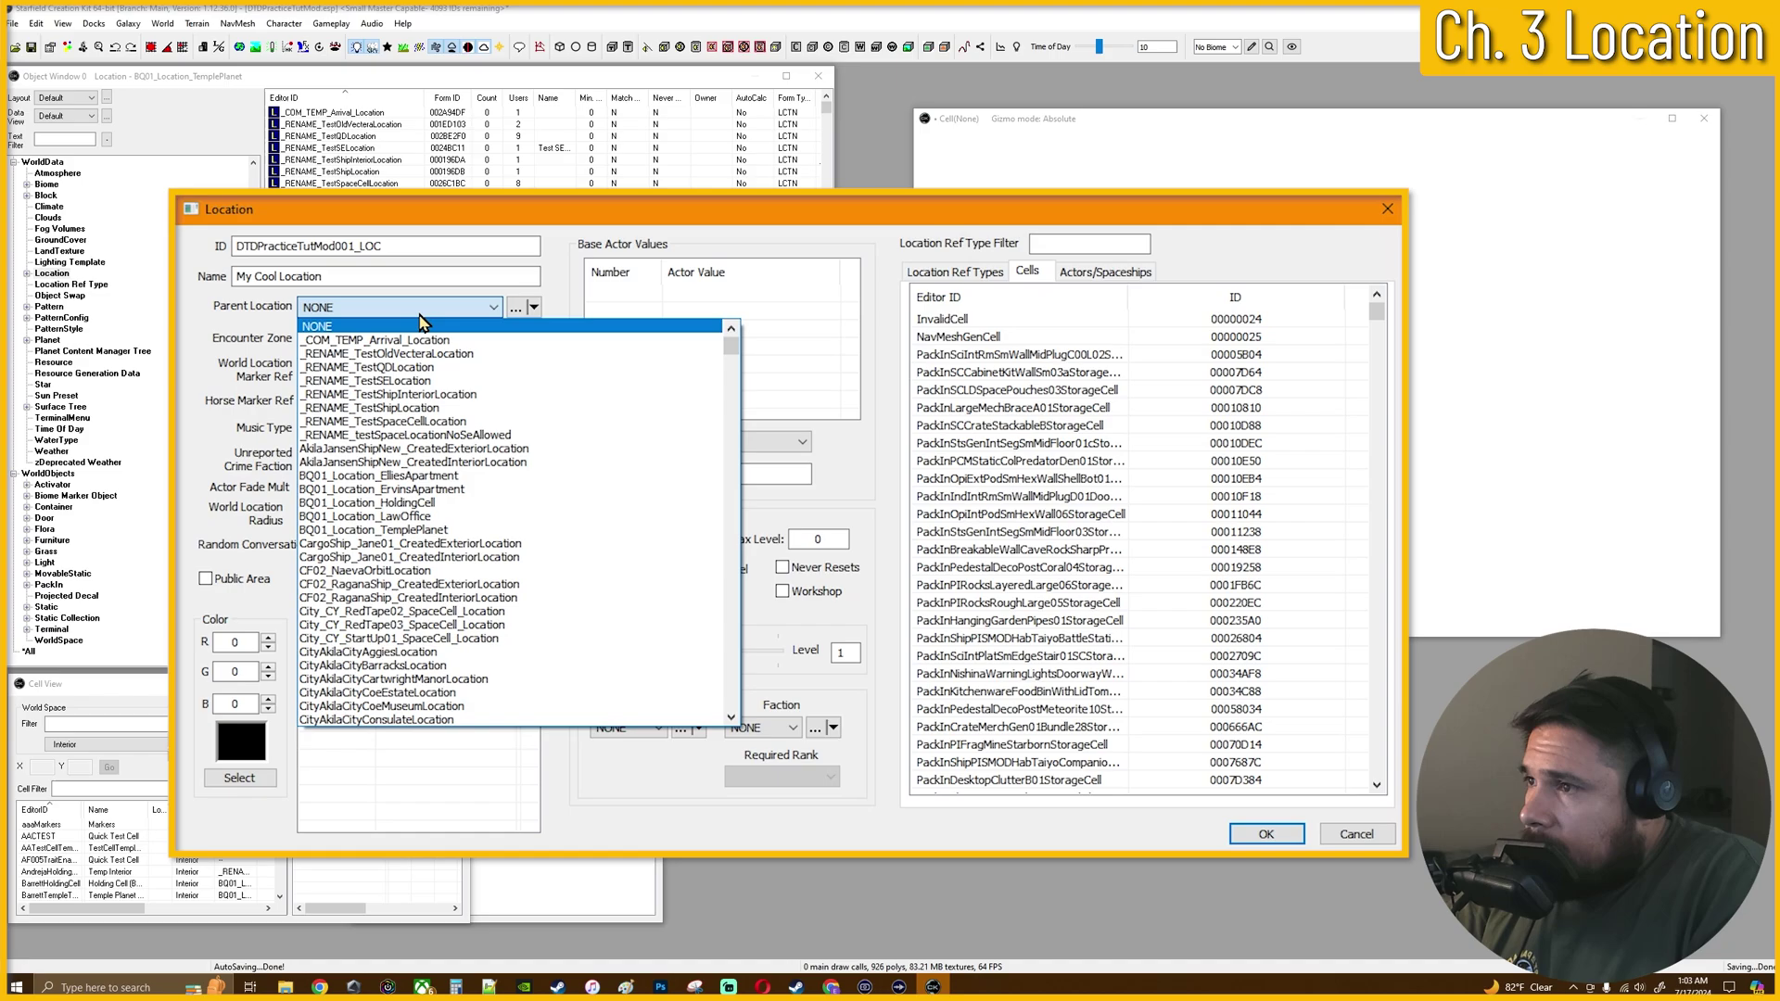
left_click(608, 220)
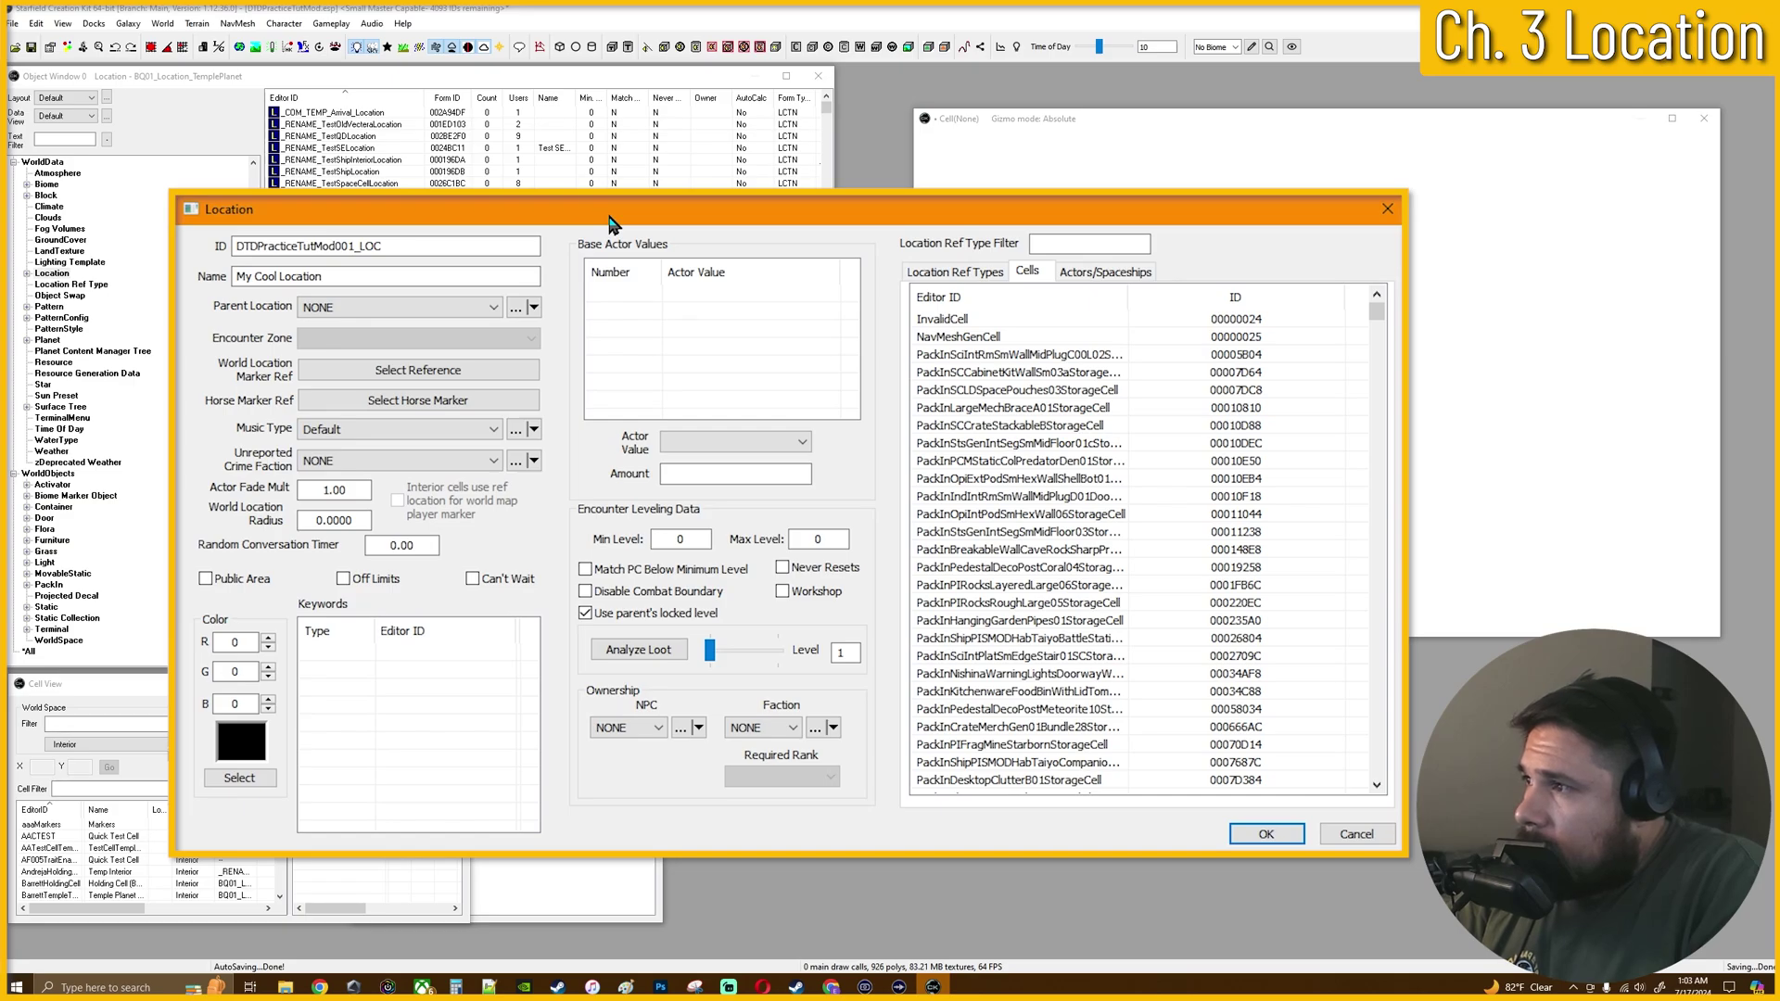
left_click(445, 308)
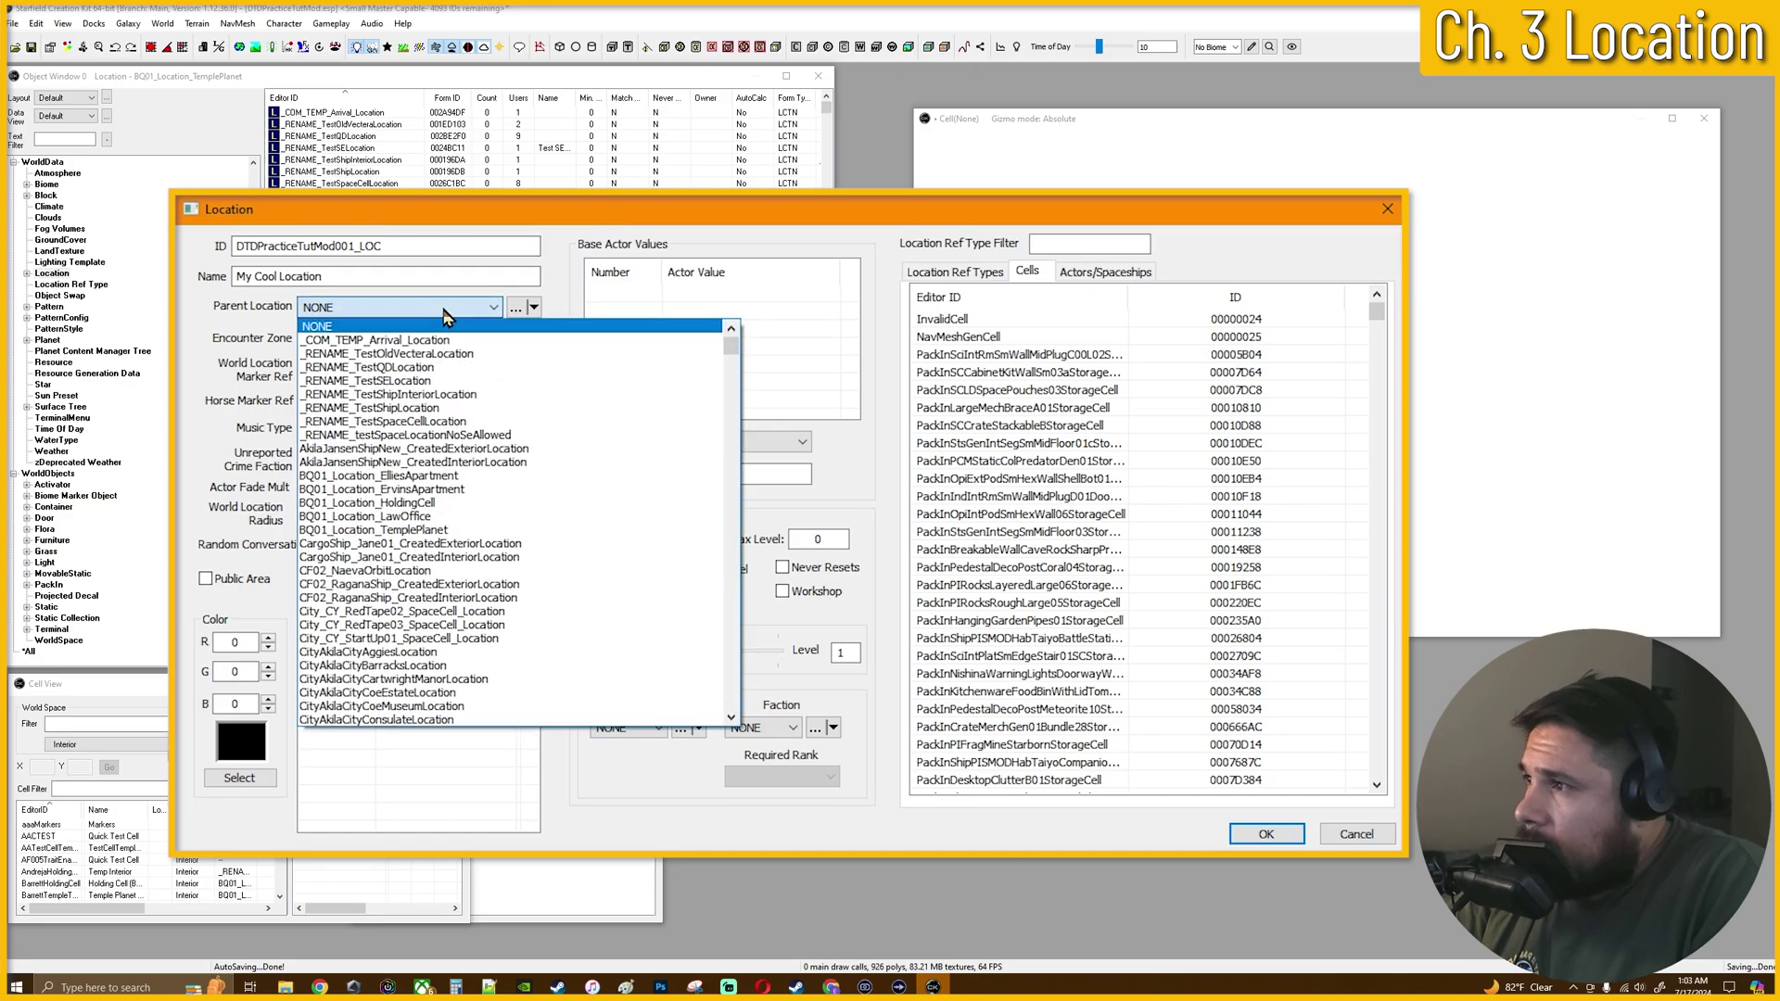
left_click_drag(731, 341, 762, 592)
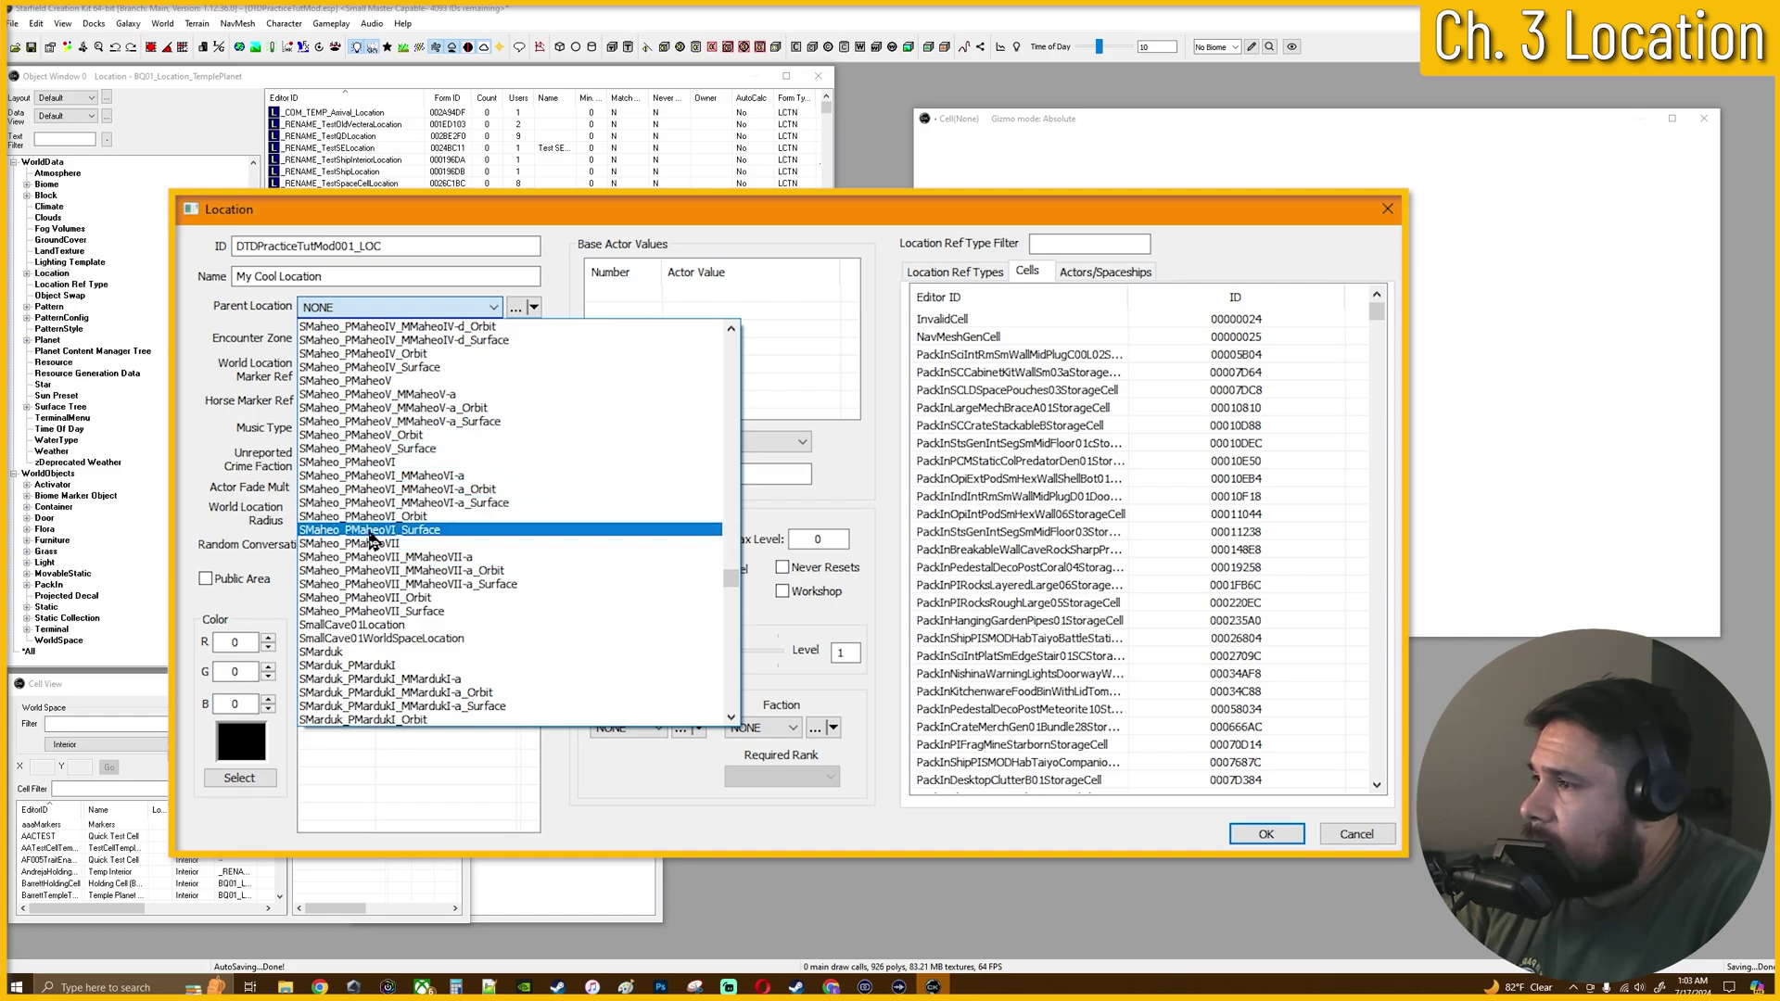
left_click_drag(738, 579, 749, 656)
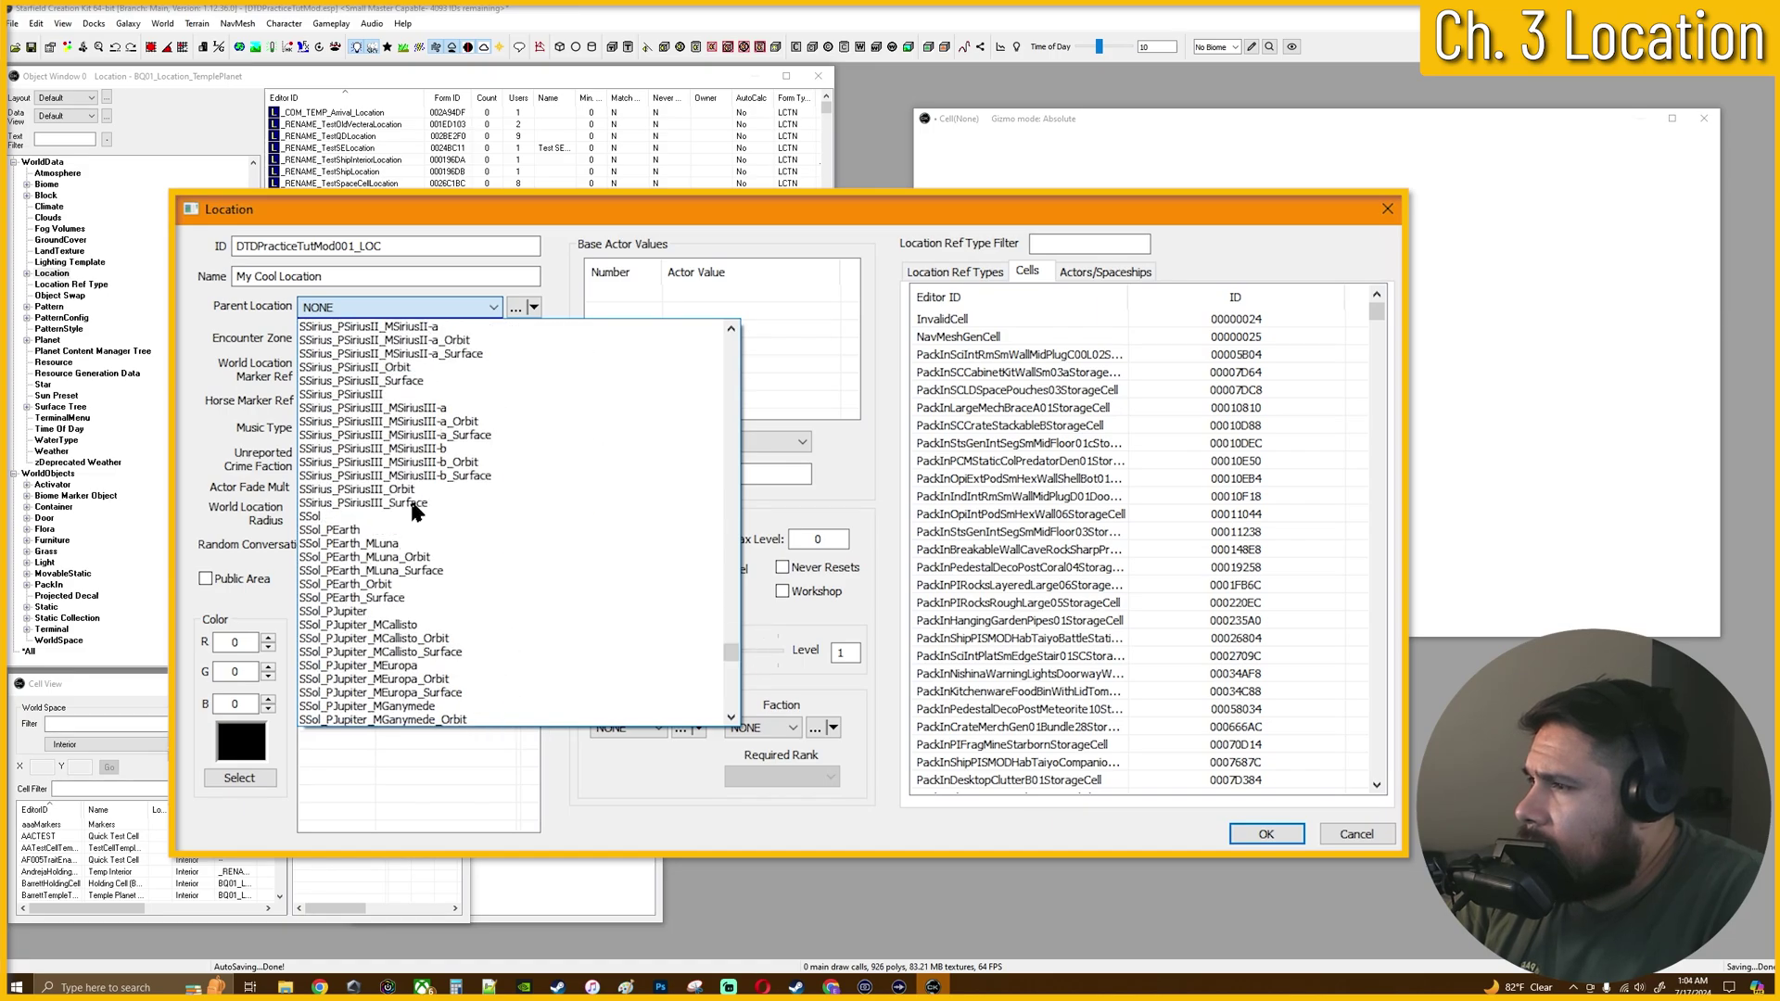
scroll(414, 511, "up", 1)
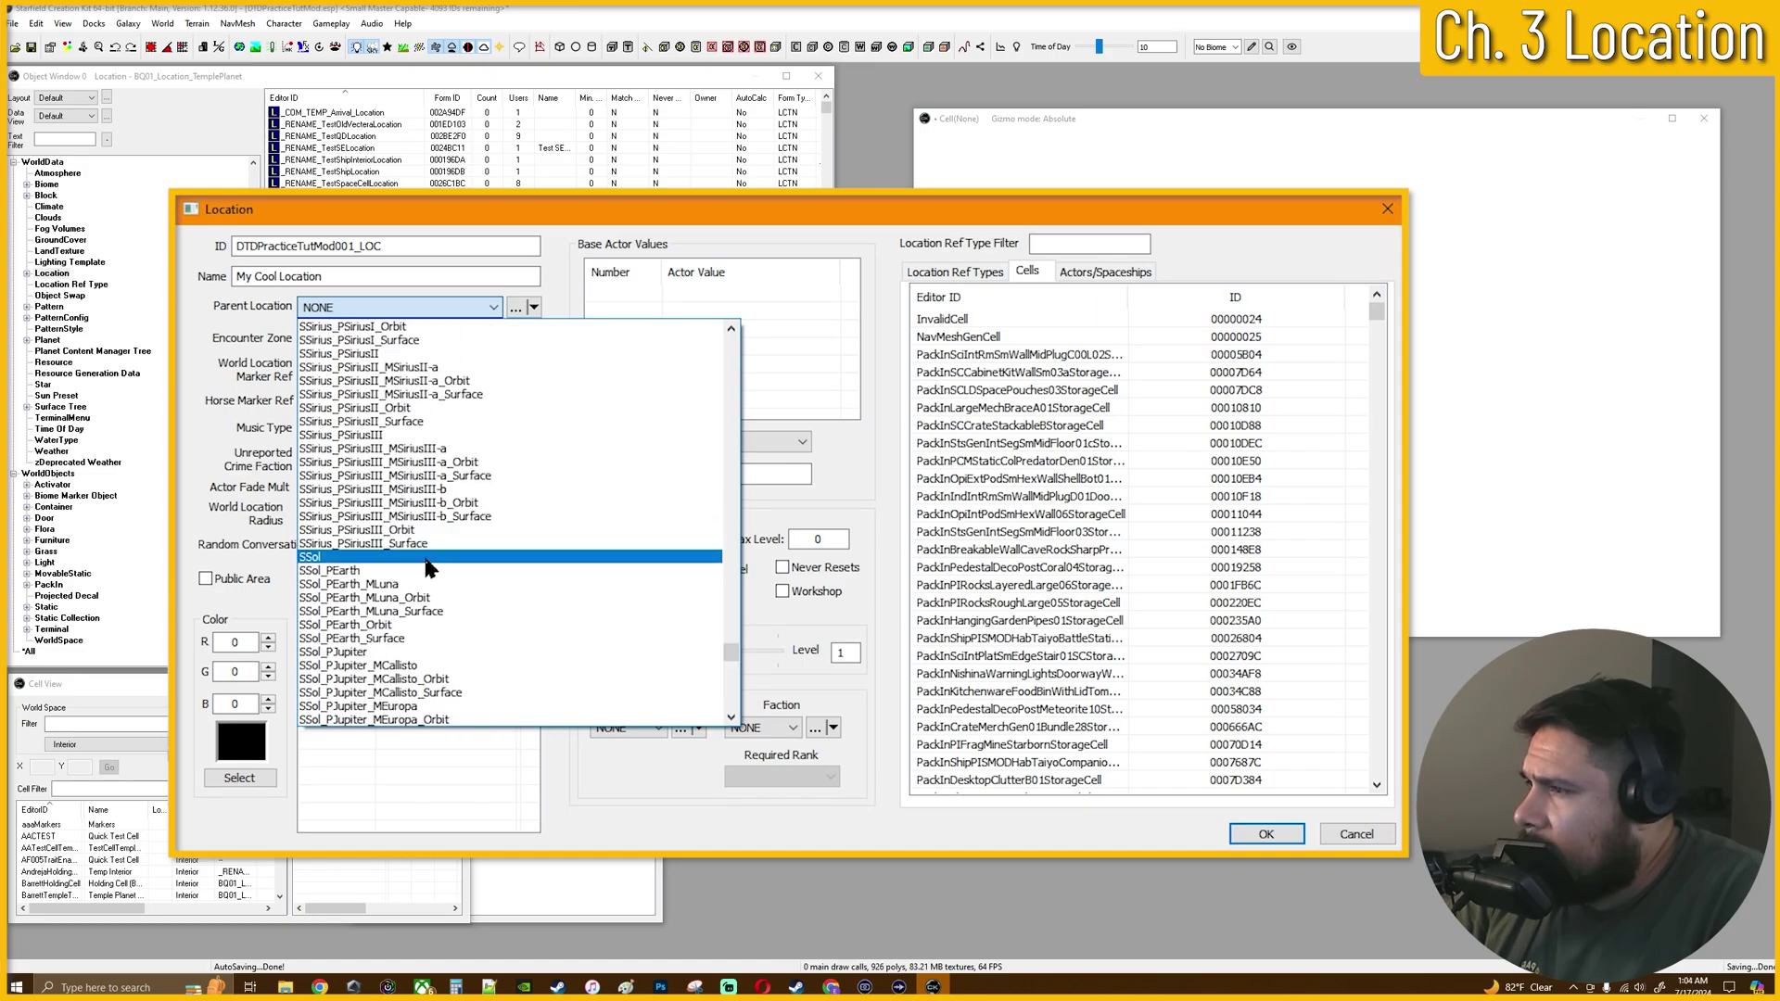
left_click(394, 638)
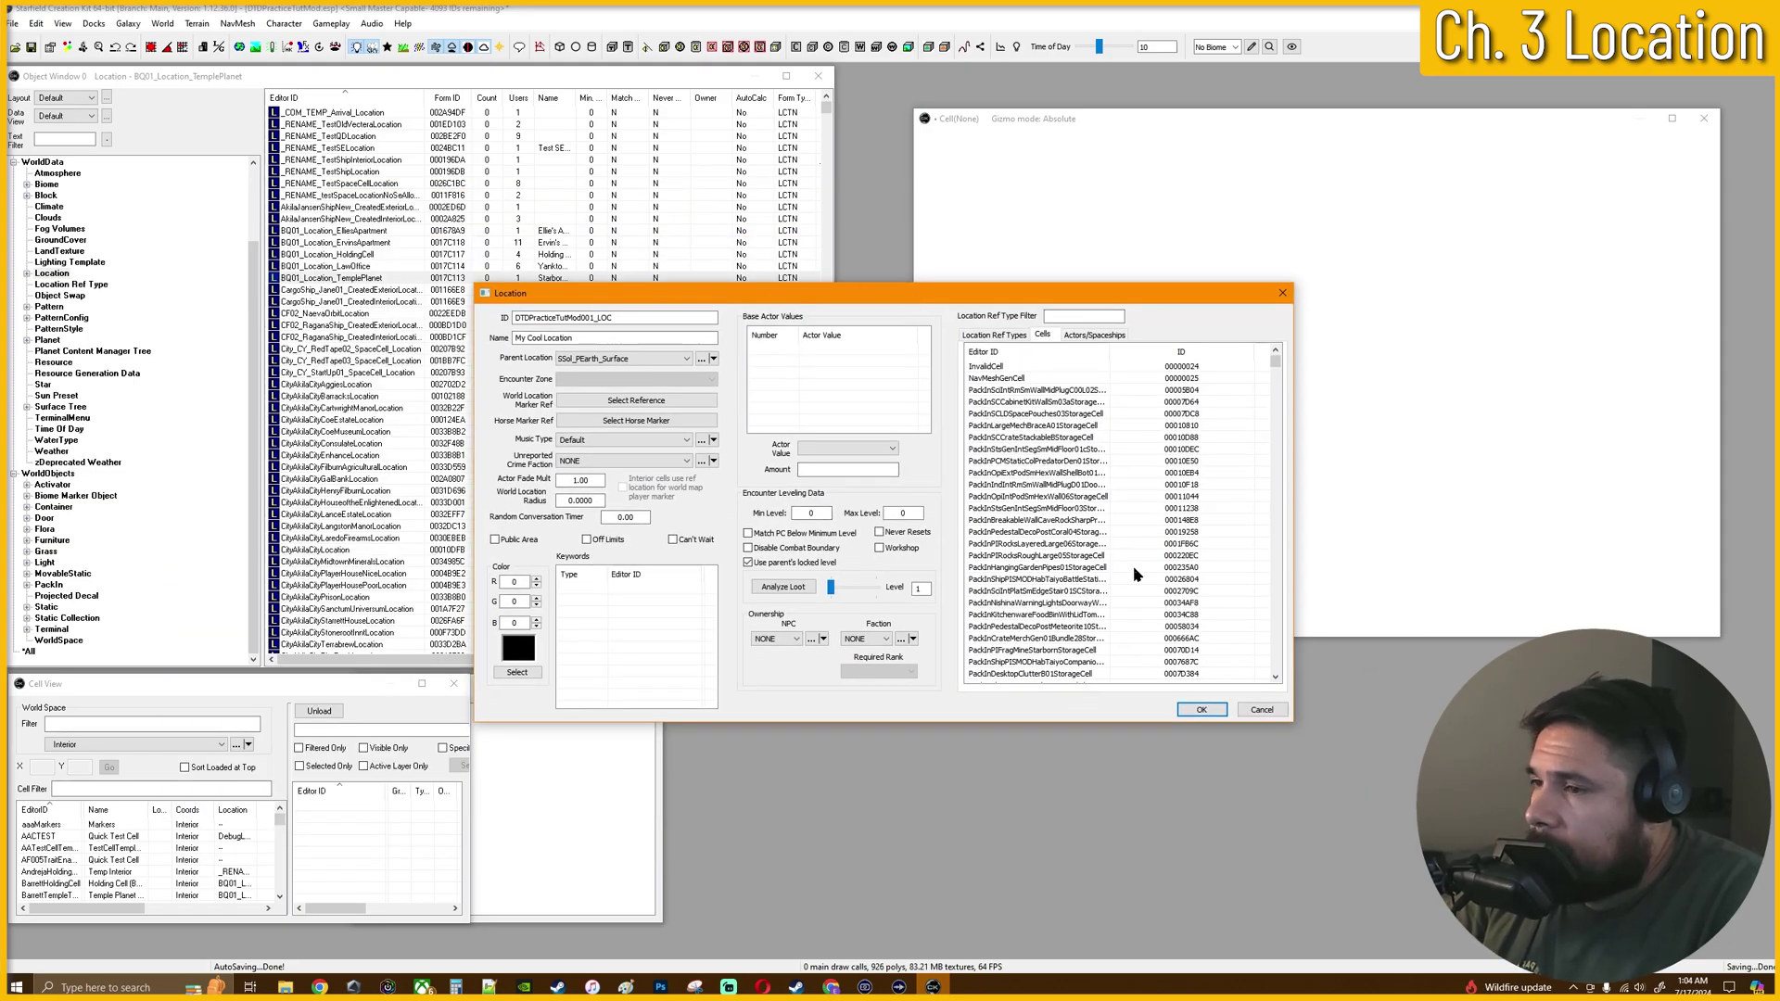
left_click(1201, 710)
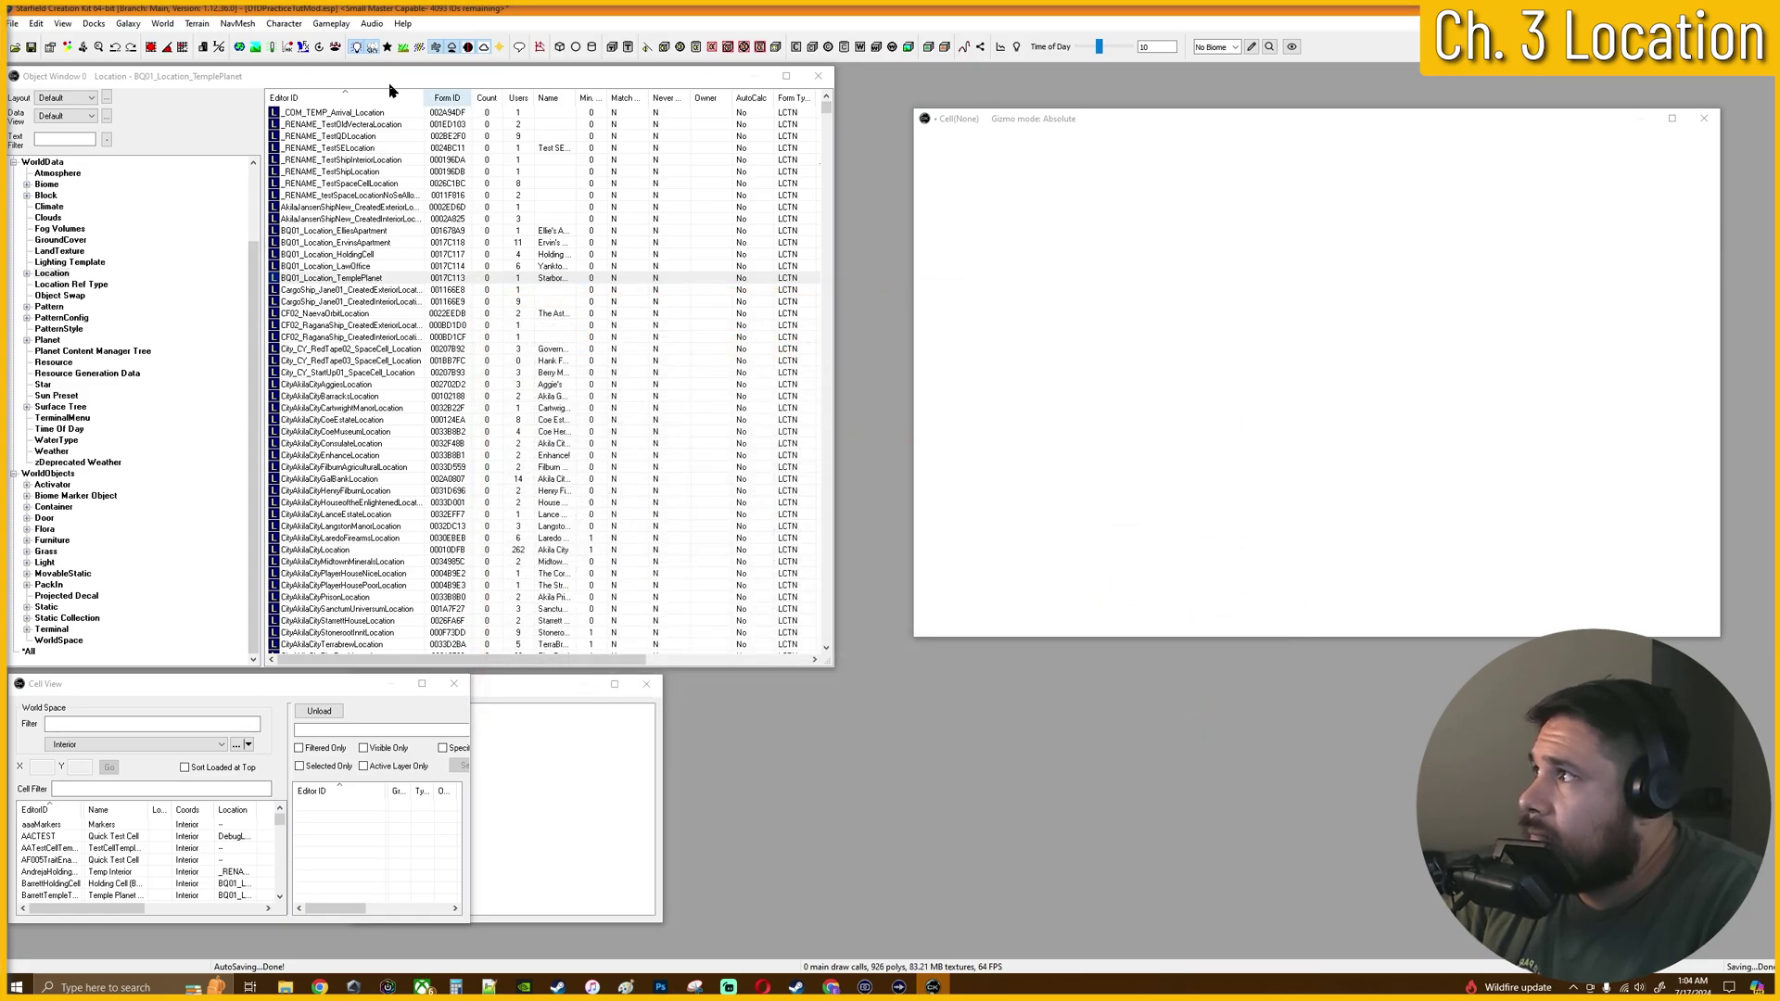
Save the plugin and bring the Earth surface render window forward
left_click(33, 48)
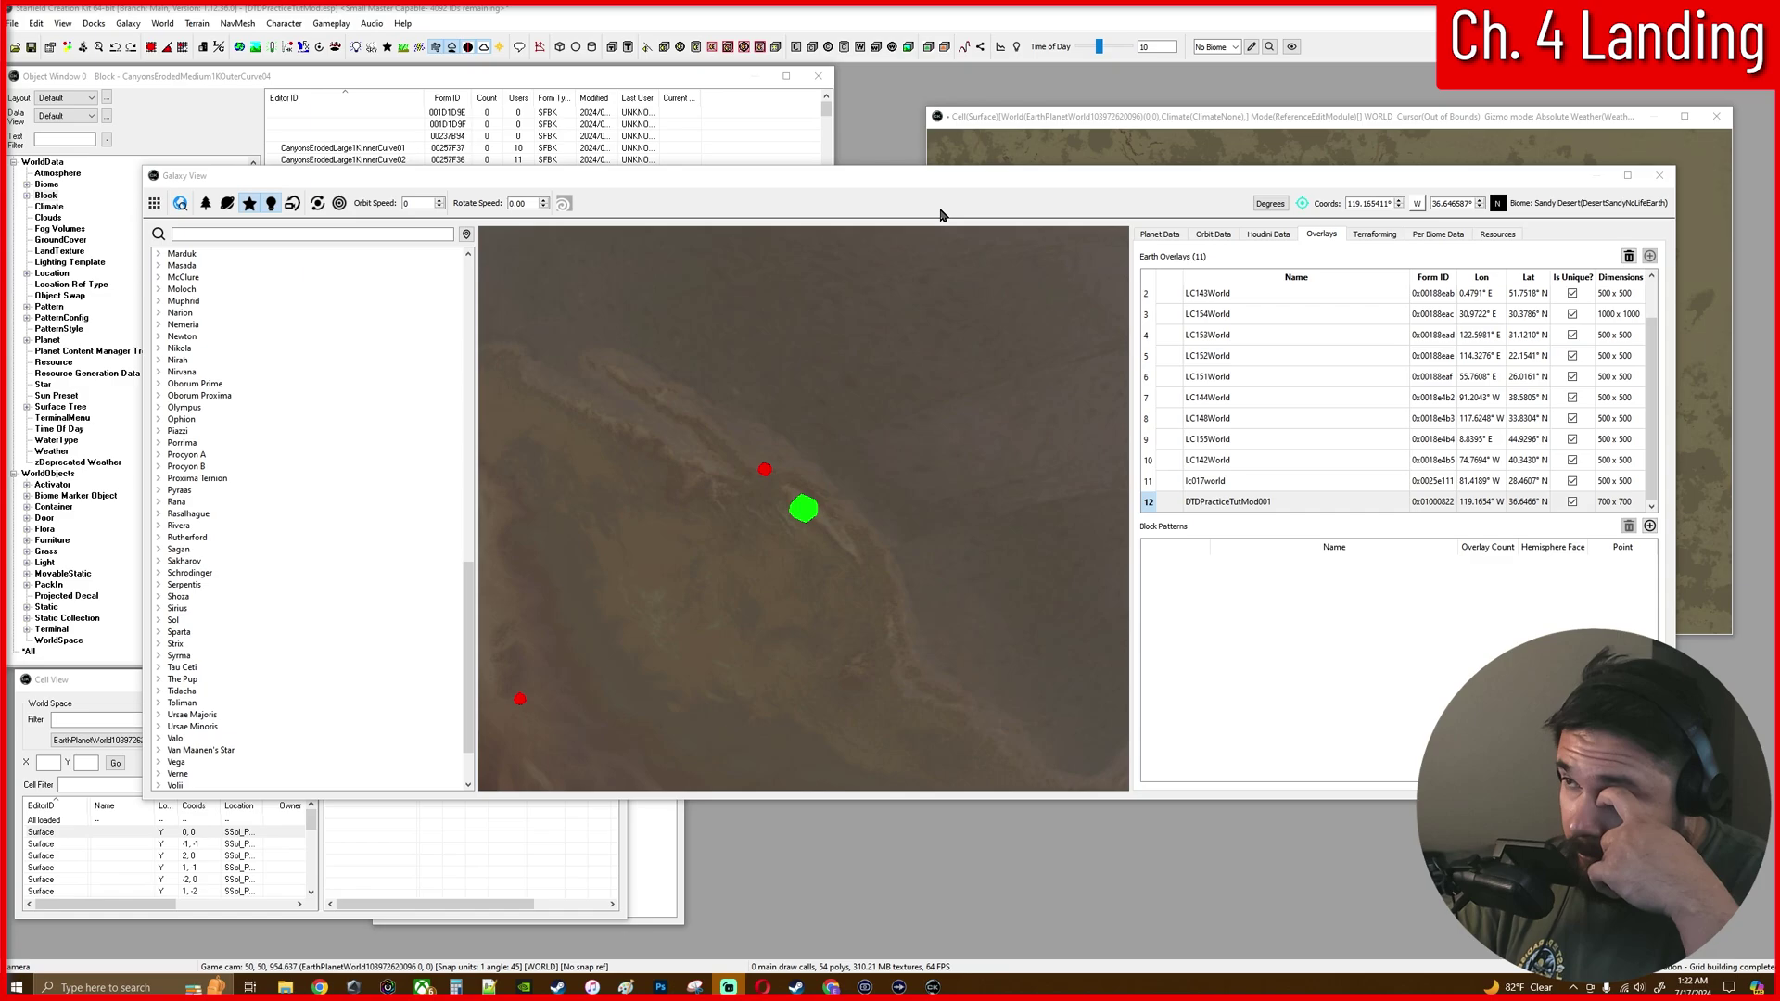
left_click(1046, 118)
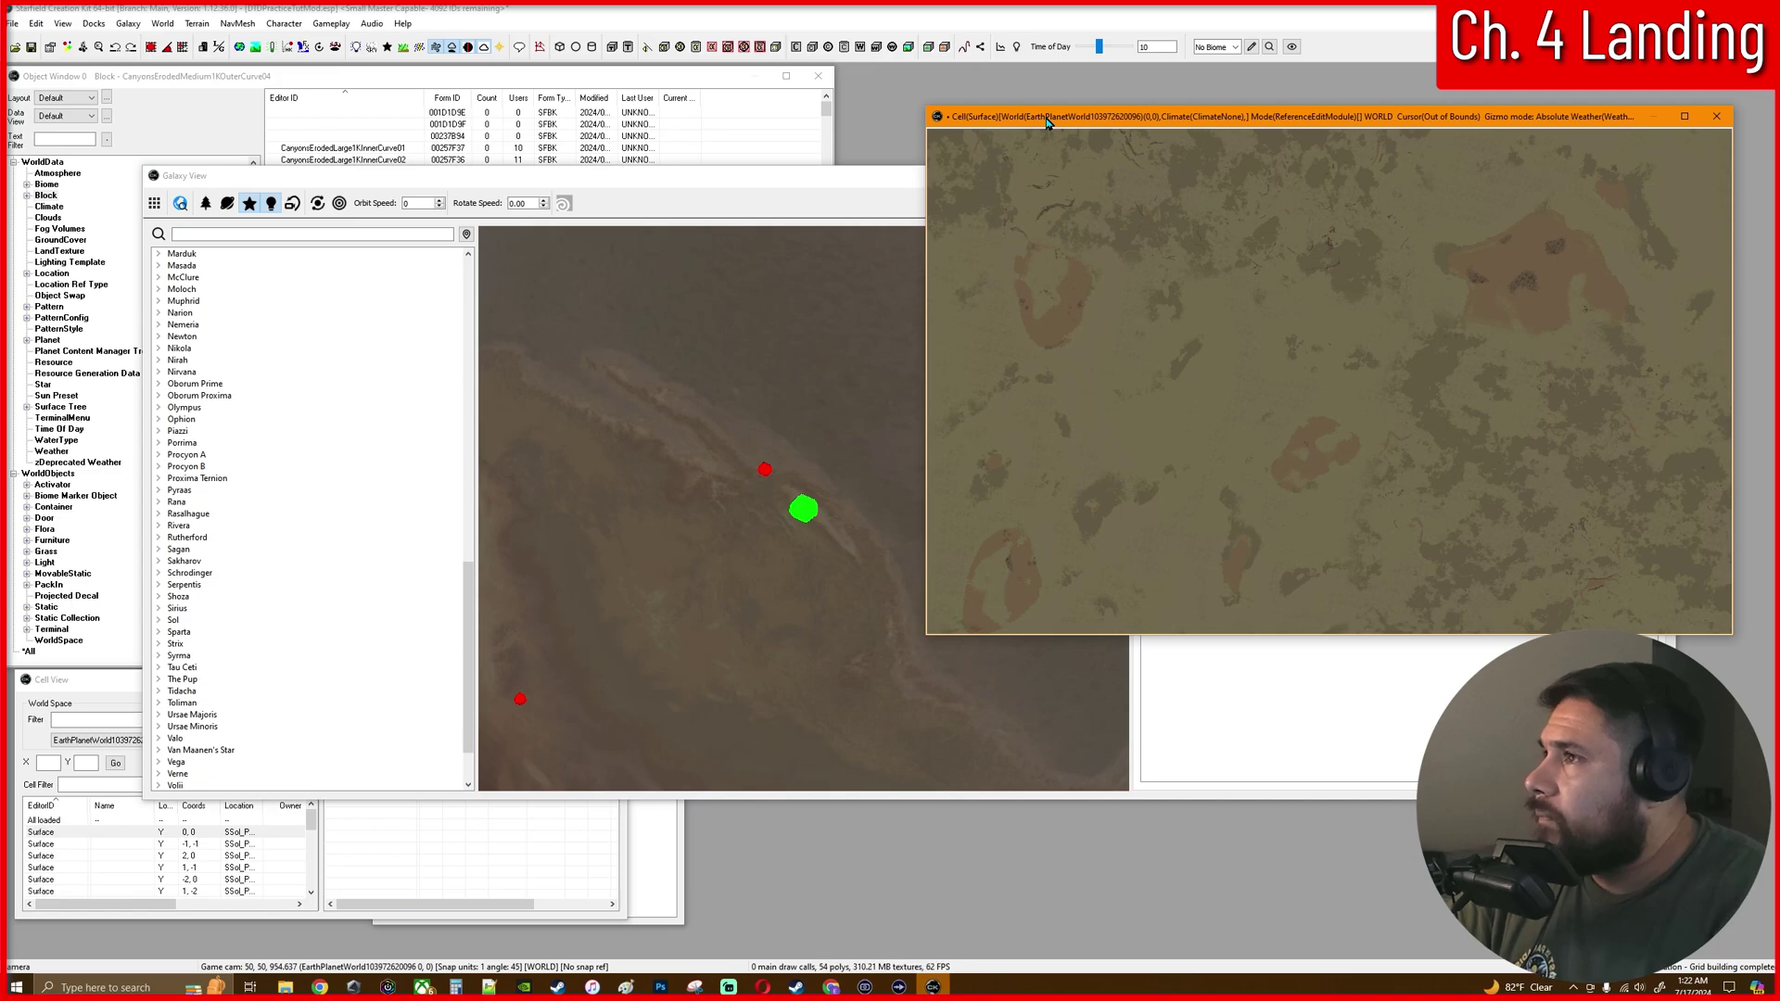
Filter Cell View for 'dtd', select the DTDPracticeTutMod001 world space, and load cell Surface 0,0
left_click(618, 77)
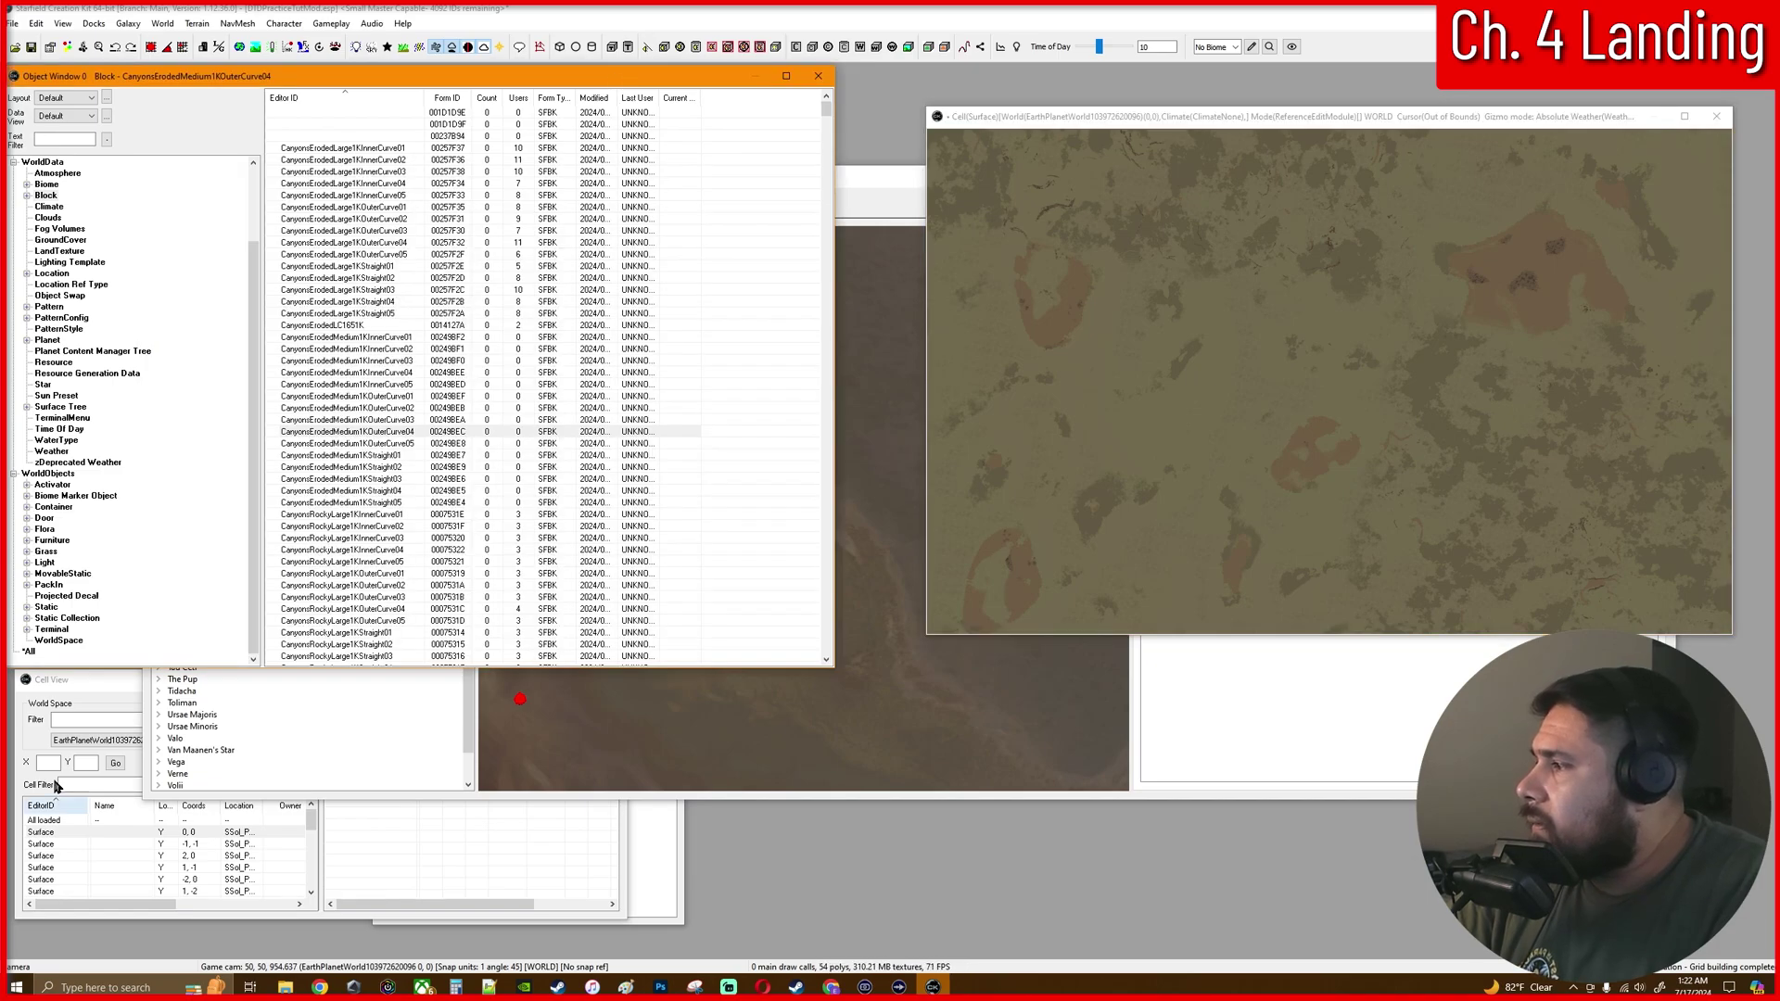
left_click(98, 684)
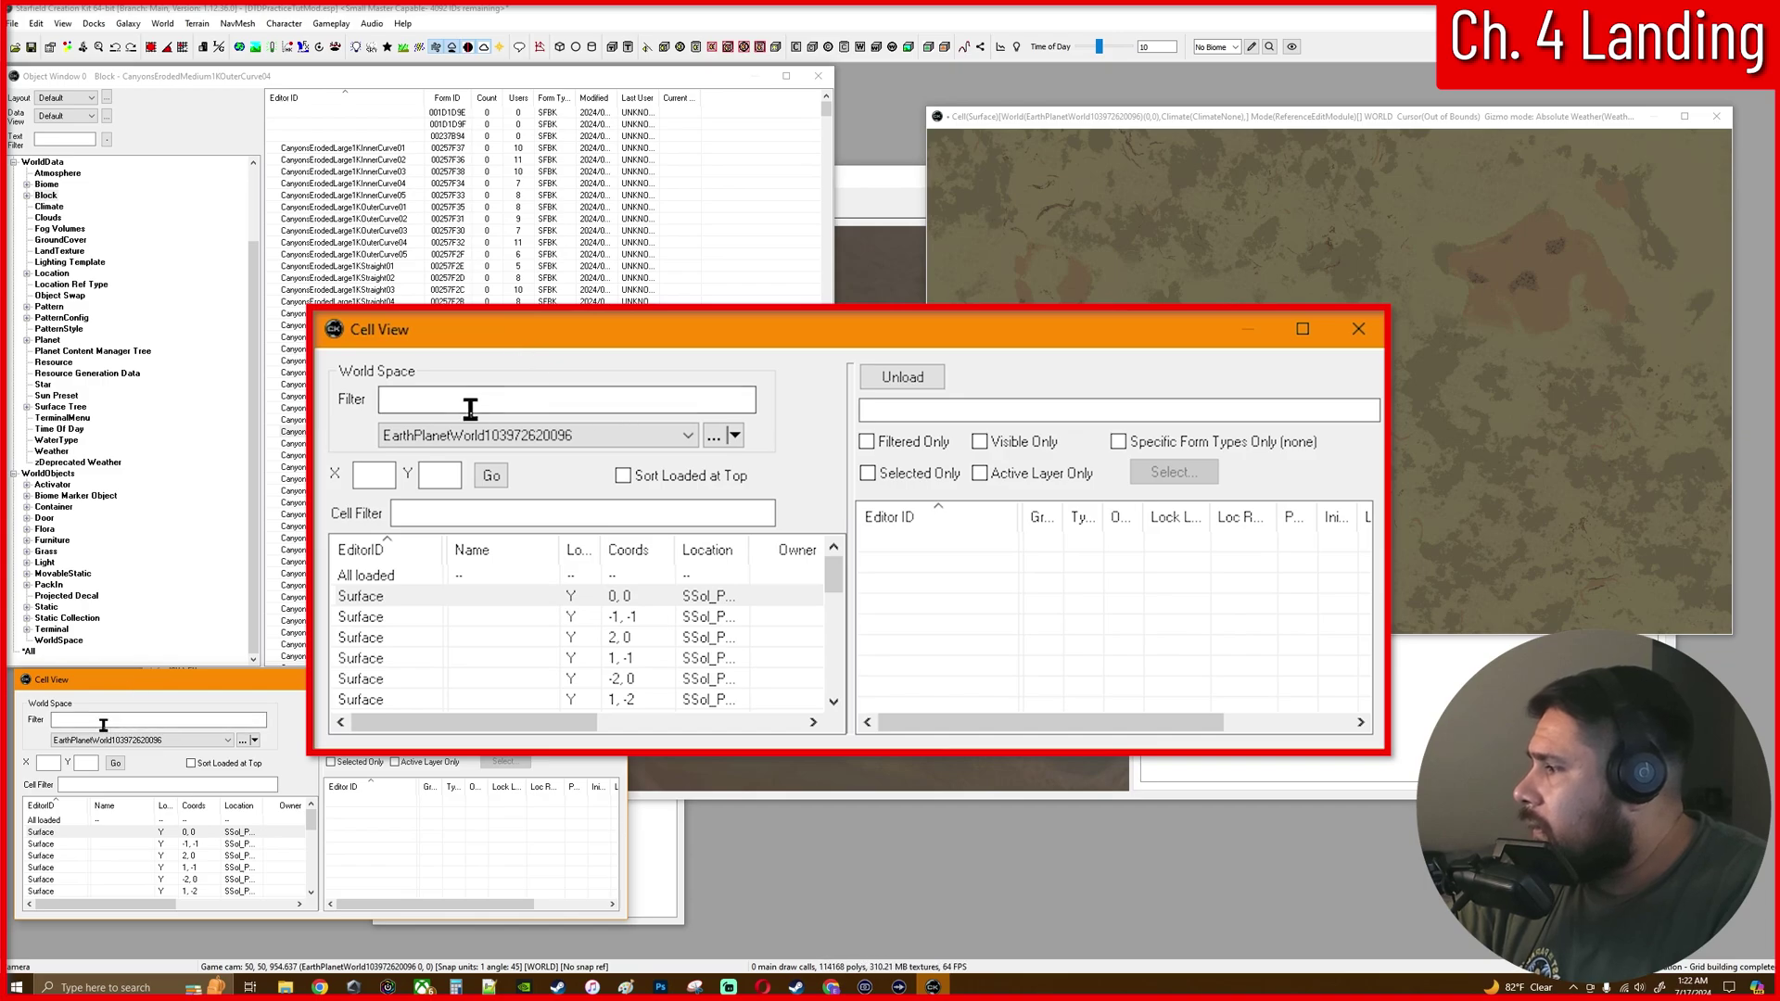
left_click(120, 721)
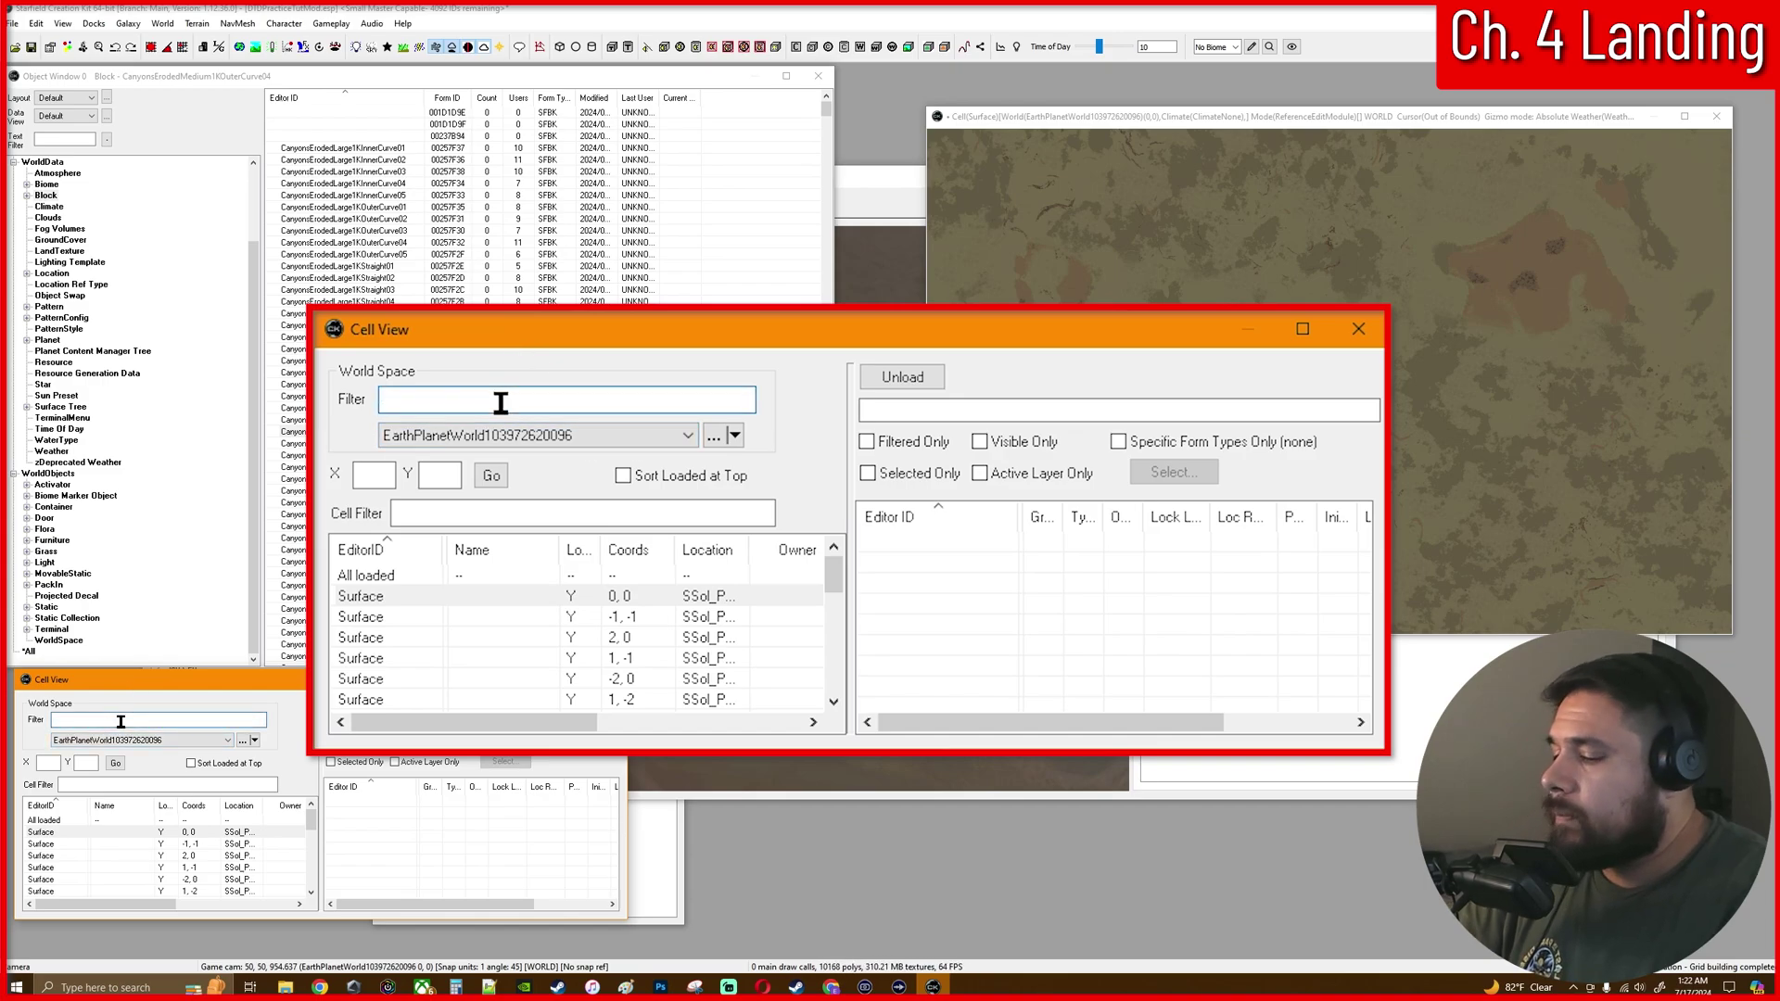
type("dtd")
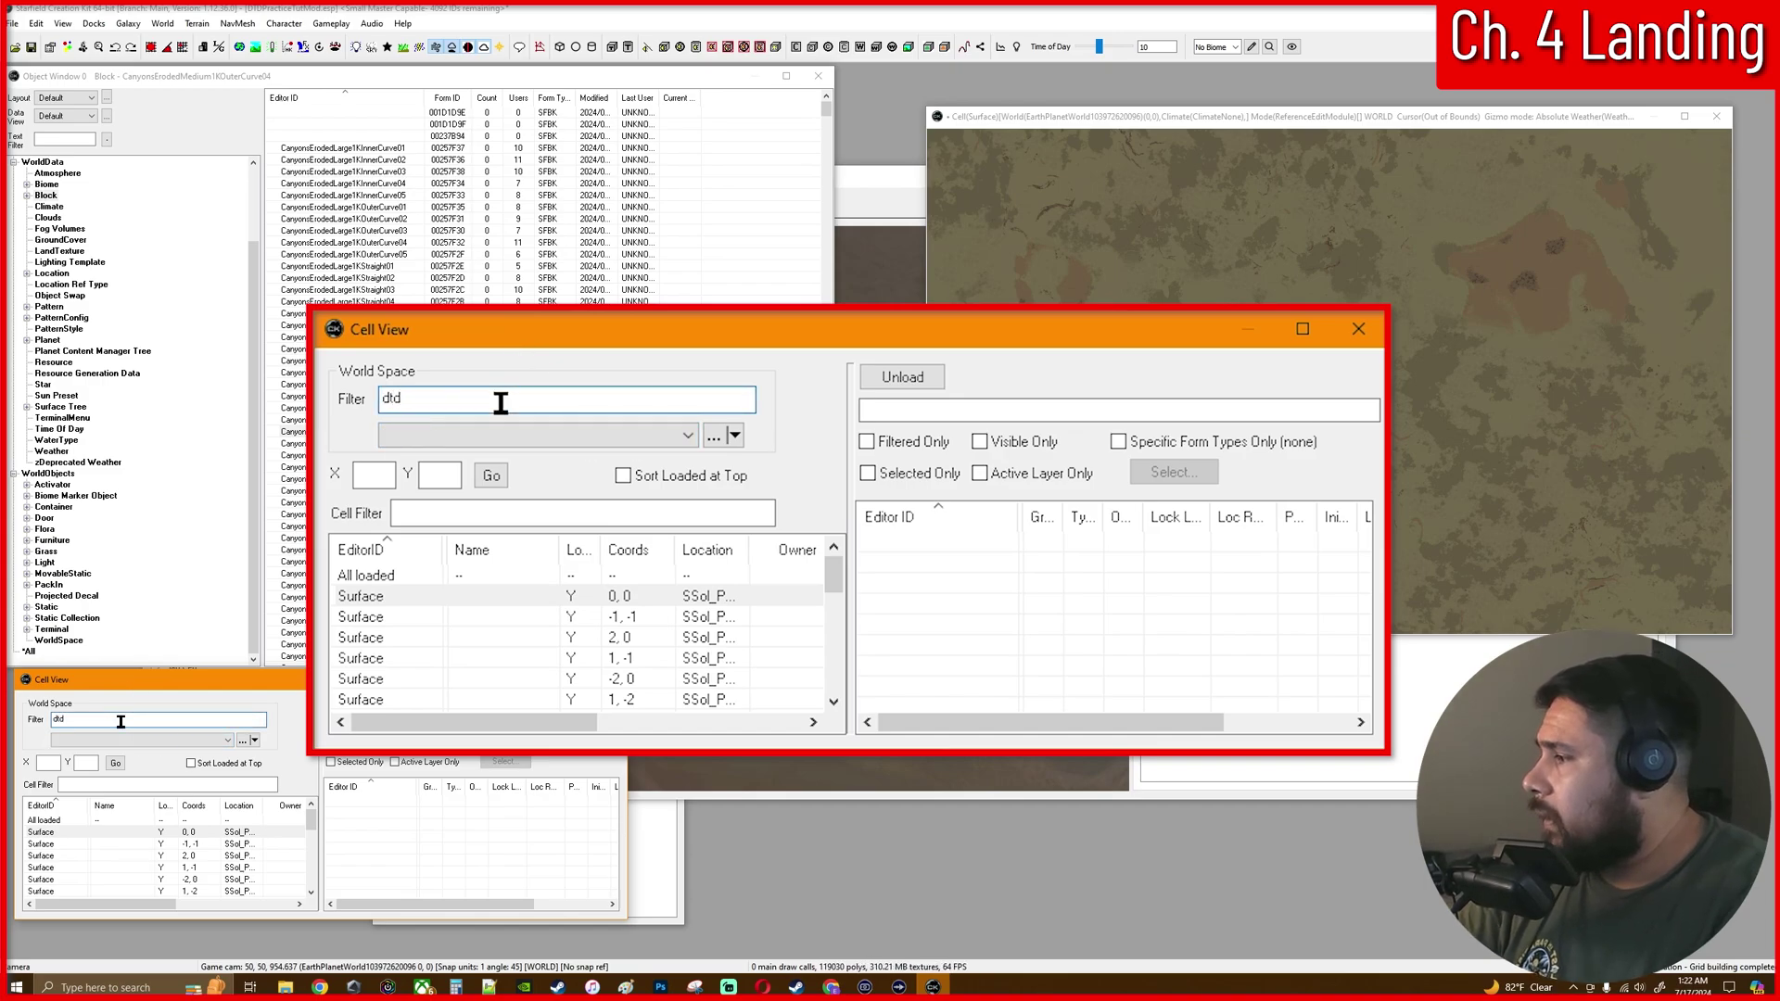
left_click(167, 739)
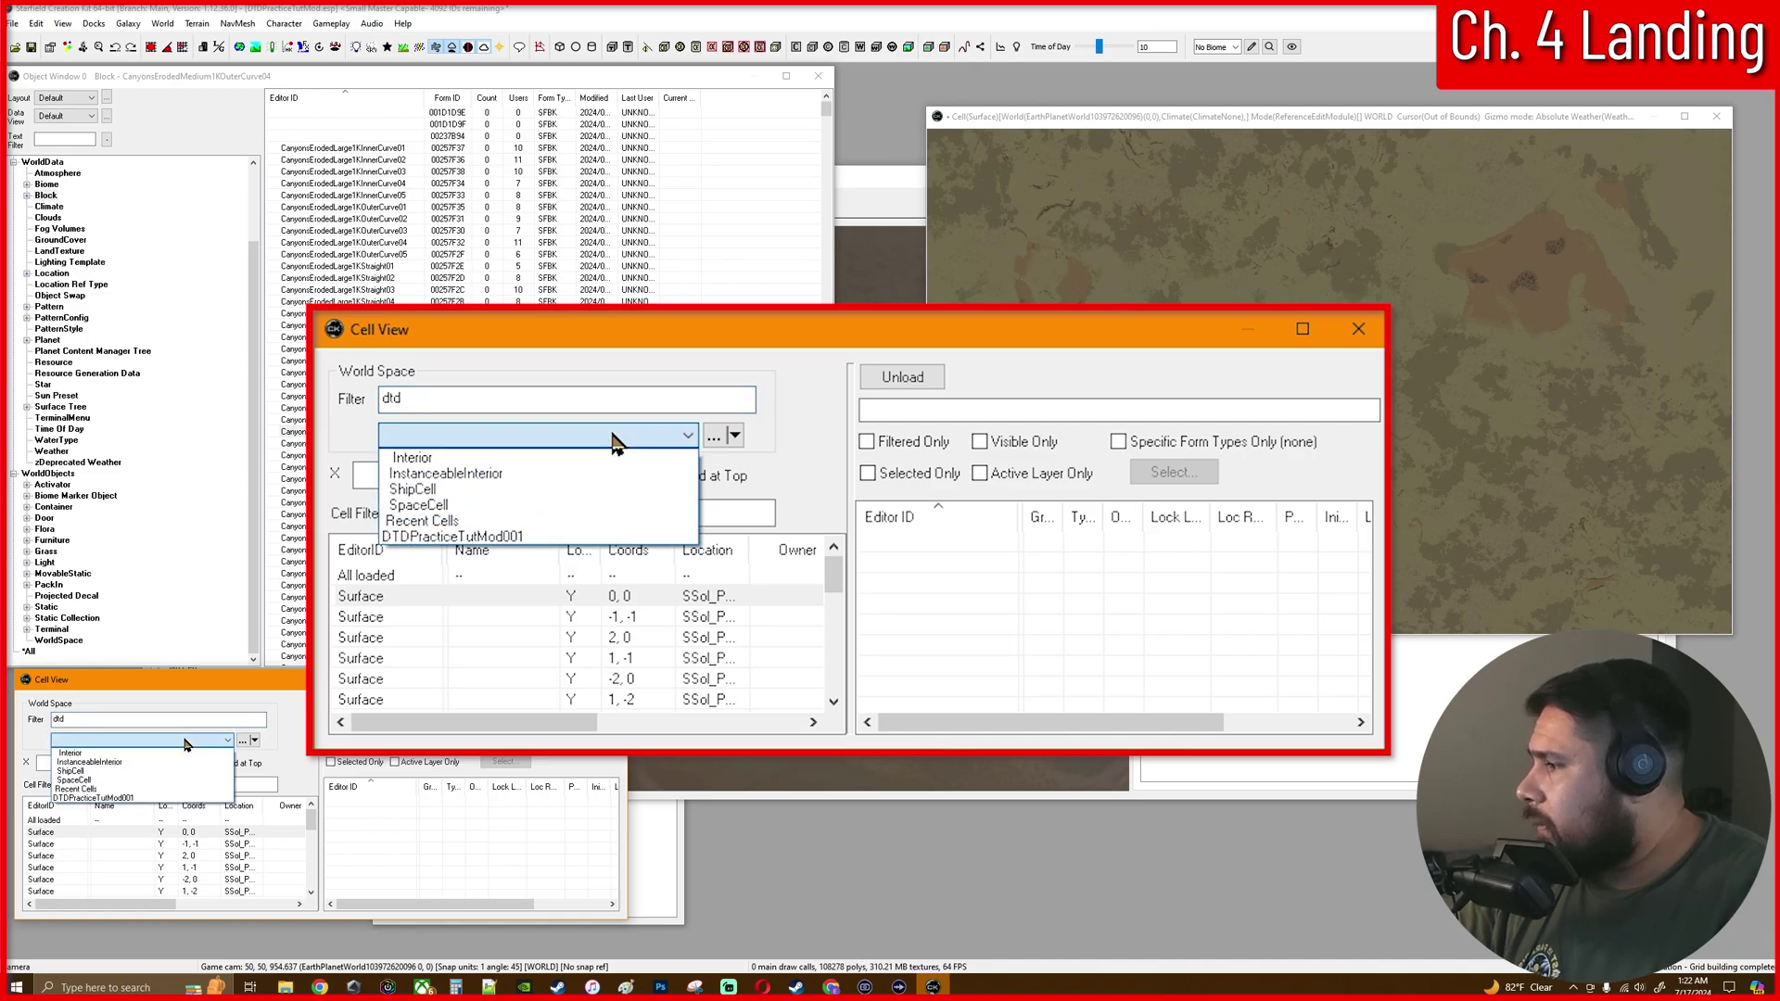
left_click(132, 802)
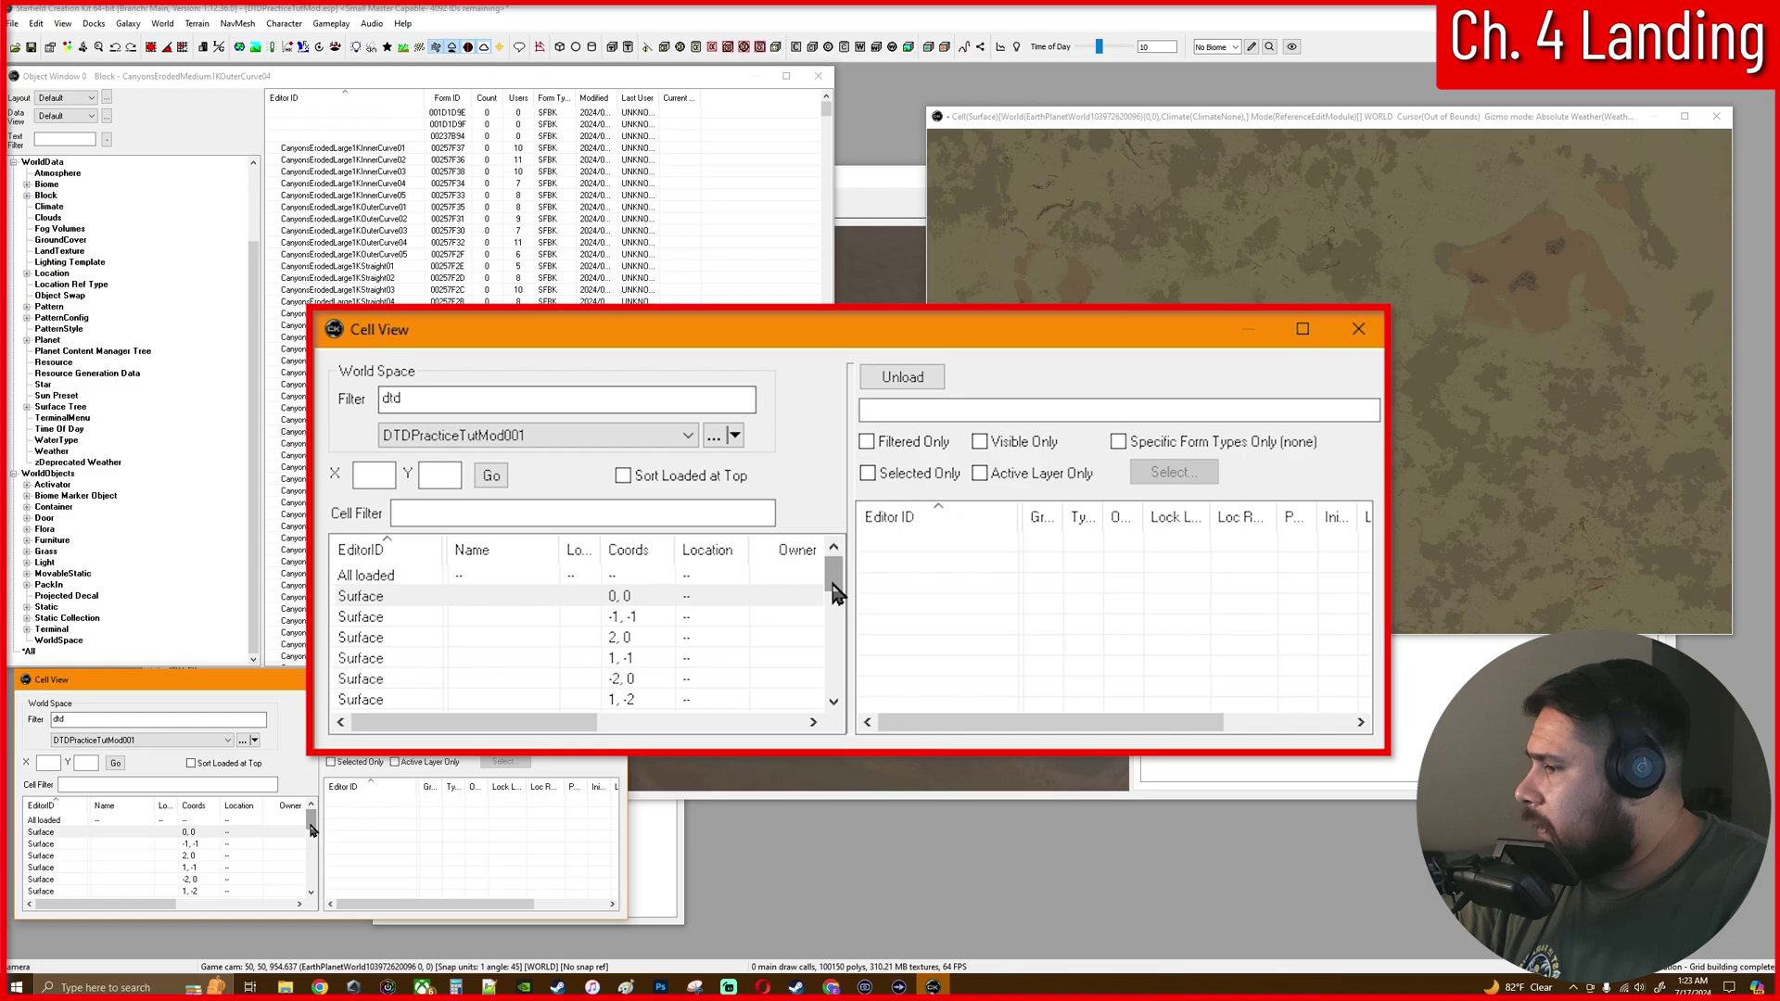
mouse_move(310, 819)
left_mouse_down()
mouse_move(314, 876)
mouse_move(311, 820)
left_mouse_up()
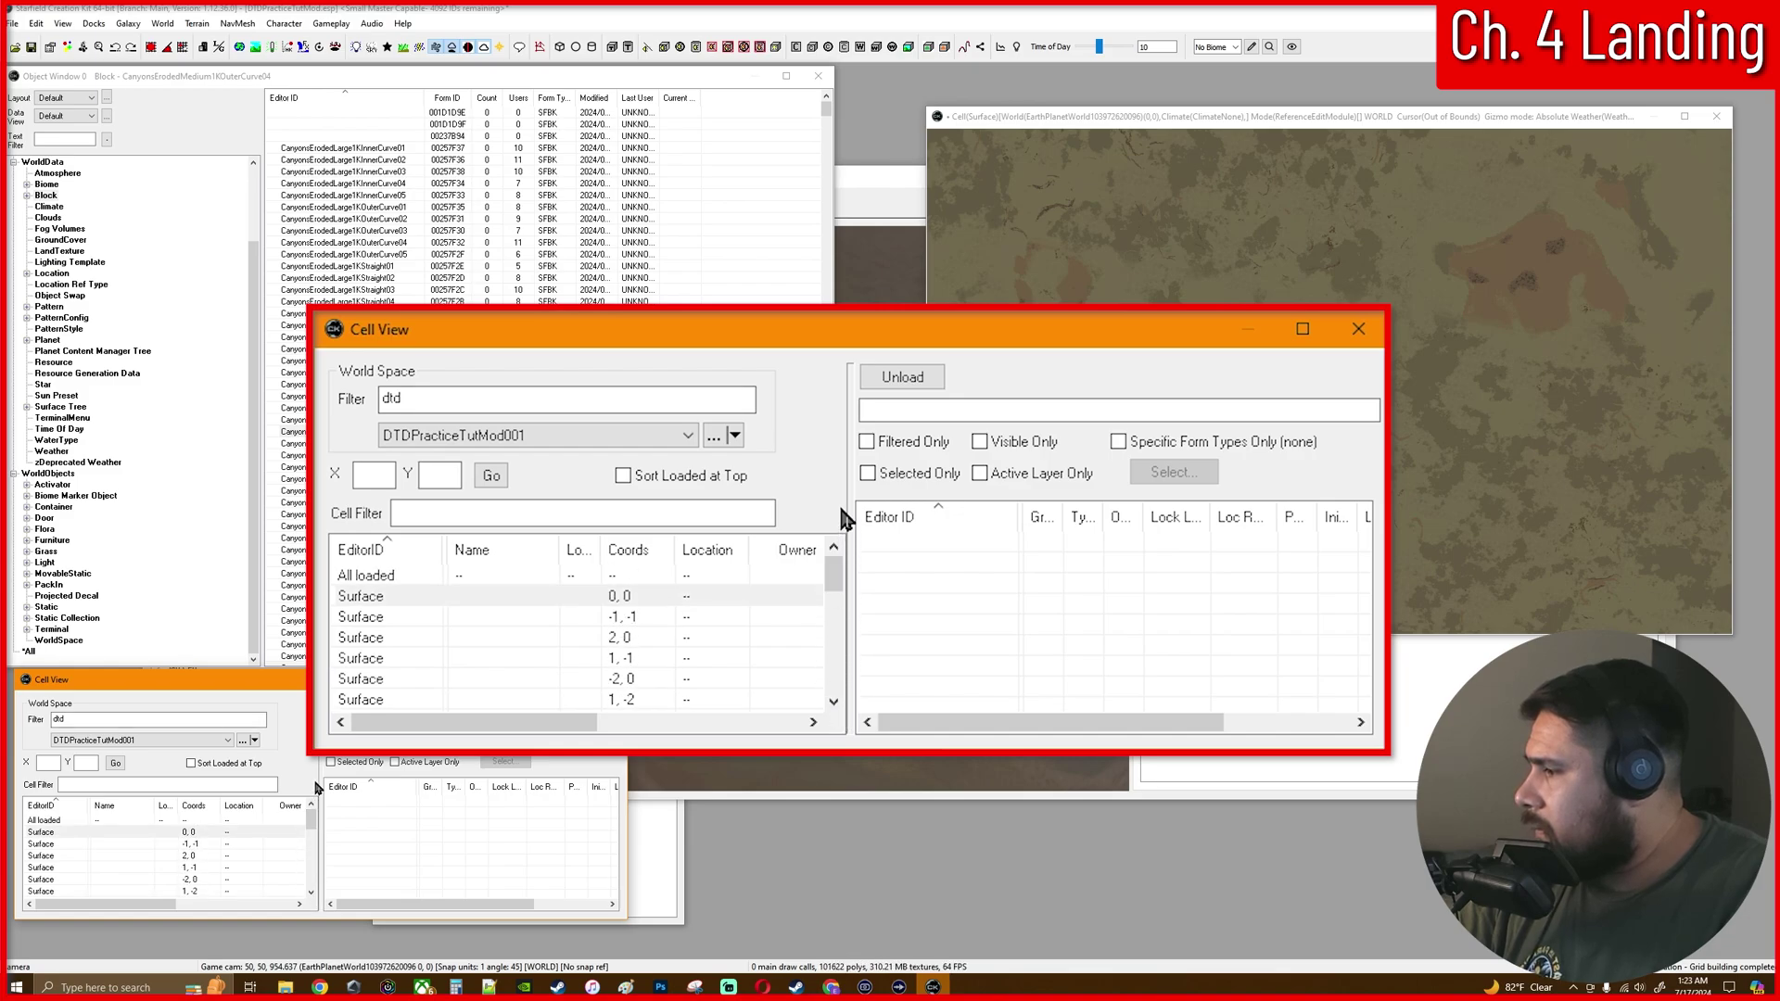
double_click(52, 834)
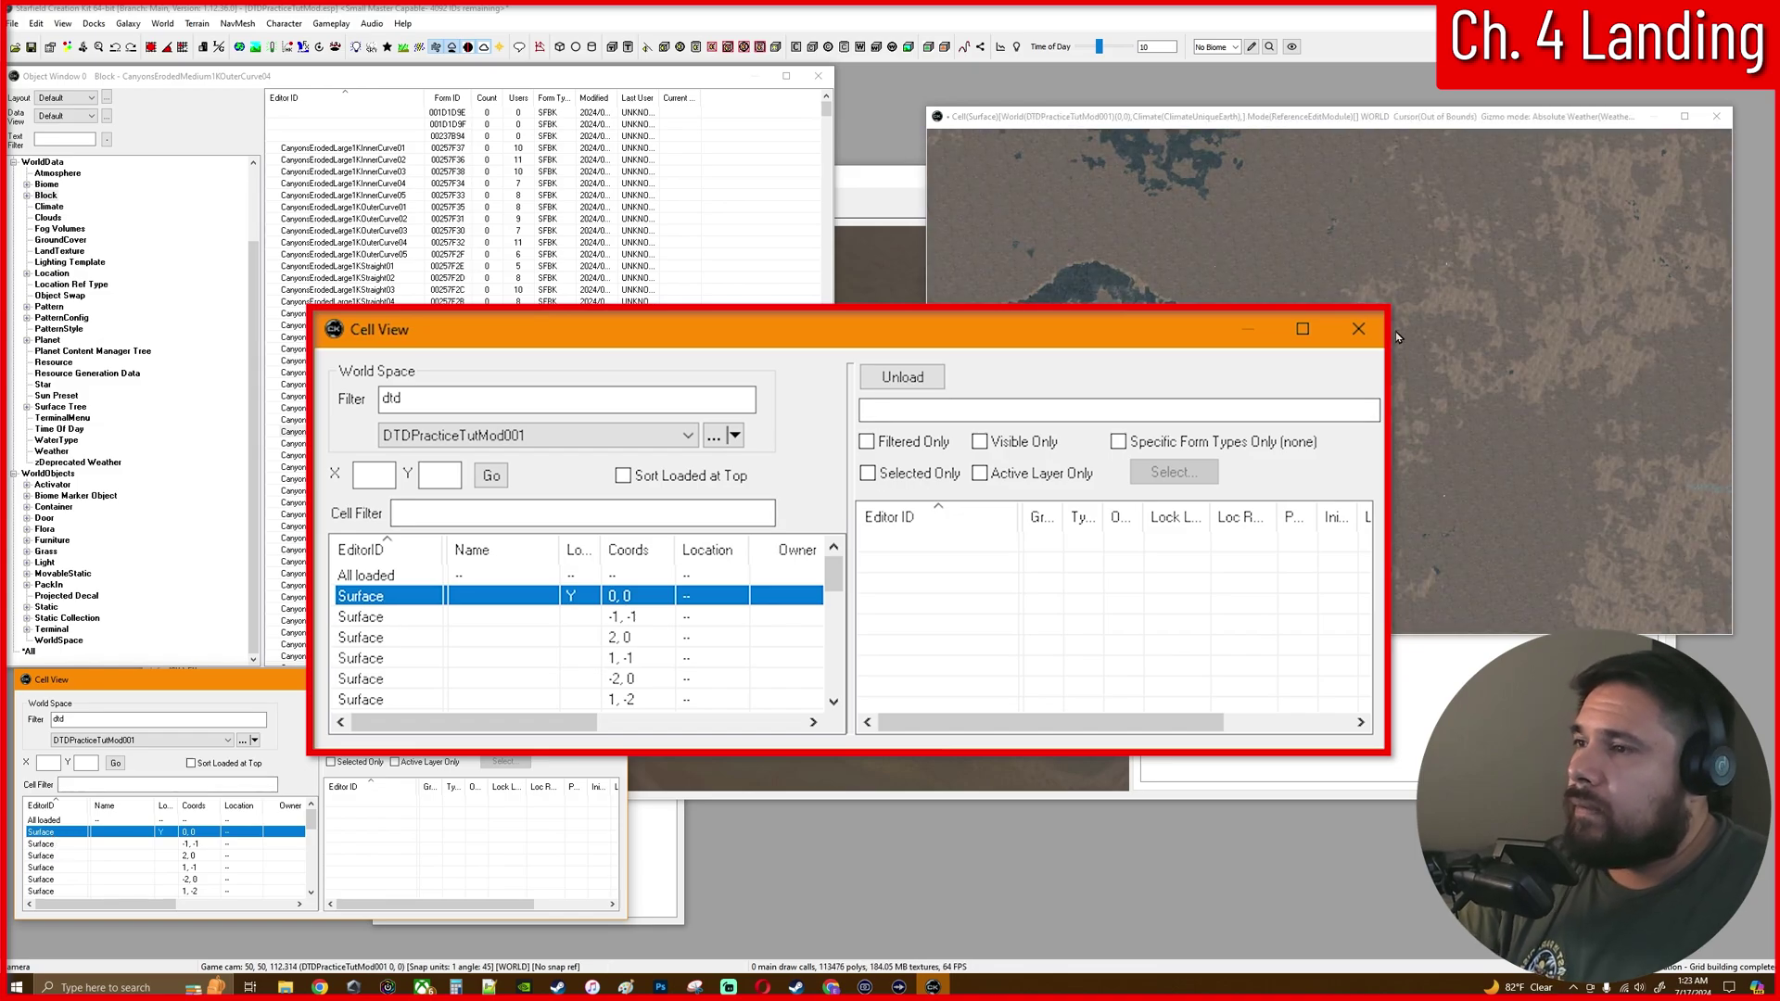
left_click(1398, 401)
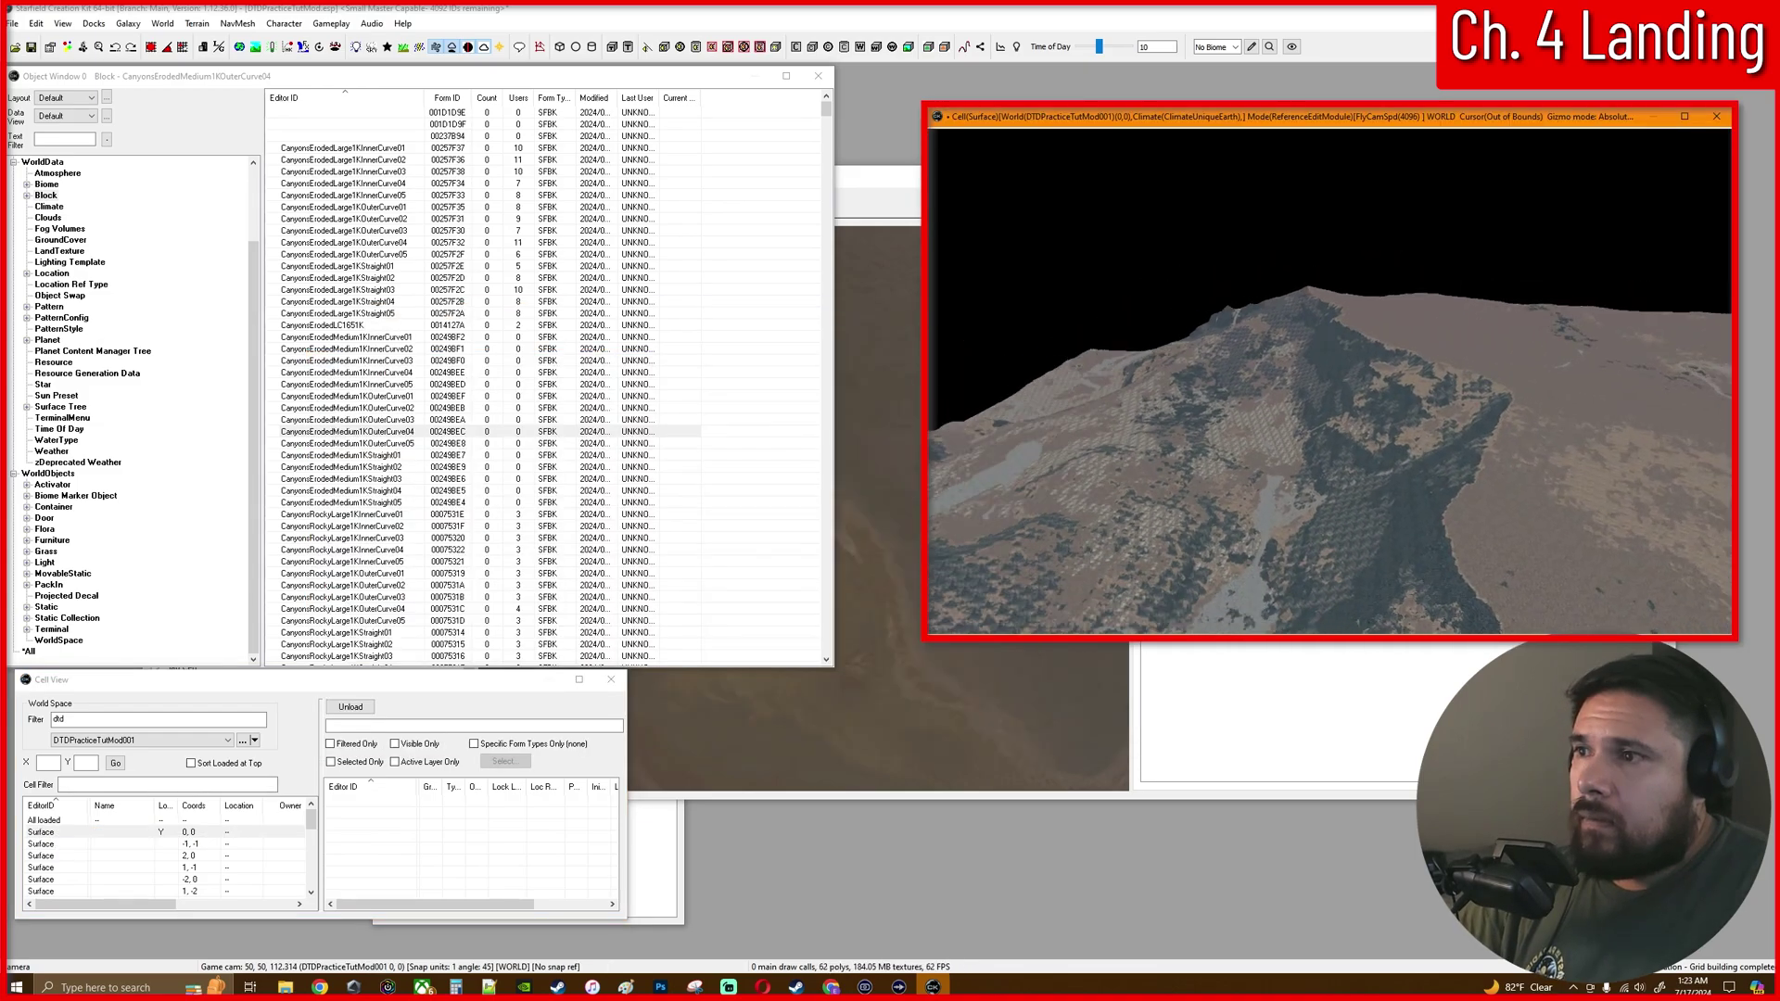
key("w")
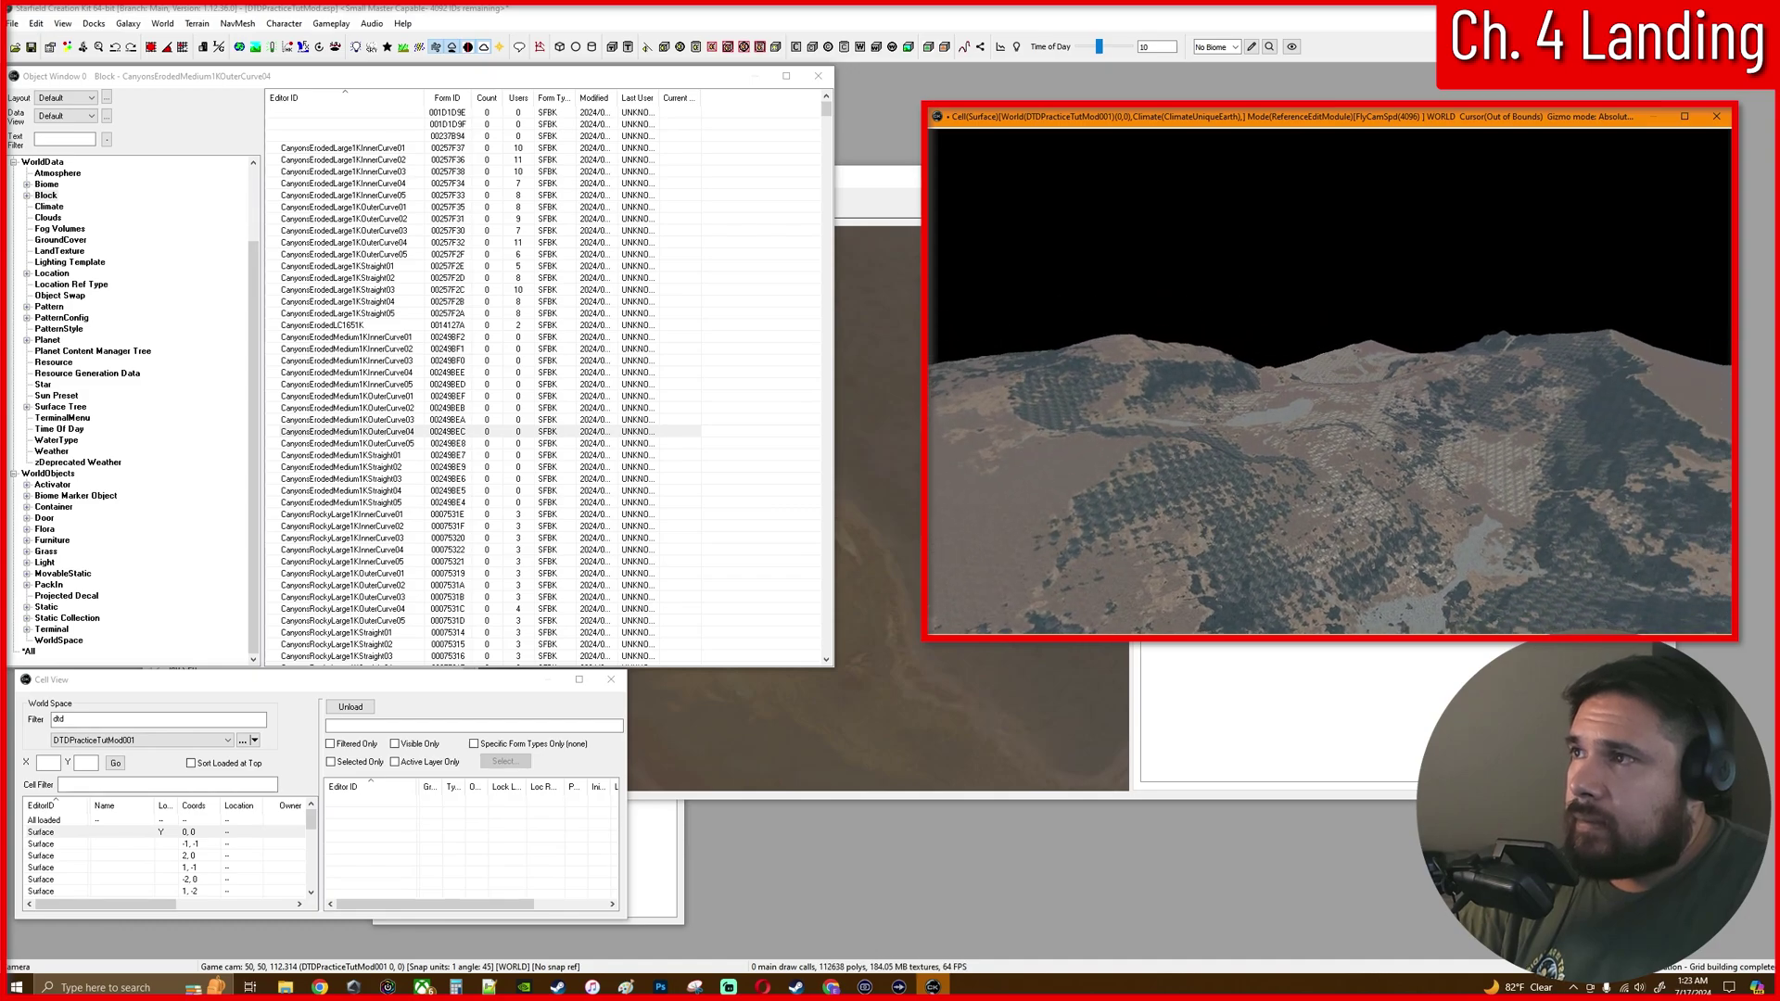
key("w")
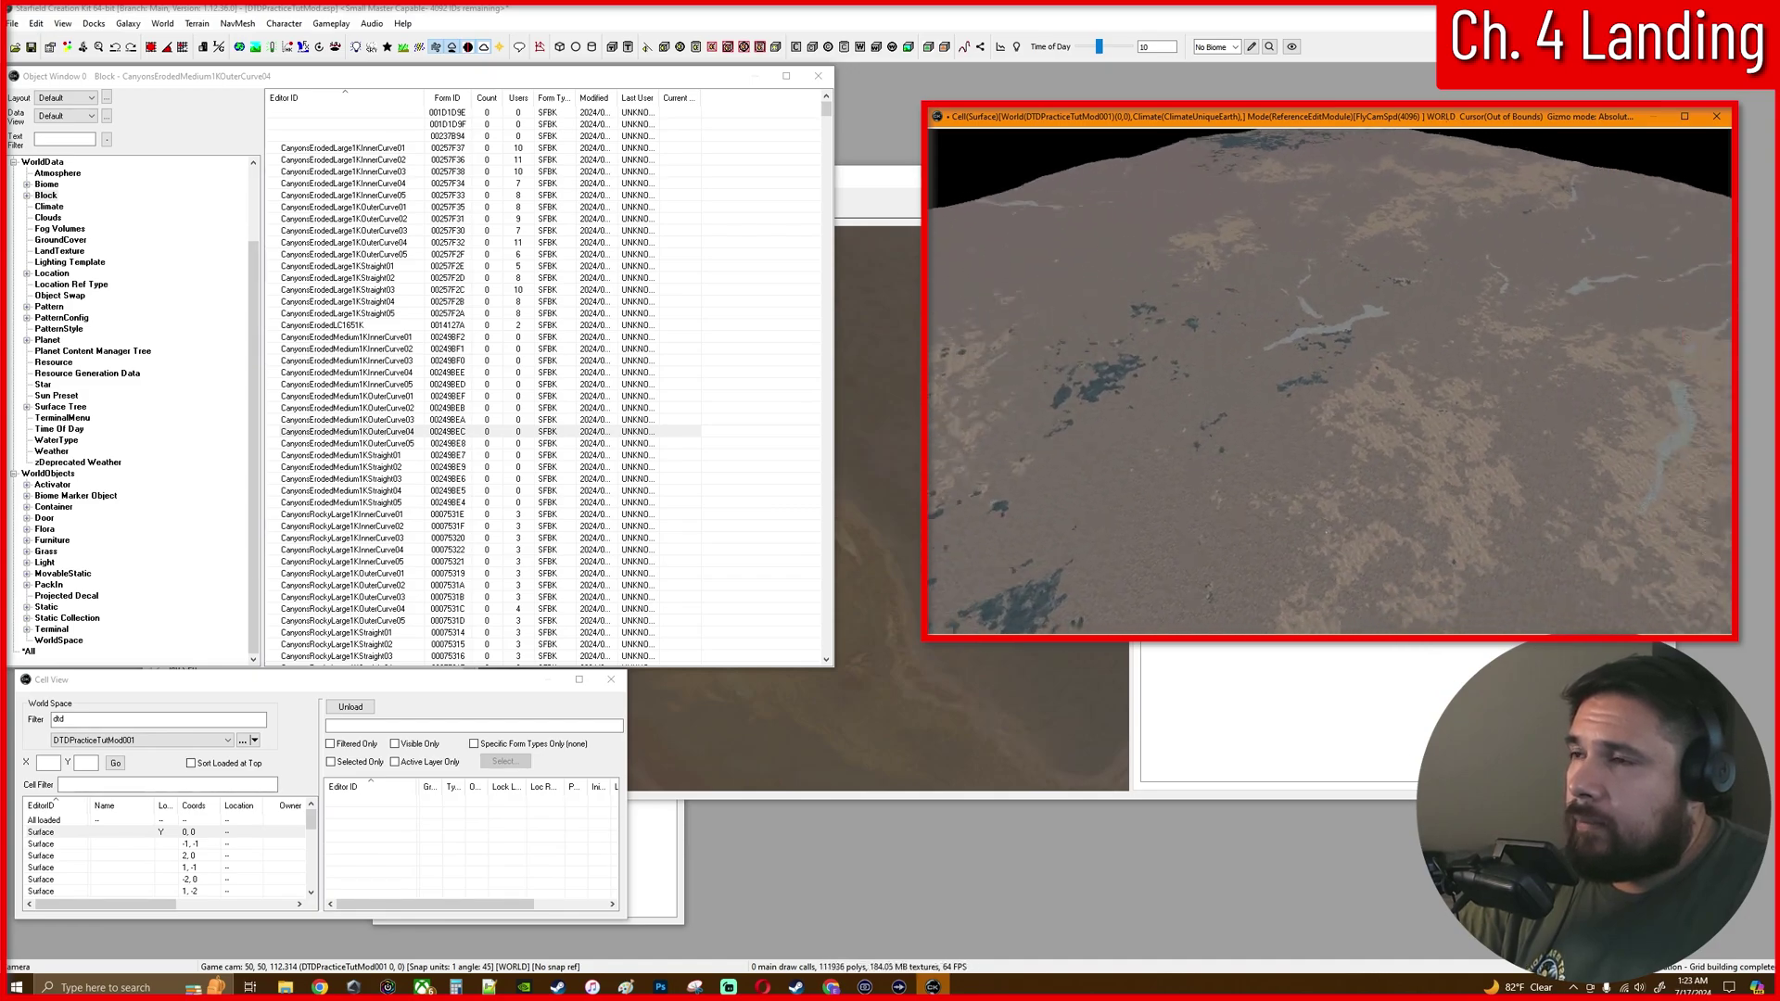
key("s")
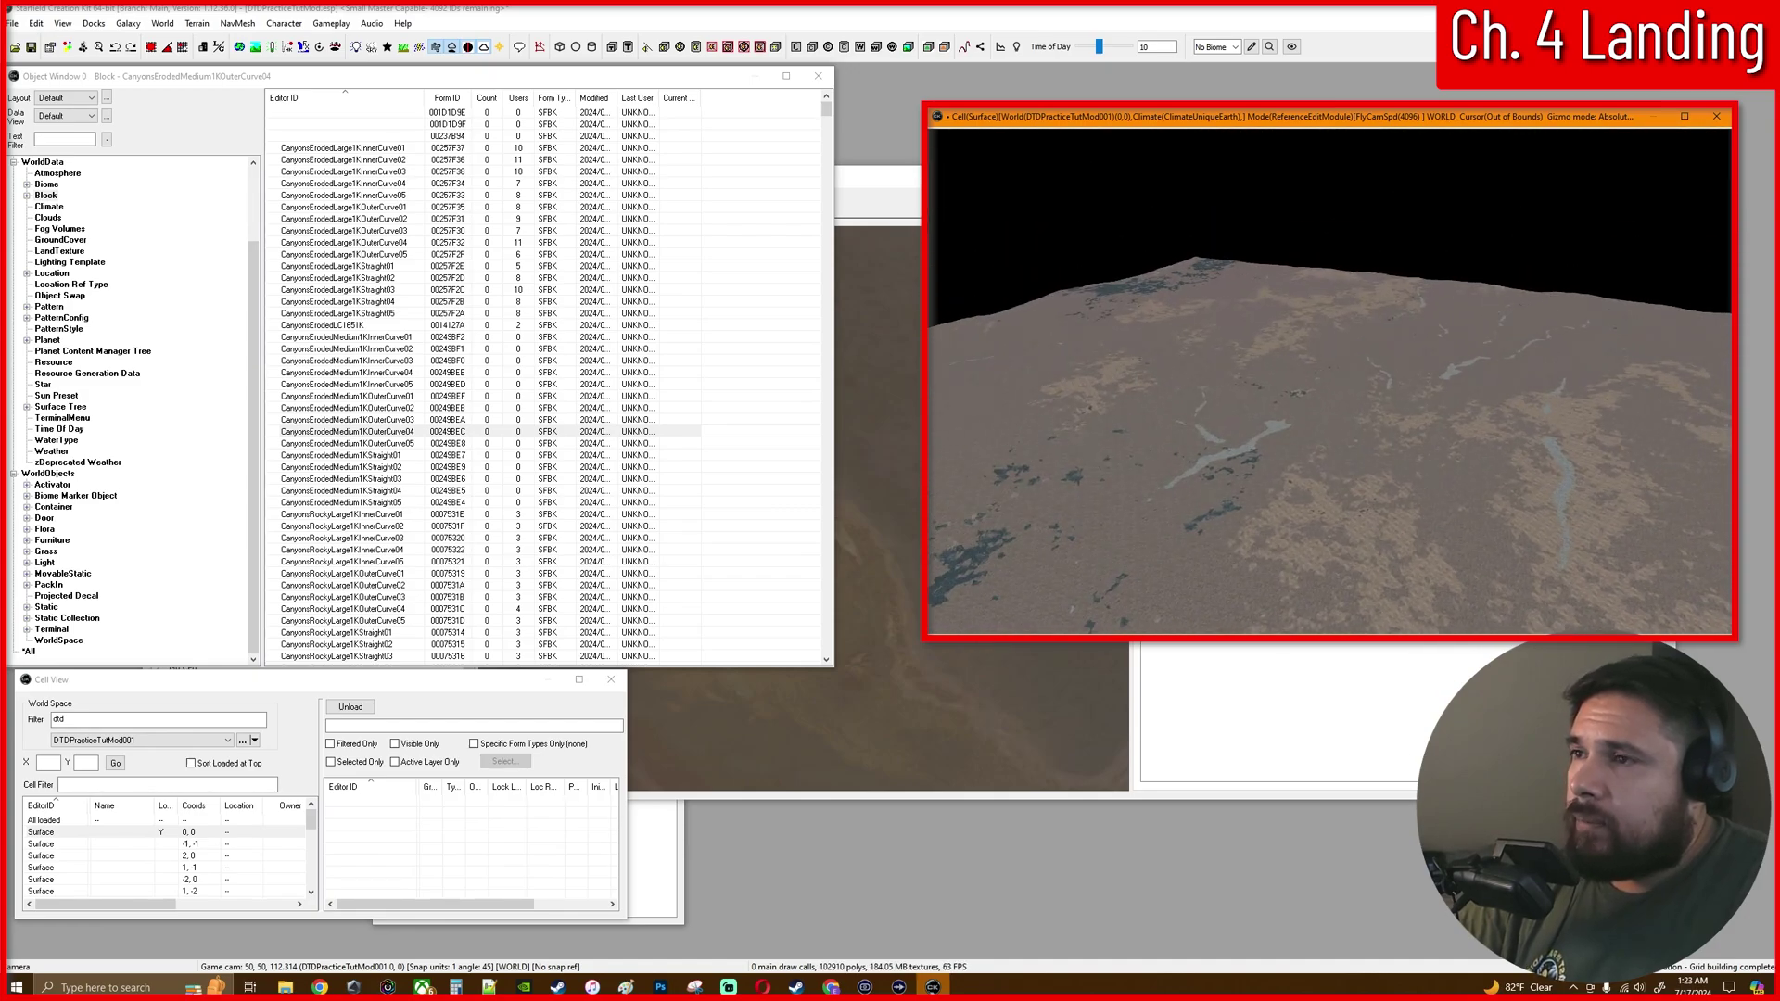
key("shift+f")
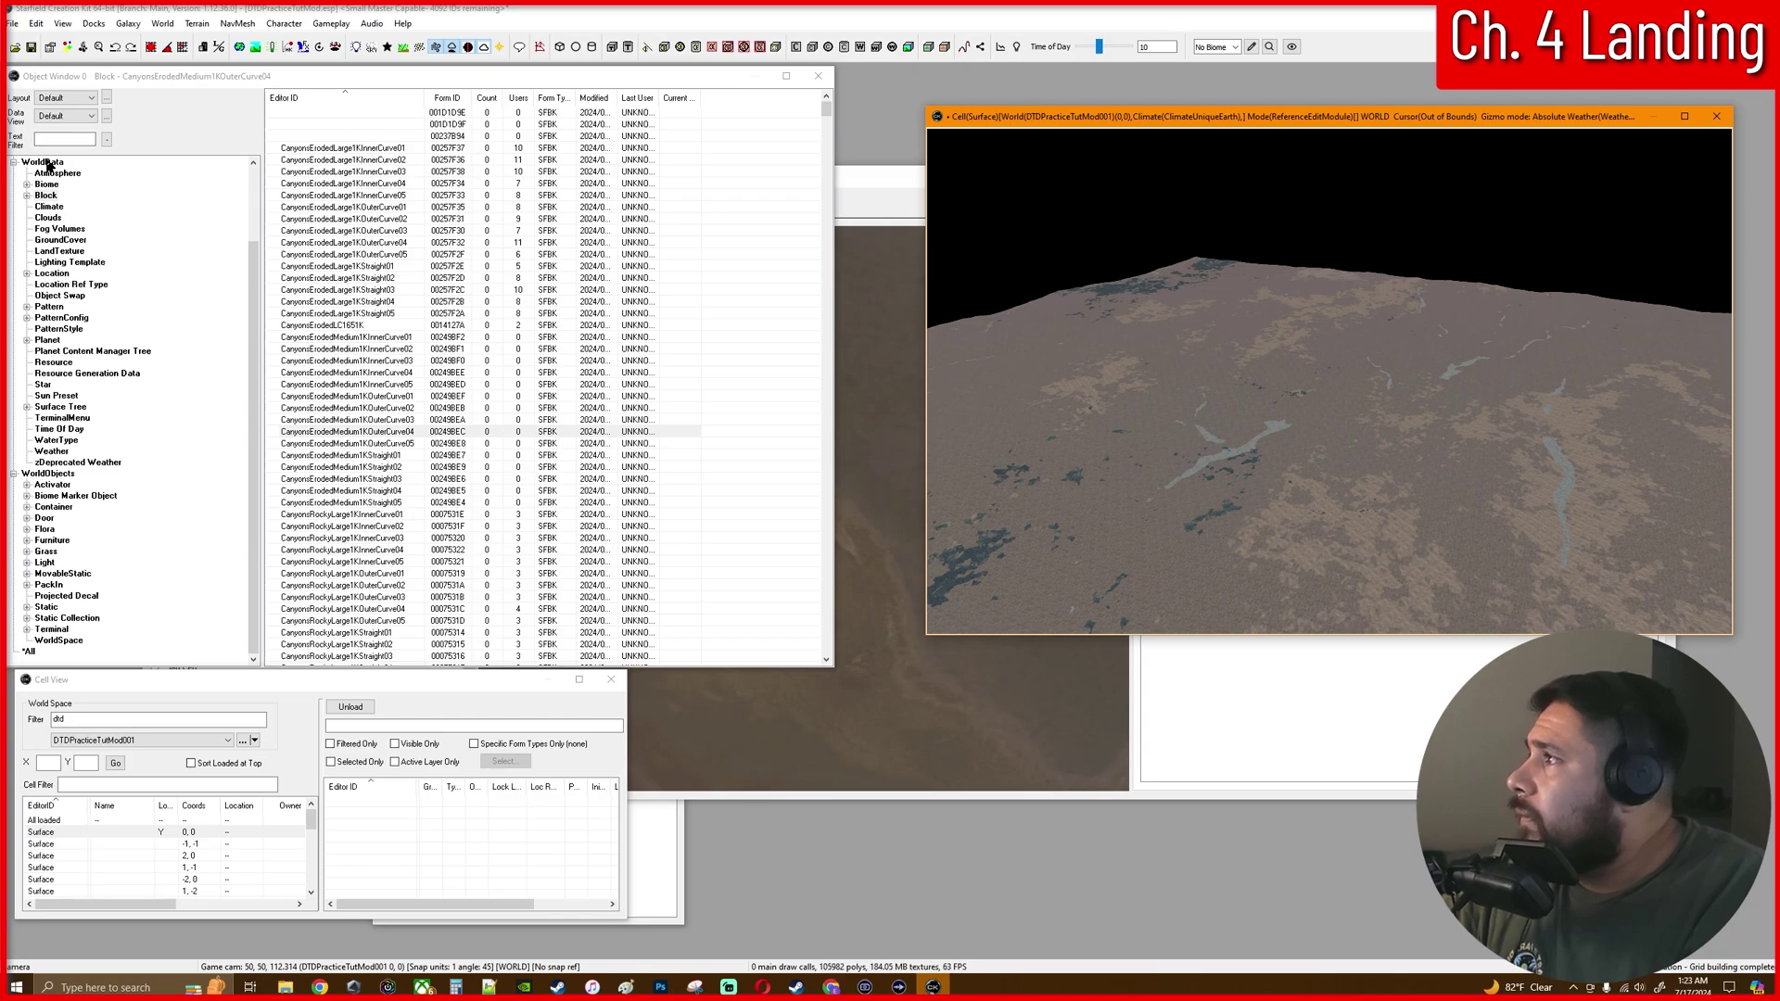
Filter Furniture for 'shiplandingmark' and drop ShipLandingMarker_80m_Large into the cell
left_click(52, 541)
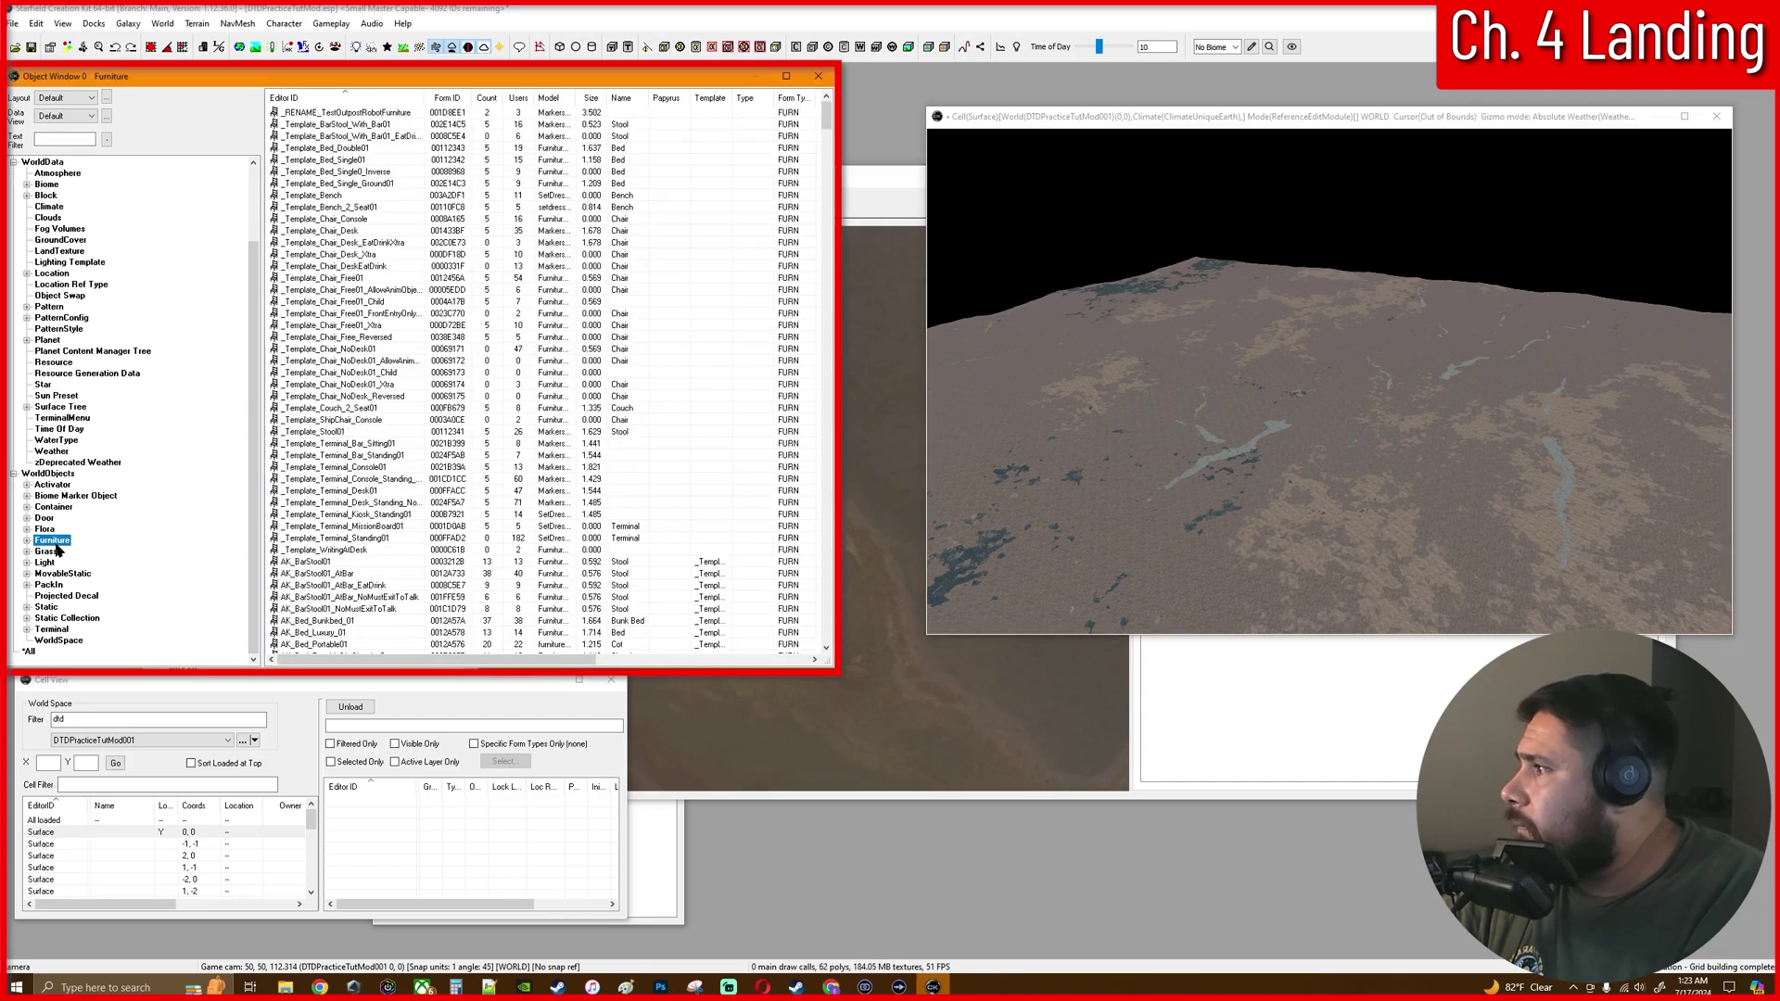
left_click(61, 139)
type("shi")
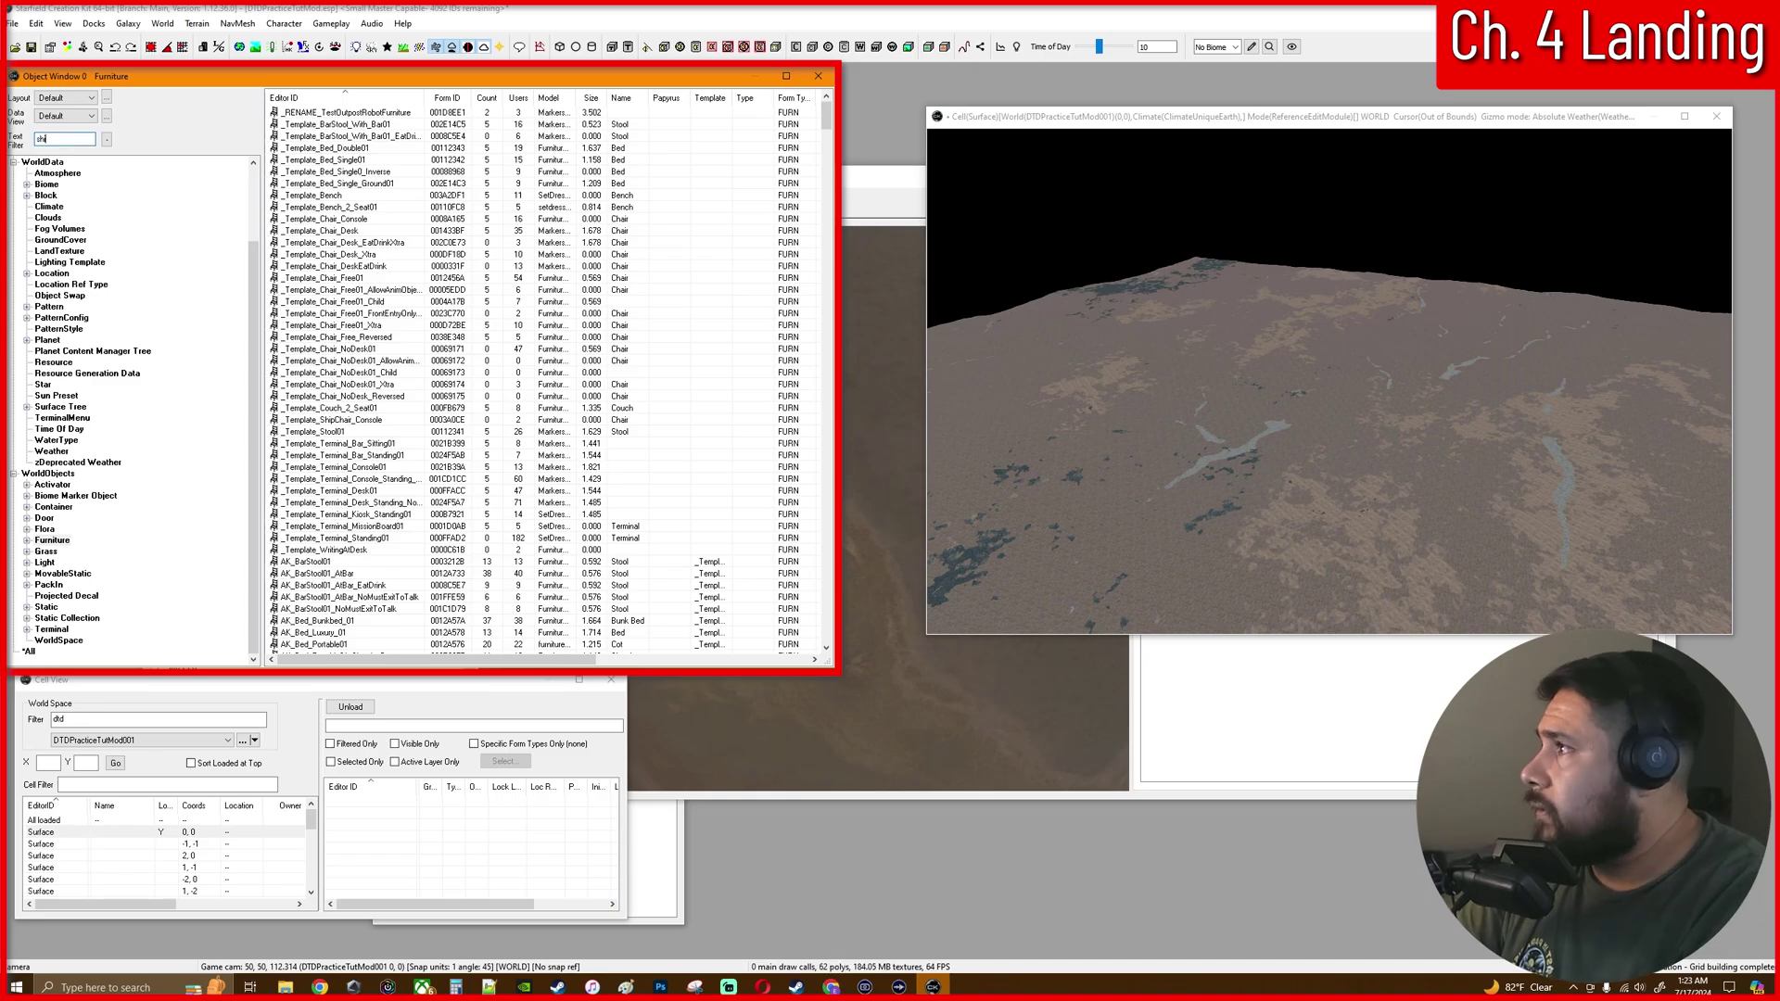
type("plandingmark")
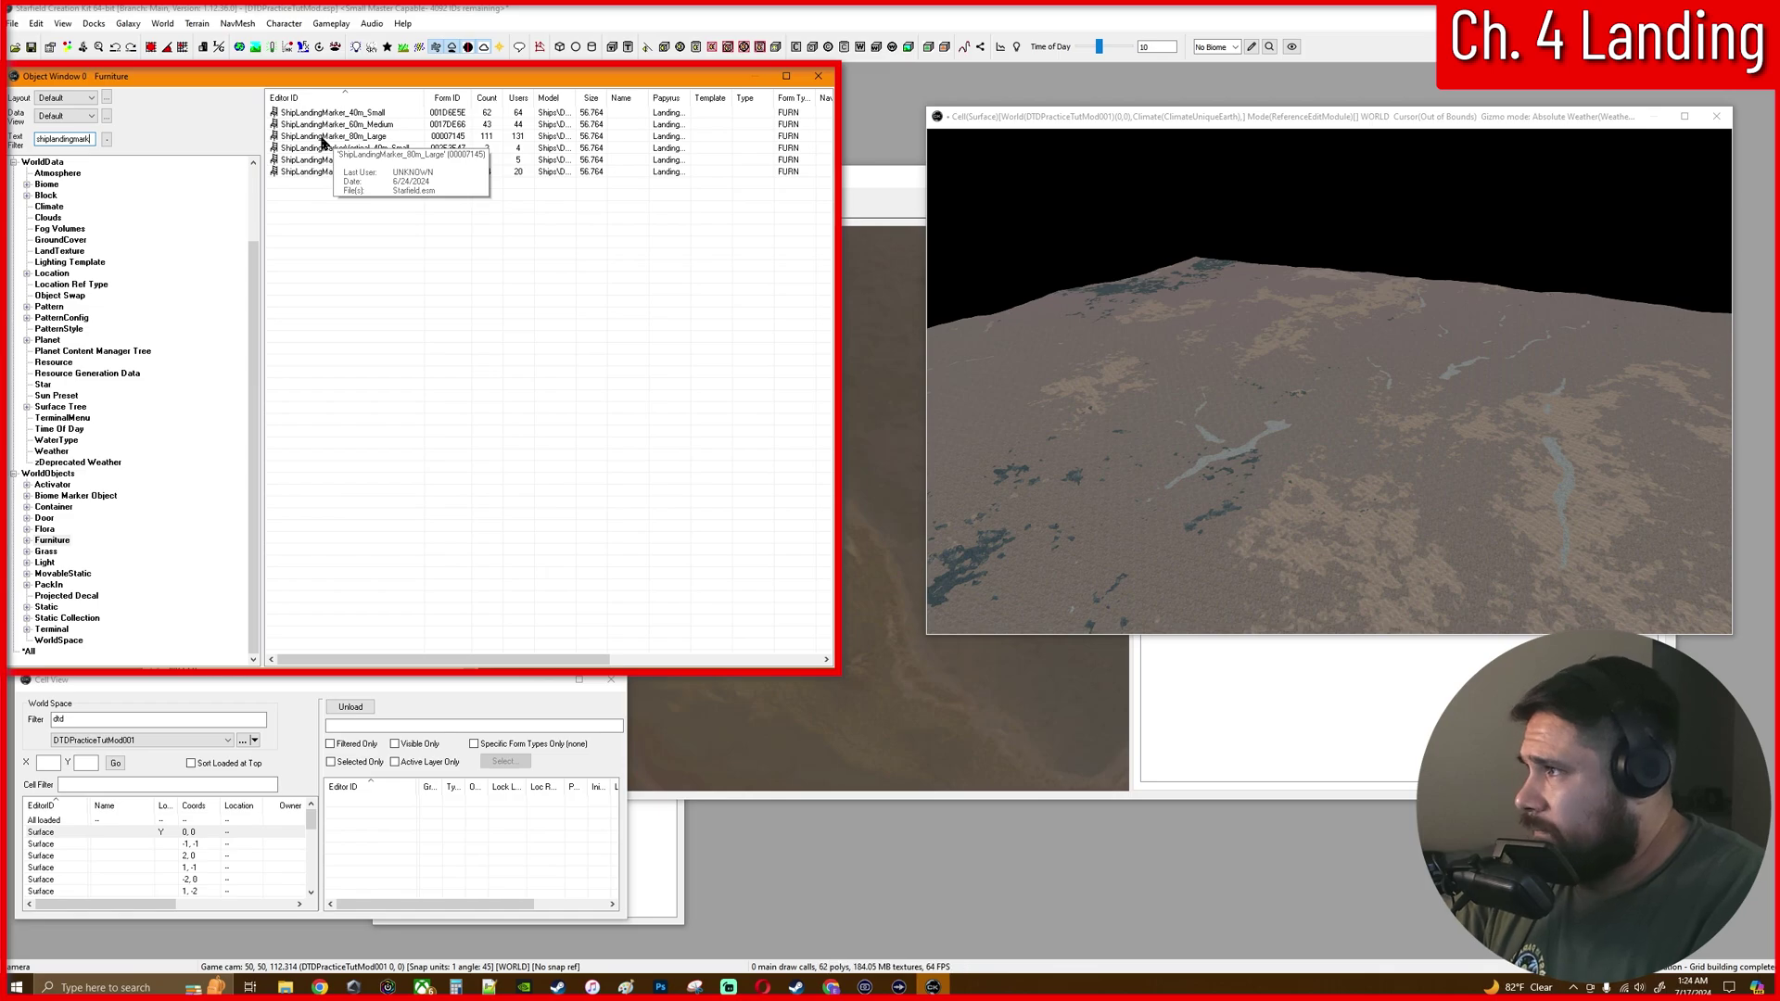
left_click_drag(324, 140, 351, 142)
left_click_drag(1321, 385, 1395, 458)
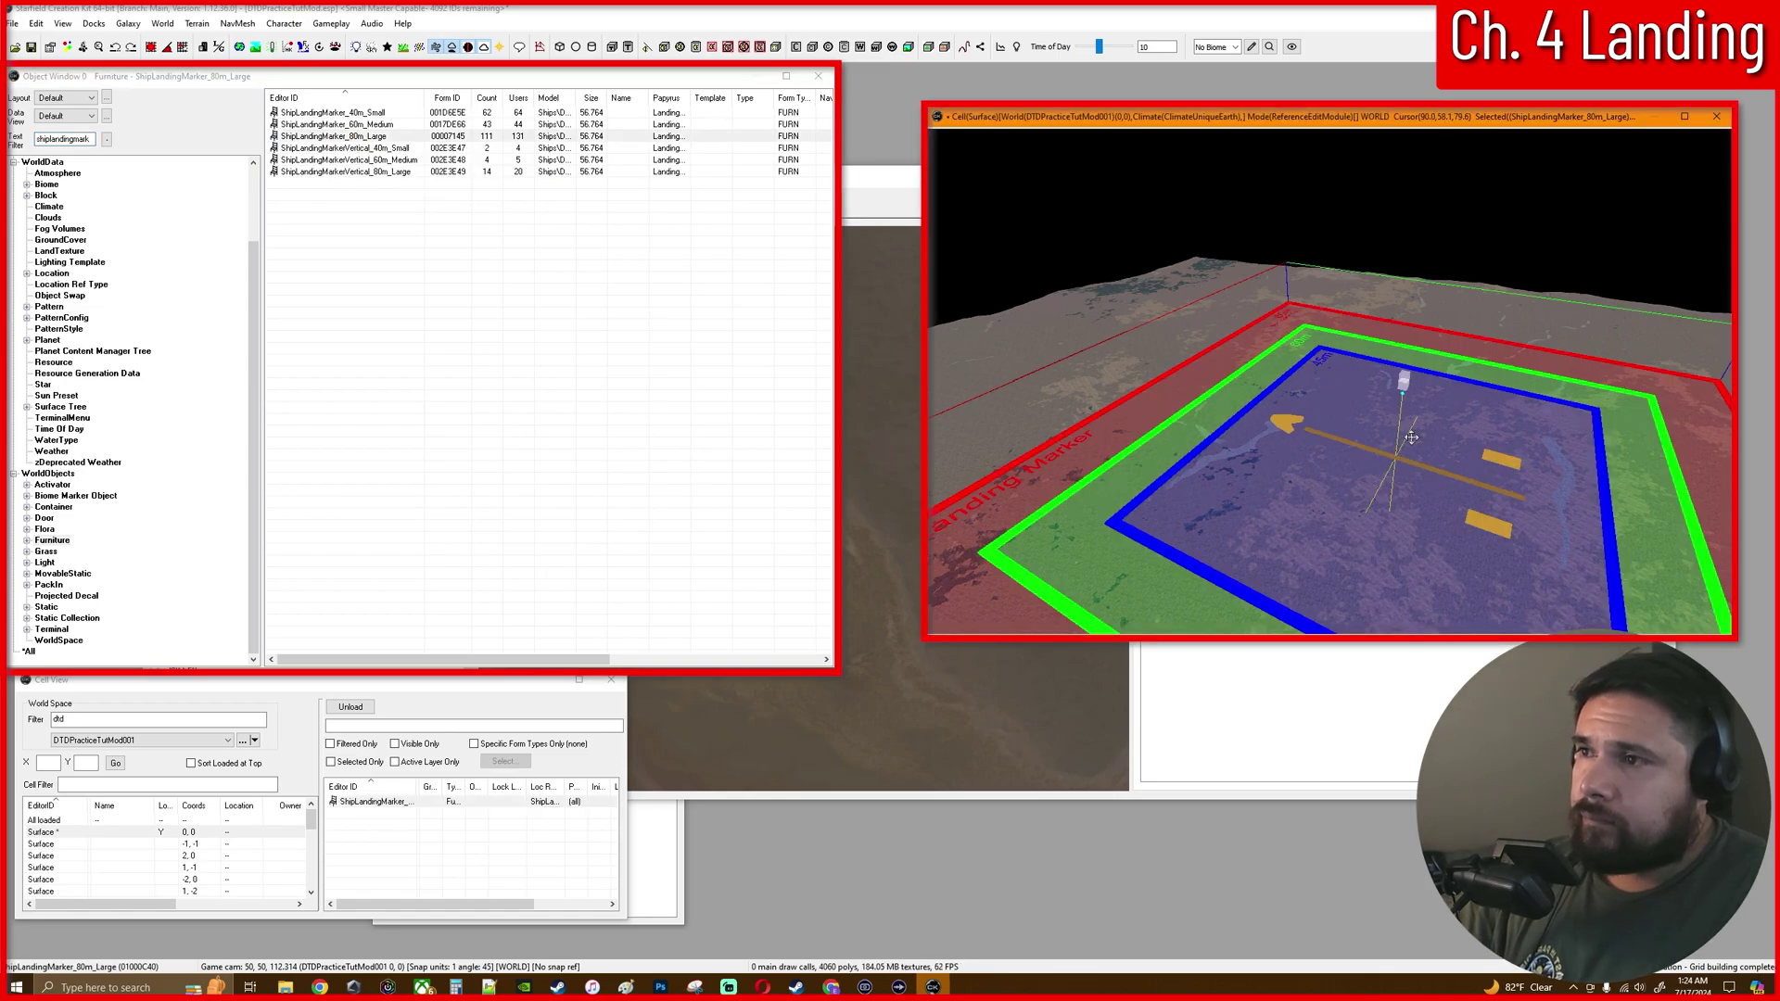
Lower the landing marker onto the flat terrain and adjust its position
scroll(1391, 436, "down", 3)
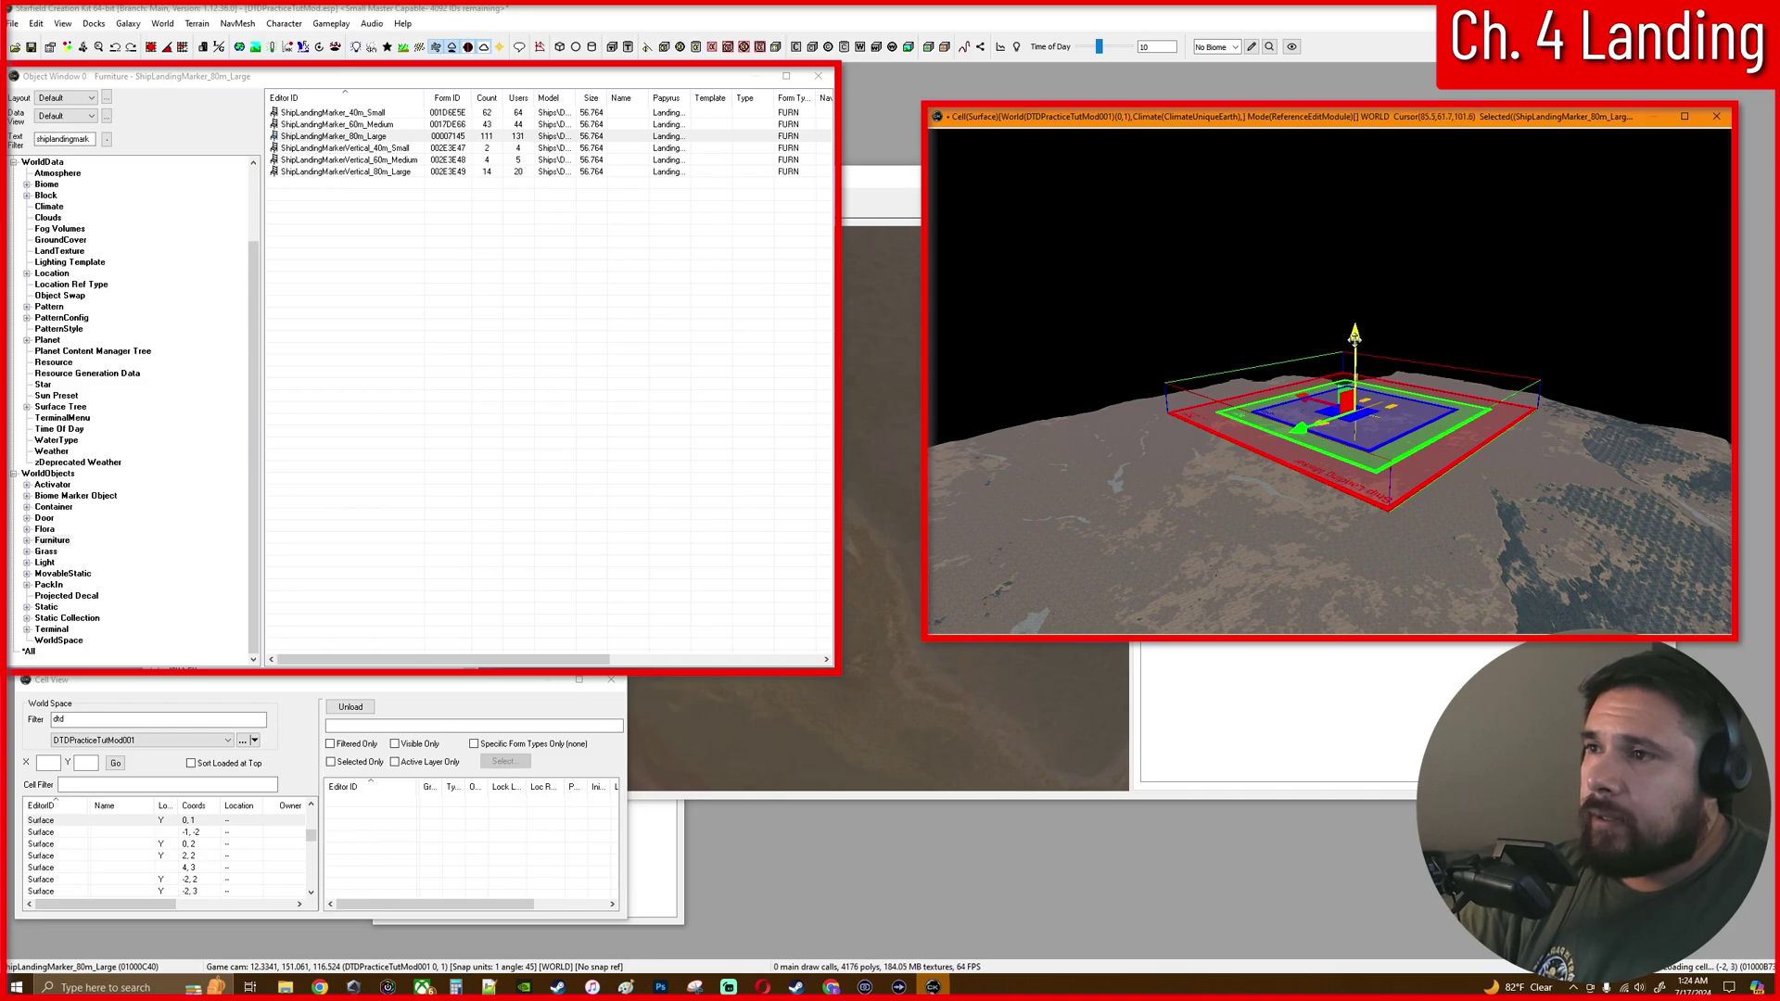
mouse_move(1355, 336)
left_mouse_down()
mouse_move(1358, 310)
mouse_move(1384, 370)
mouse_move(1354, 358)
left_mouse_up()
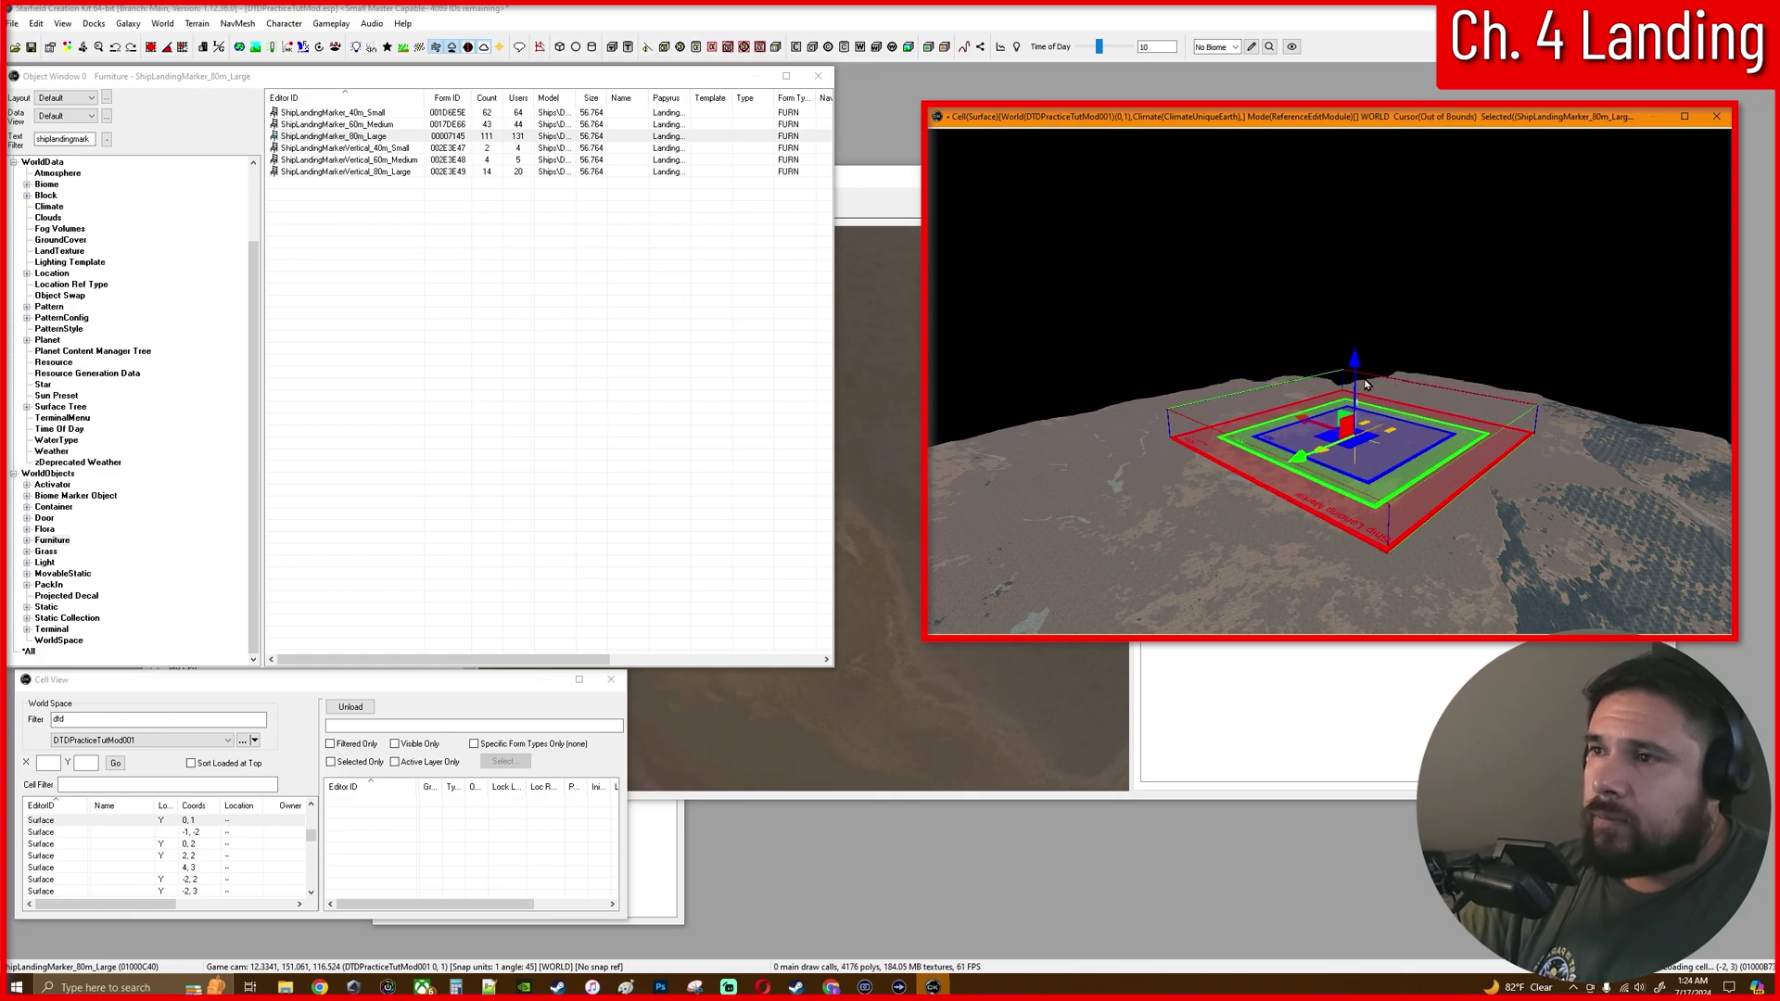
key("e")
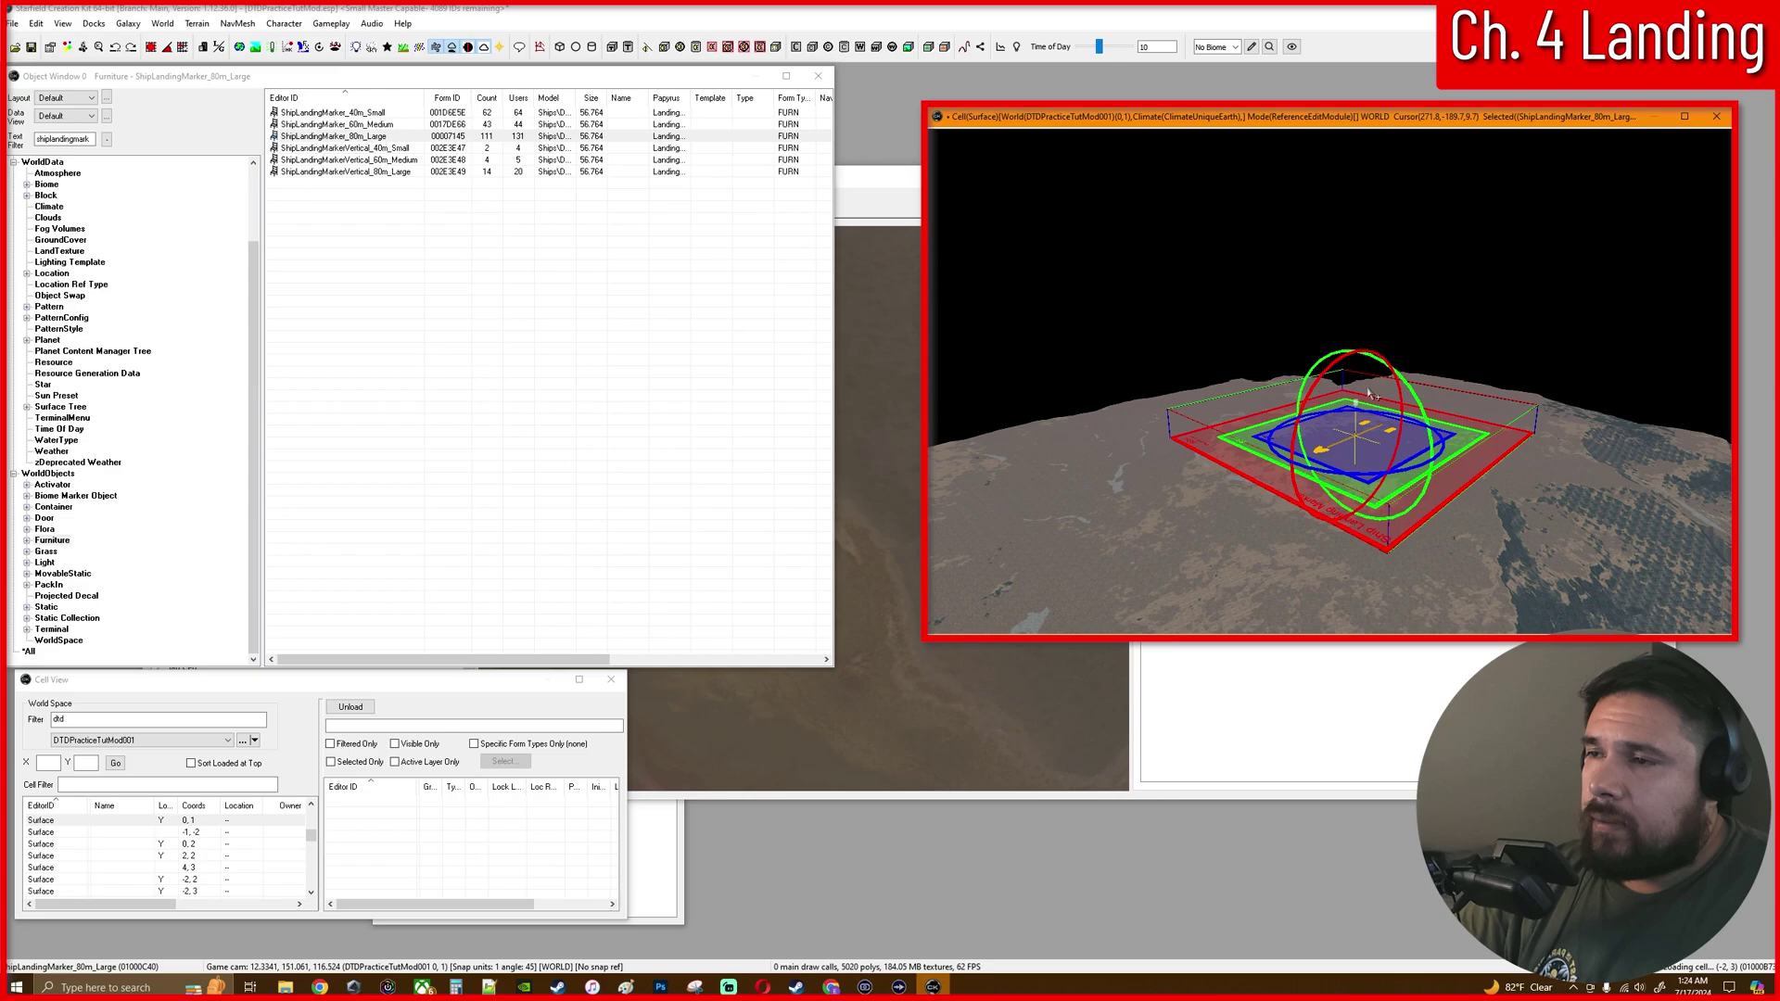
key("w")
scroll(1375, 371, "down", 4)
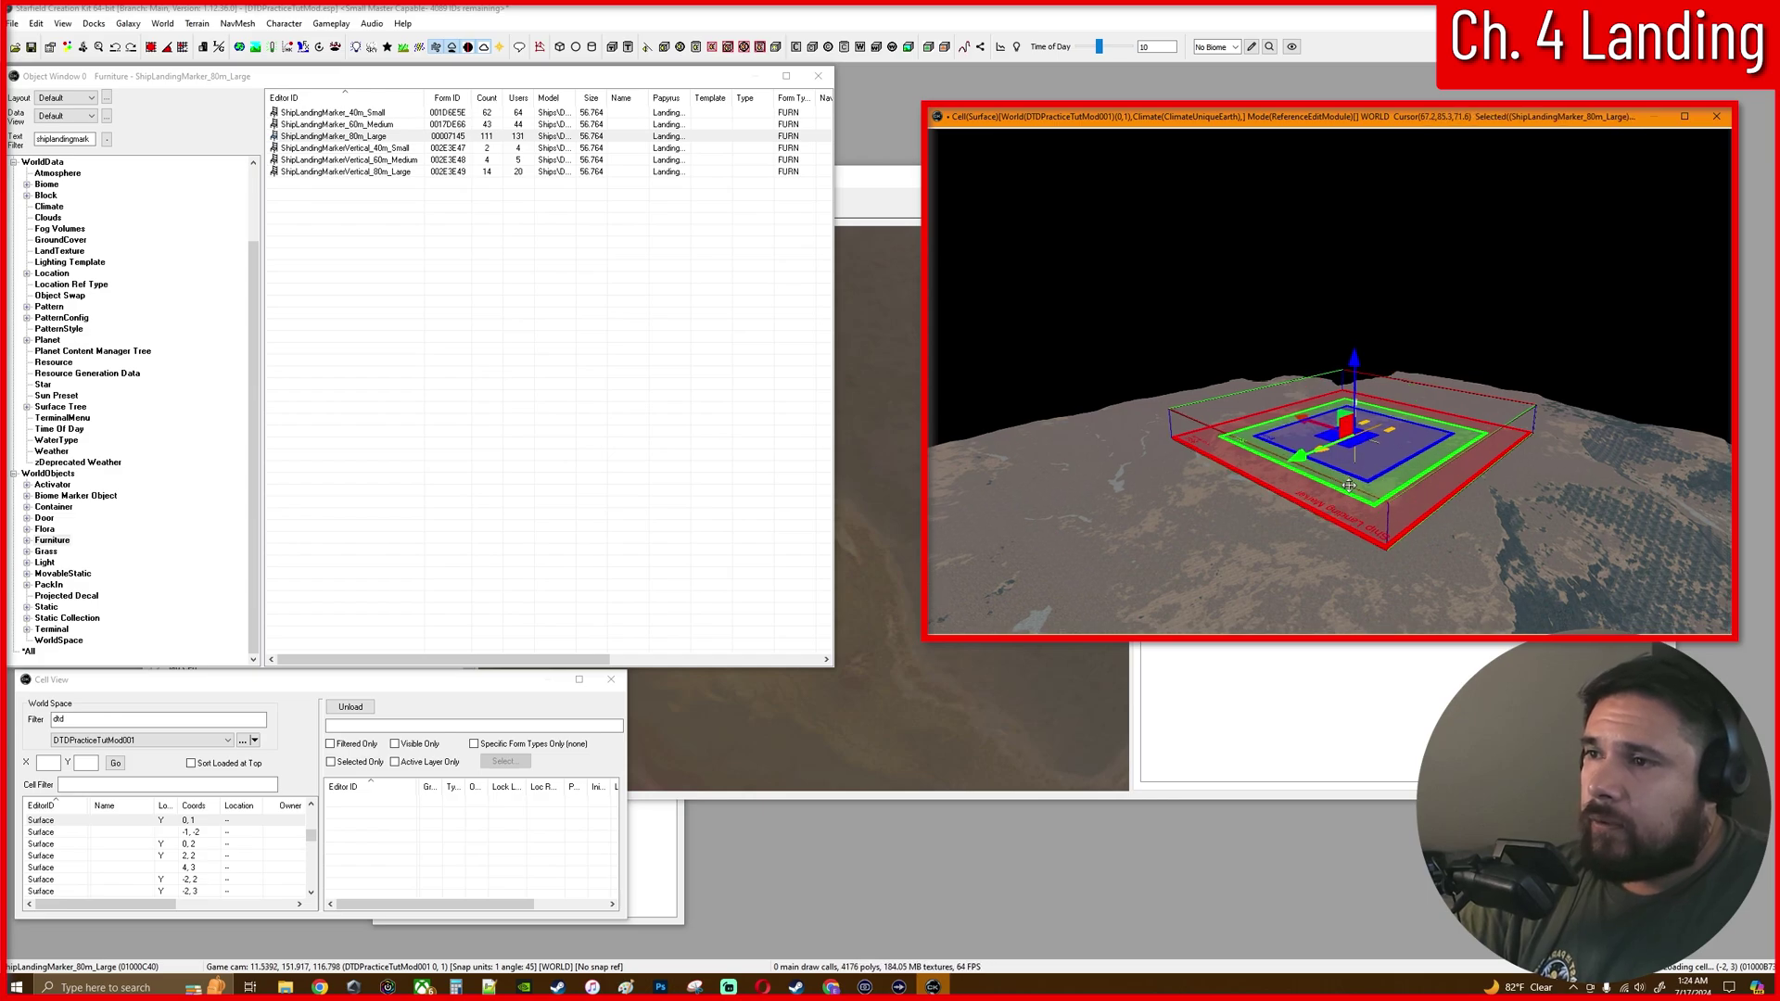
mouse_move(1355, 353)
left_mouse_down()
mouse_move(1356, 612)
mouse_move(1357, 512)
left_mouse_up()
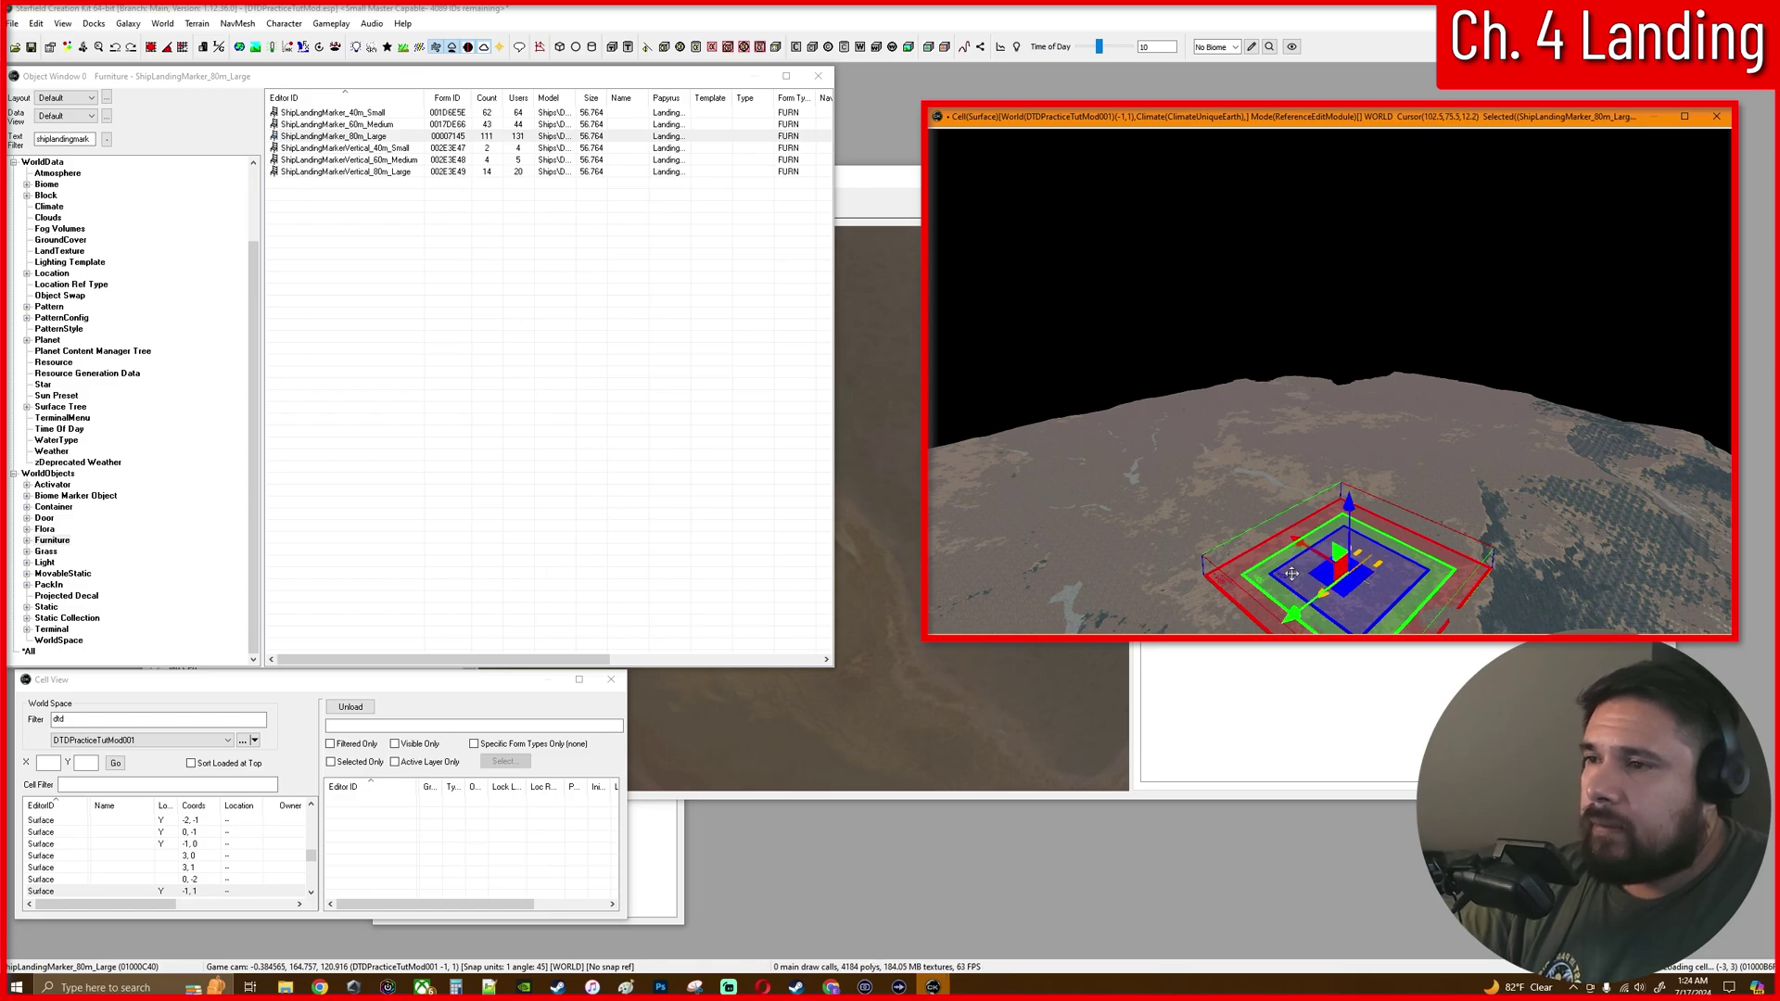
middle_click_drag(1292, 573, 1285, 325)
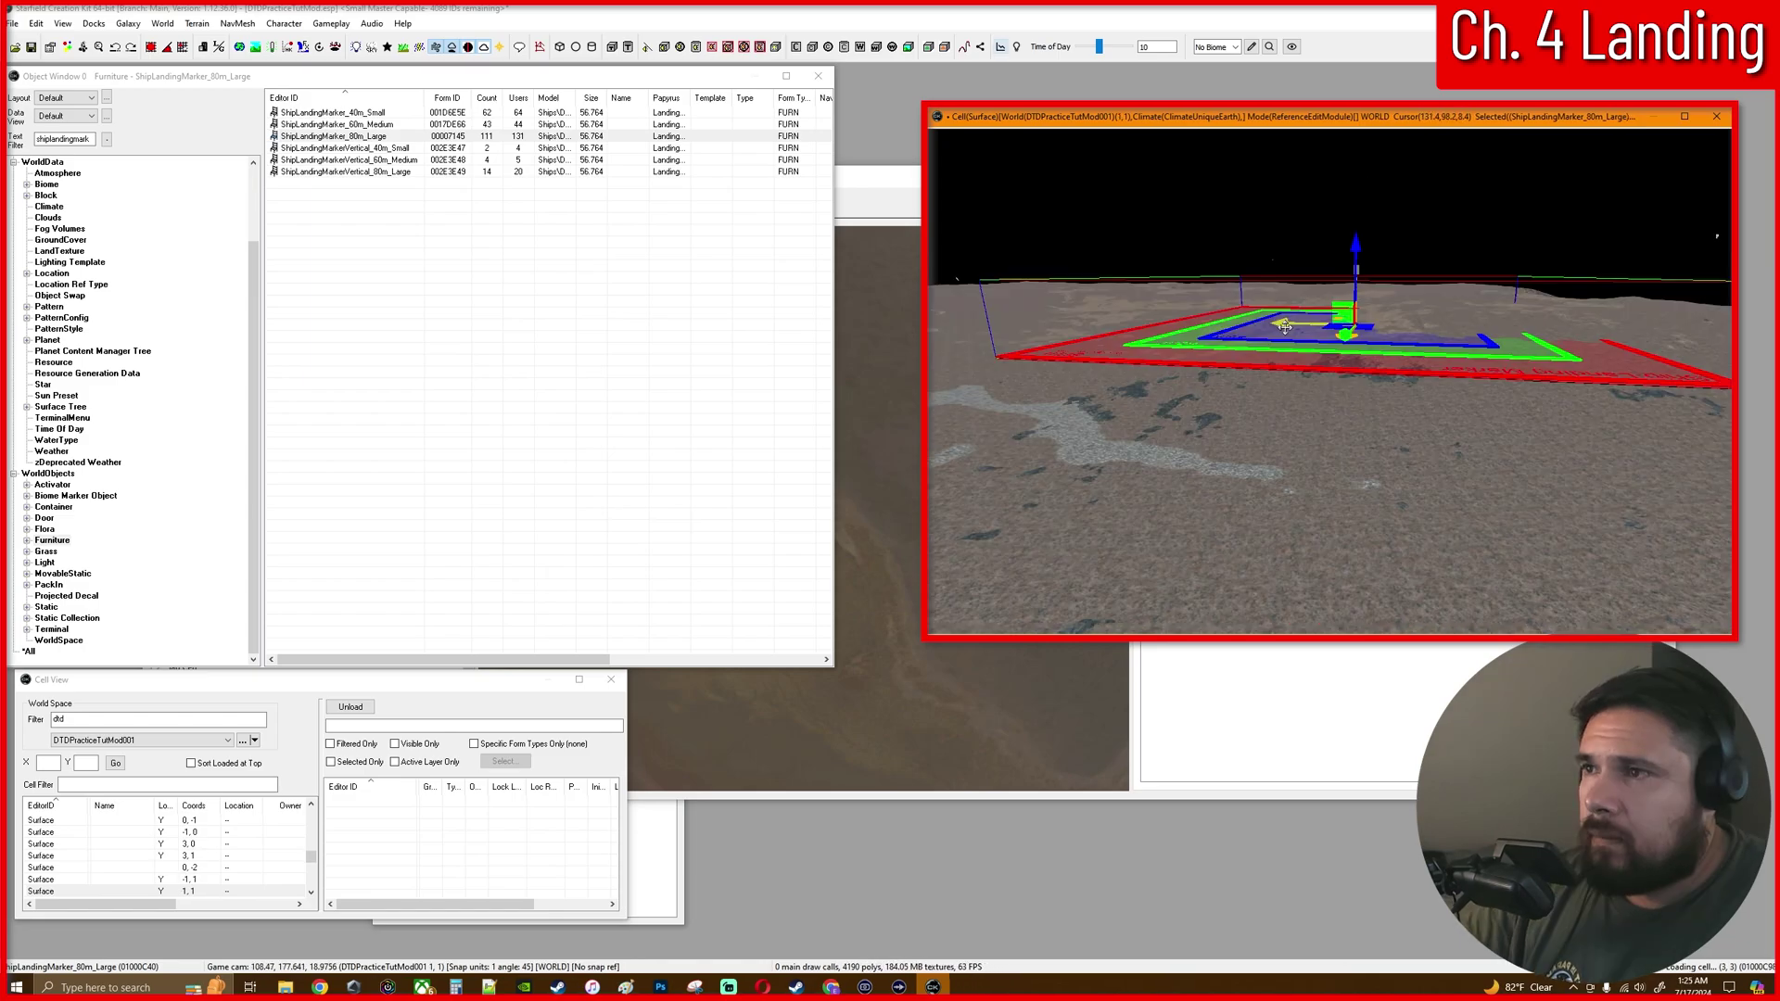
left_click_drag(1285, 324, 1221, 374)
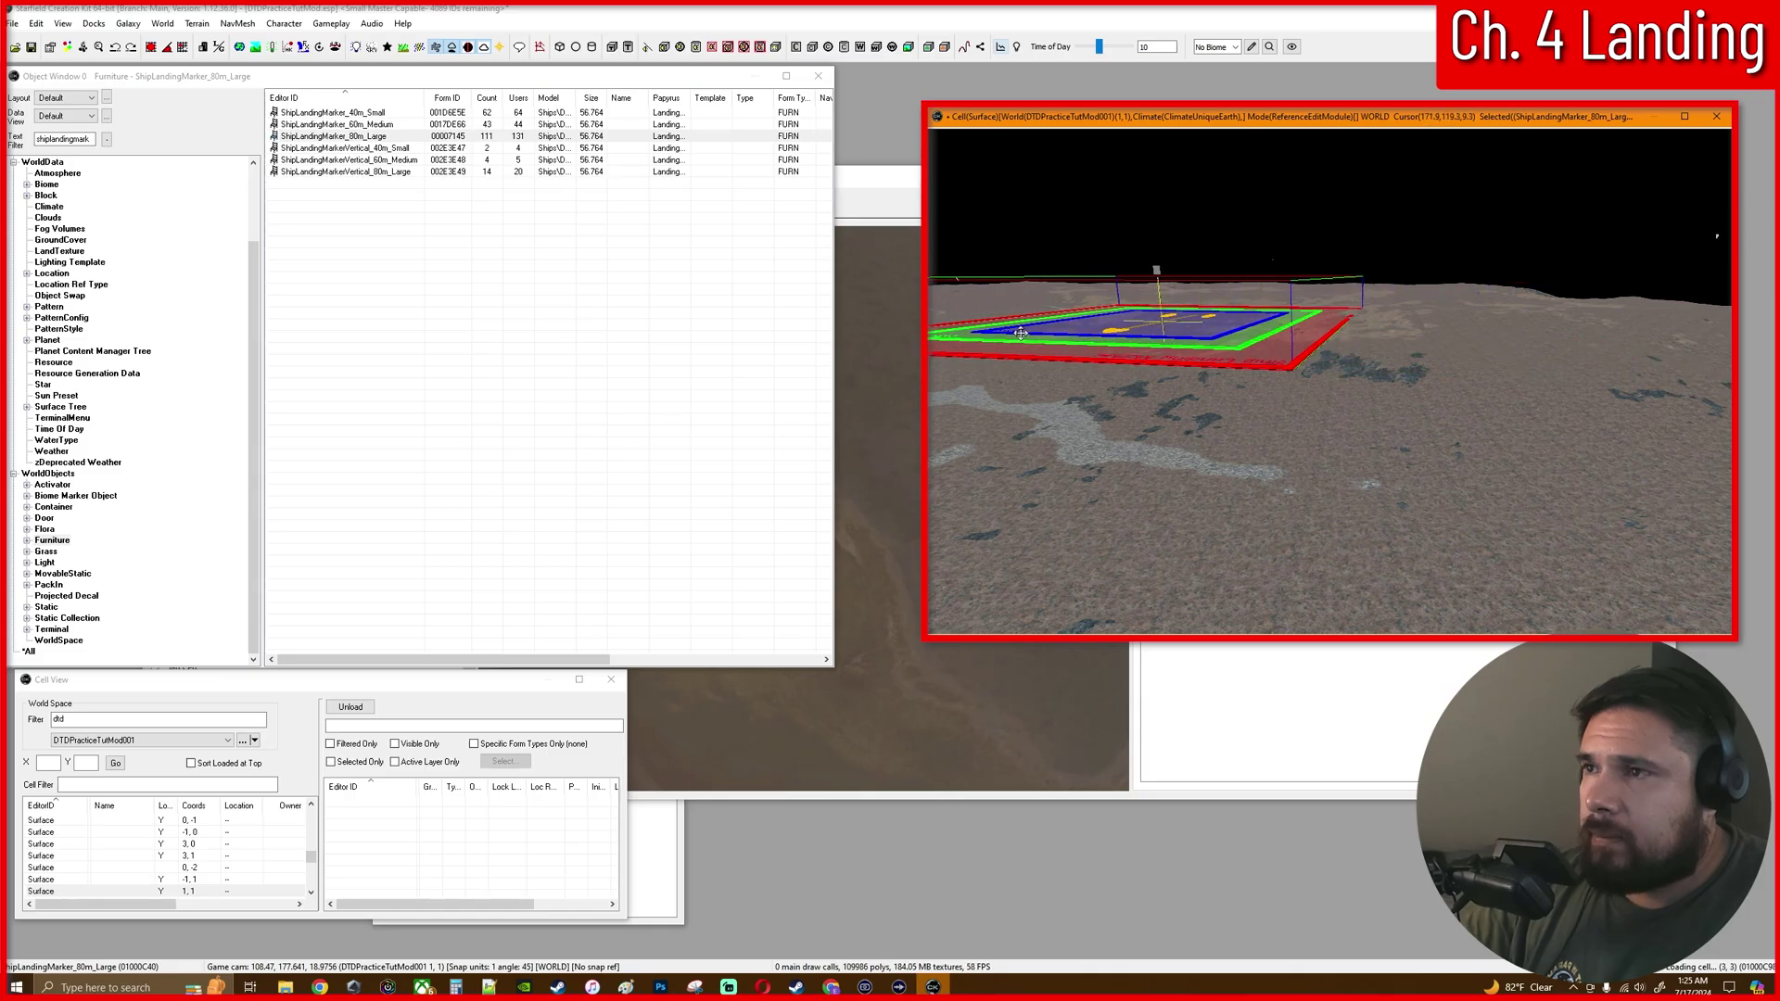
right_click_drag(1221, 375, 1643, 180)
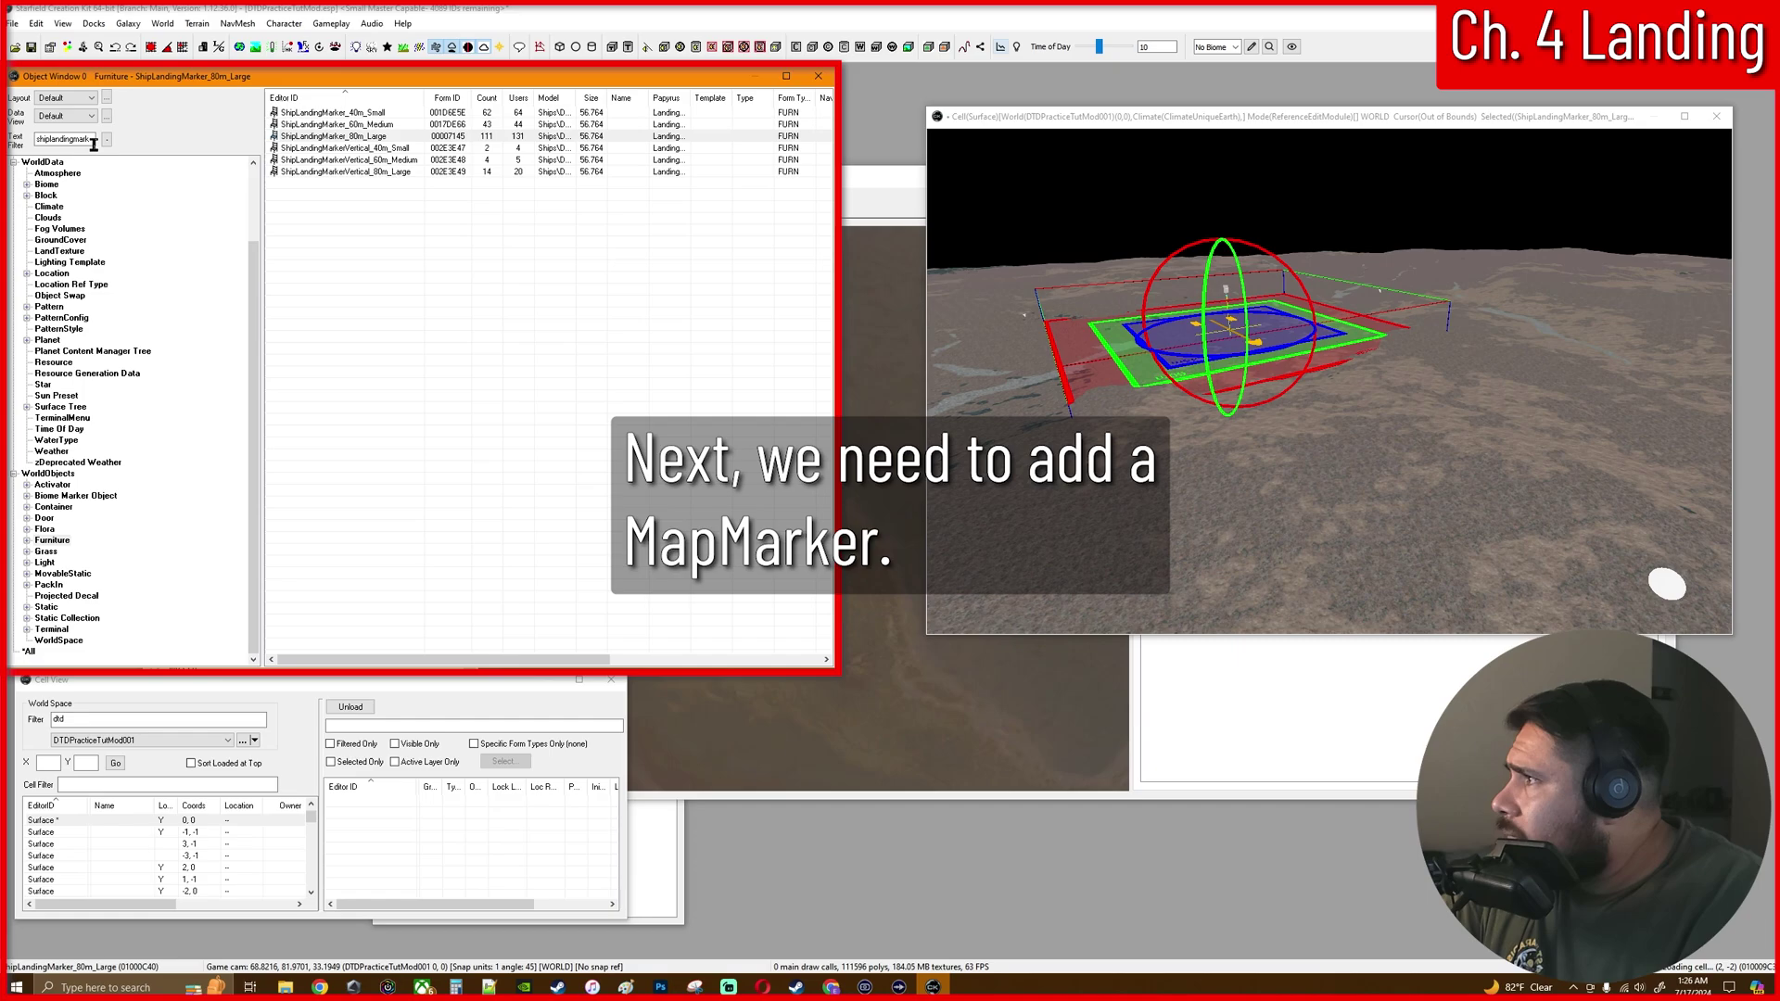
Filter all object categories for 'mapmarker' and place a MapMarker into the cell
left_click(94, 144)
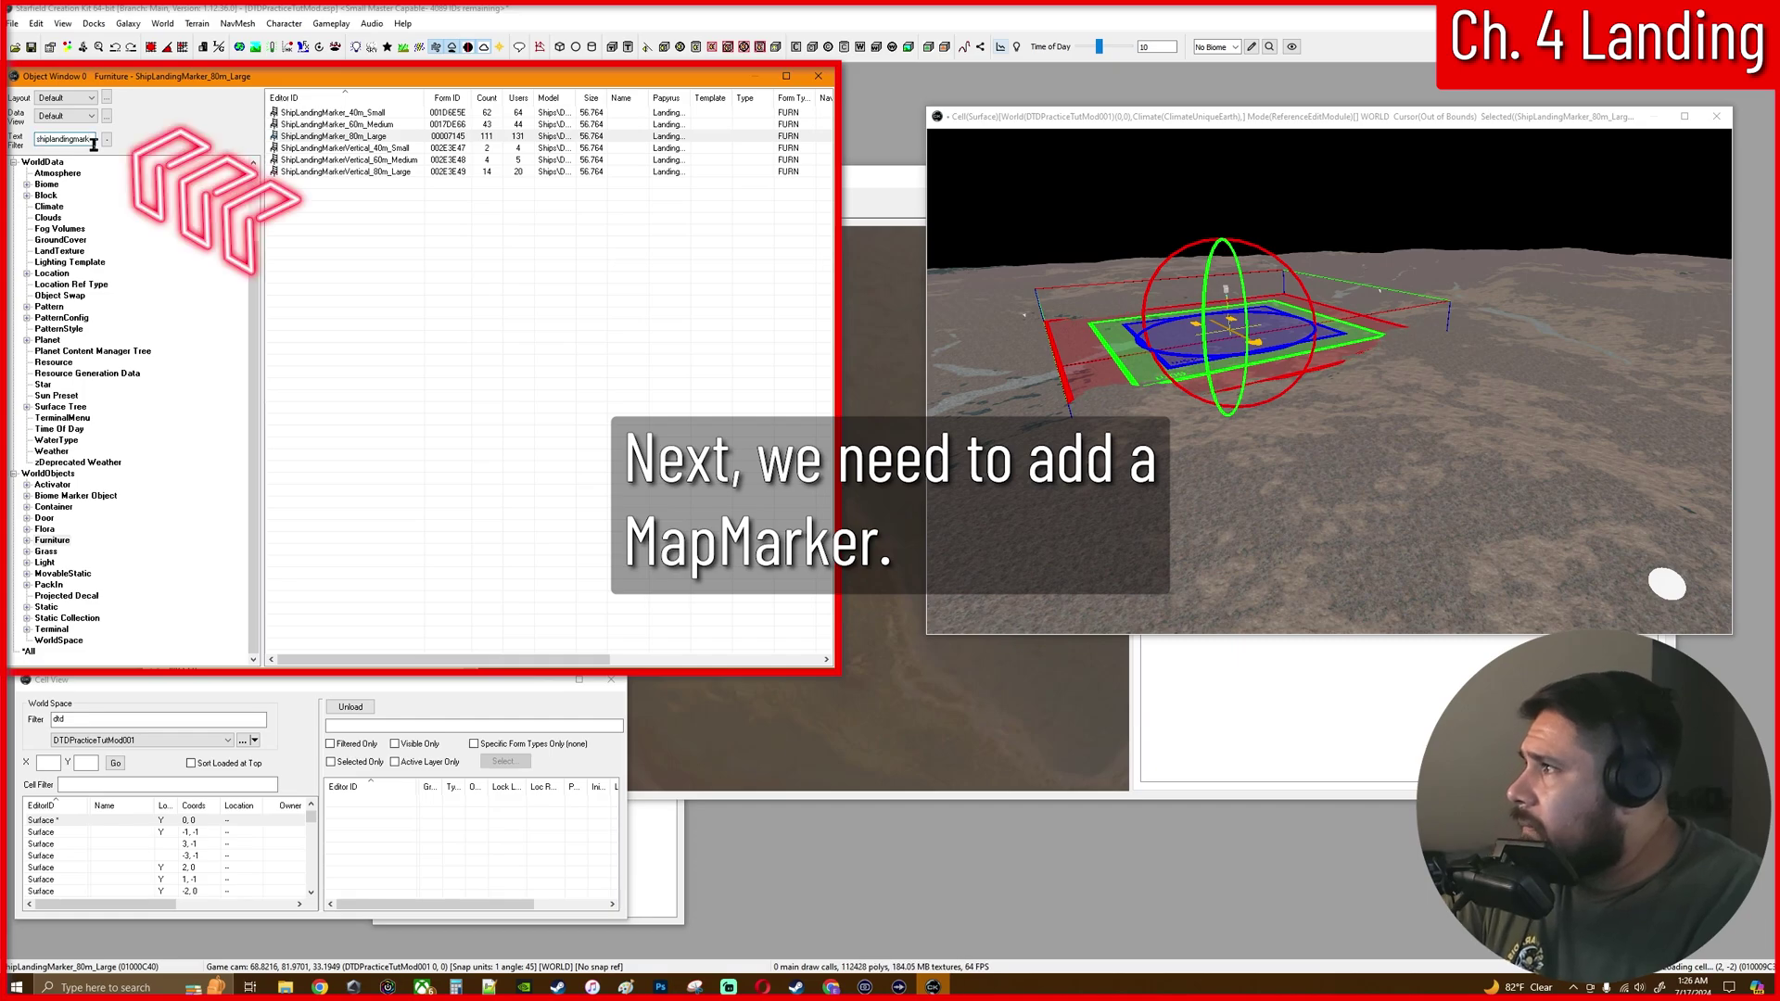
double_click(94, 144)
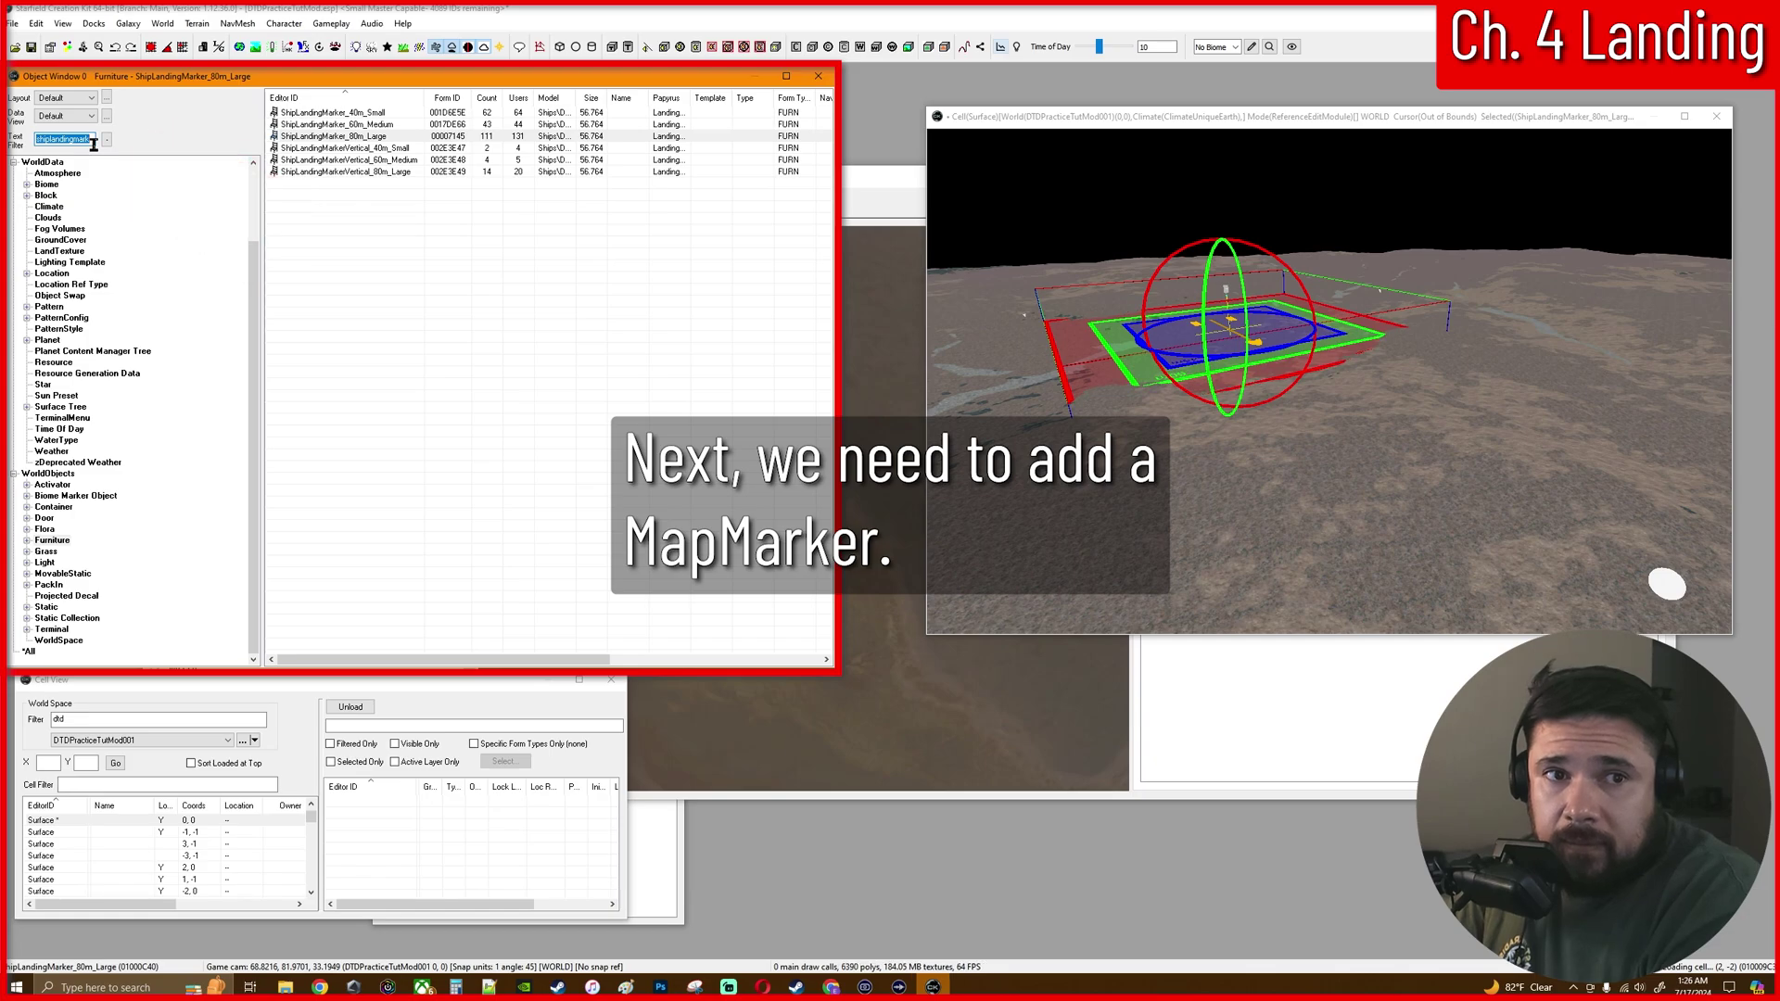
type("mapmarker")
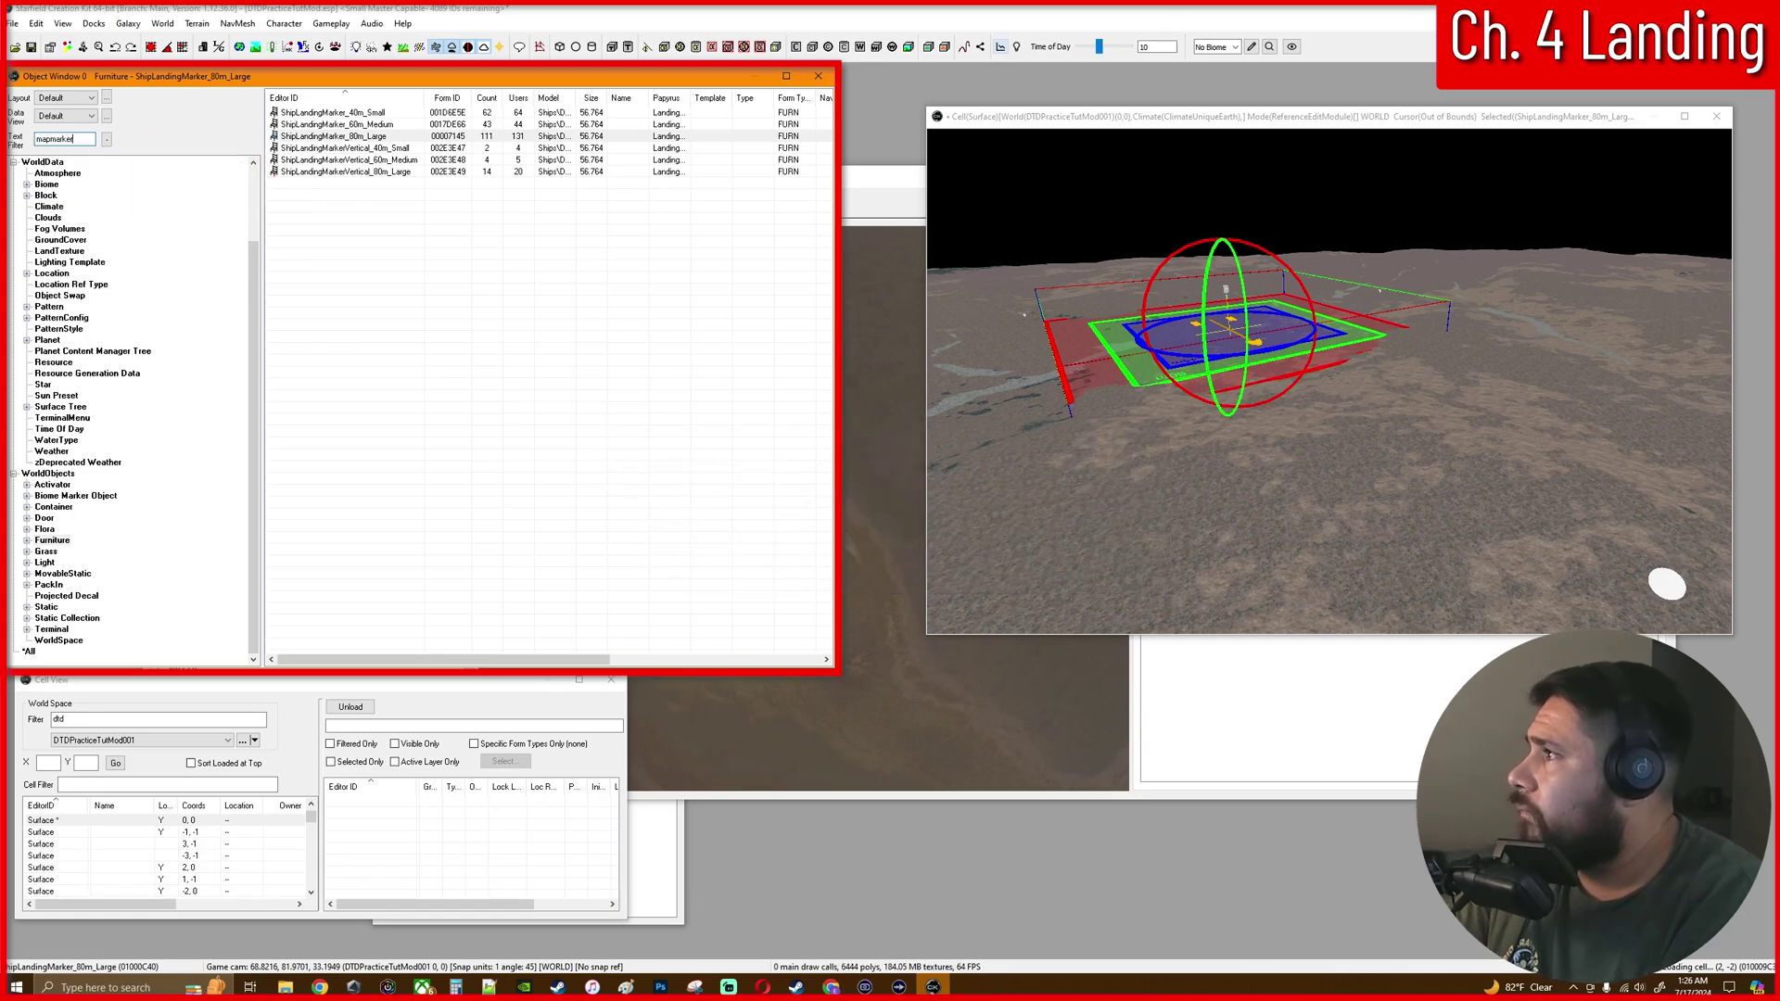
left_click(30, 652)
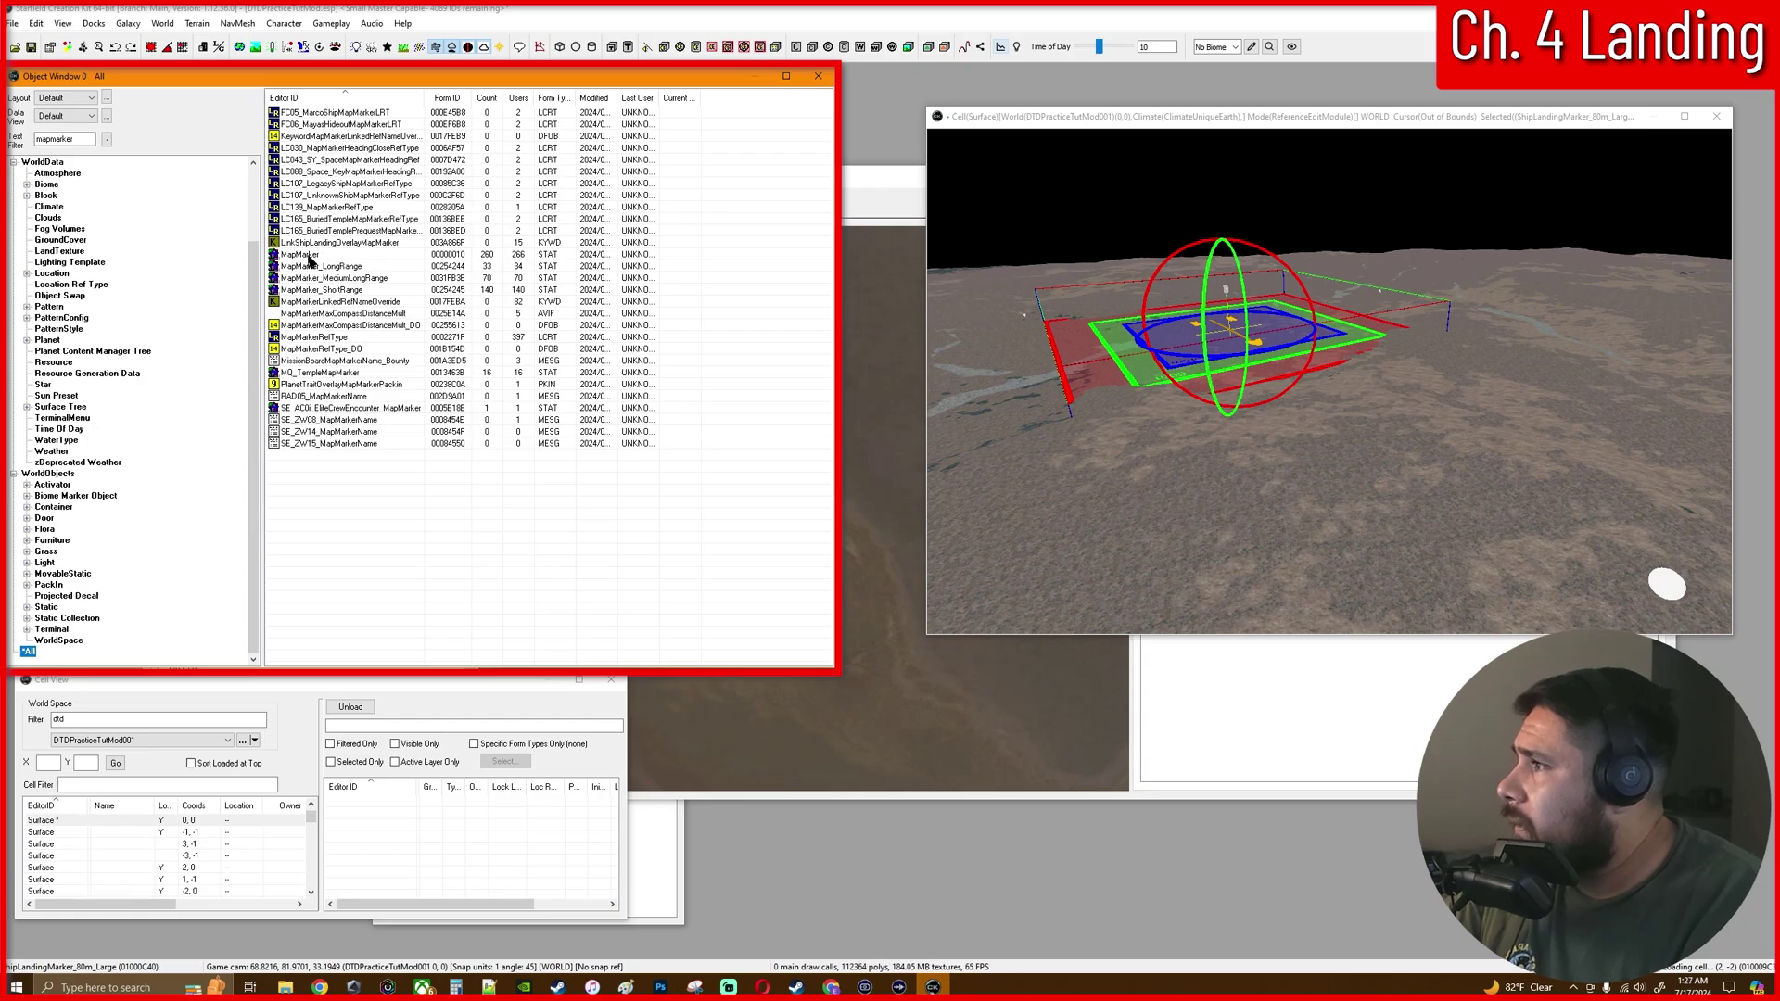
mouse_move(300, 256)
left_mouse_down()
mouse_move(974, 361)
mouse_move(1357, 392)
left_mouse_up()
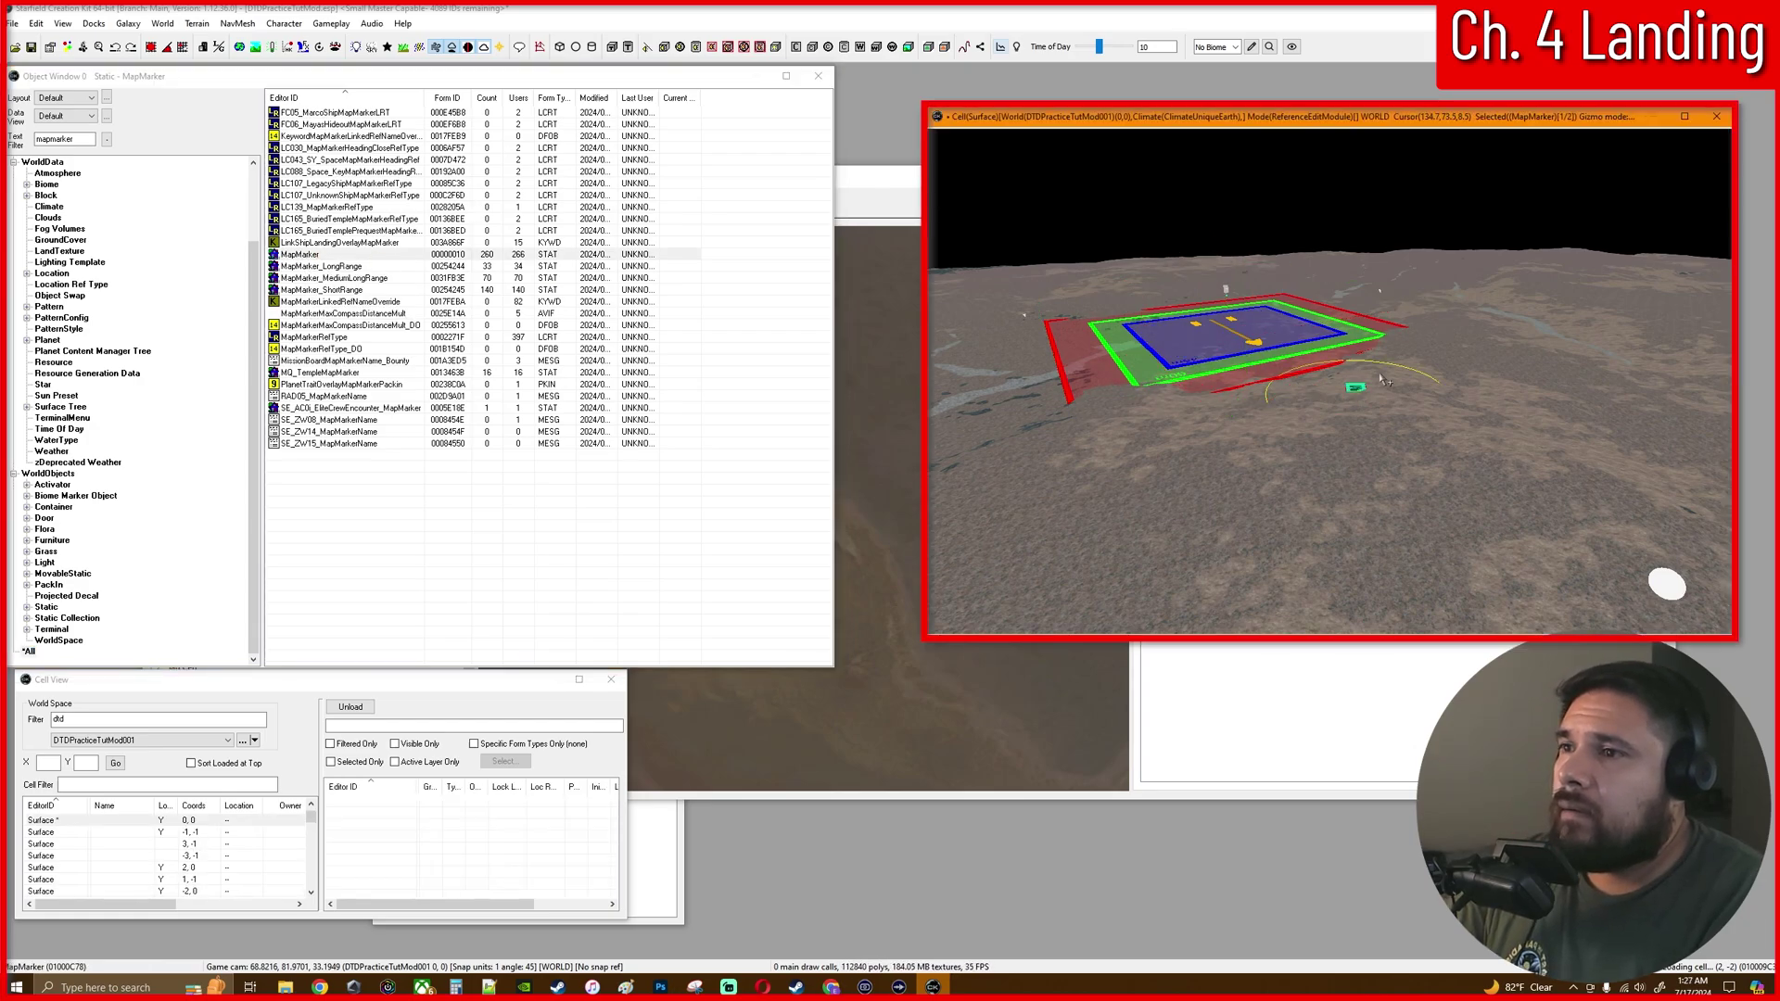
Move the MapMarker just outside the landing pad and frame it in the view
scroll(1370, 399, "up", 4)
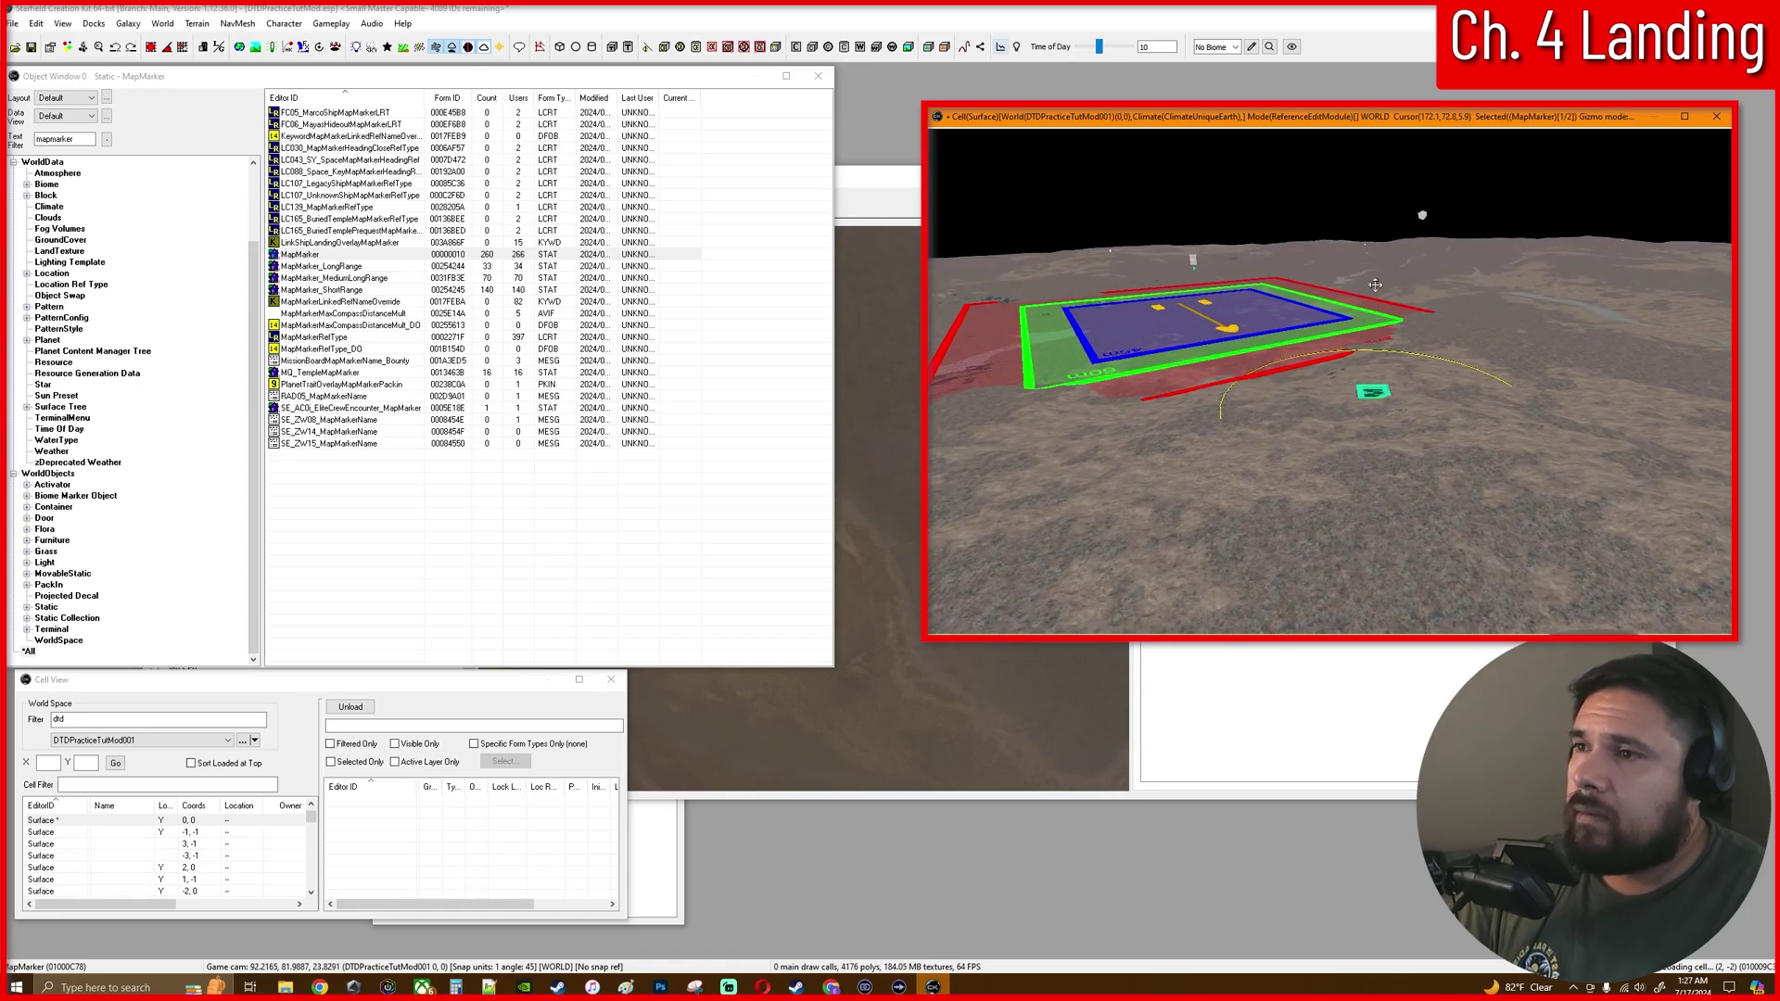
left_click_drag(1372, 391, 1374, 164)
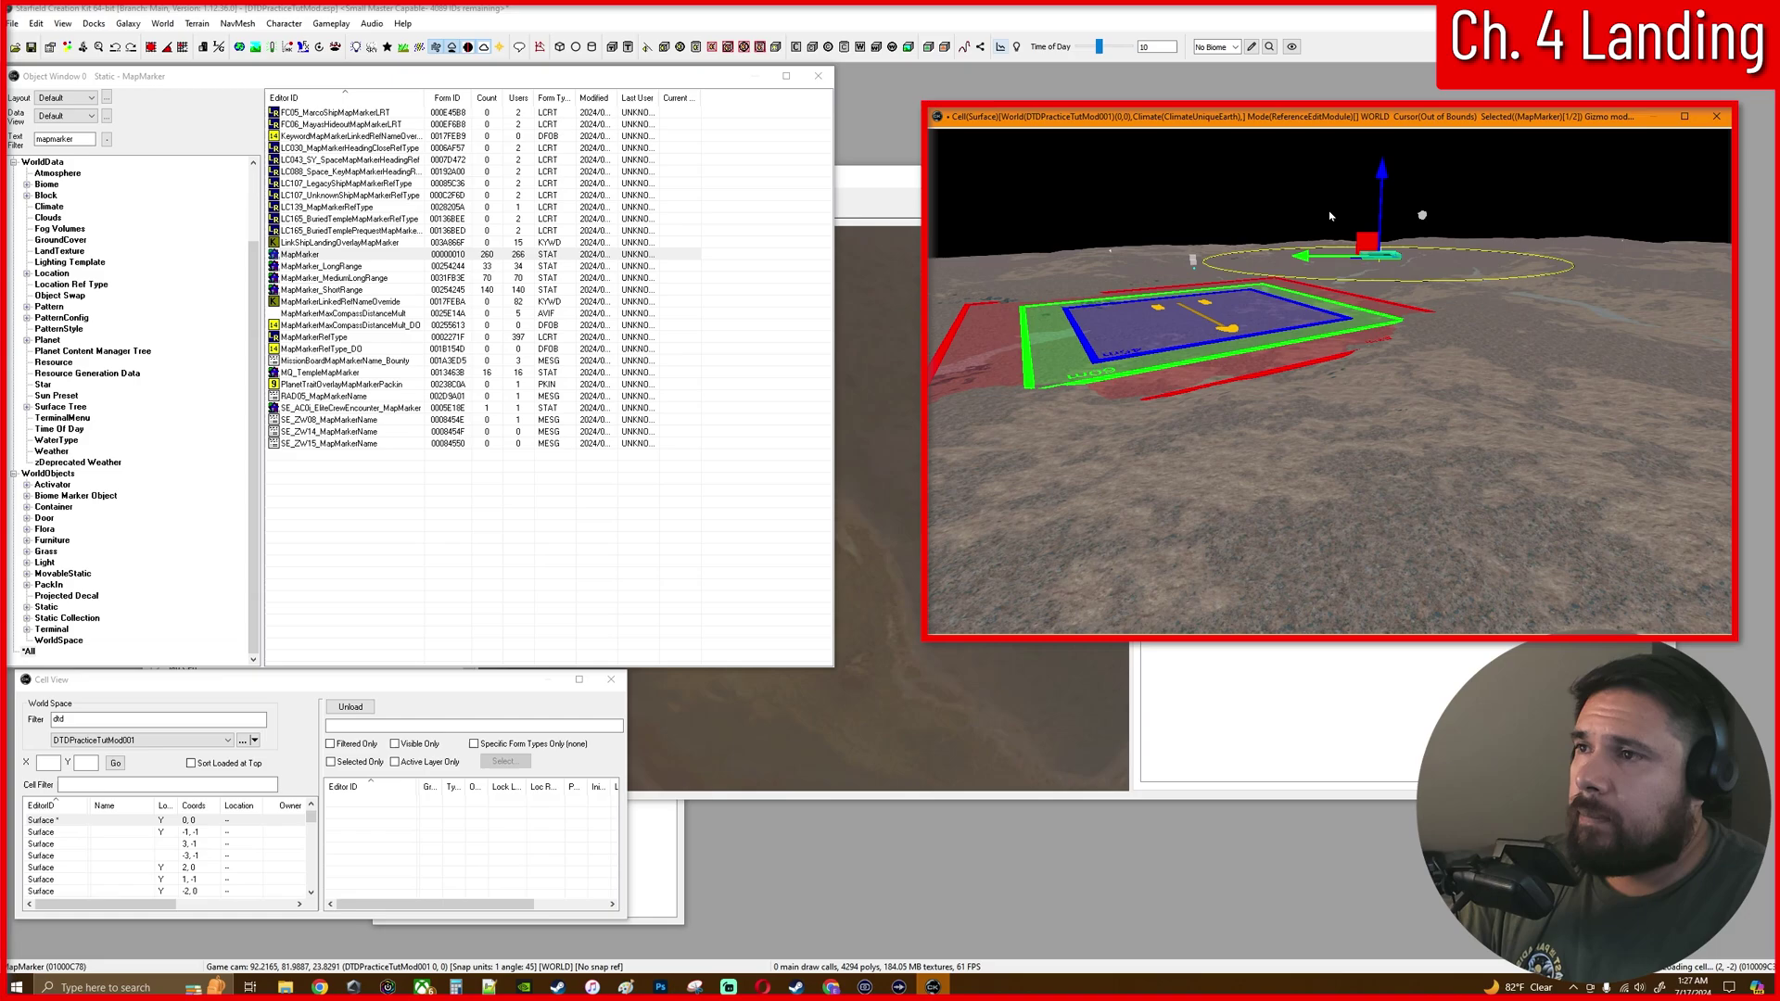
key("f")
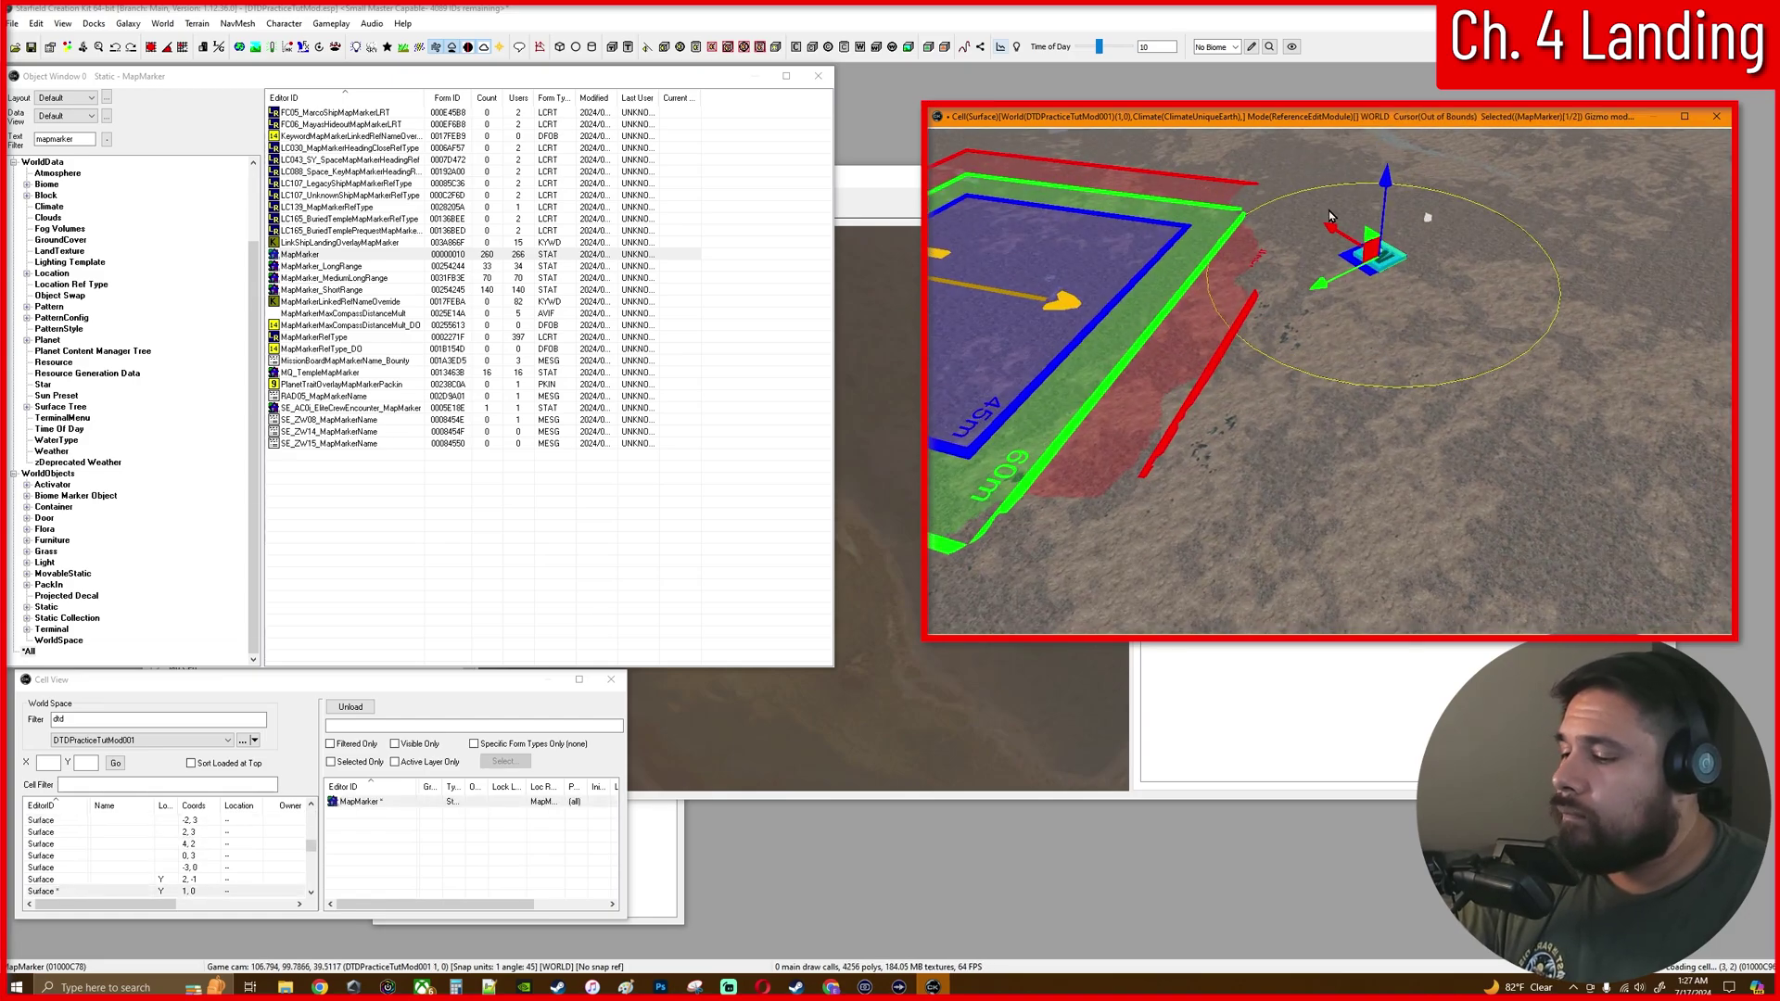
key("e")
key("e")
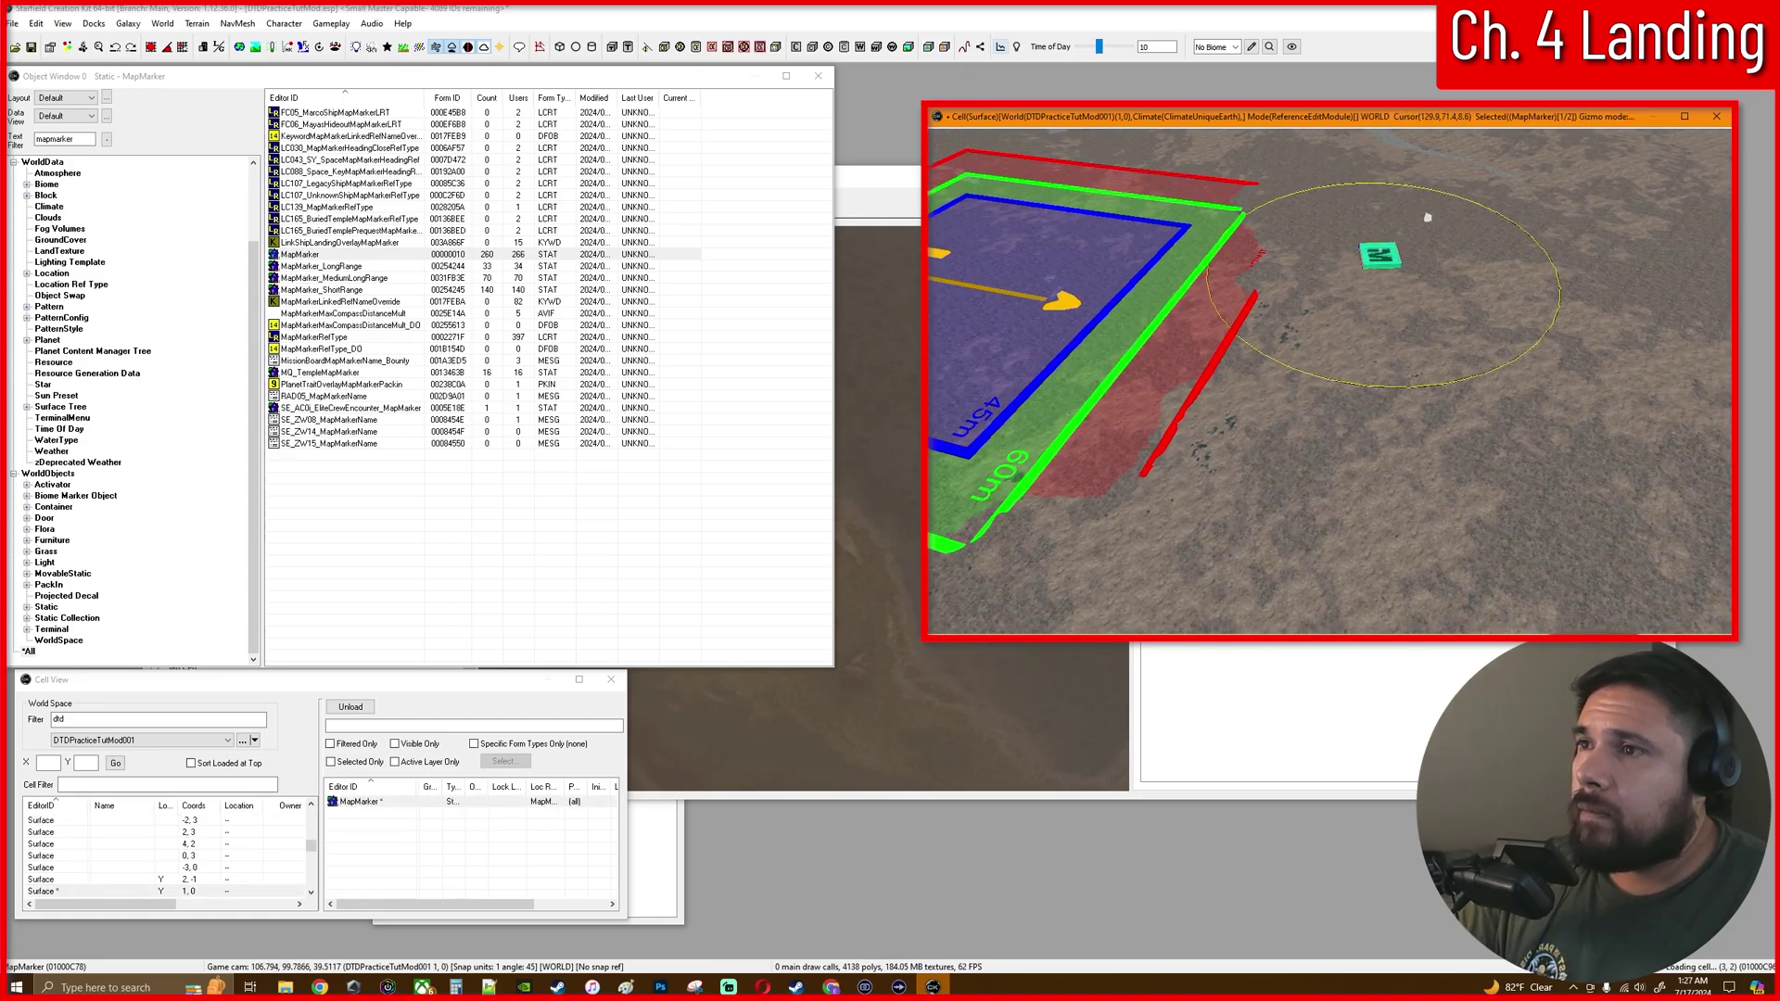
key("e")
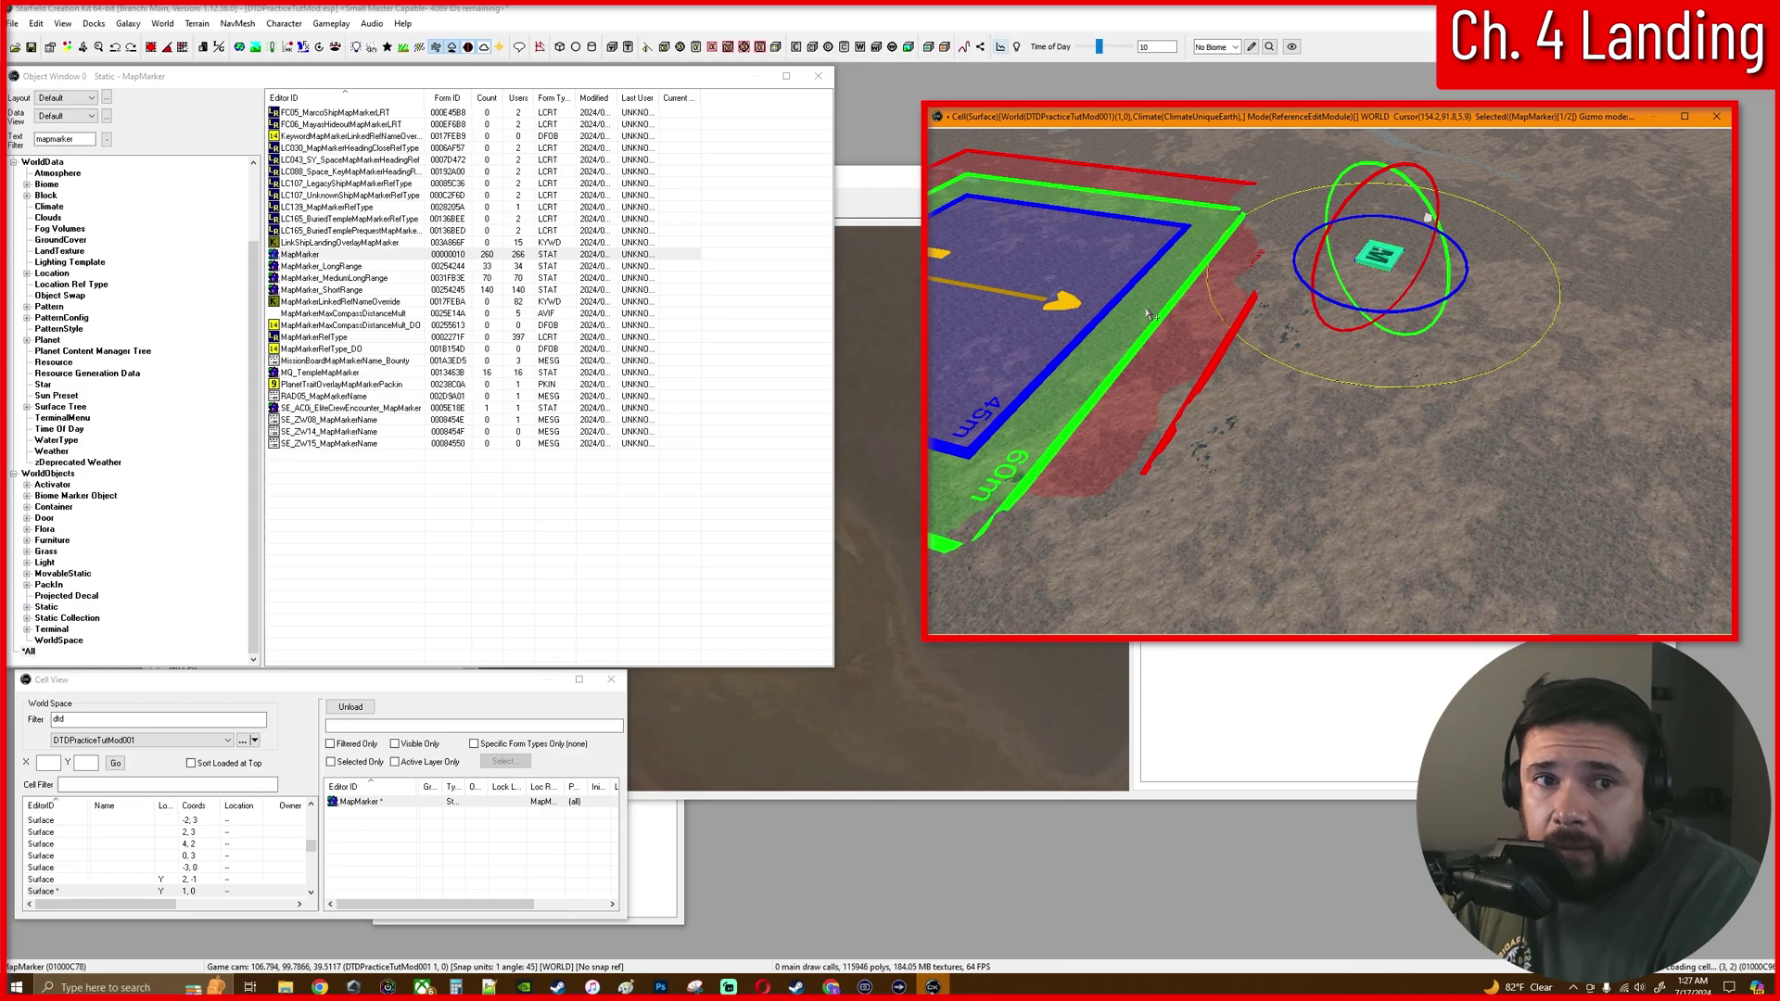
Filter for 'xmarkerheading' and place an XMarkerHeading beside the landing pad
left_click(88, 141)
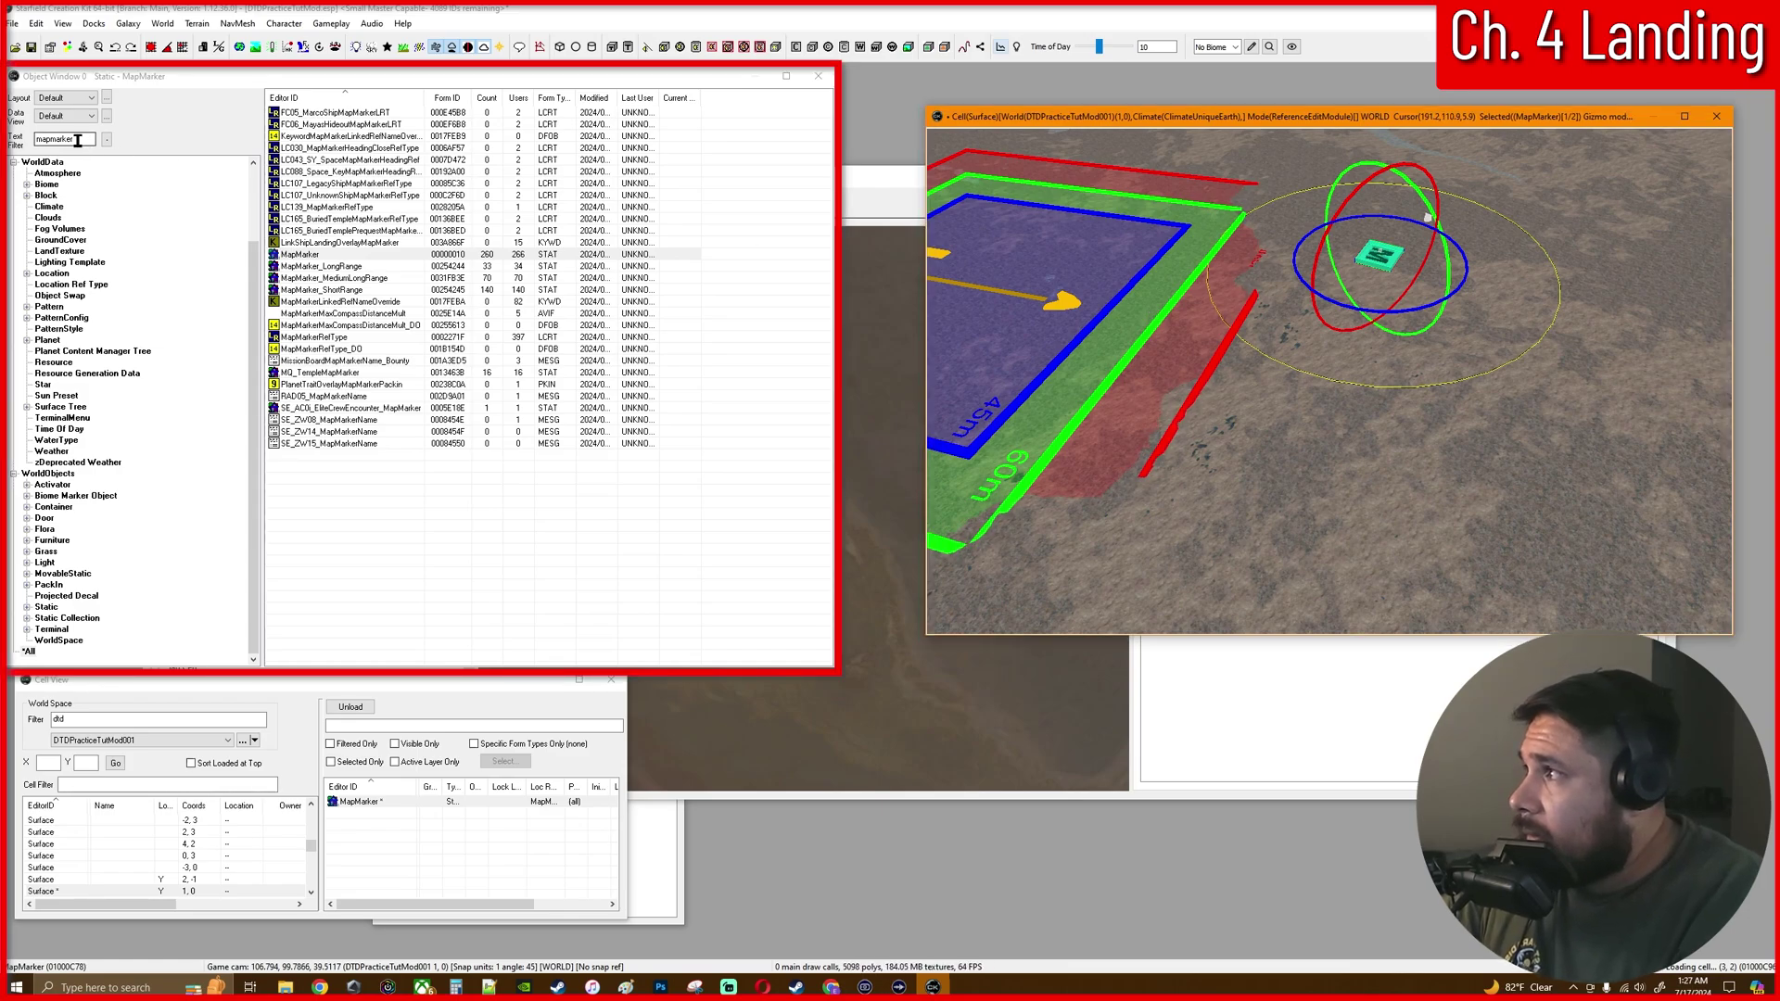
left_click(78, 140)
double_click(78, 140)
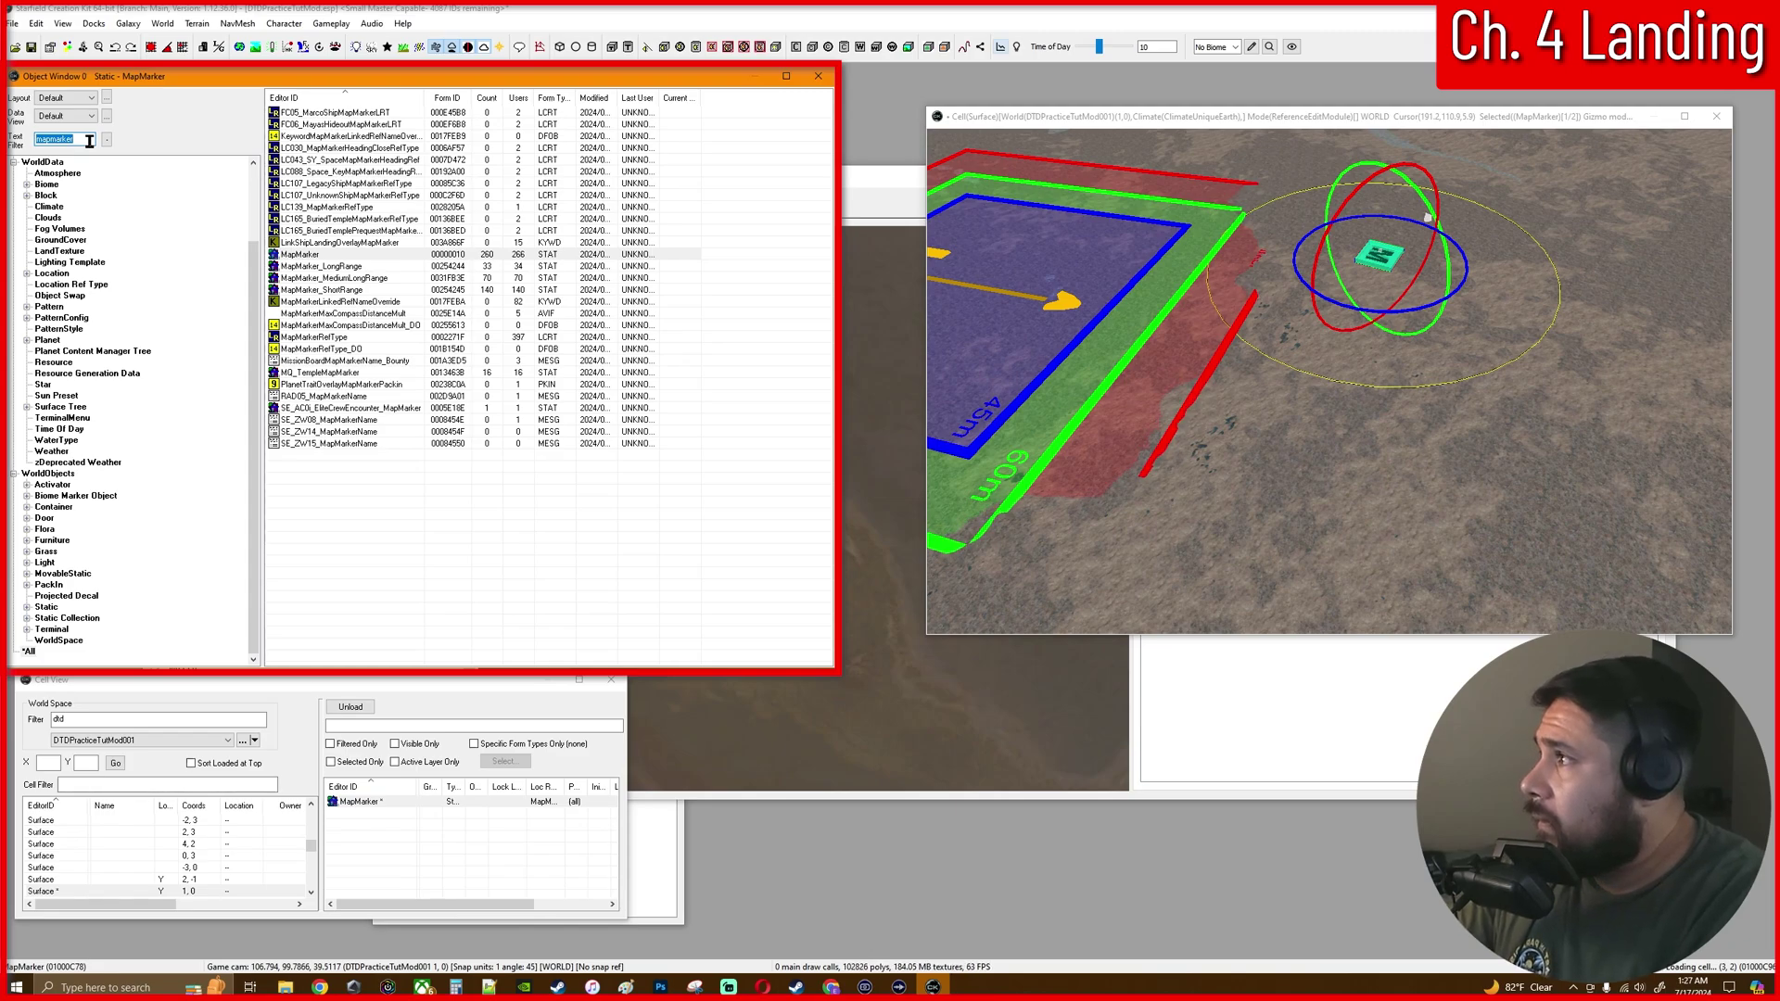
type("xmarkerheading")
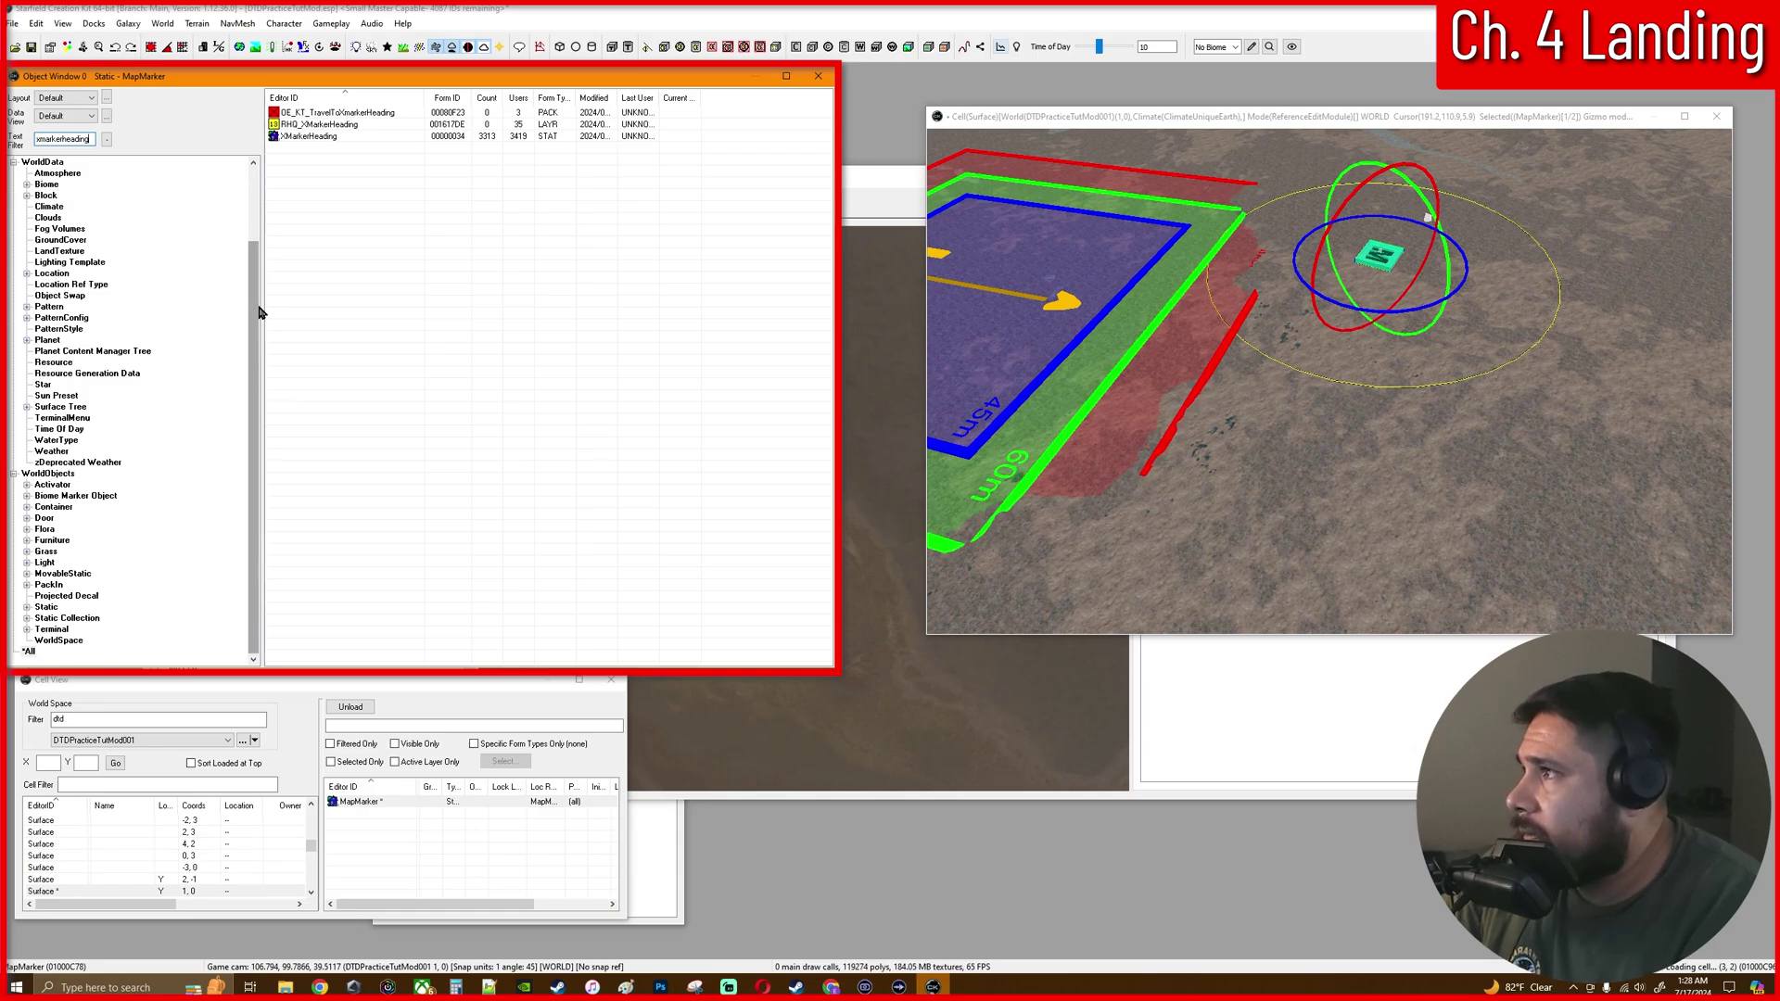
left_click(307, 137)
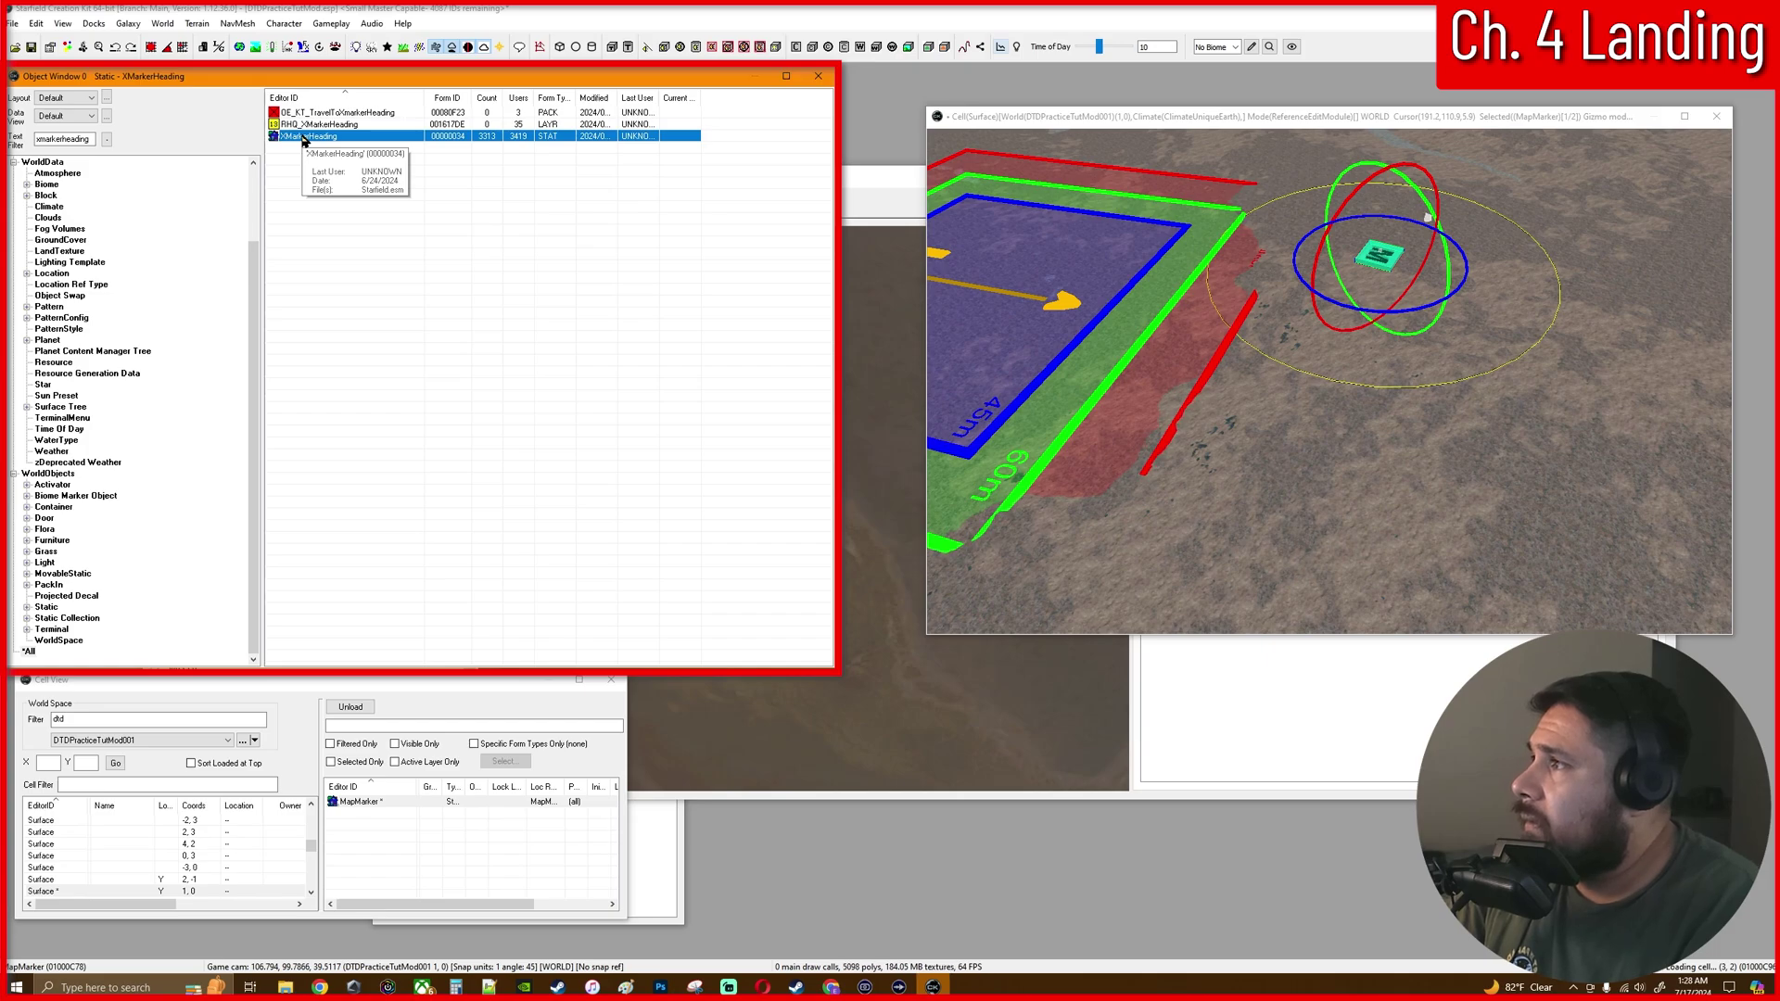
left_click_drag(305, 141, 1279, 427)
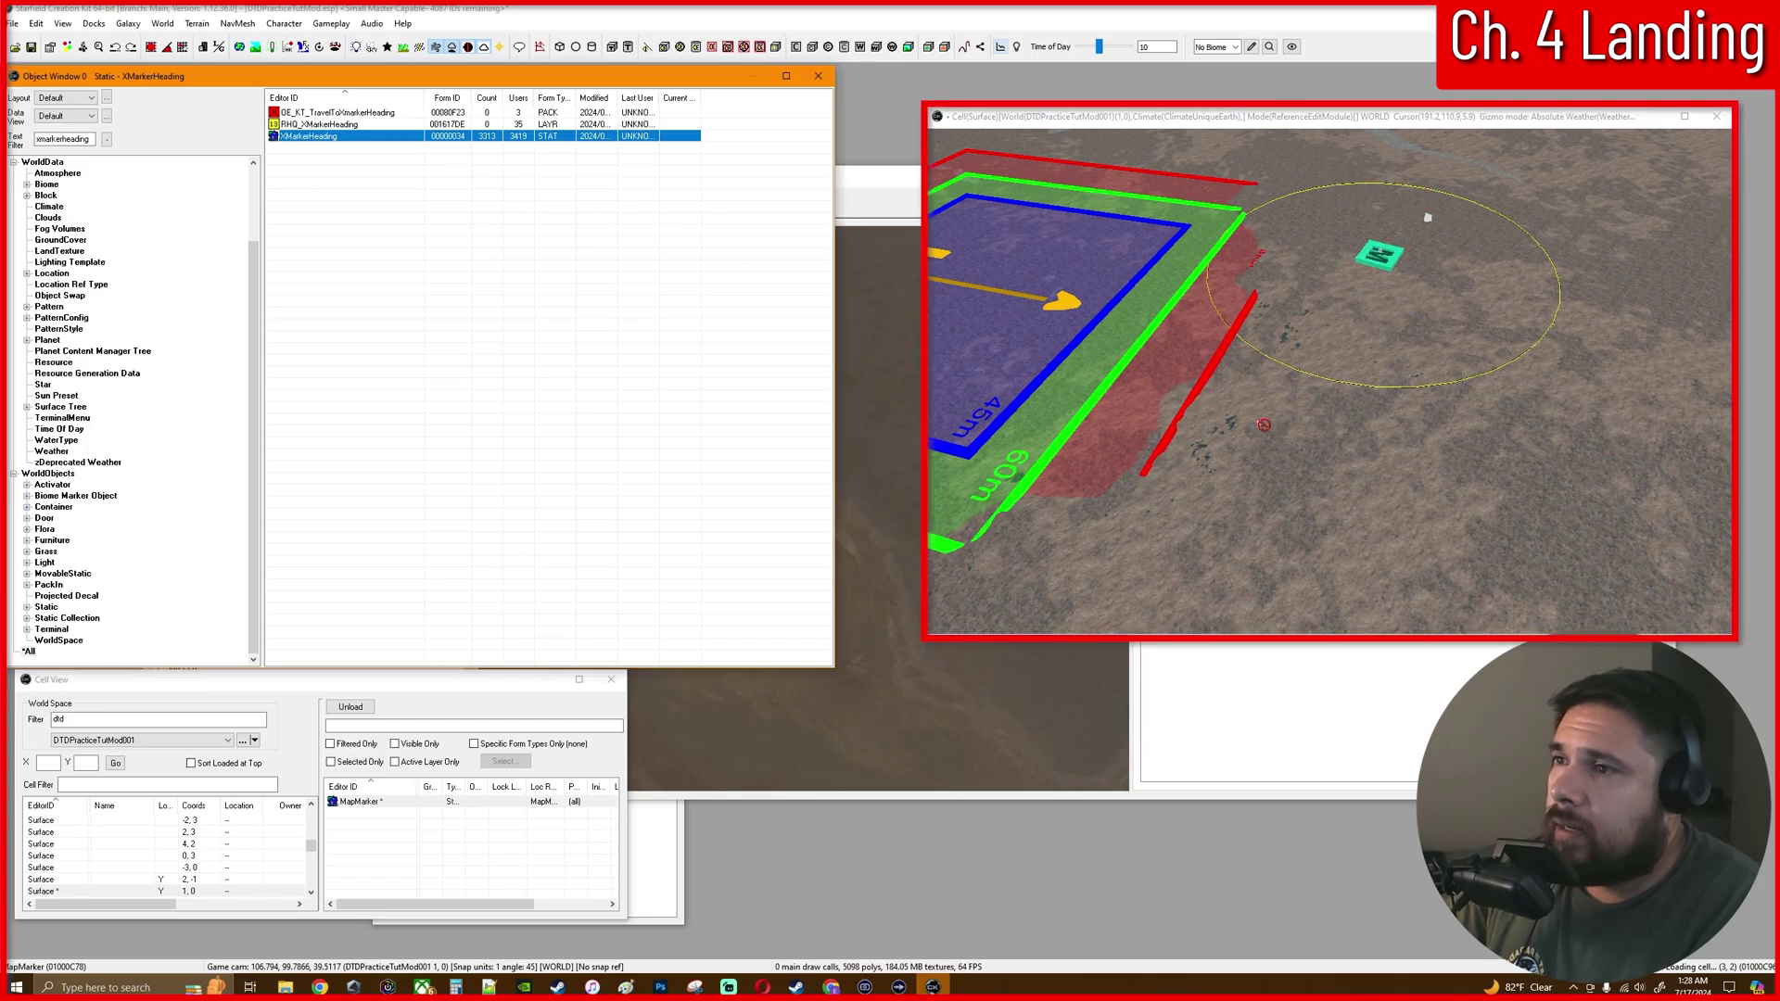
scroll(1271, 461, "up", 3)
scroll(1270, 460, "up", 2)
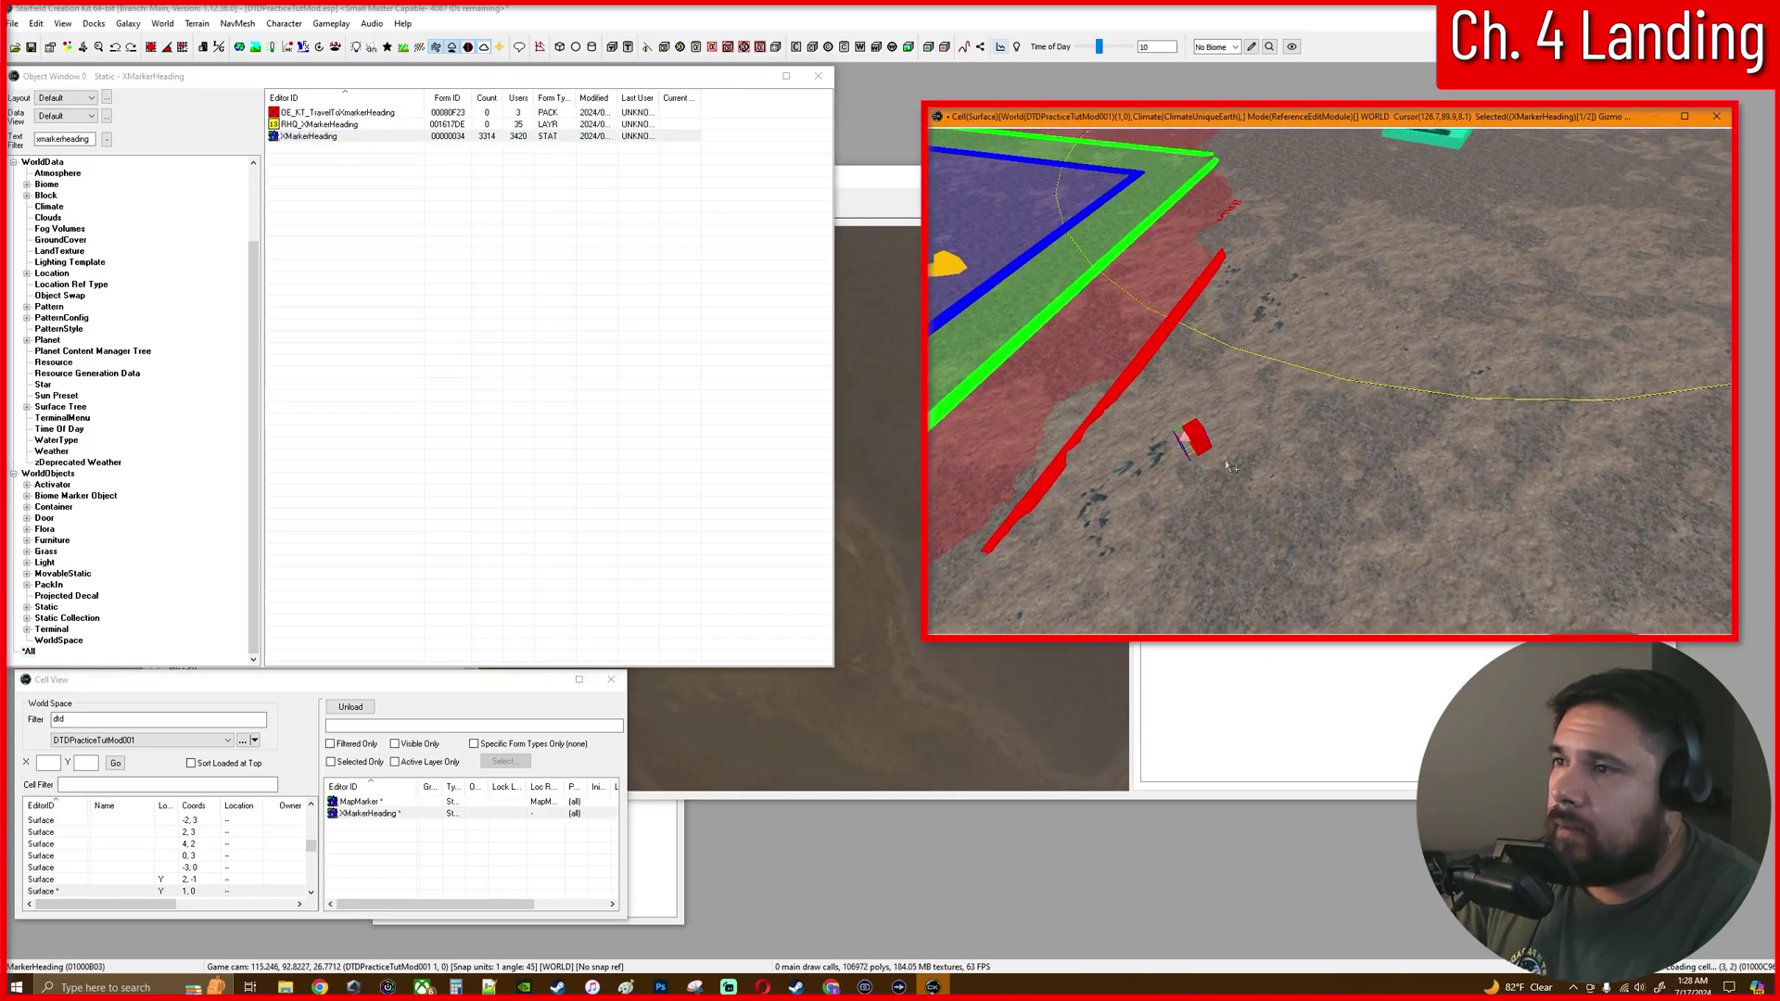
scroll(1247, 467, "up", 3)
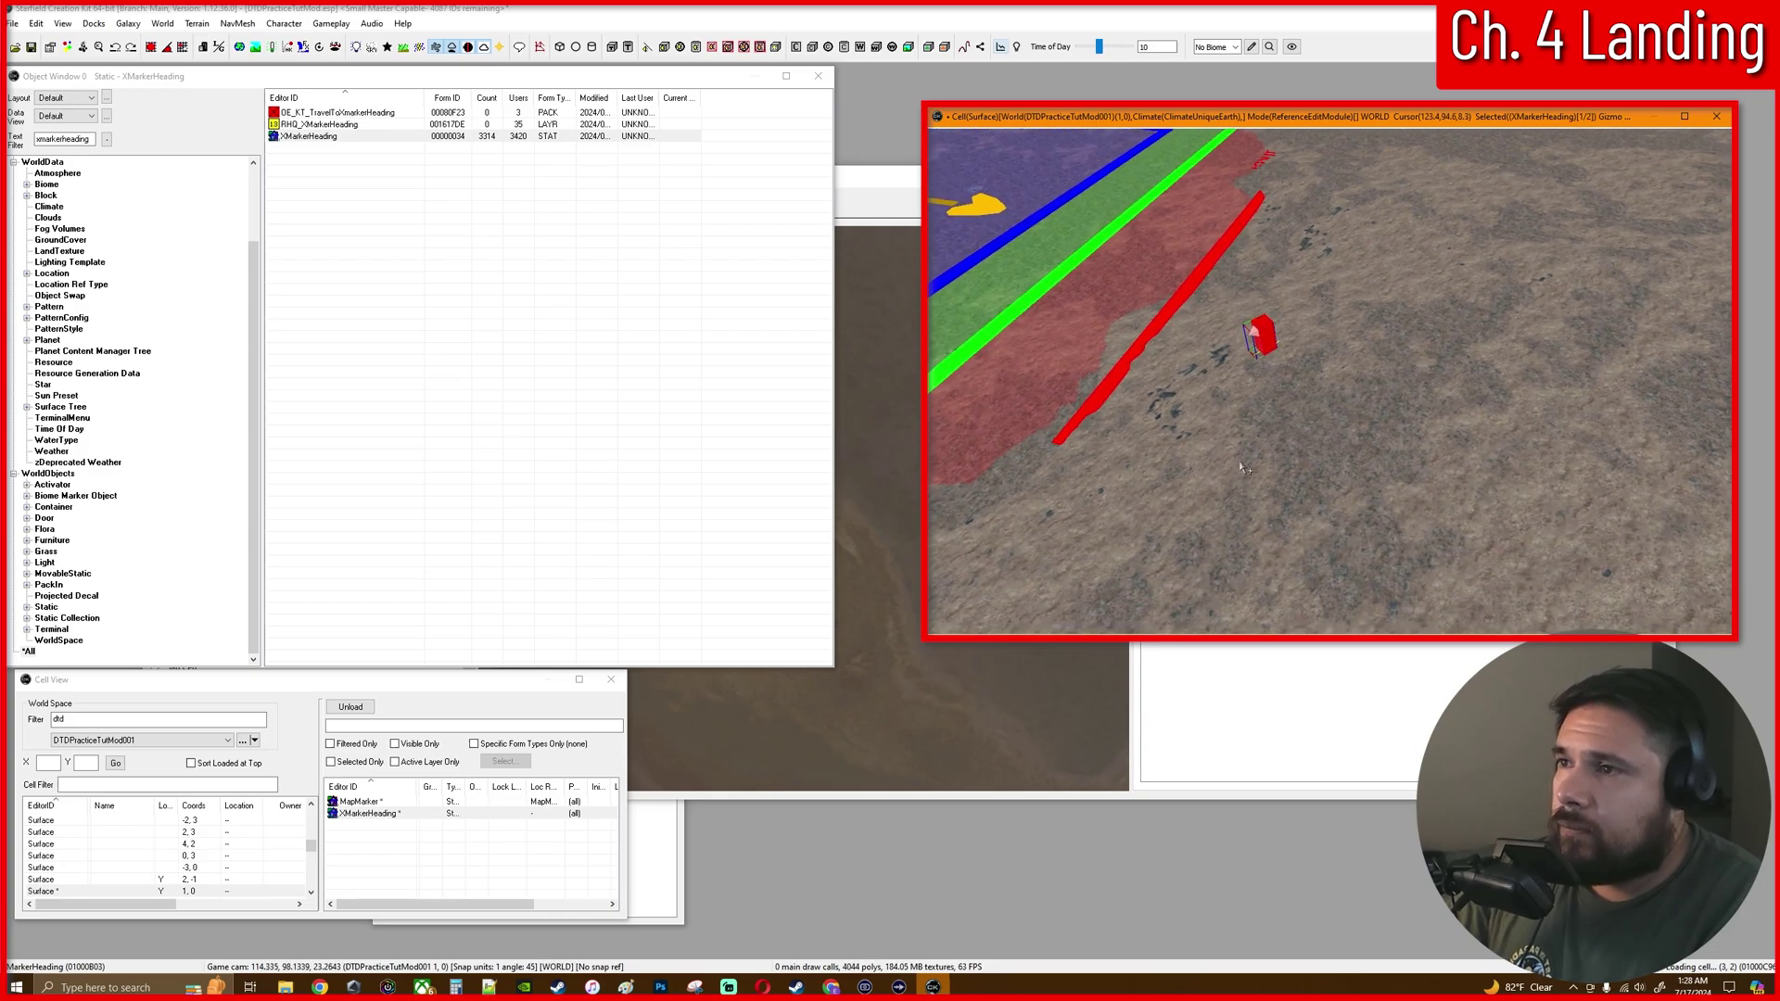
scroll(1245, 468, "up", 2)
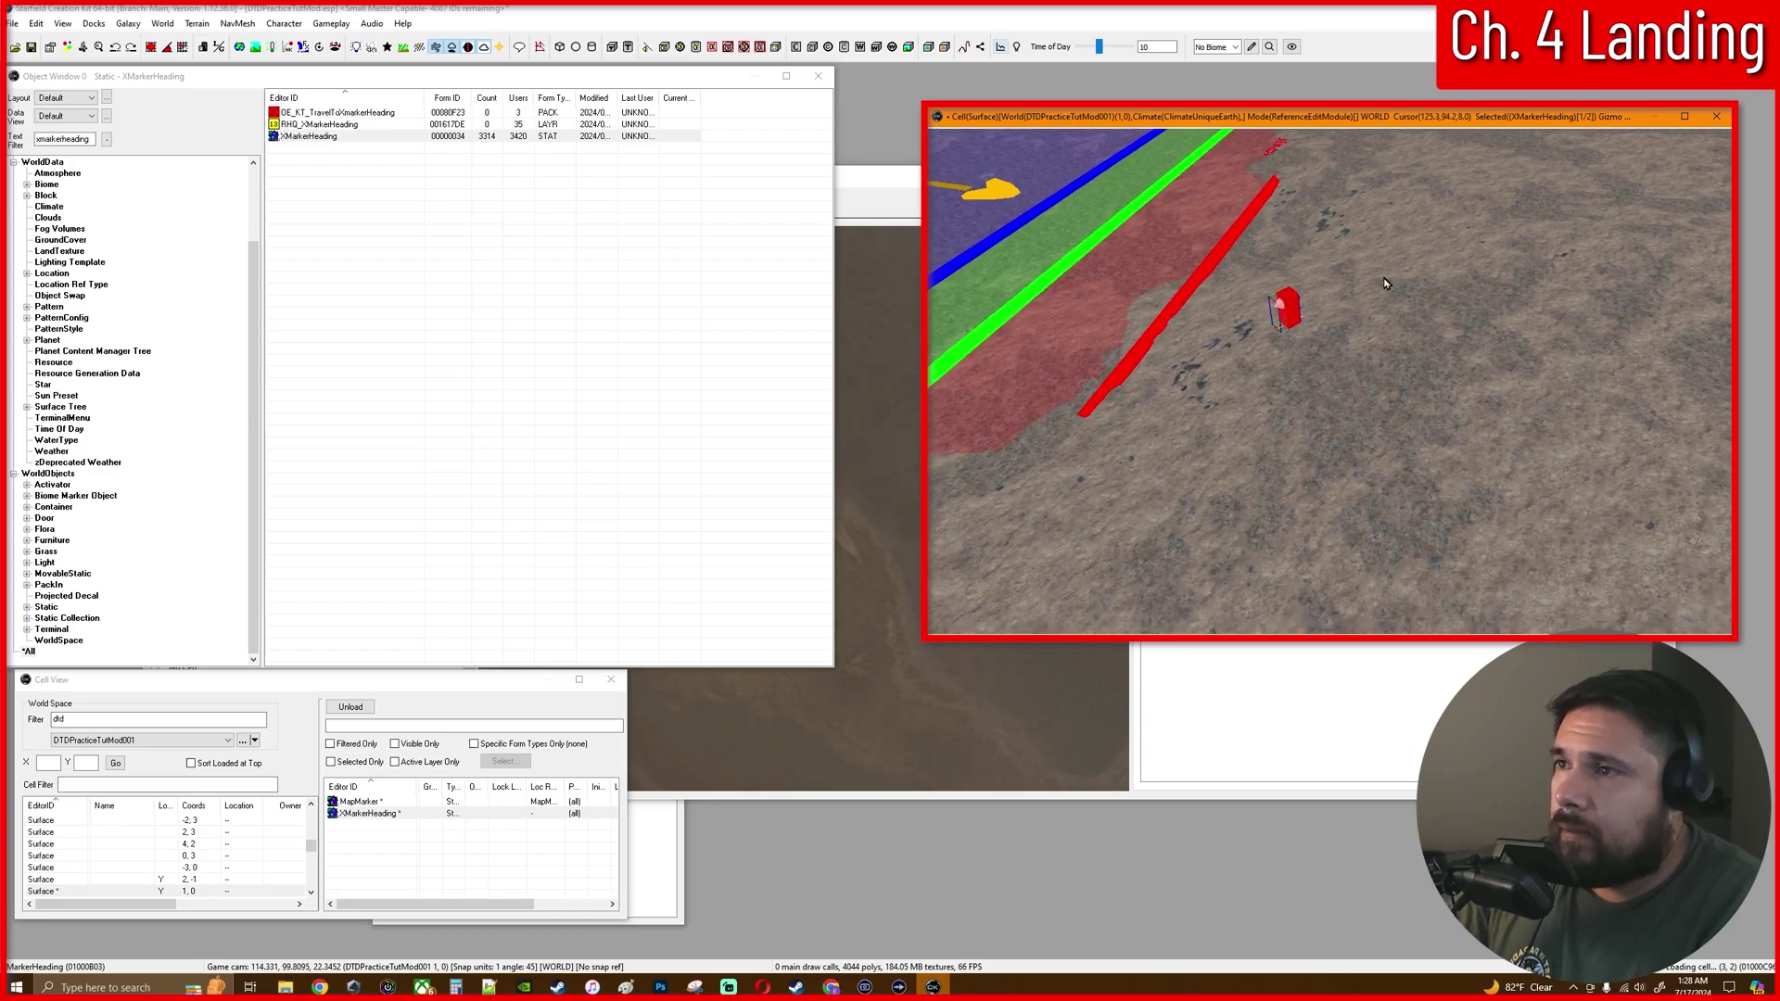
scroll(1332, 269, "up", 4)
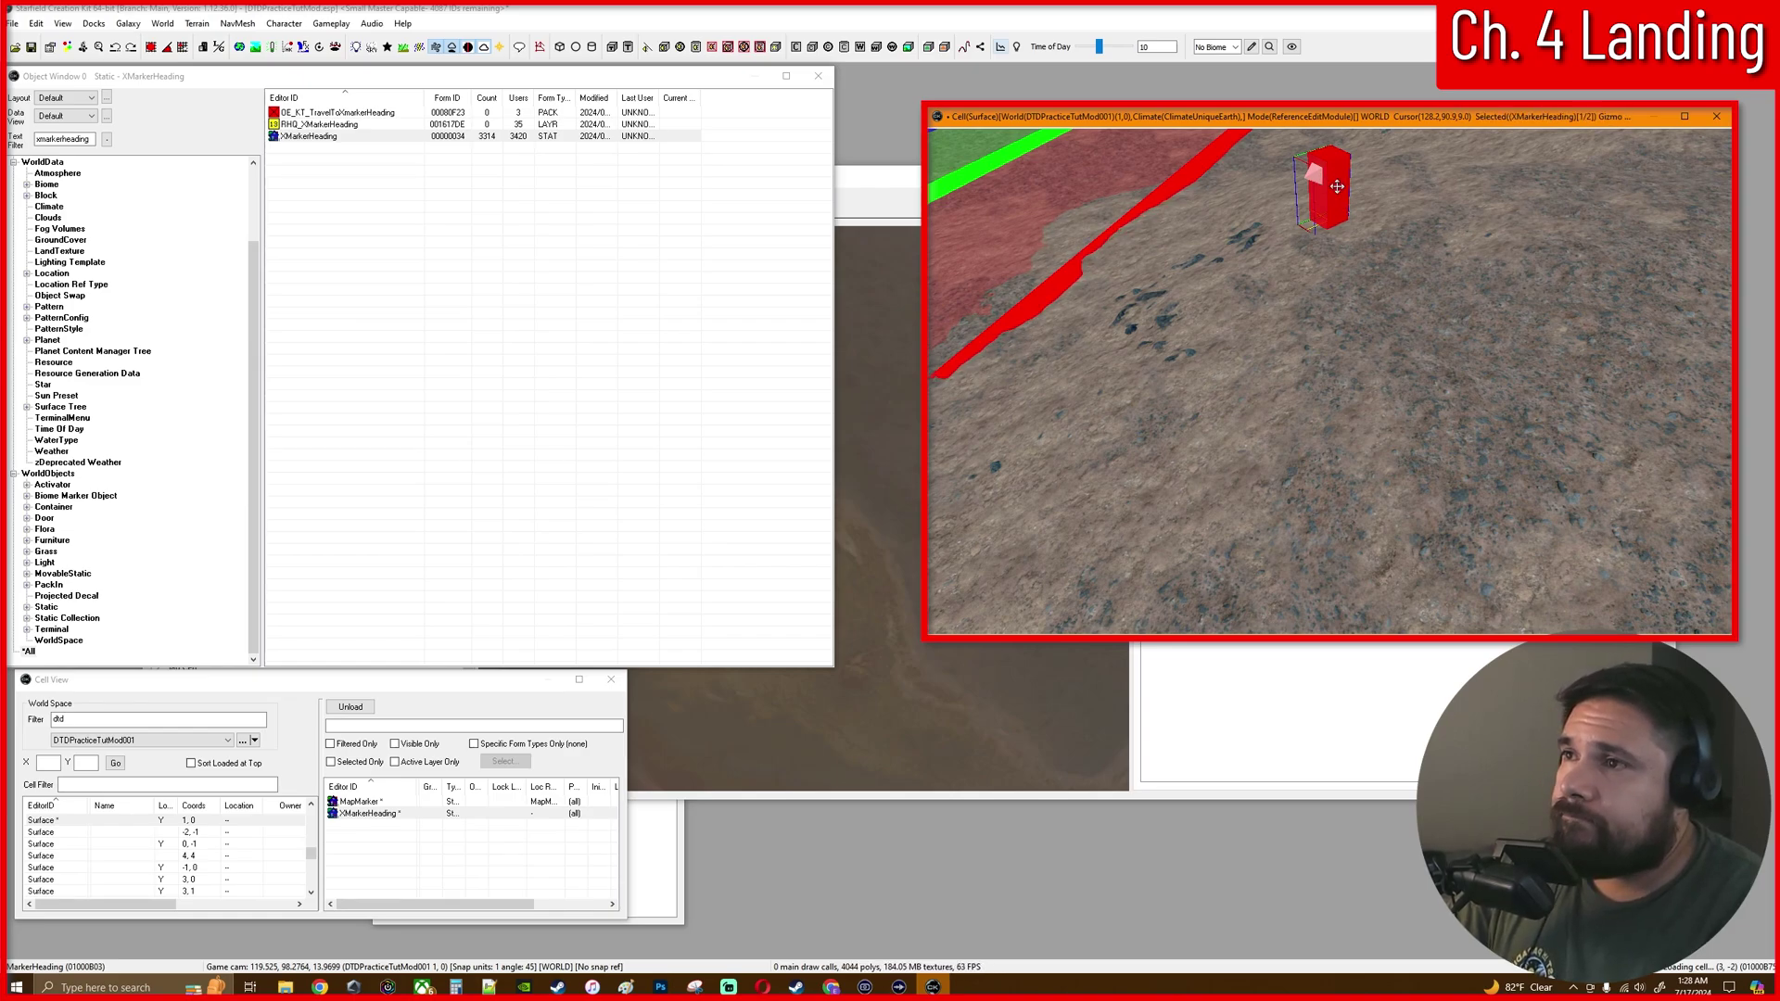
Rotate the XMarkerHeading to face the opposite direction
key("e")
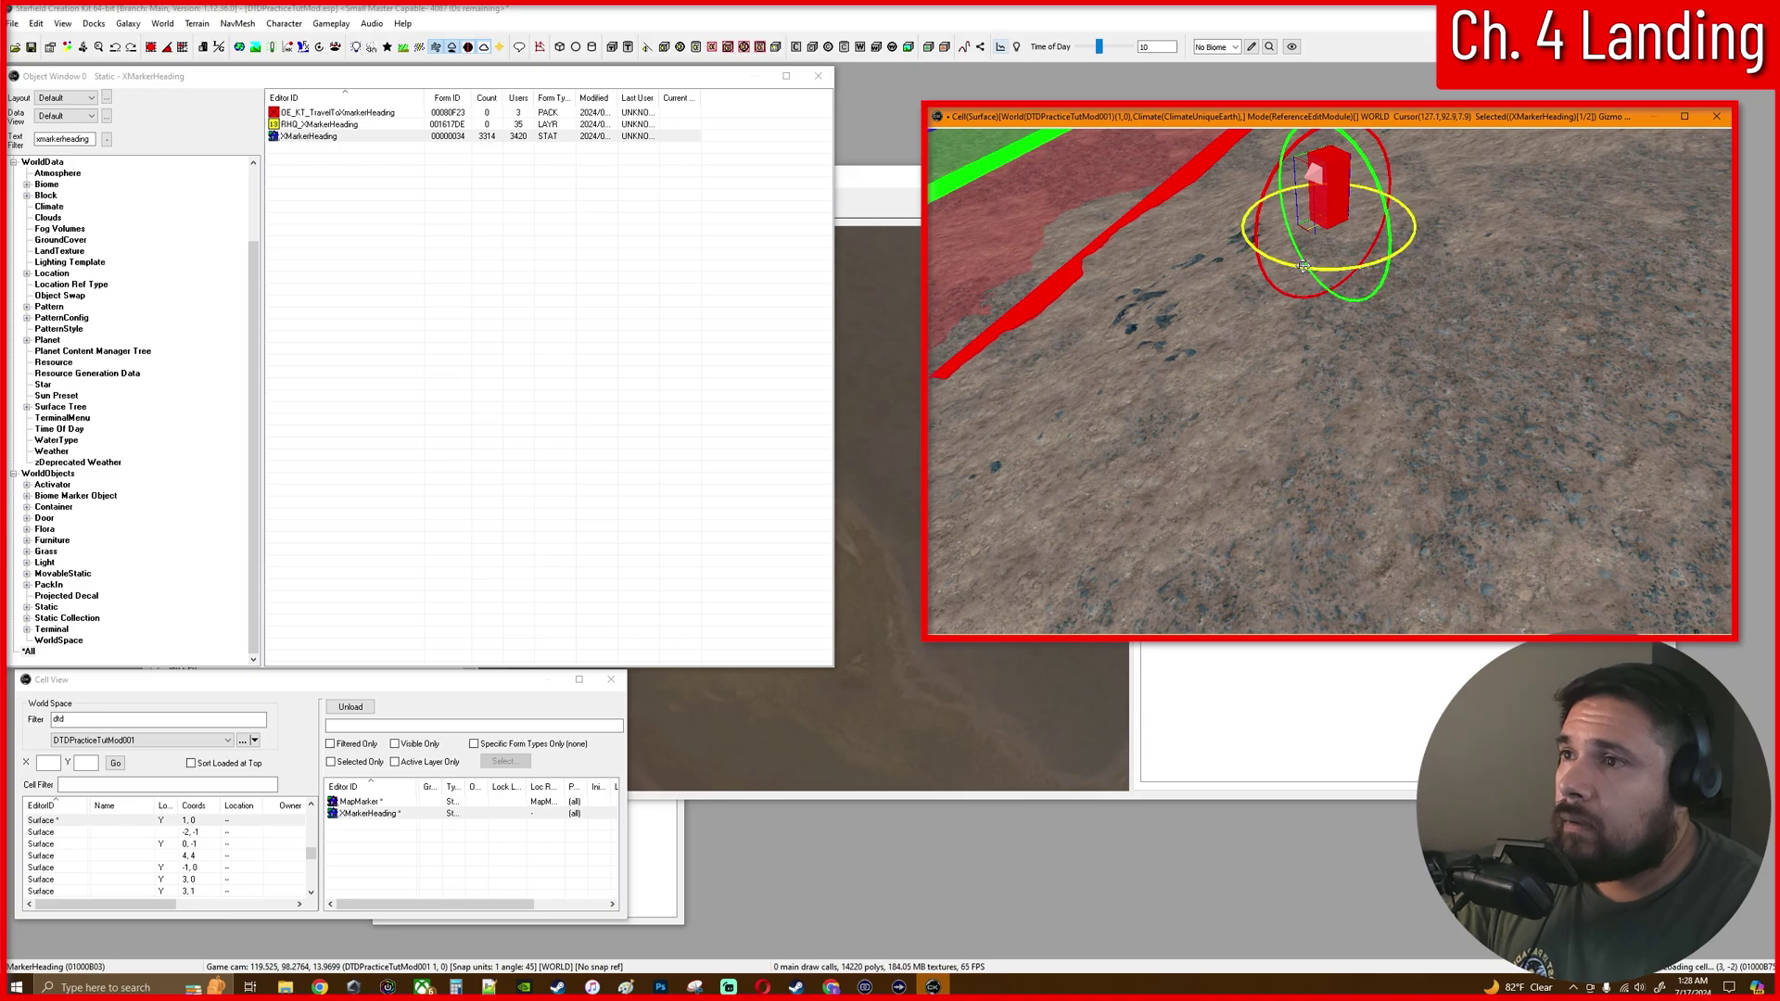
mouse_move(1323, 264)
left_mouse_down()
mouse_move(1386, 264)
mouse_move(1356, 265)
left_mouse_up()
scroll(1351, 267, "up", 5)
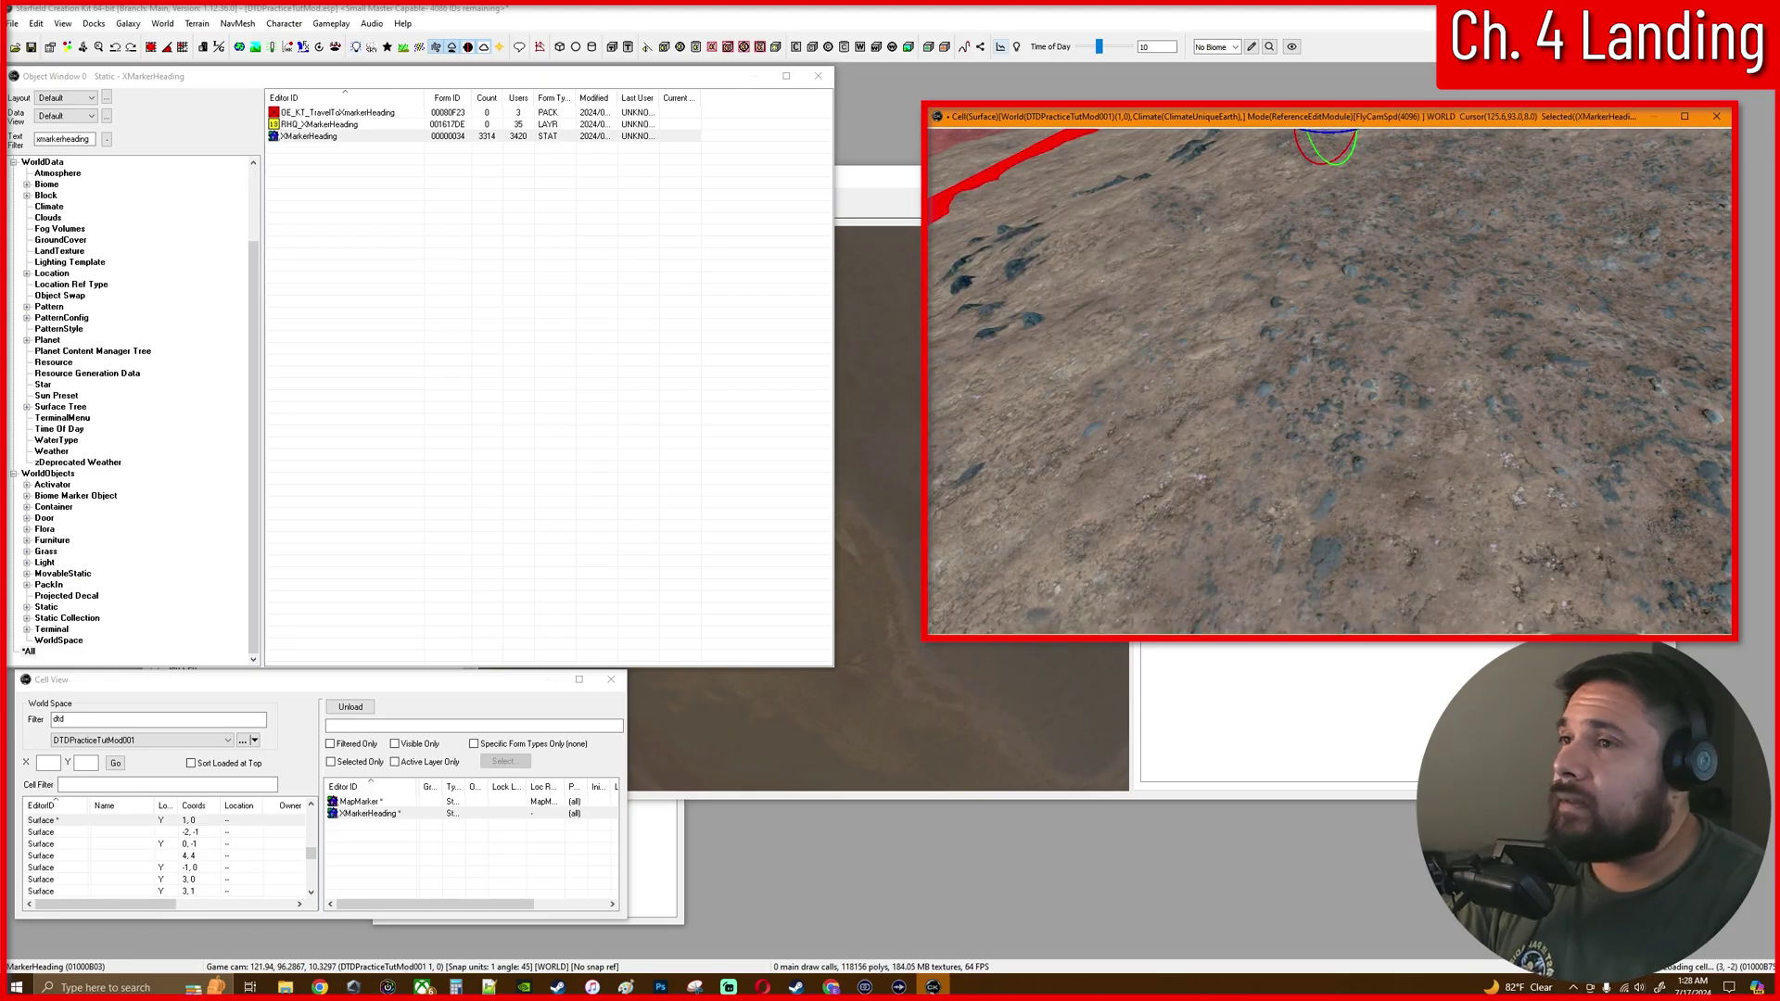
scroll(1335, 176, "up", 2)
scroll(1354, 386, "down", 4)
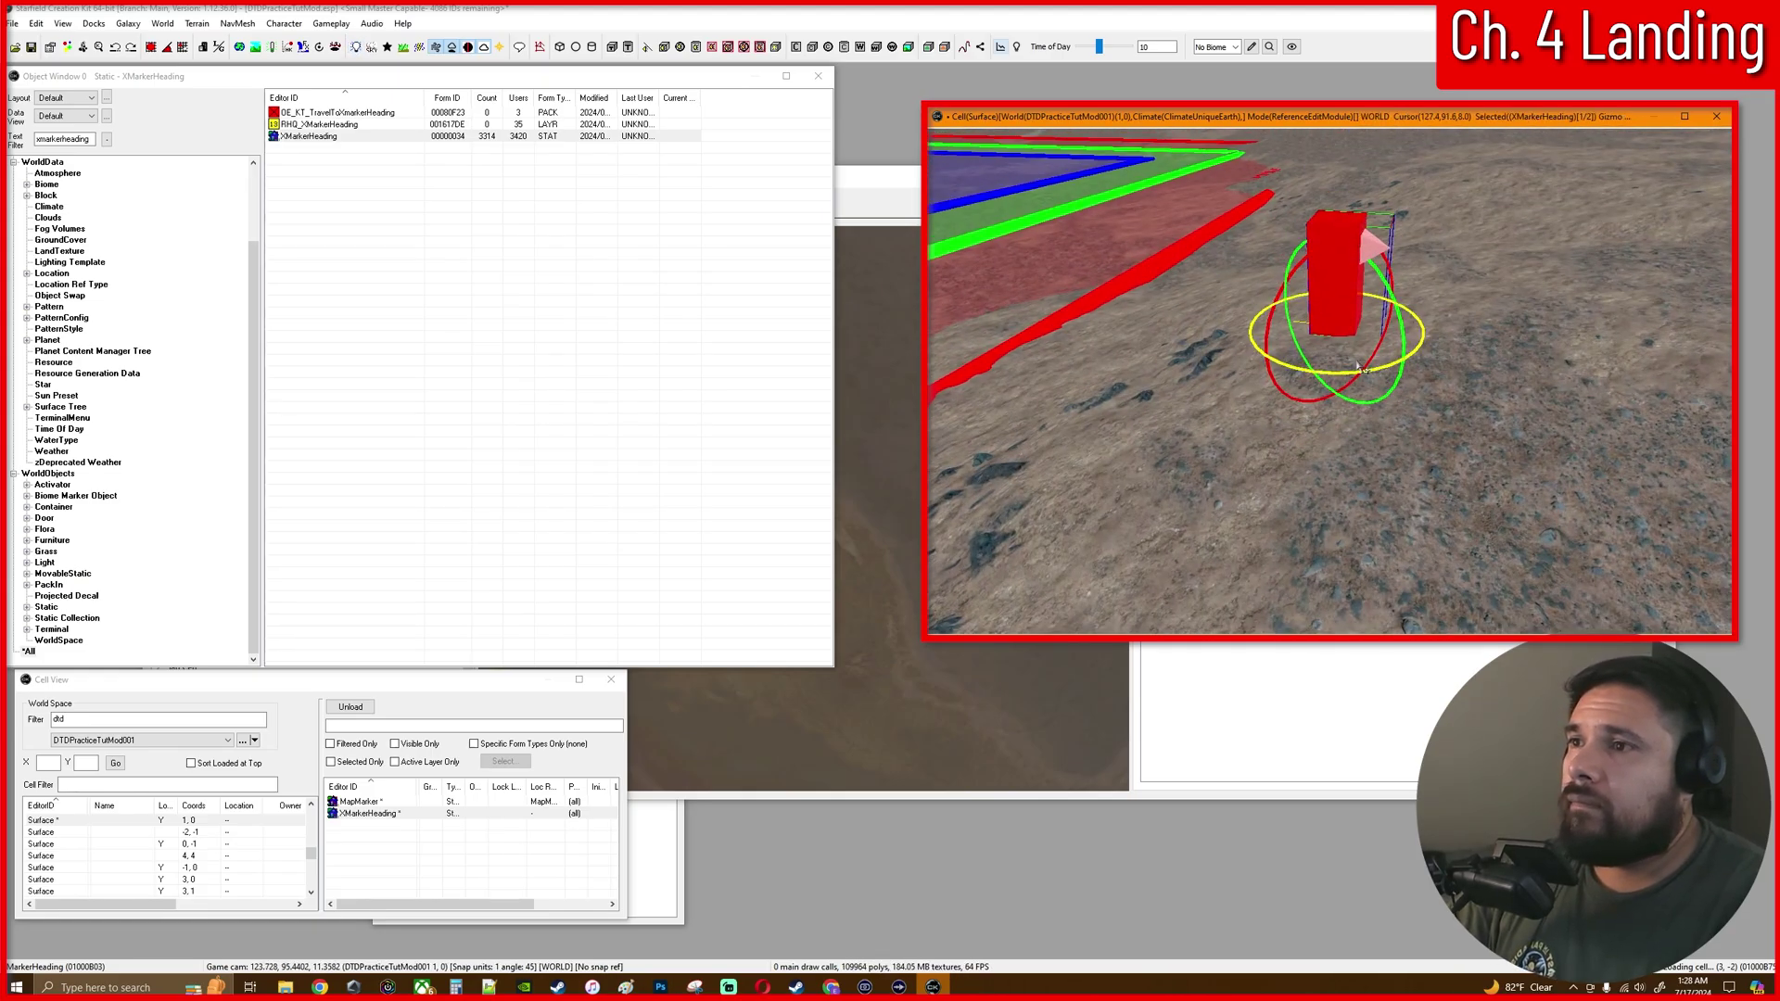
right_click_drag(1347, 368, 1413, 327)
scroll(1409, 326, "down", 5)
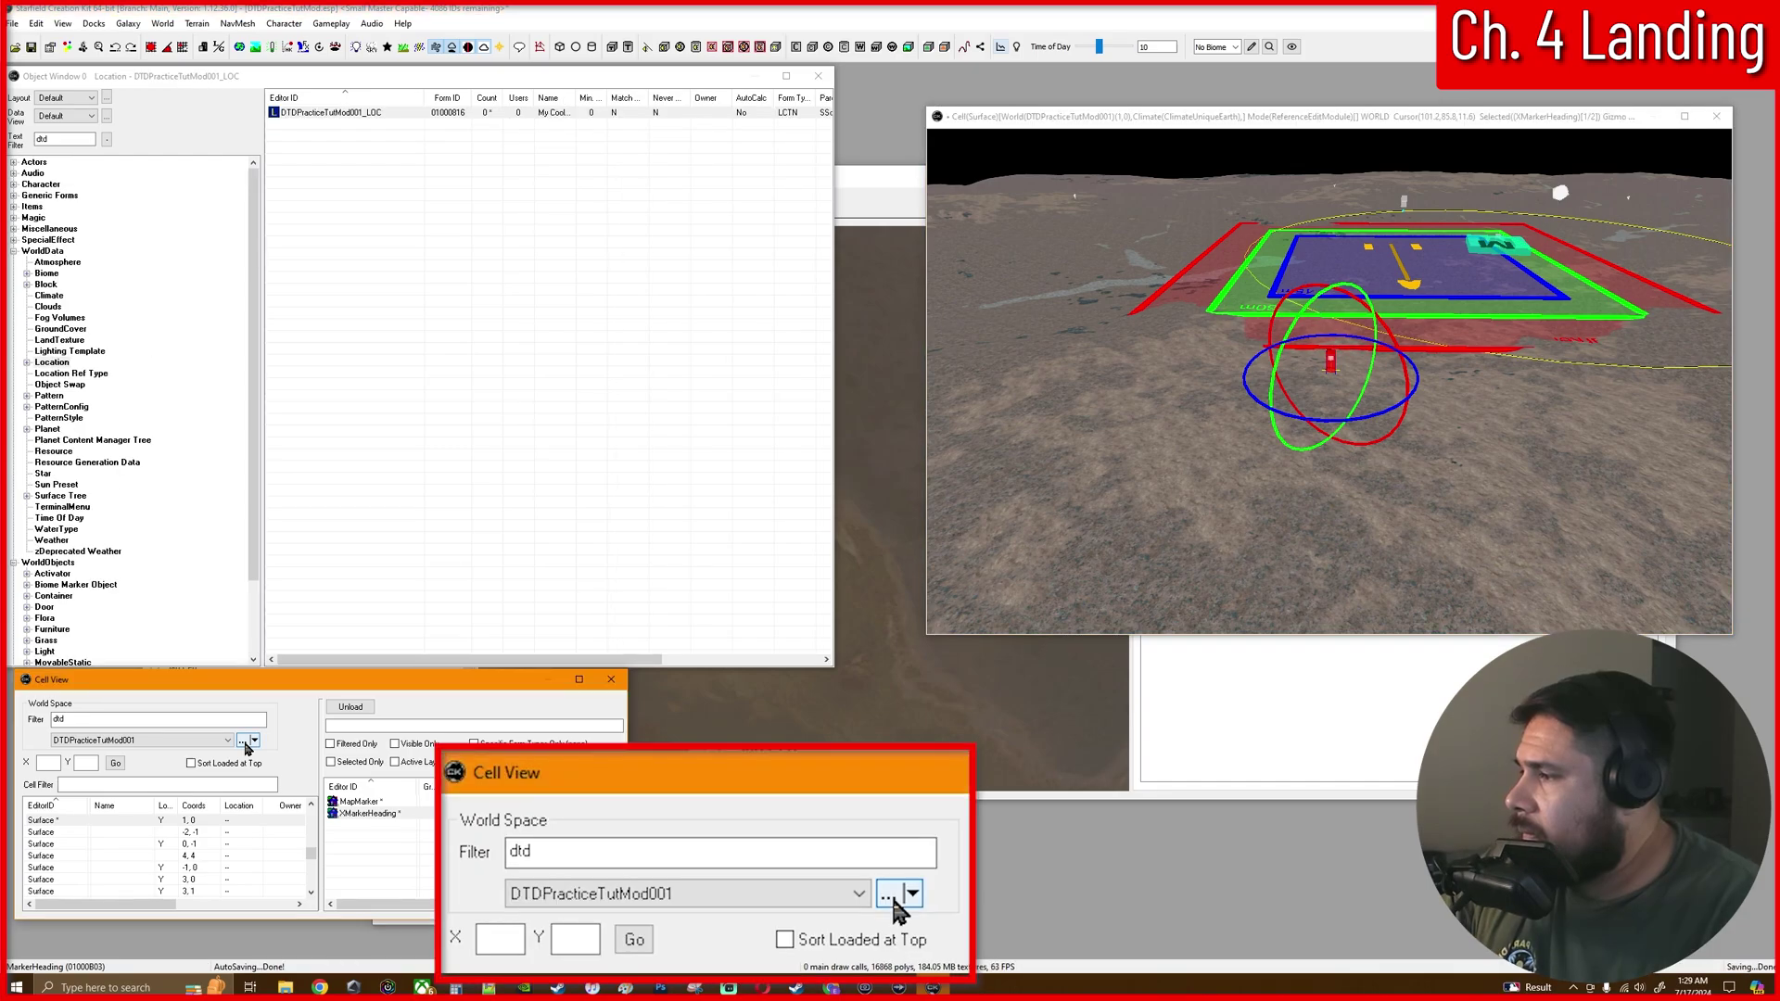
Open the DTDPracticeTutMod001 worldspace form and type MyCoolLocation_ into its Name field
left_click(244, 741)
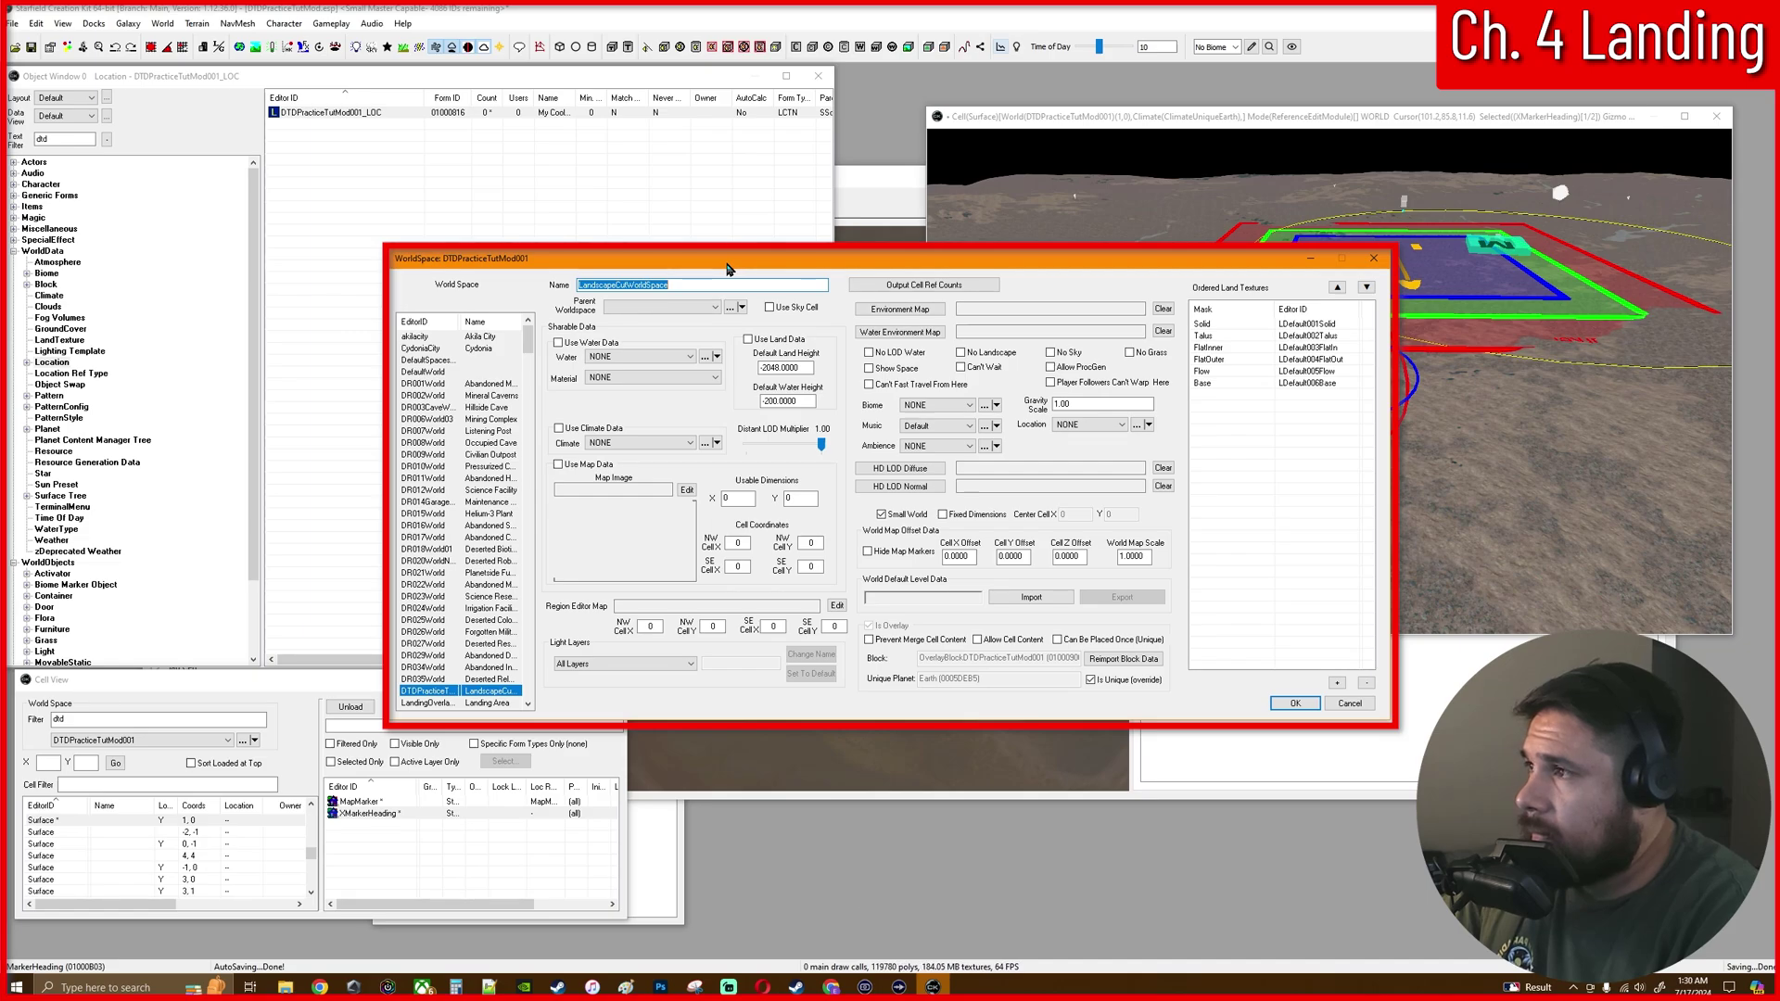
type("M")
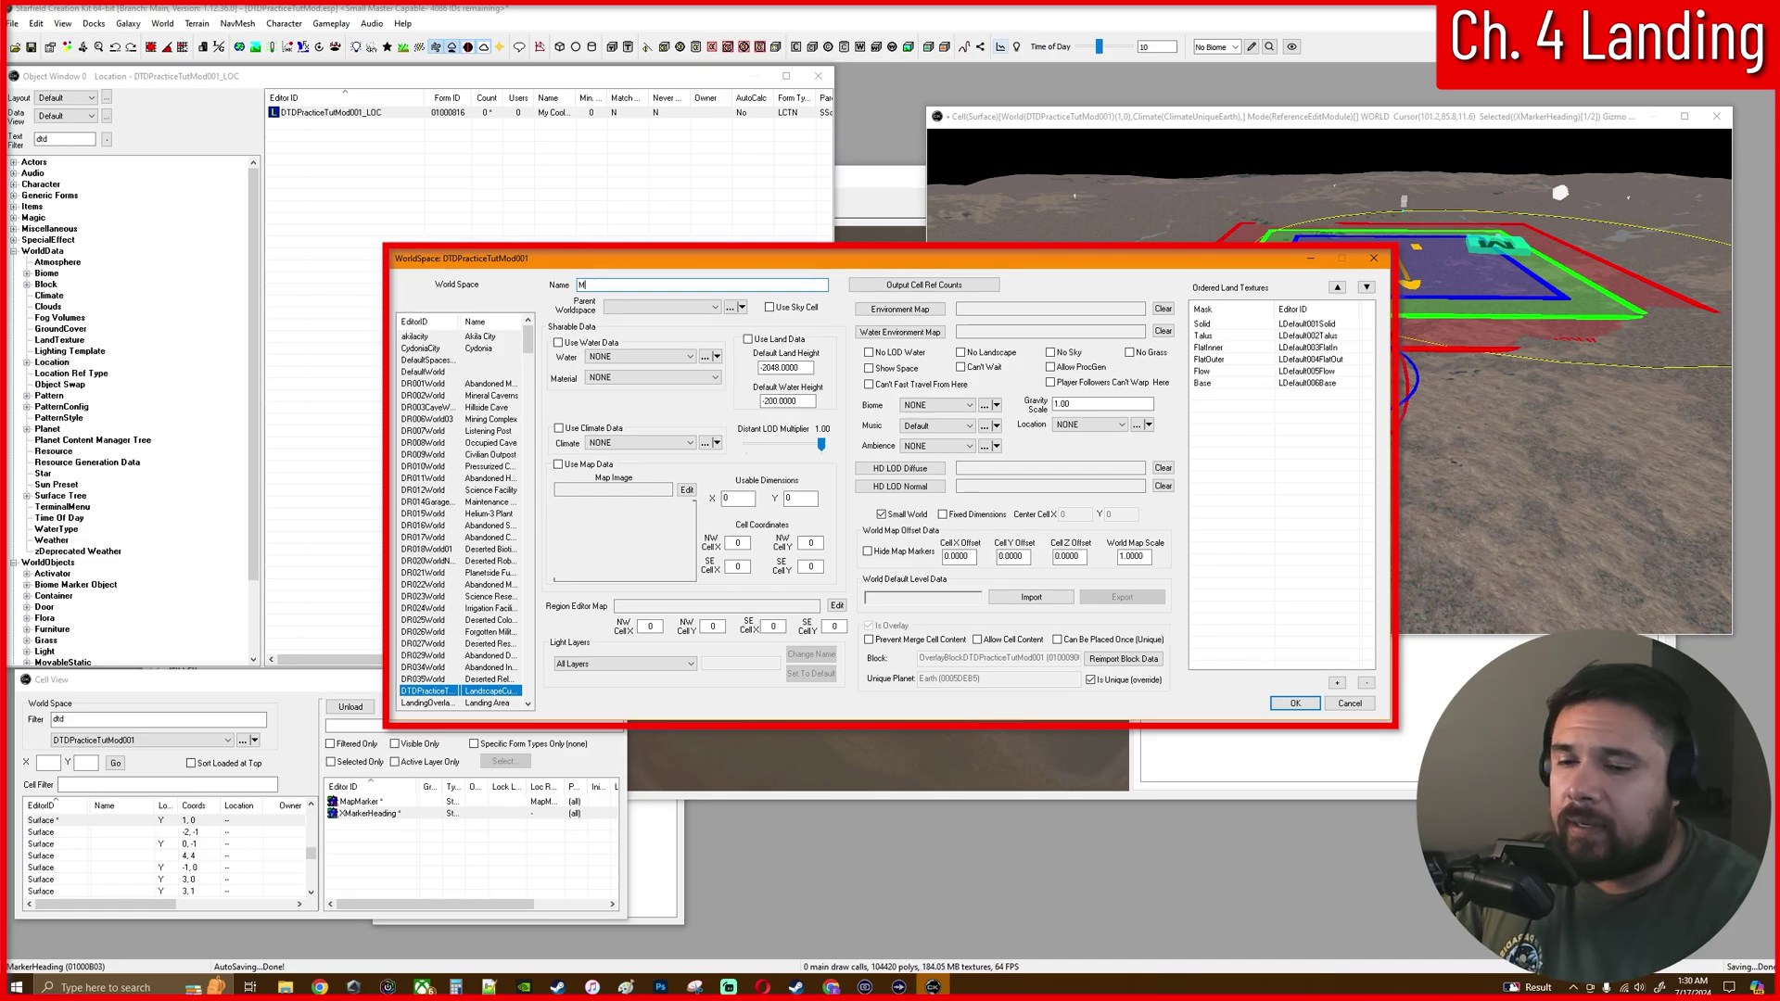
type("yCool")
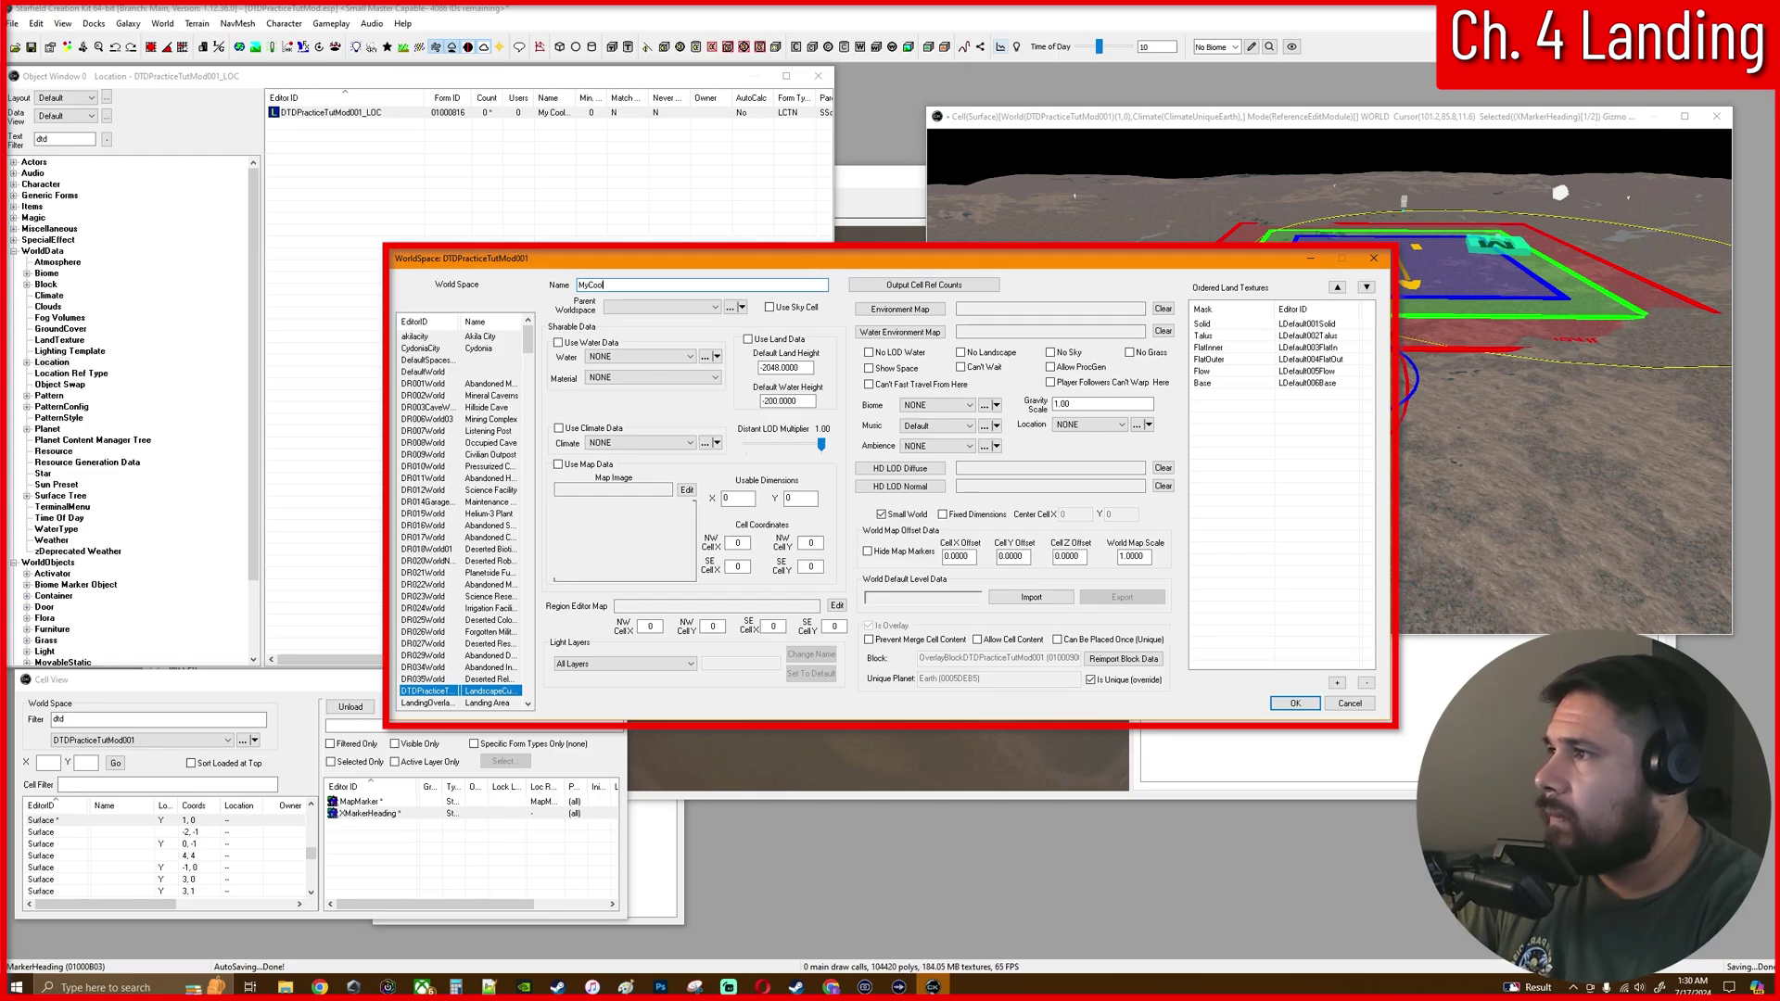
type("Location")
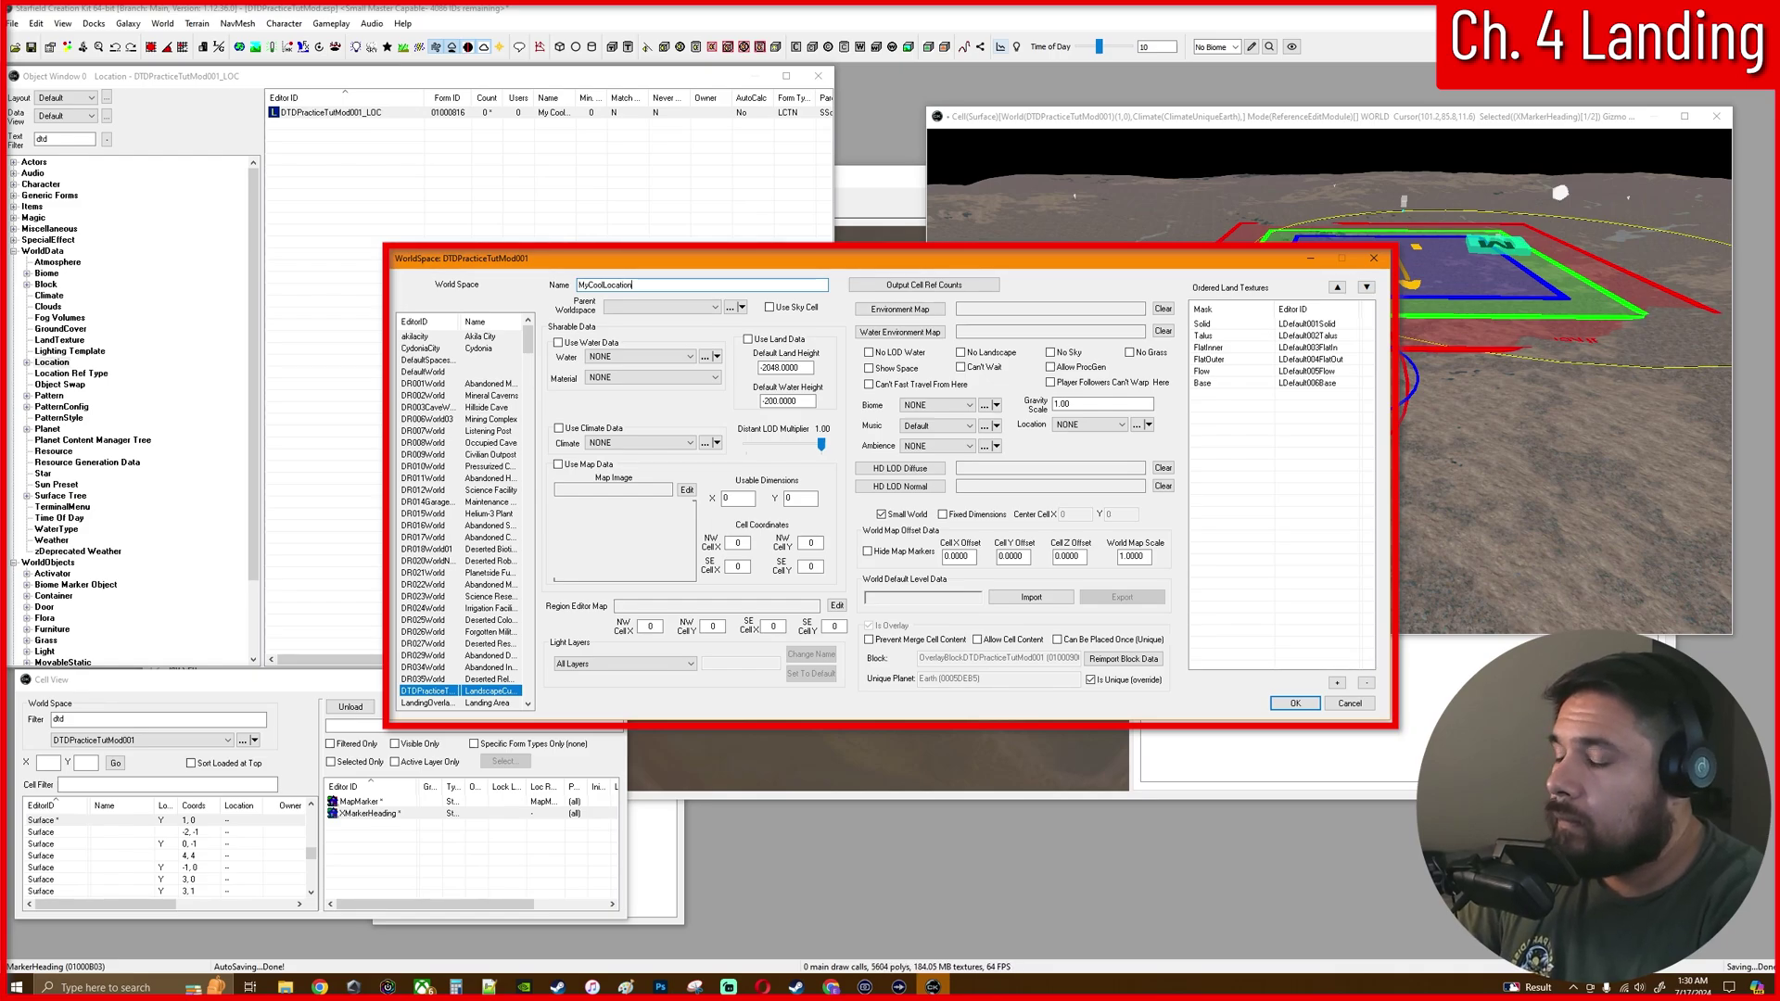
type("_WS")
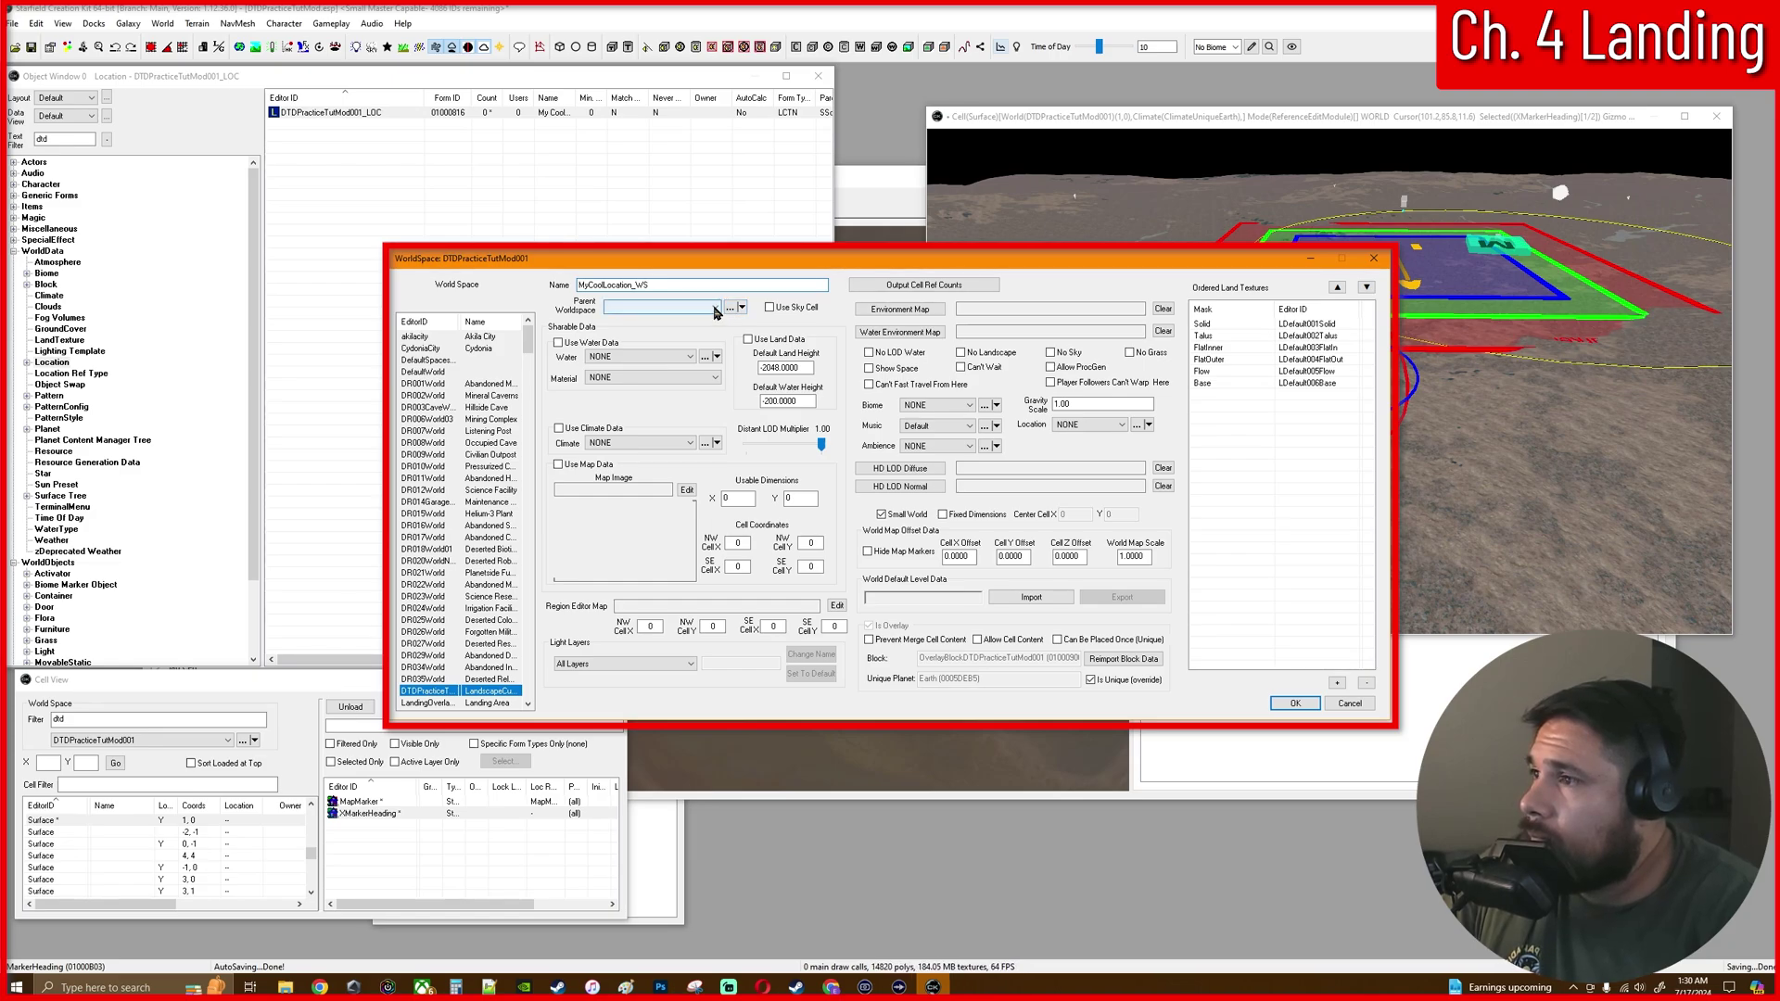
Set the worldspace's Location to DTDPracticeTutMod001_LOC and confirm saving the changed worldspace
left_click(1089, 424)
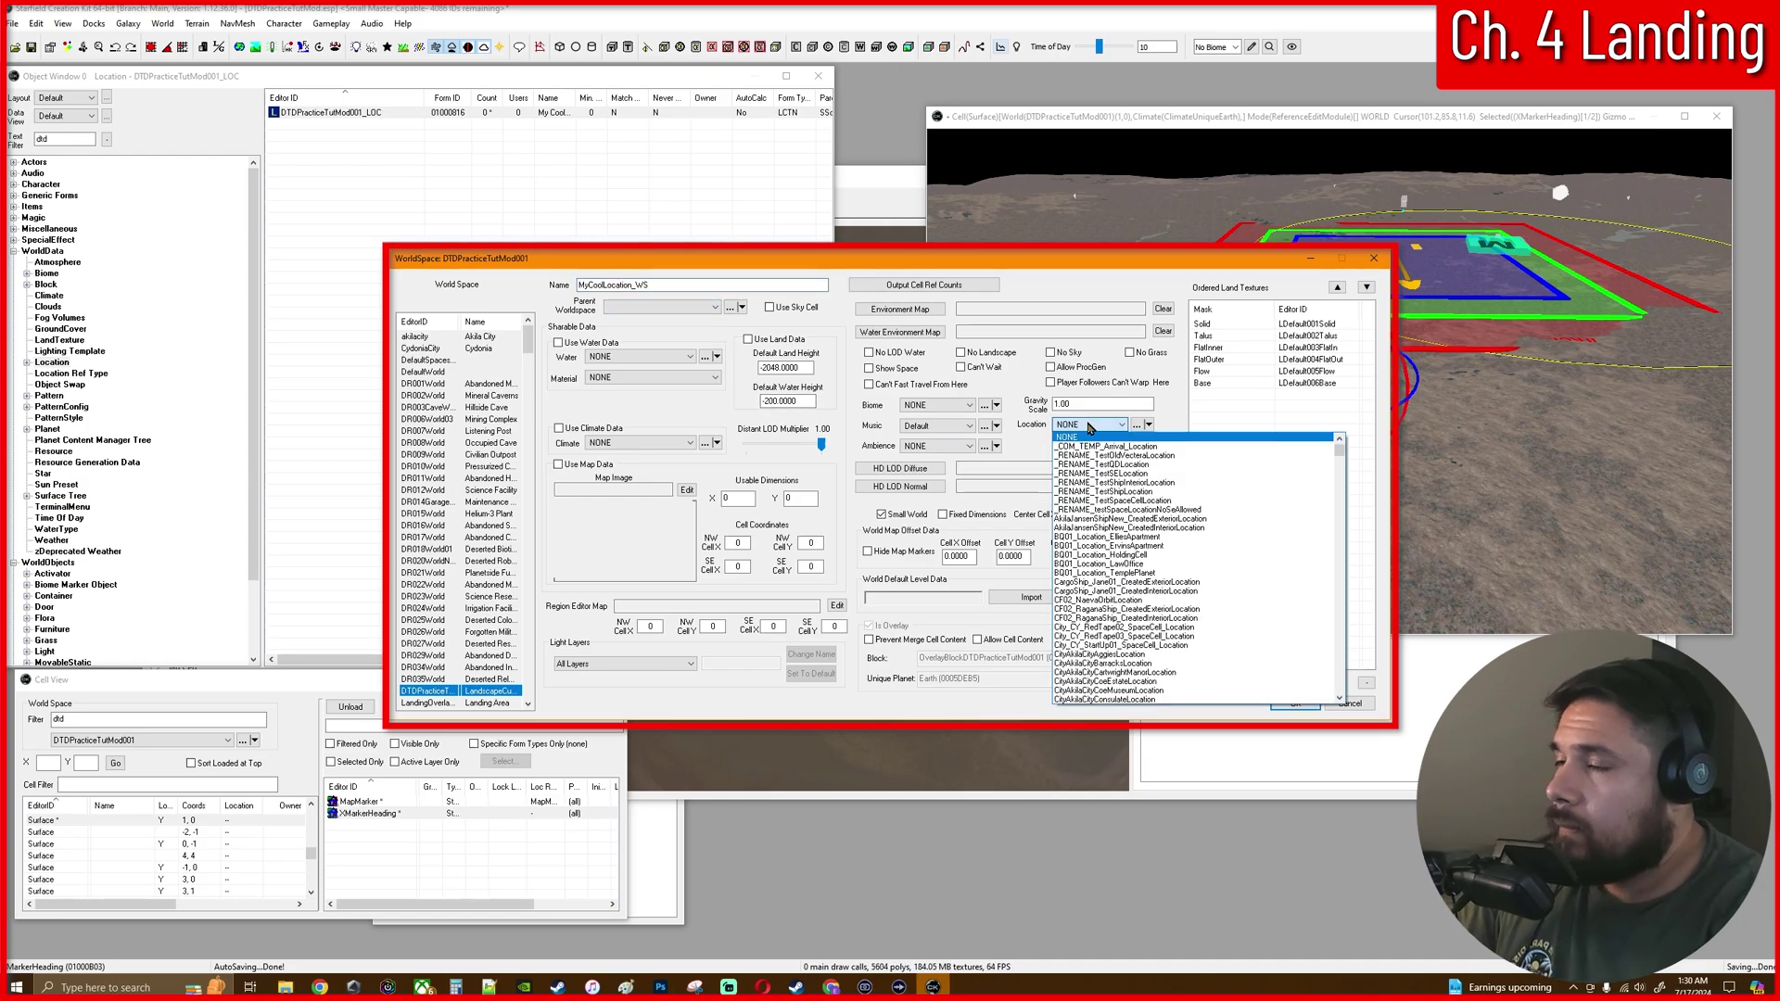
type("dtd")
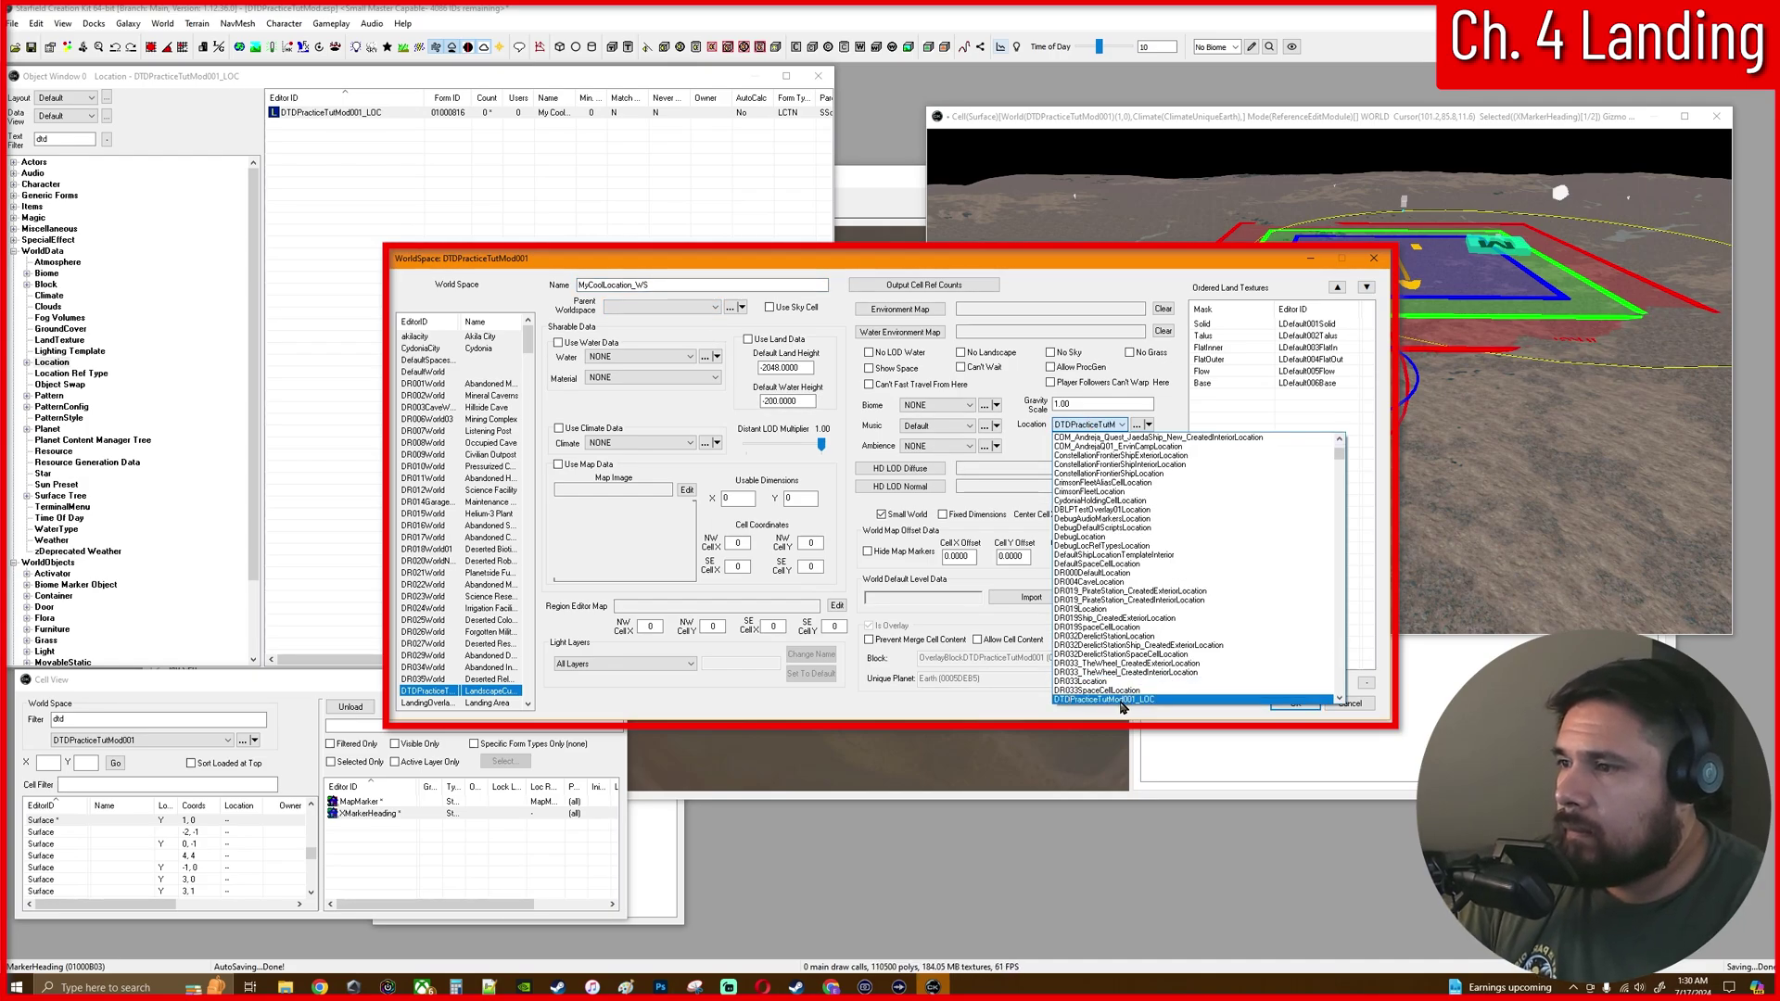
left_click(1121, 701)
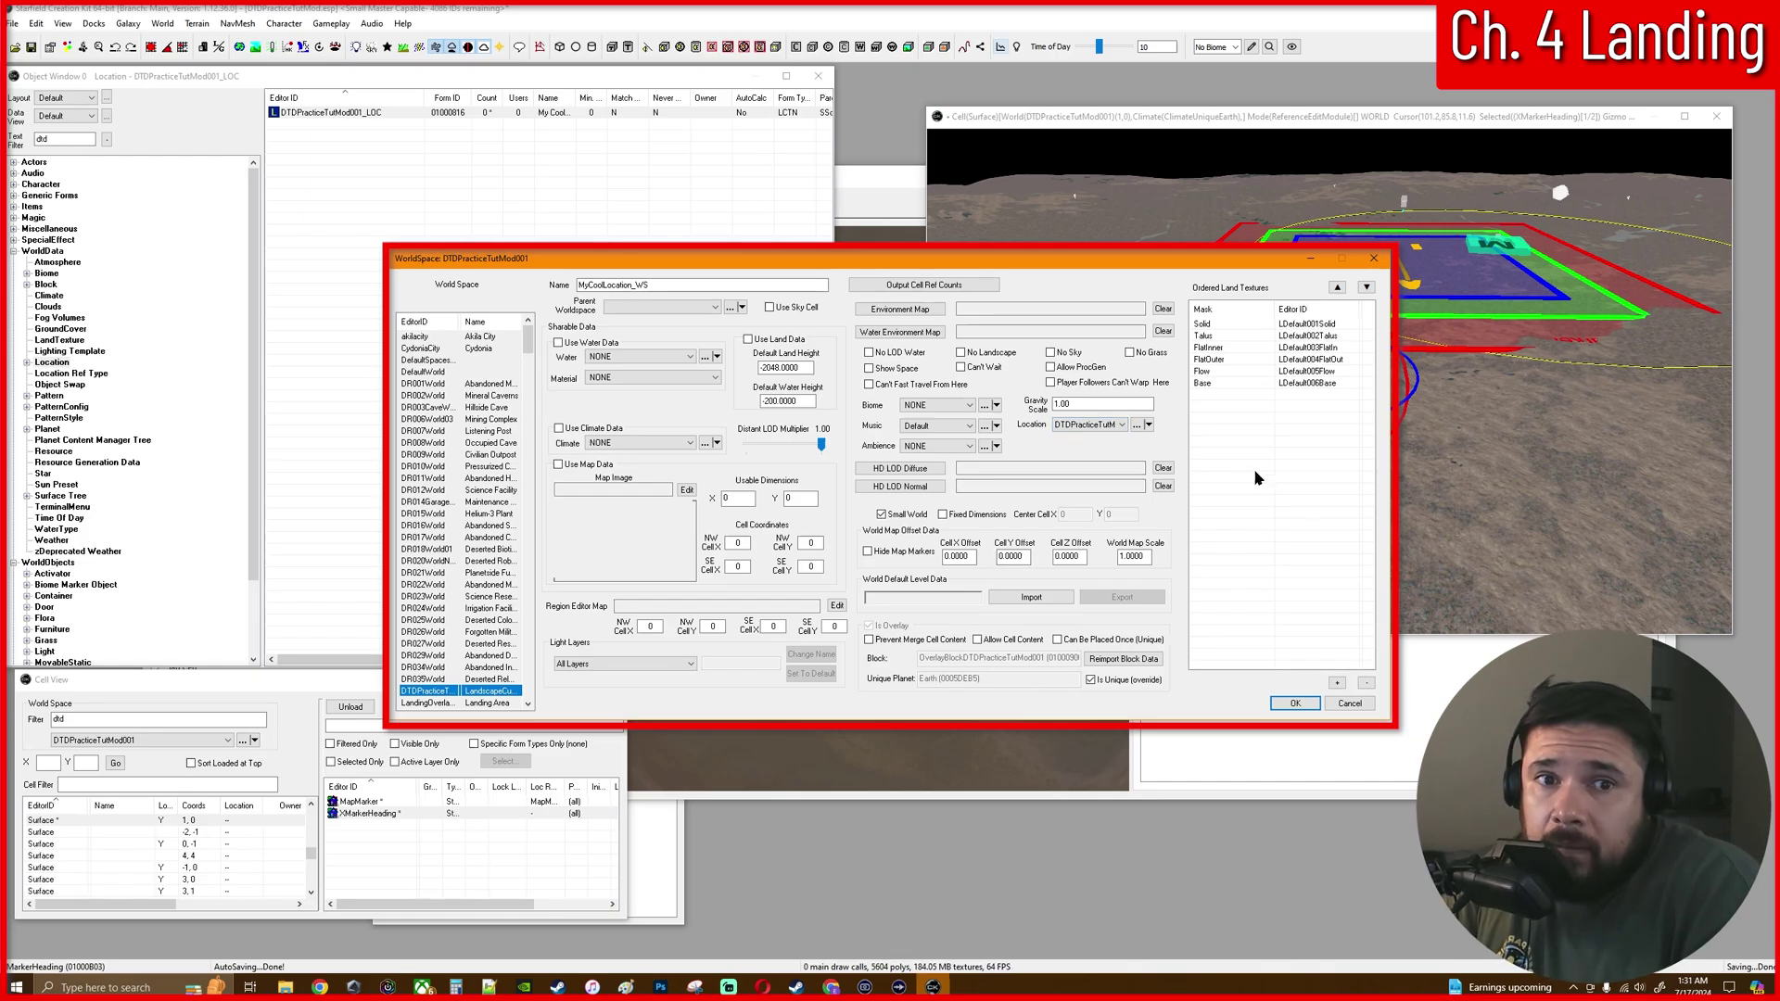
left_click(1293, 707)
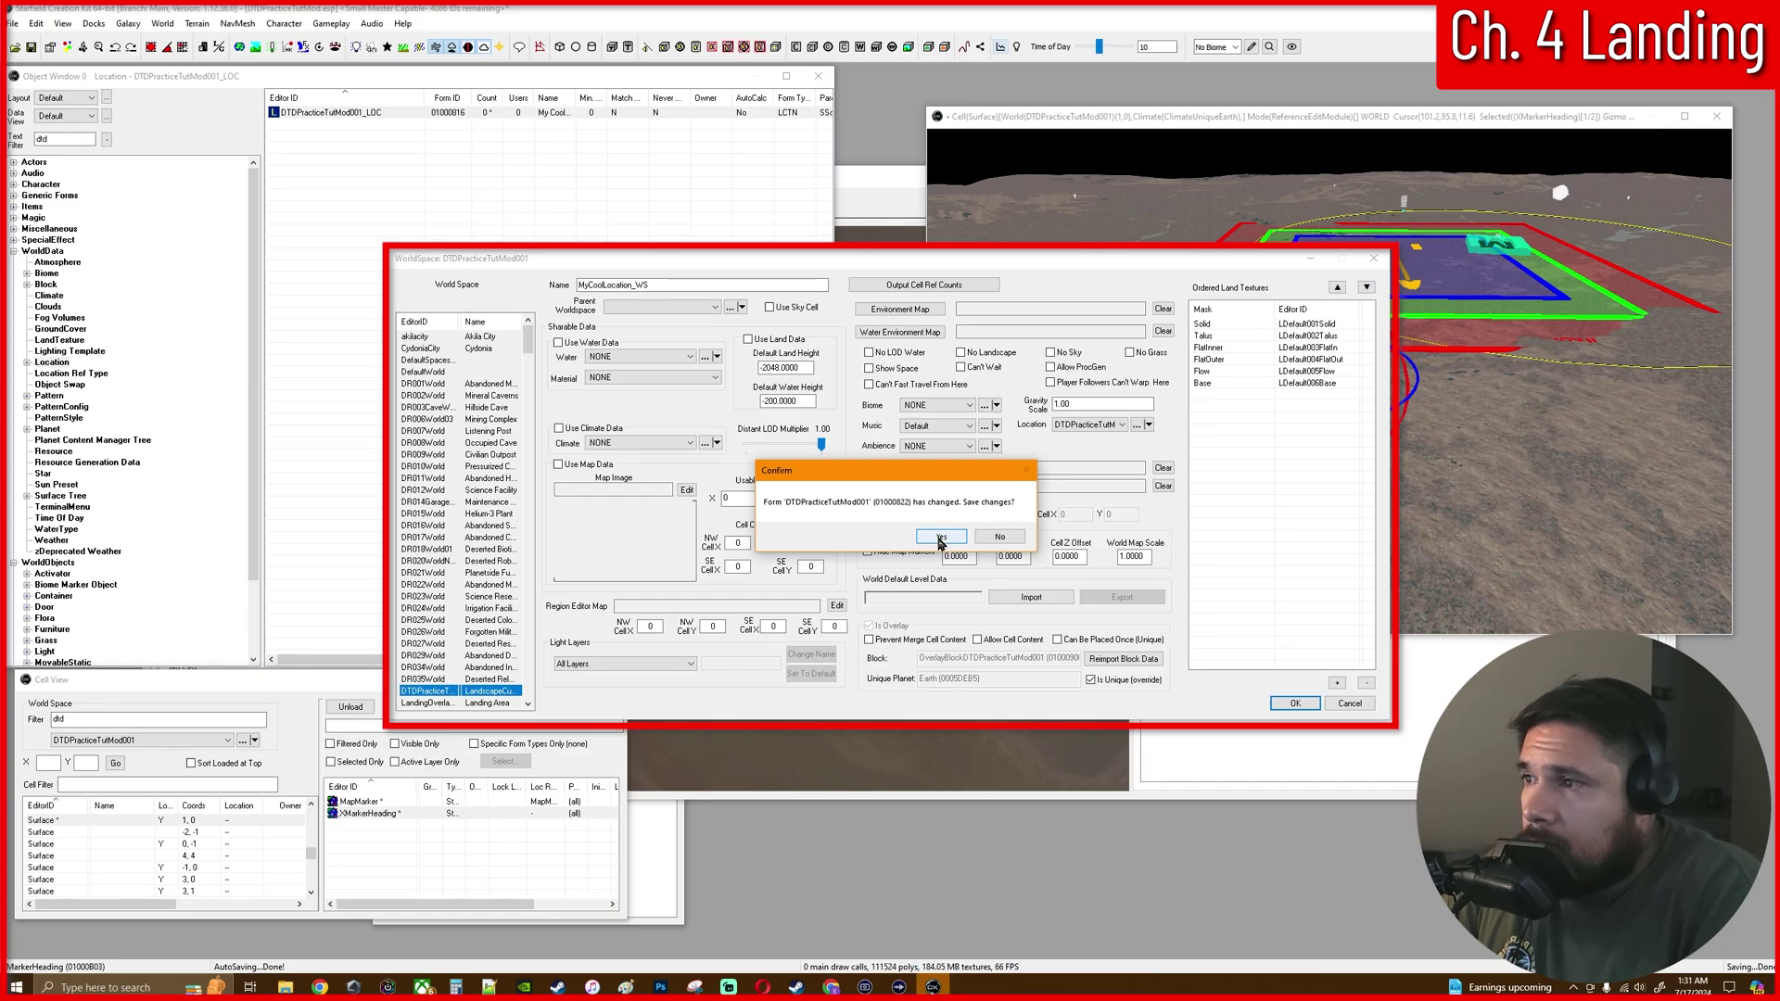
left_click(941, 537)
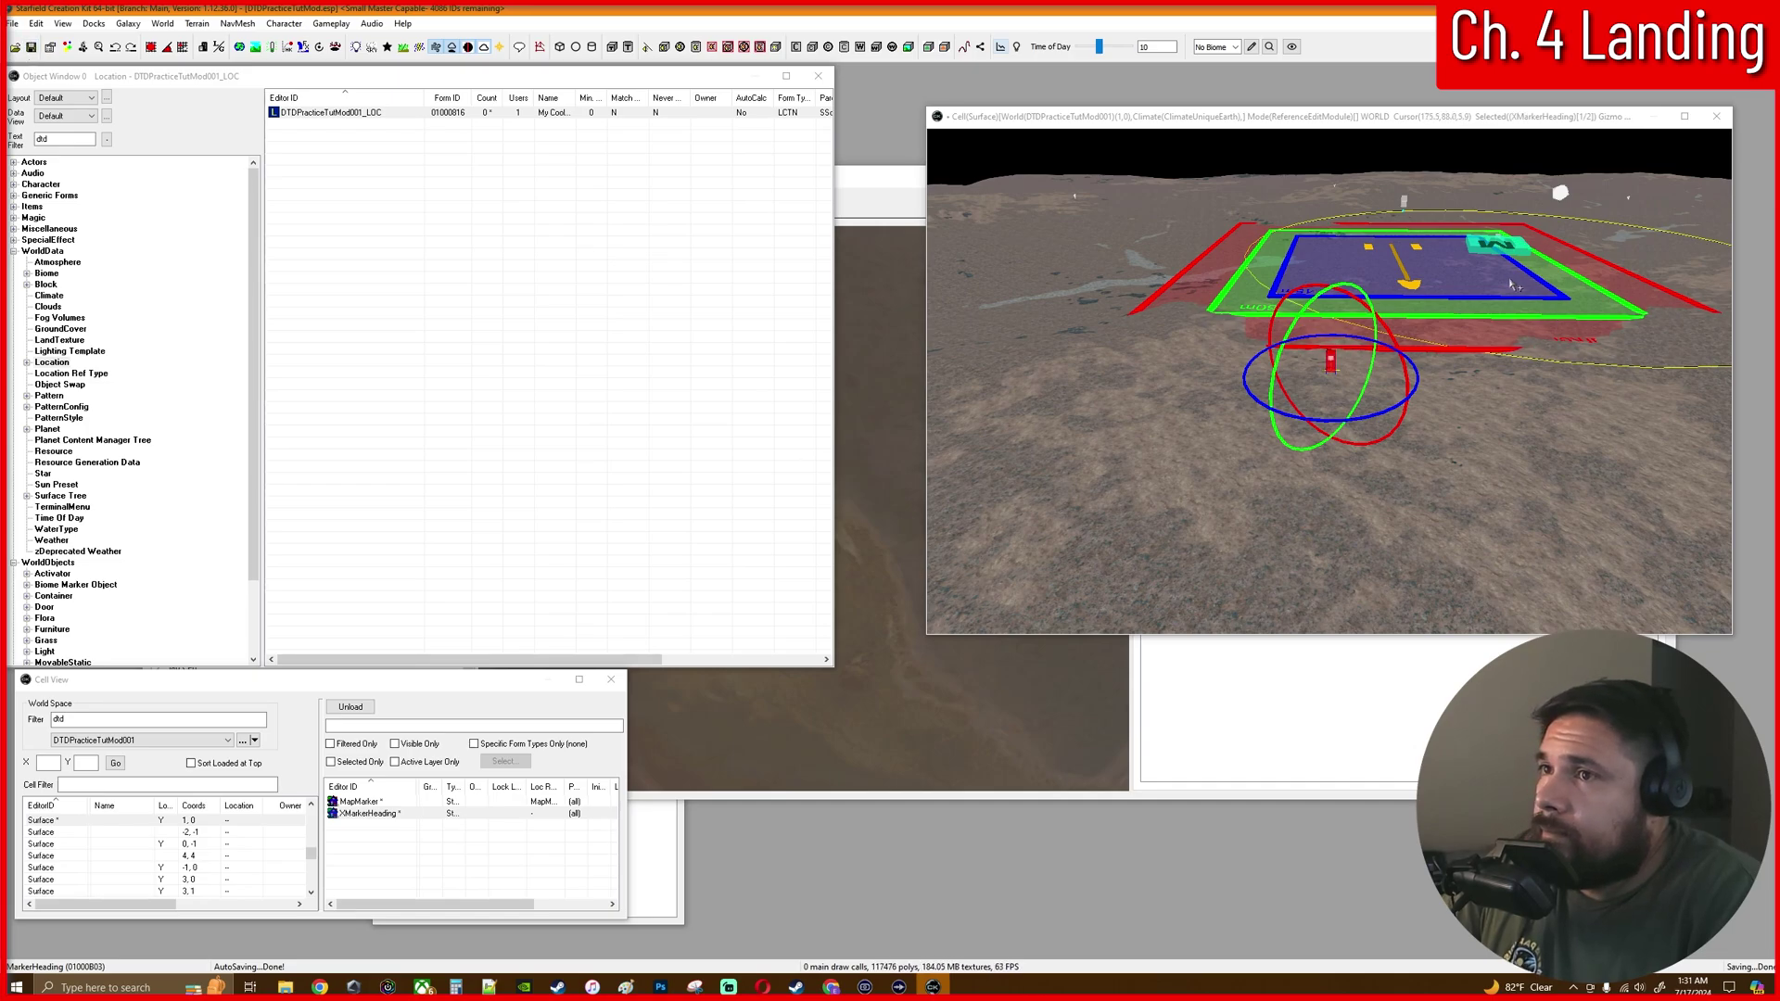
On the map marker's reference, enable Marker Data, Visible, Visible on Star Map and Can Travel To
middle_click_drag(1510, 285, 1395, 346)
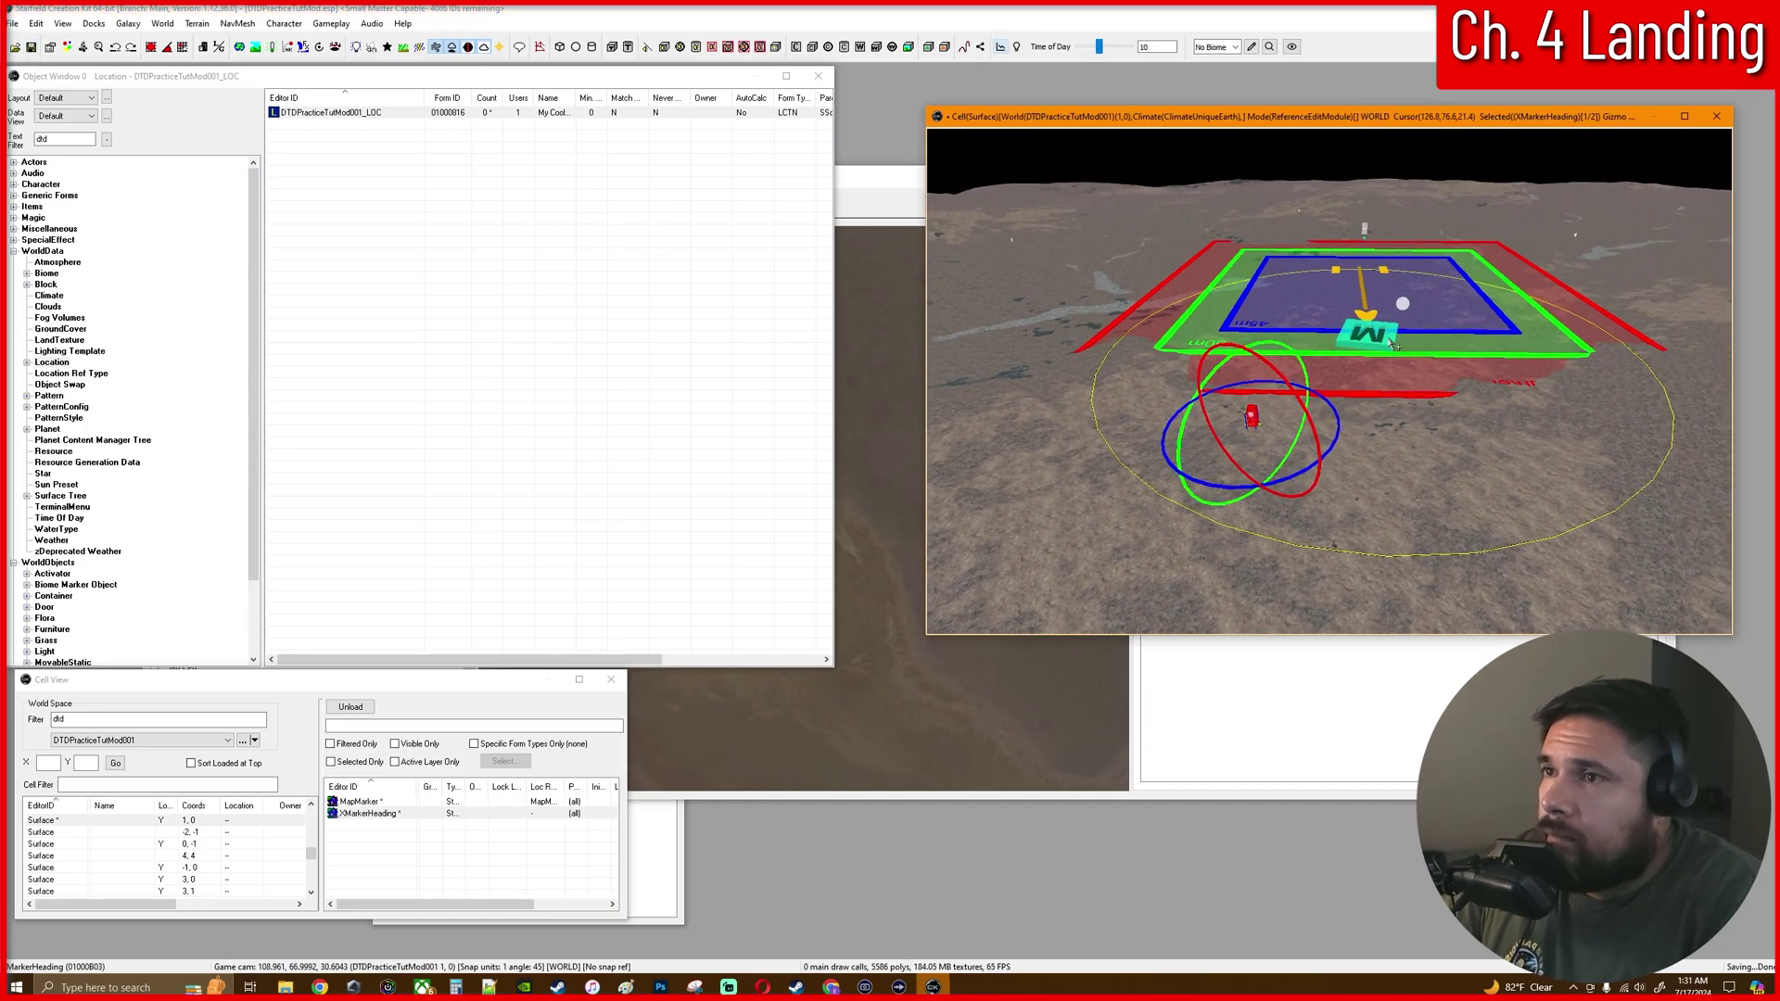
left_click(1360, 339)
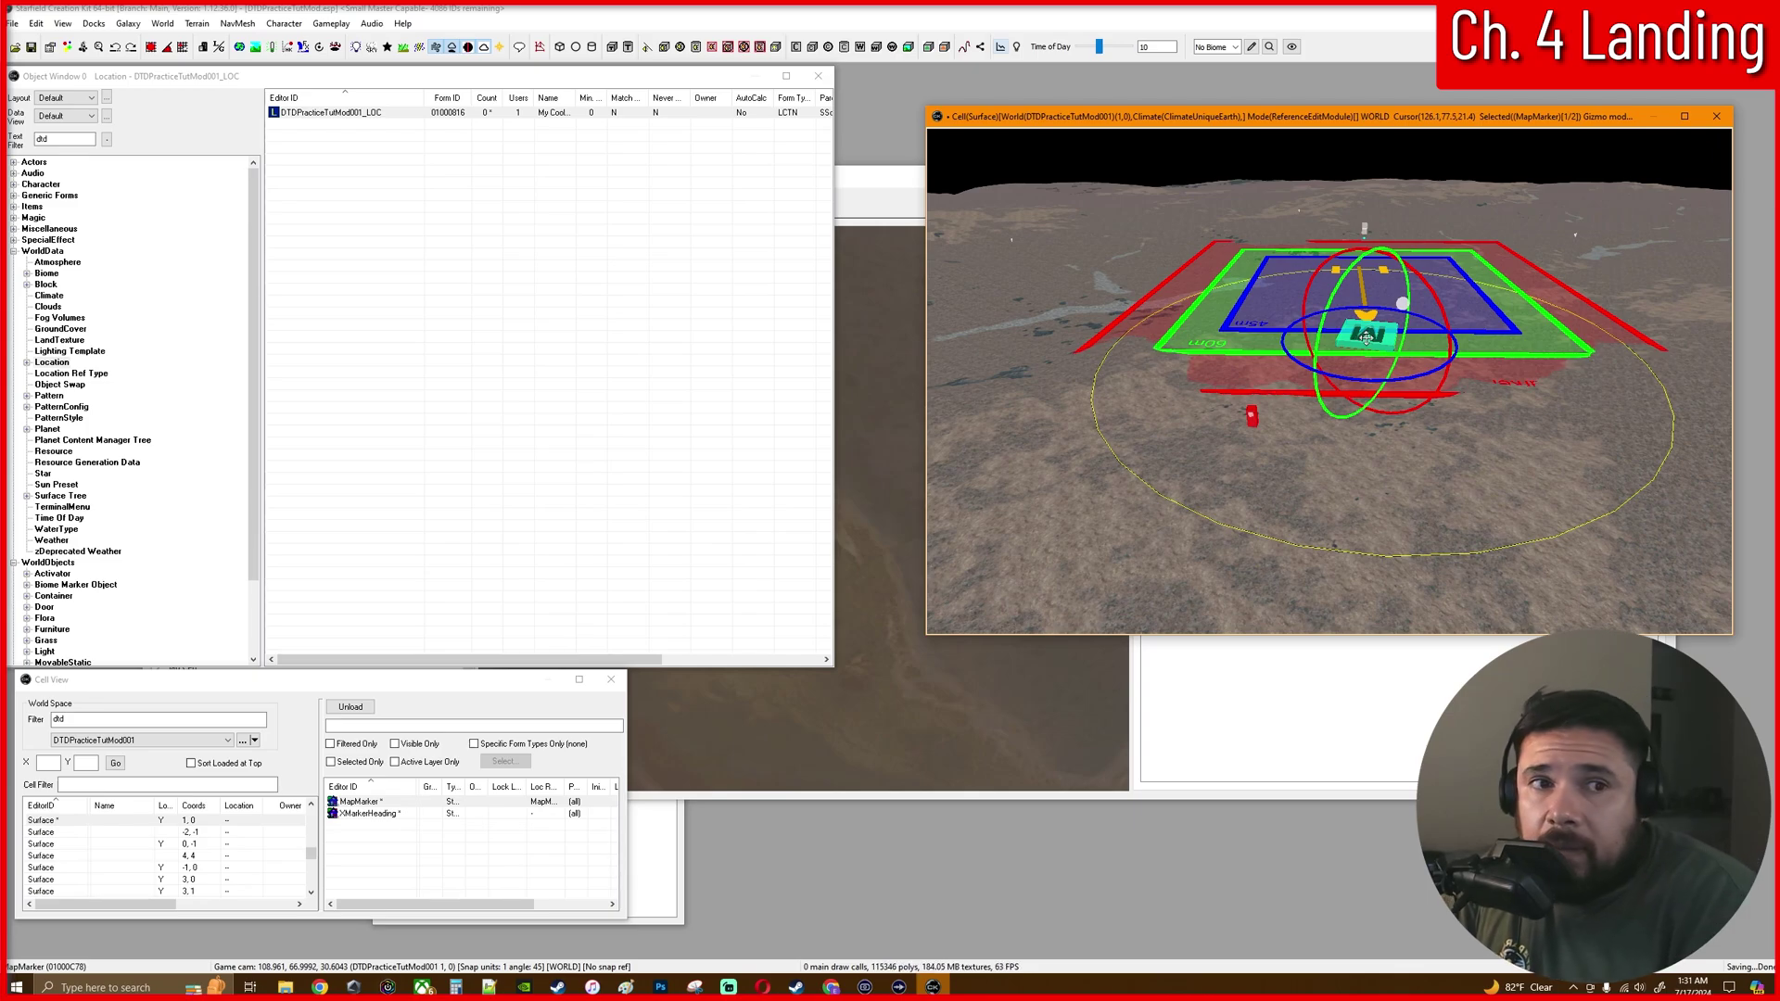
double_click(1365, 339)
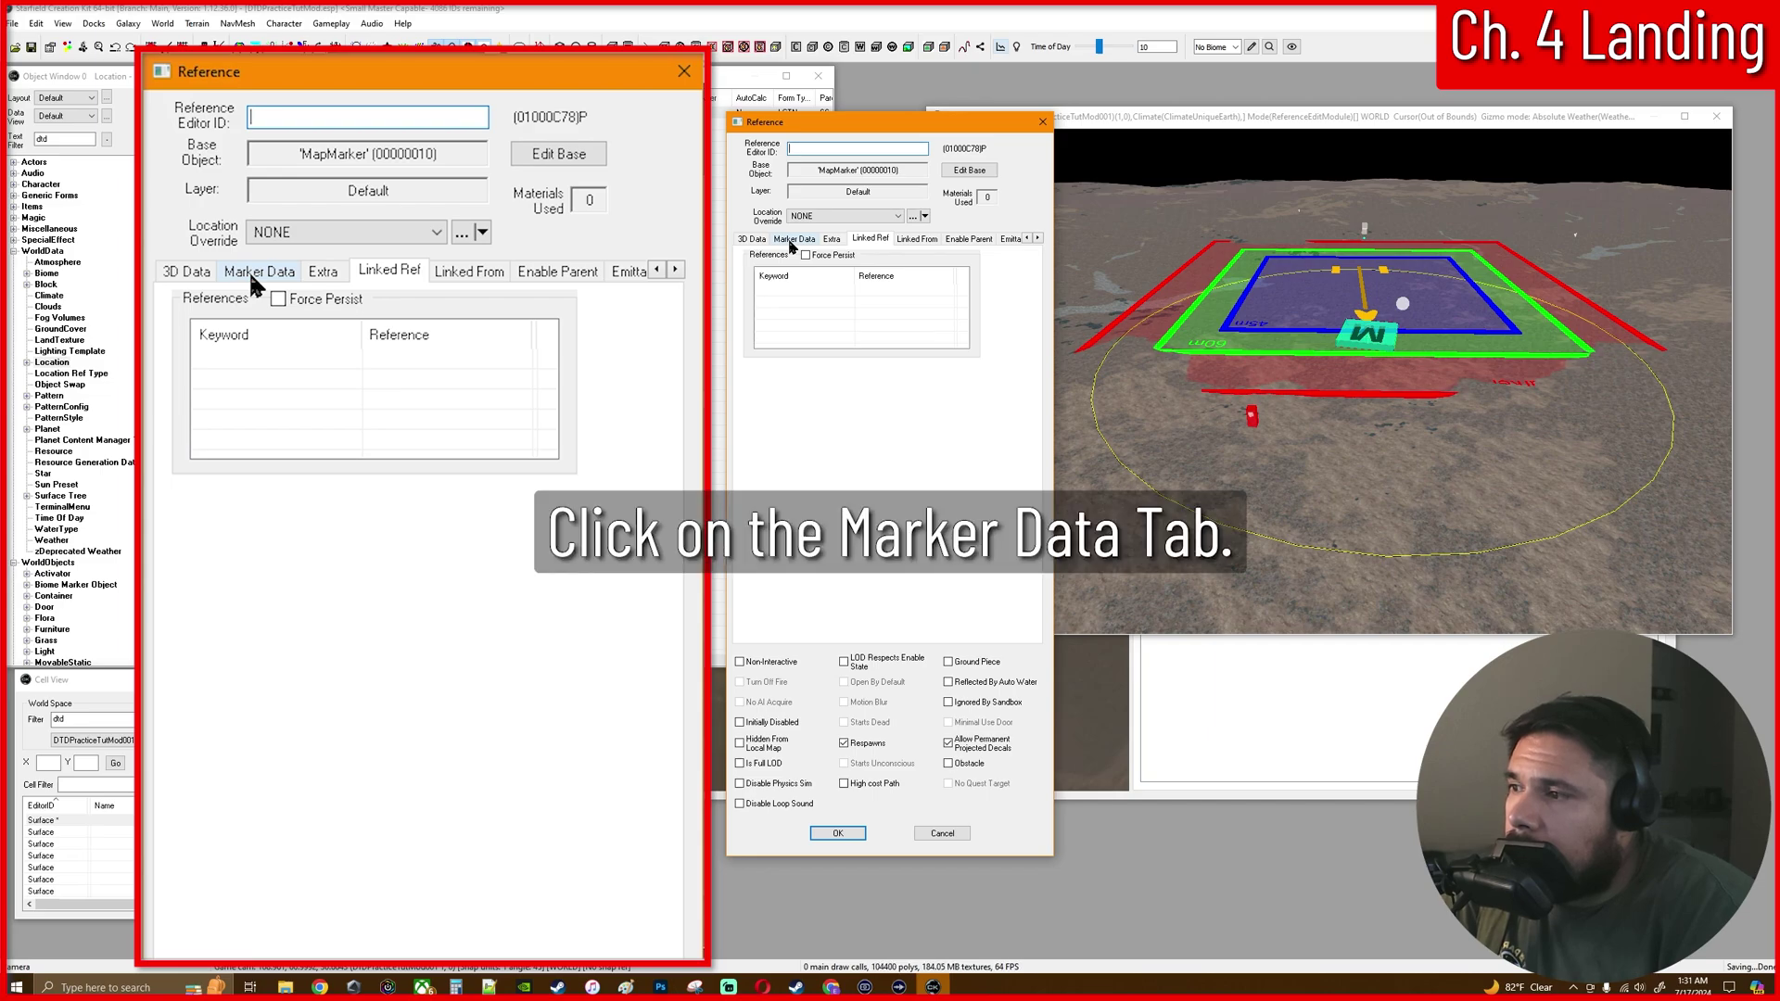
left_click(790, 243)
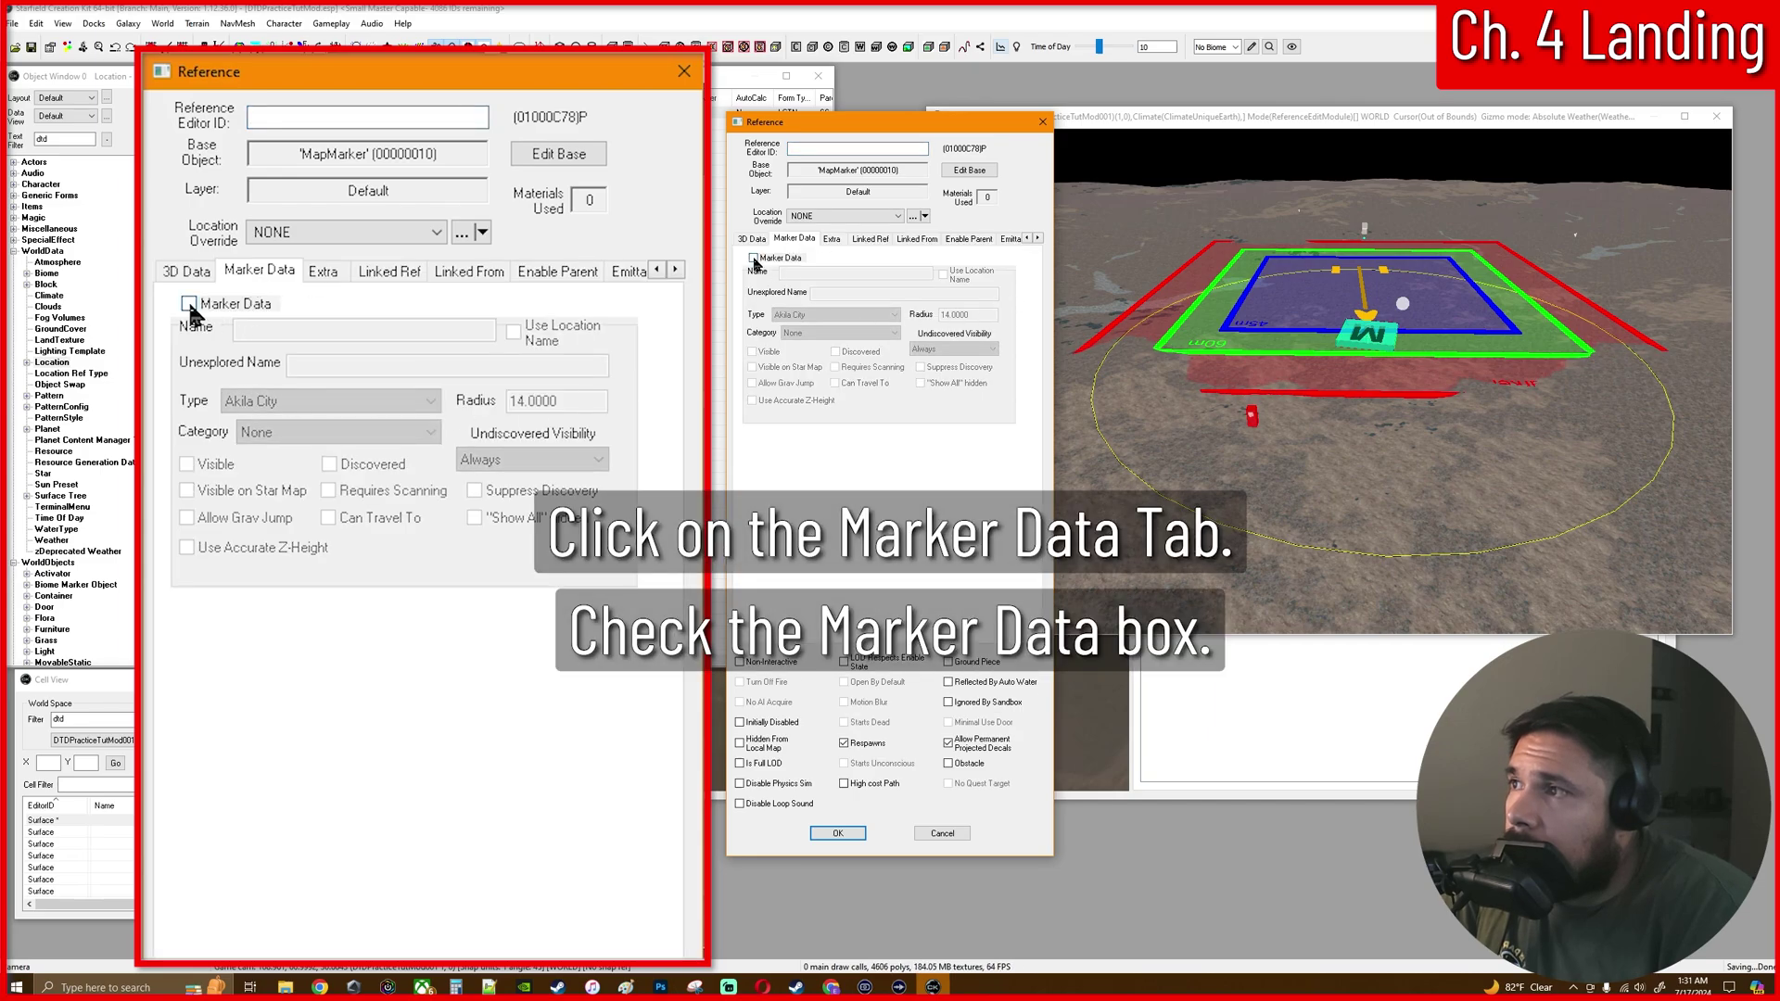
left_click(189, 304)
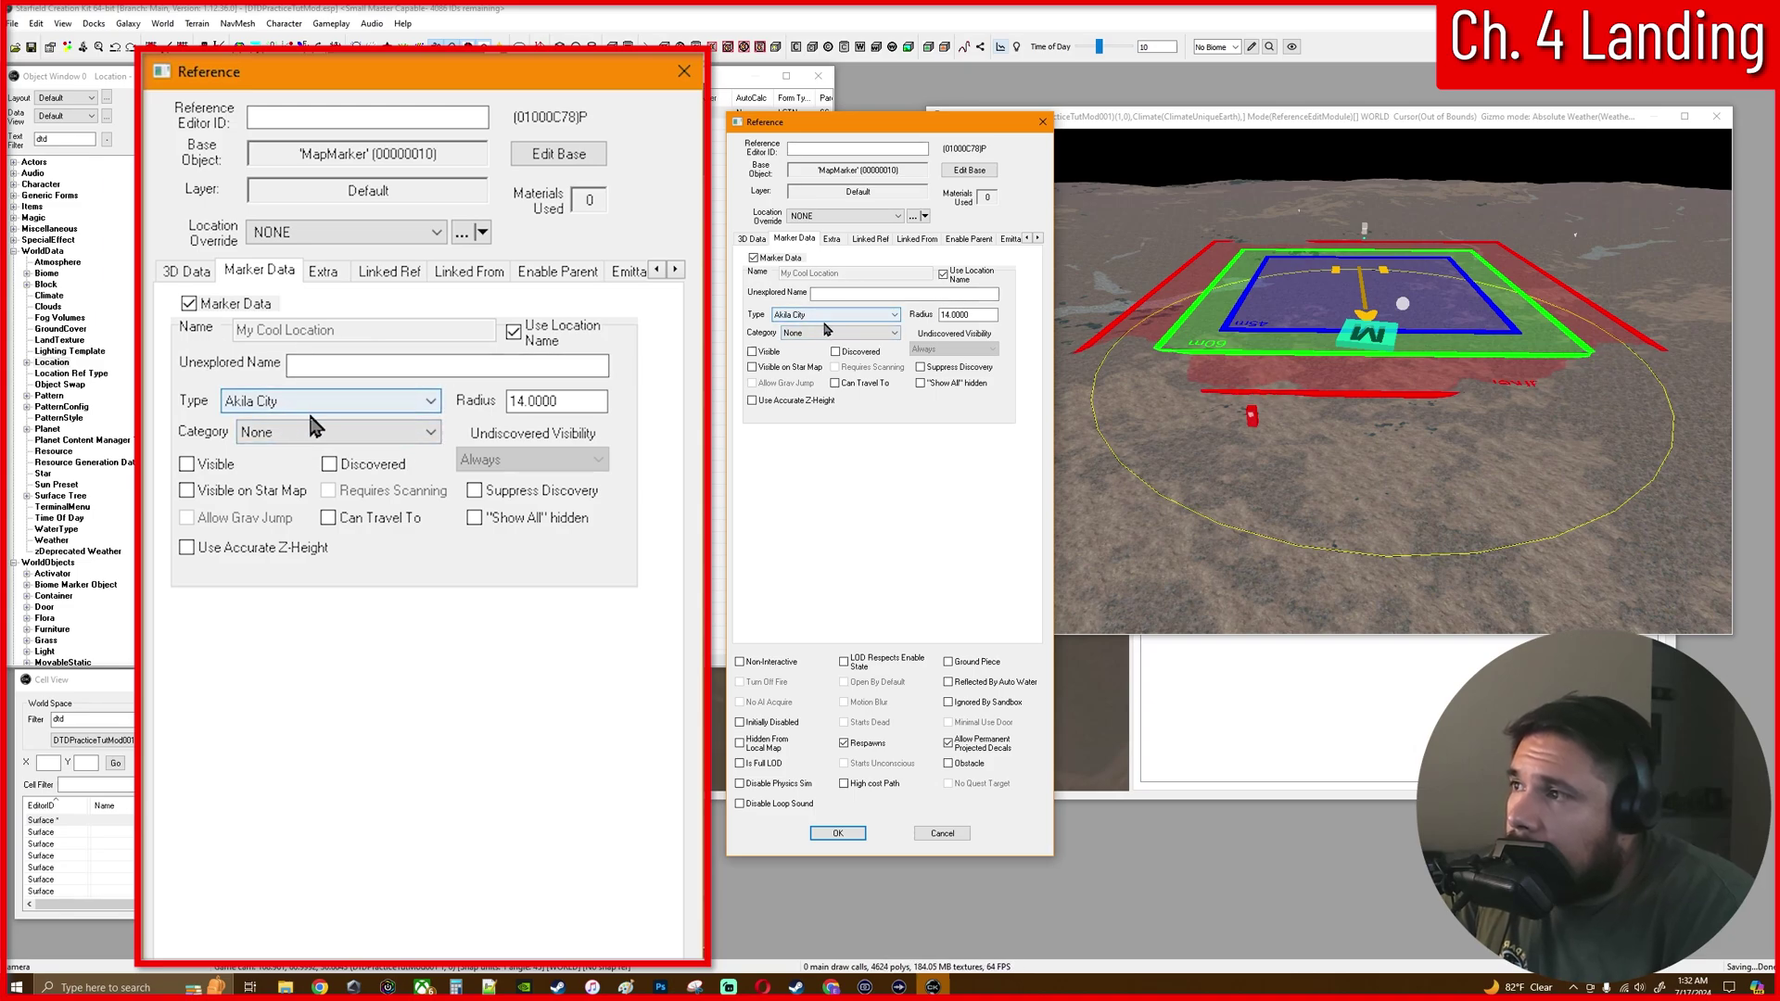
left_click(188, 464)
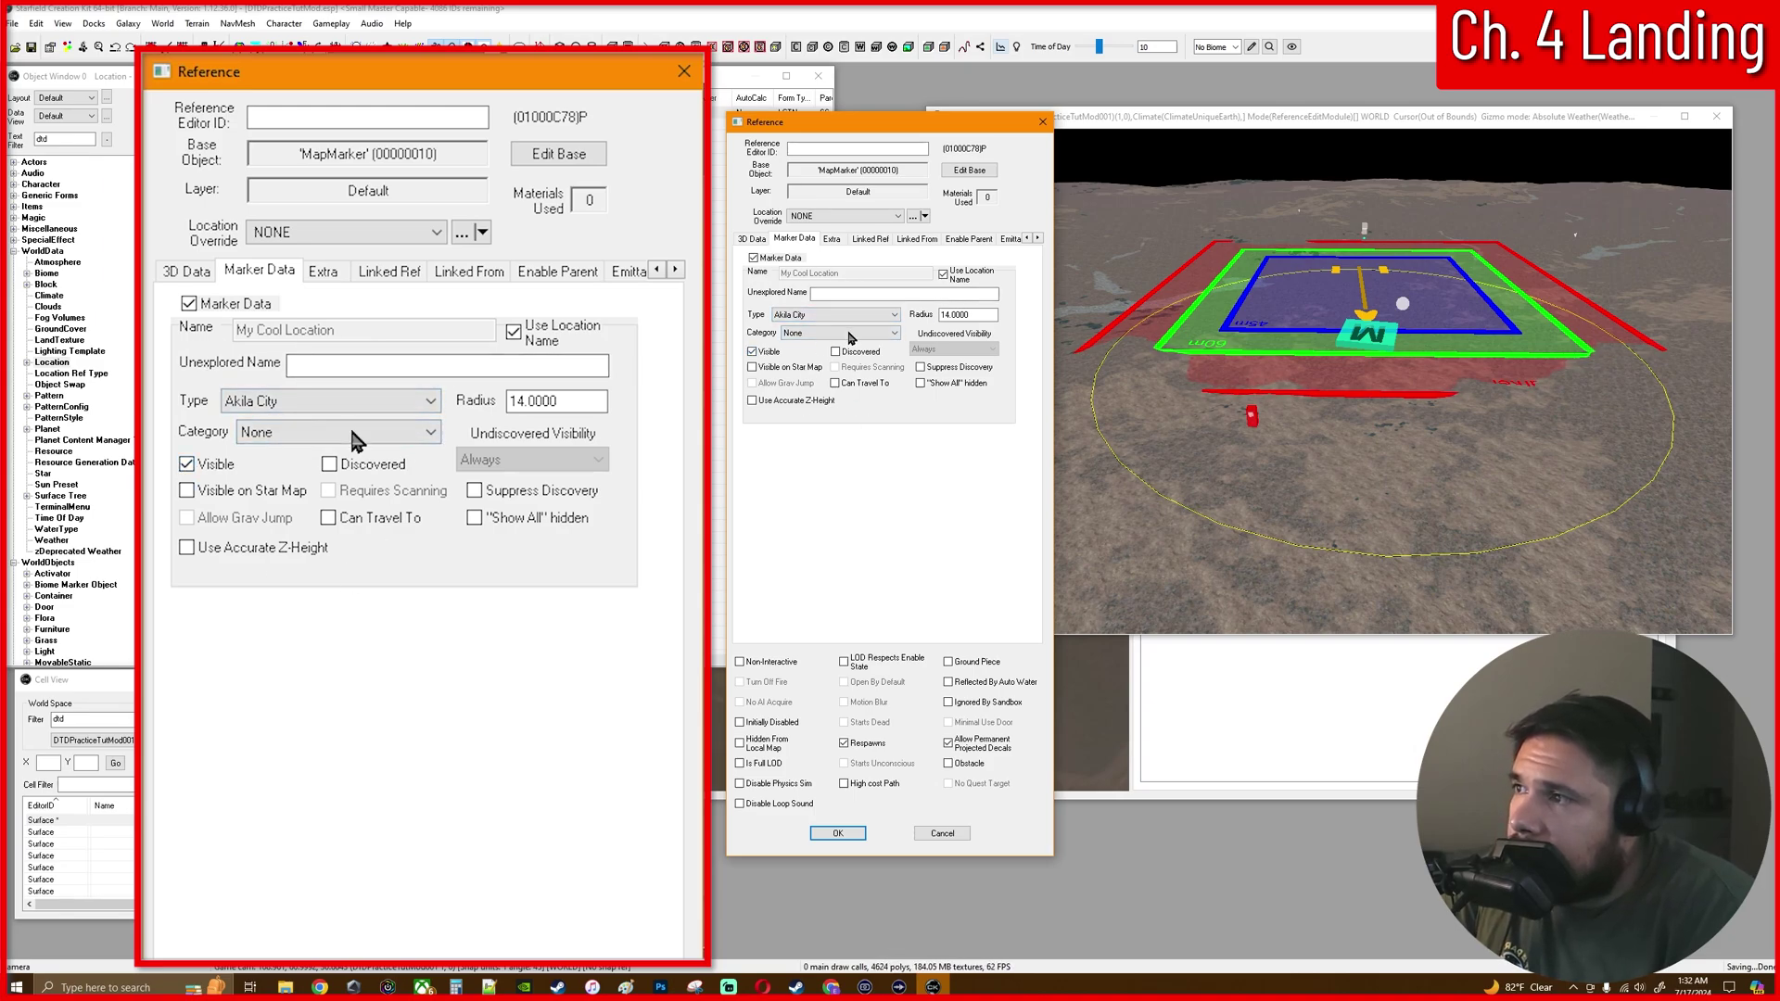
left_click(202, 494)
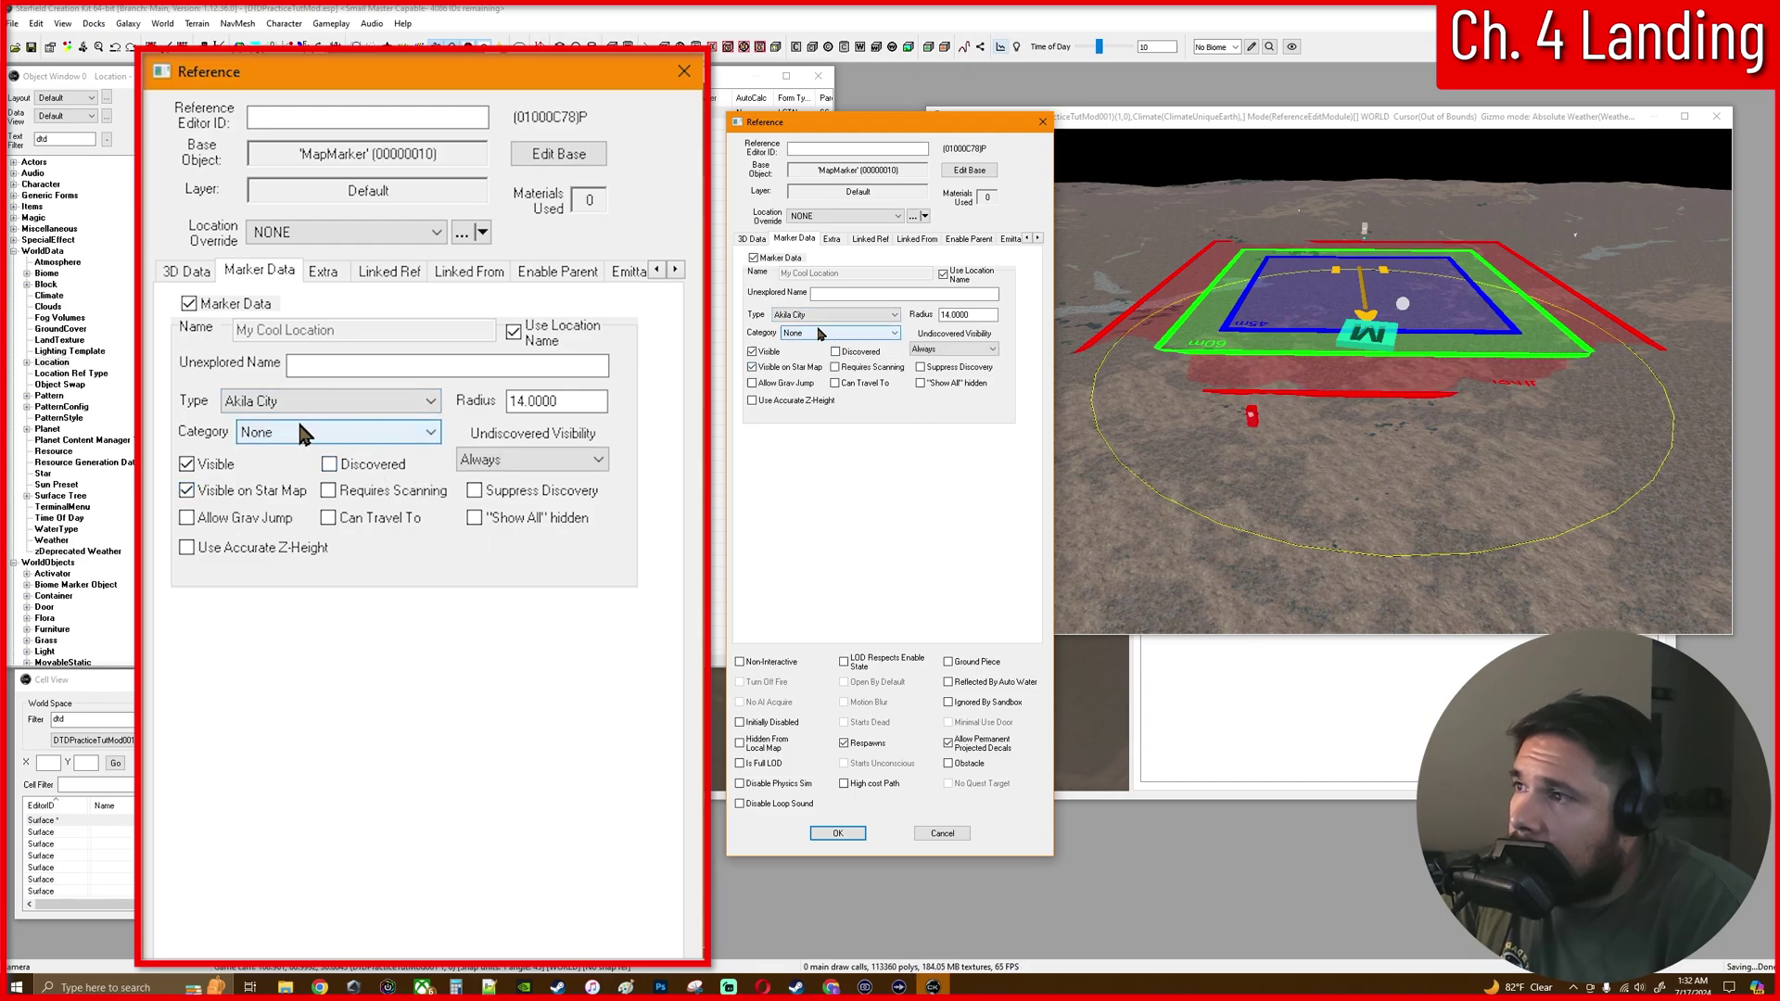
left_click(328, 518)
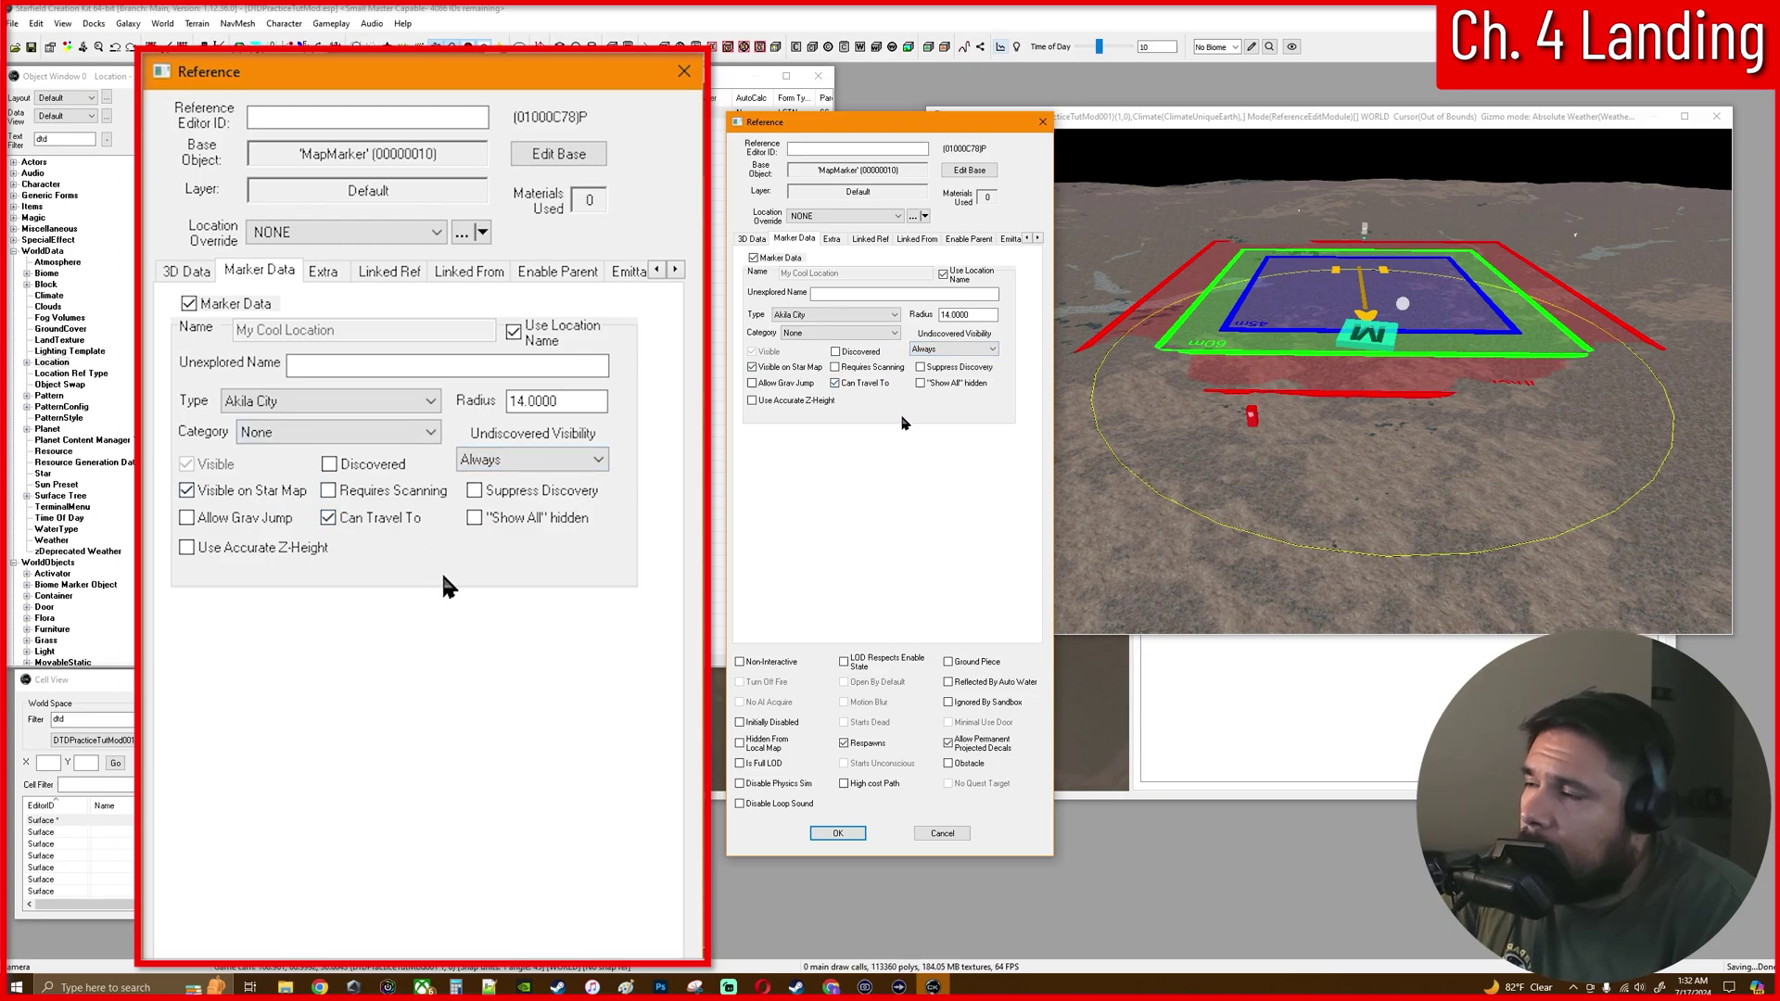
Set the marker Type to POI and the Category to None
left_click(391, 399)
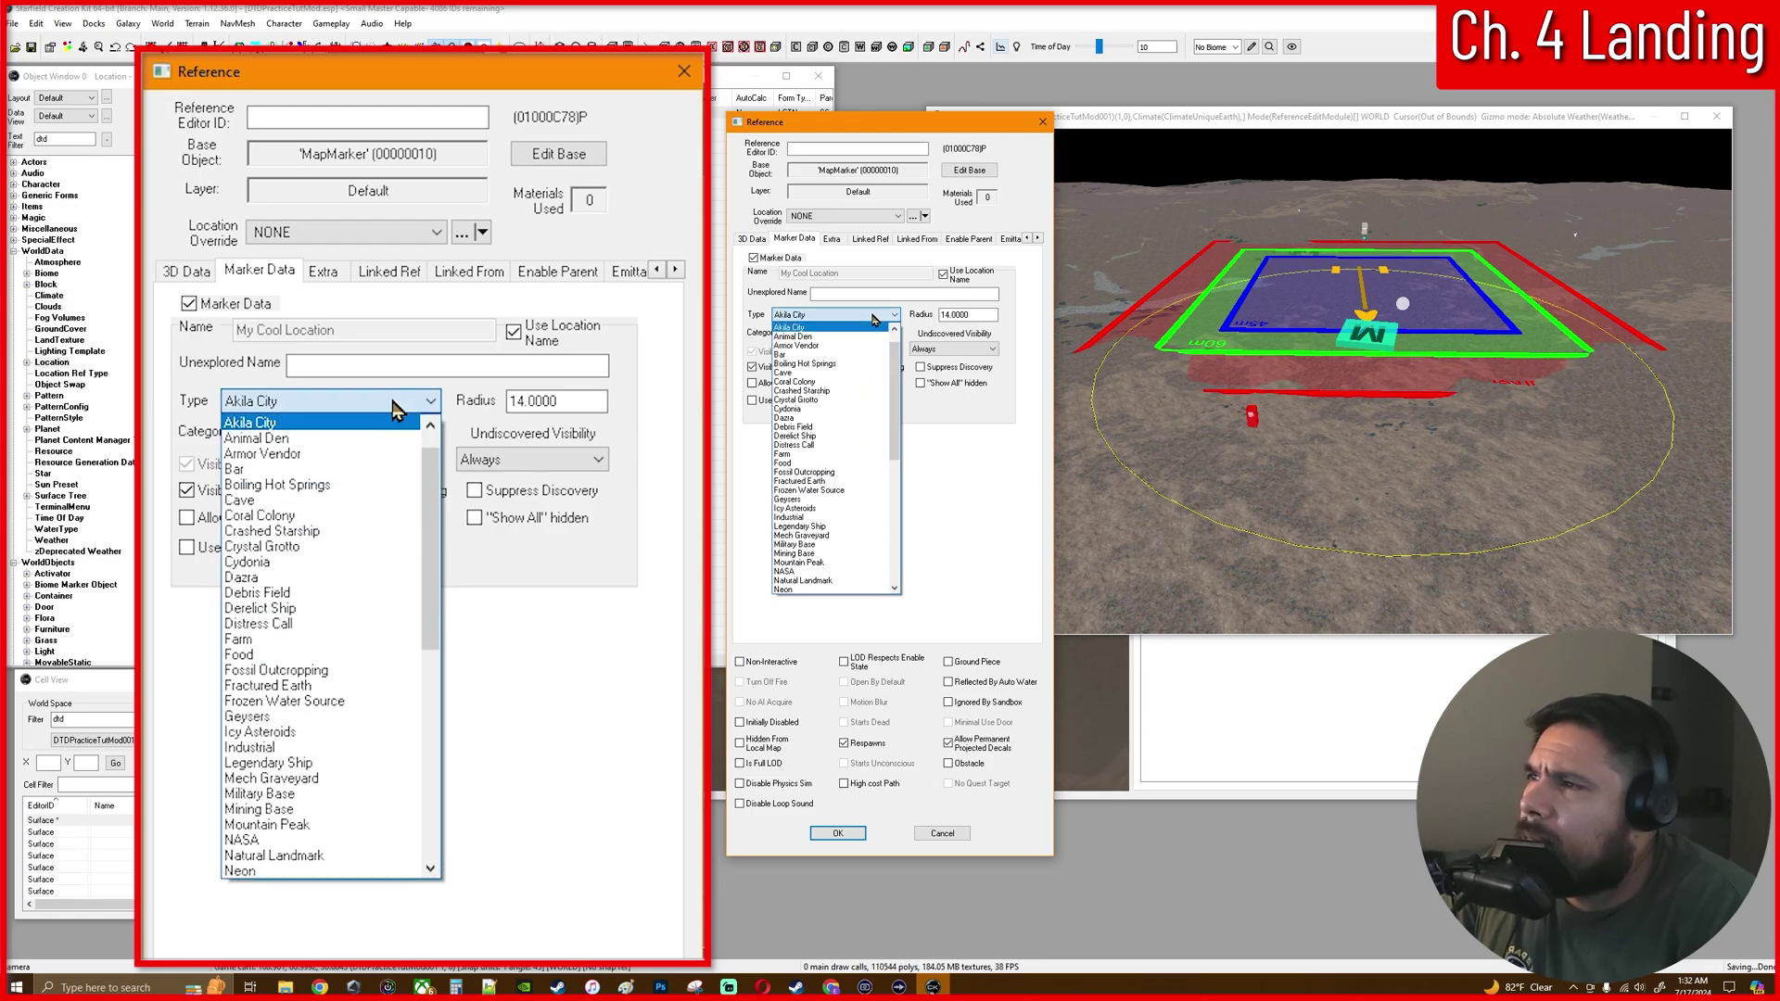
left_click(443, 511)
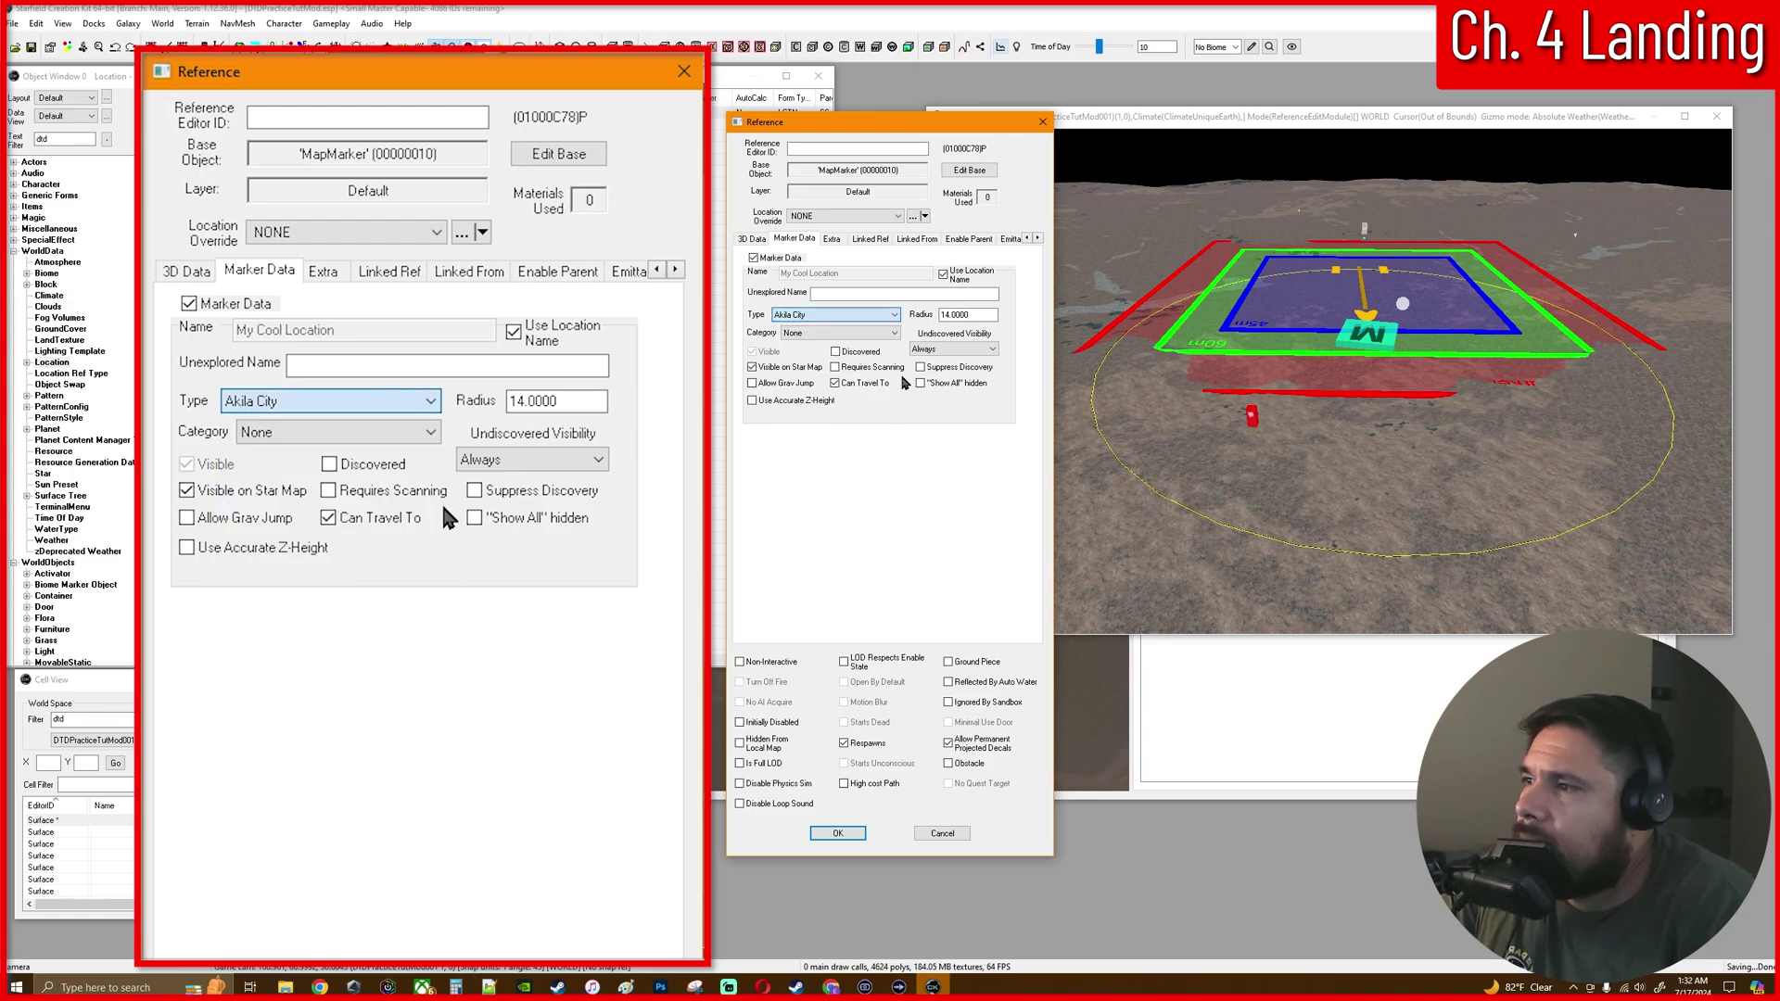
left_click(399, 403)
left_click_drag(429, 514, 424, 739)
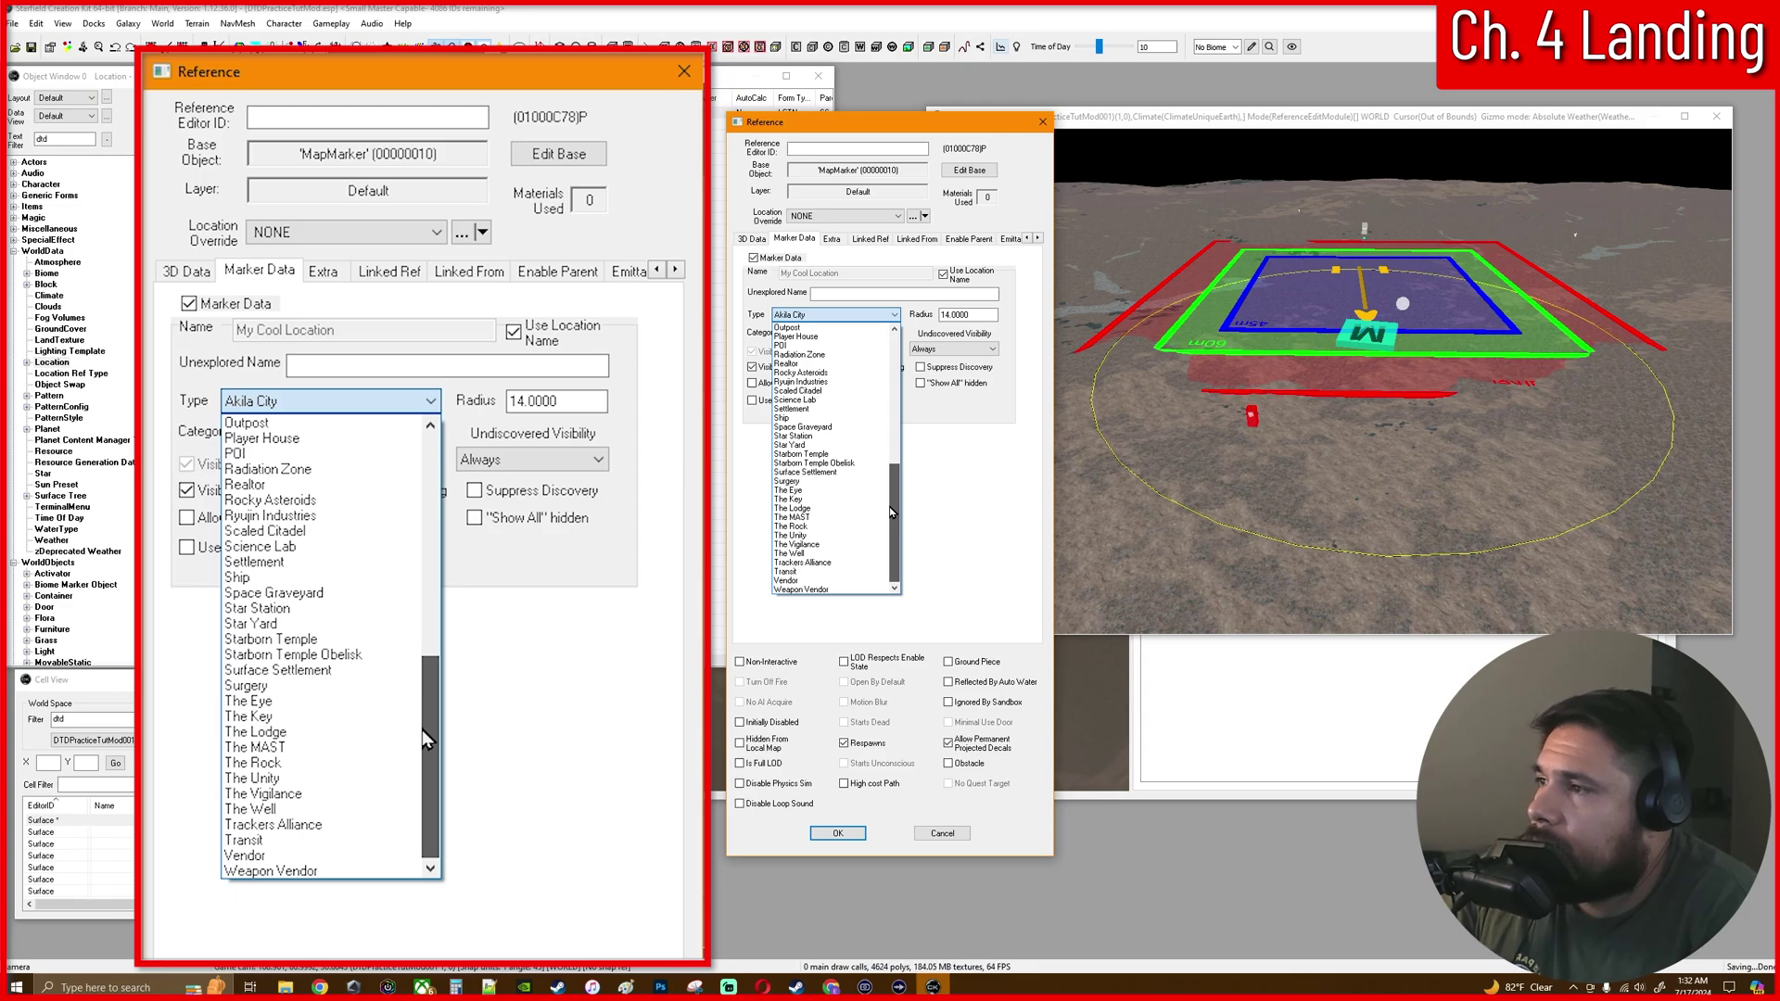
left_click(278, 453)
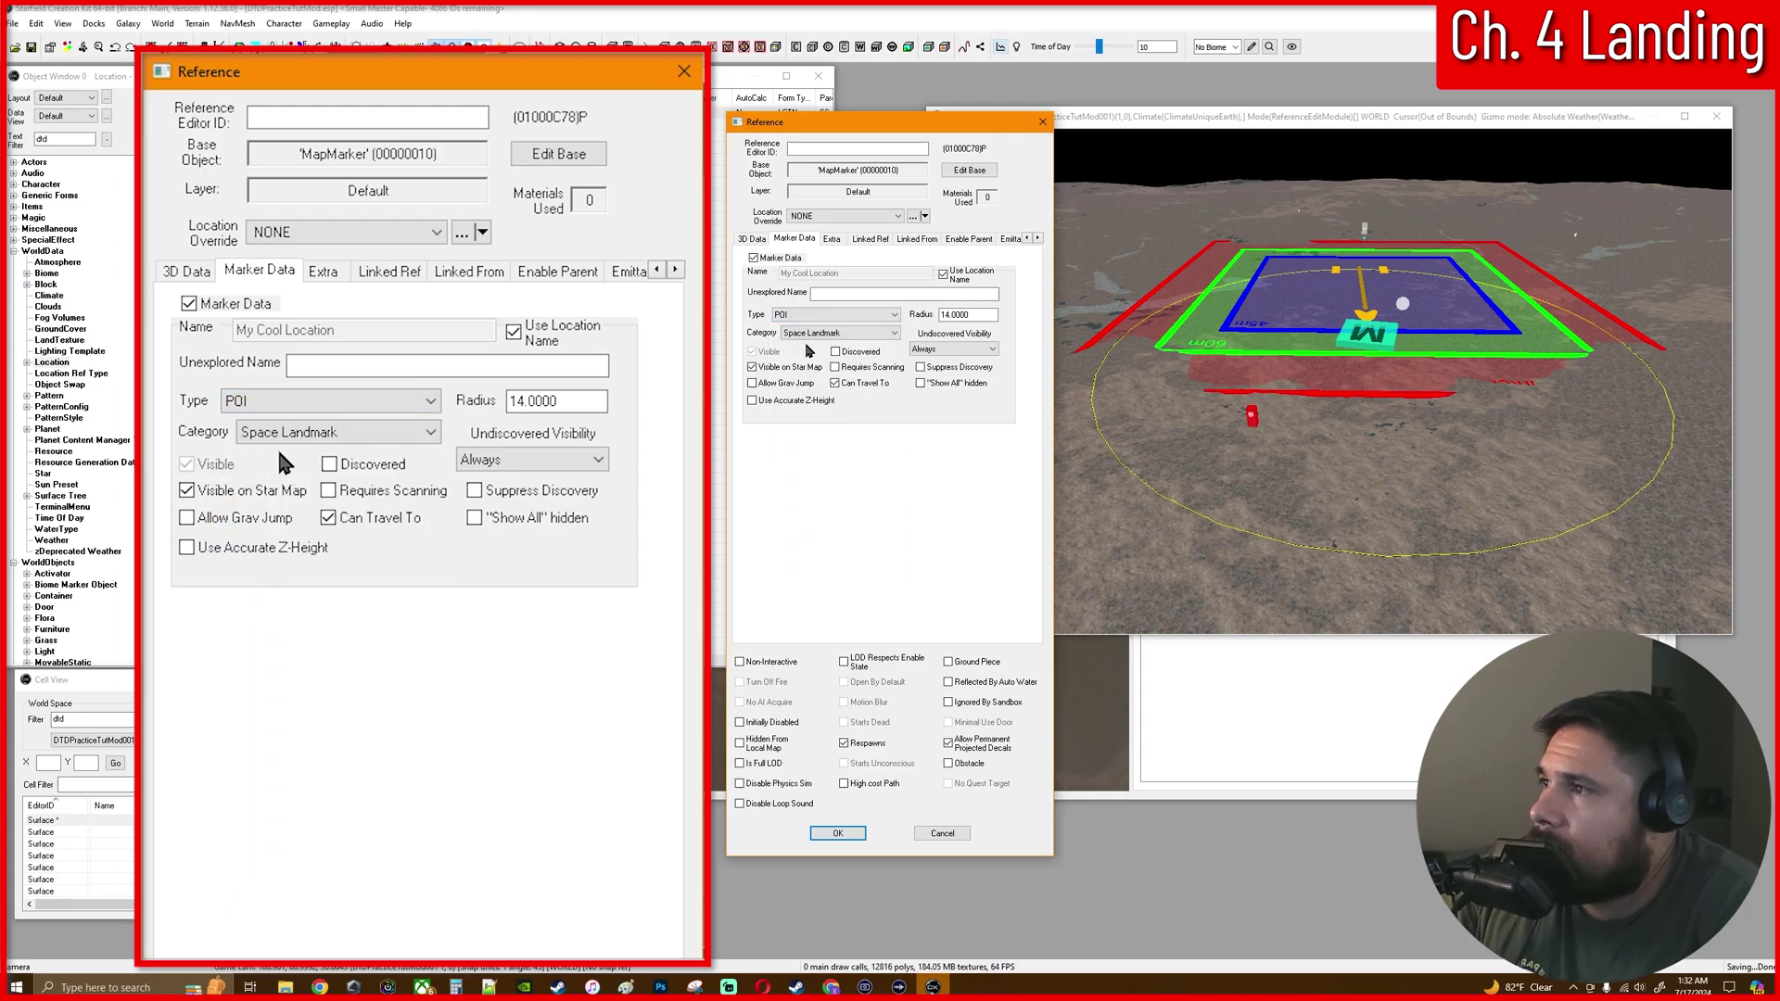
left_click(391, 432)
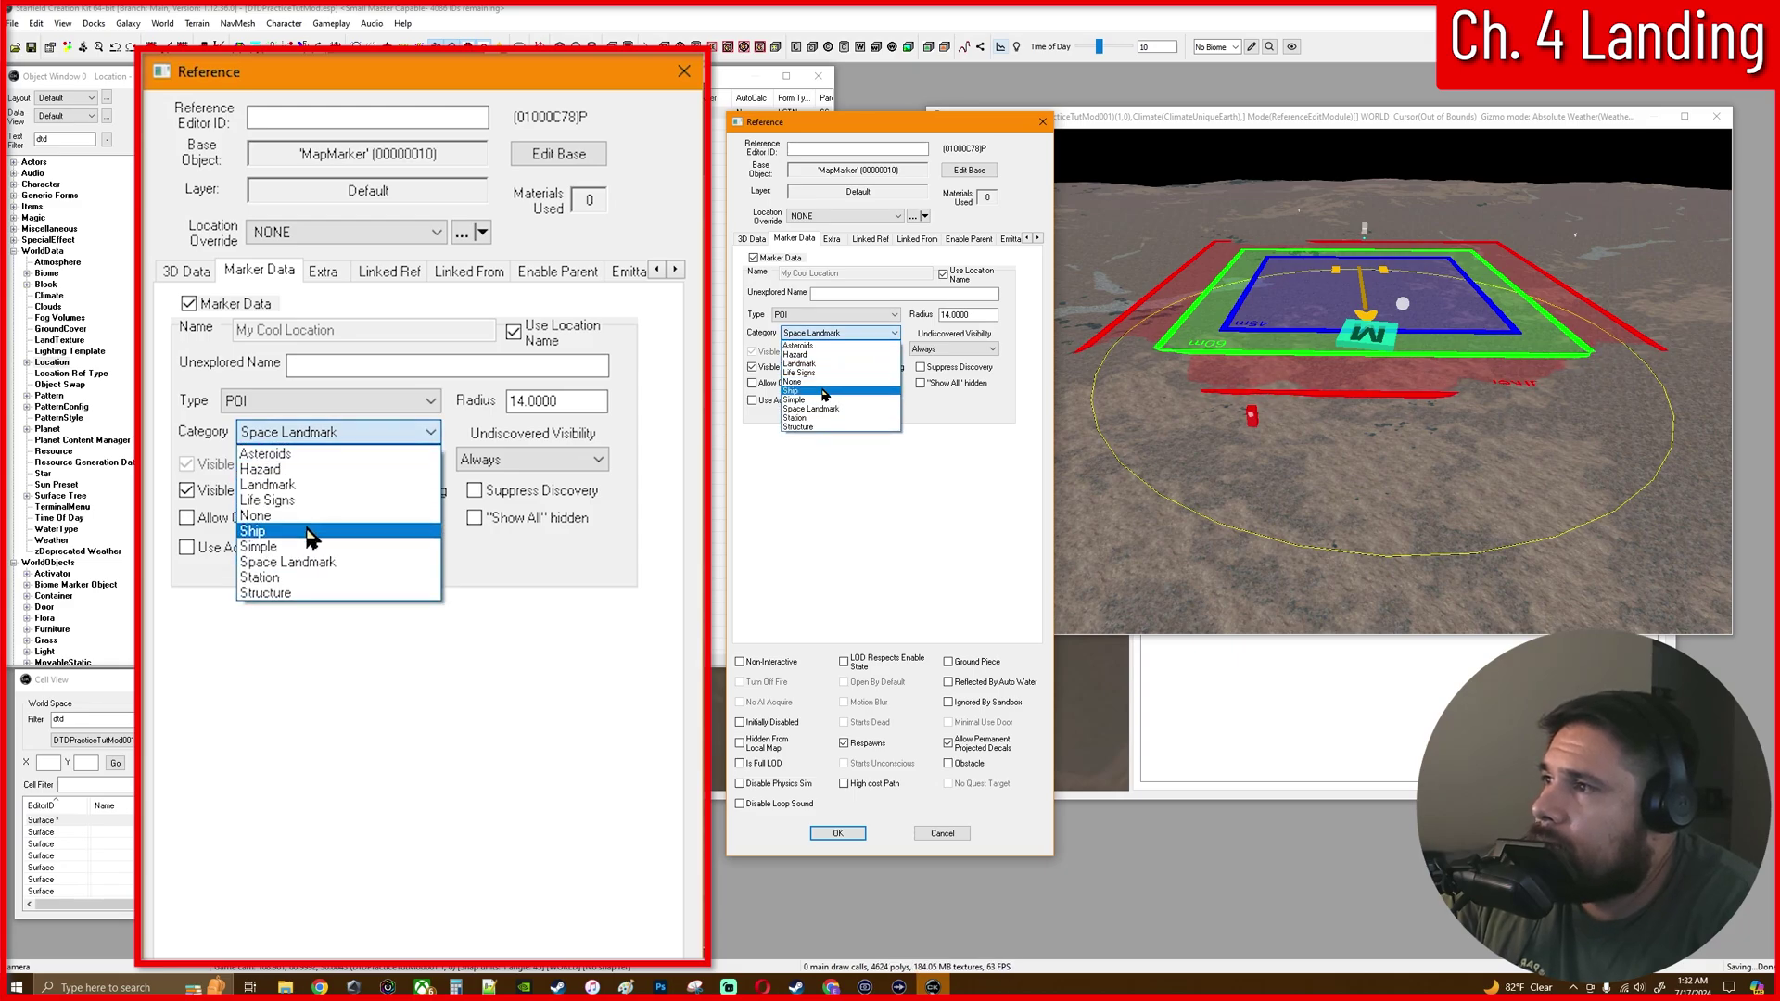
left_click(371, 517)
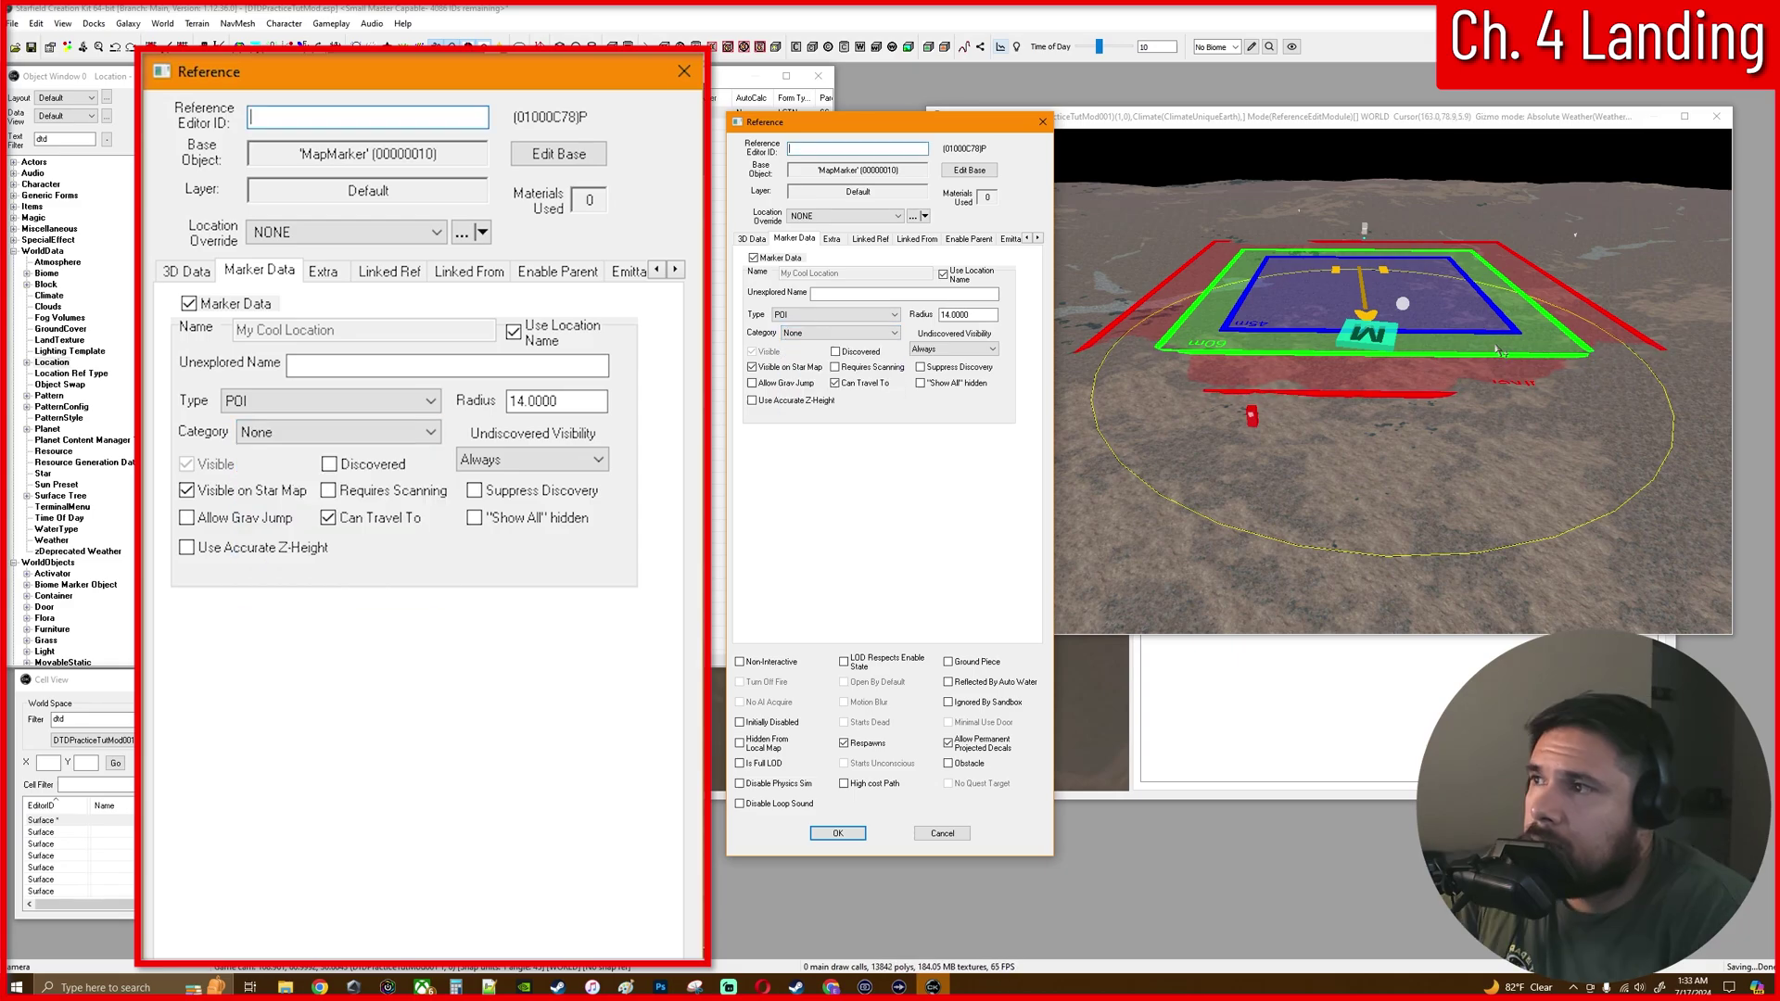
Add a new linked reference to the XMarkerHeading picked in the render window, then apply the marker's changes
left_click(871, 239)
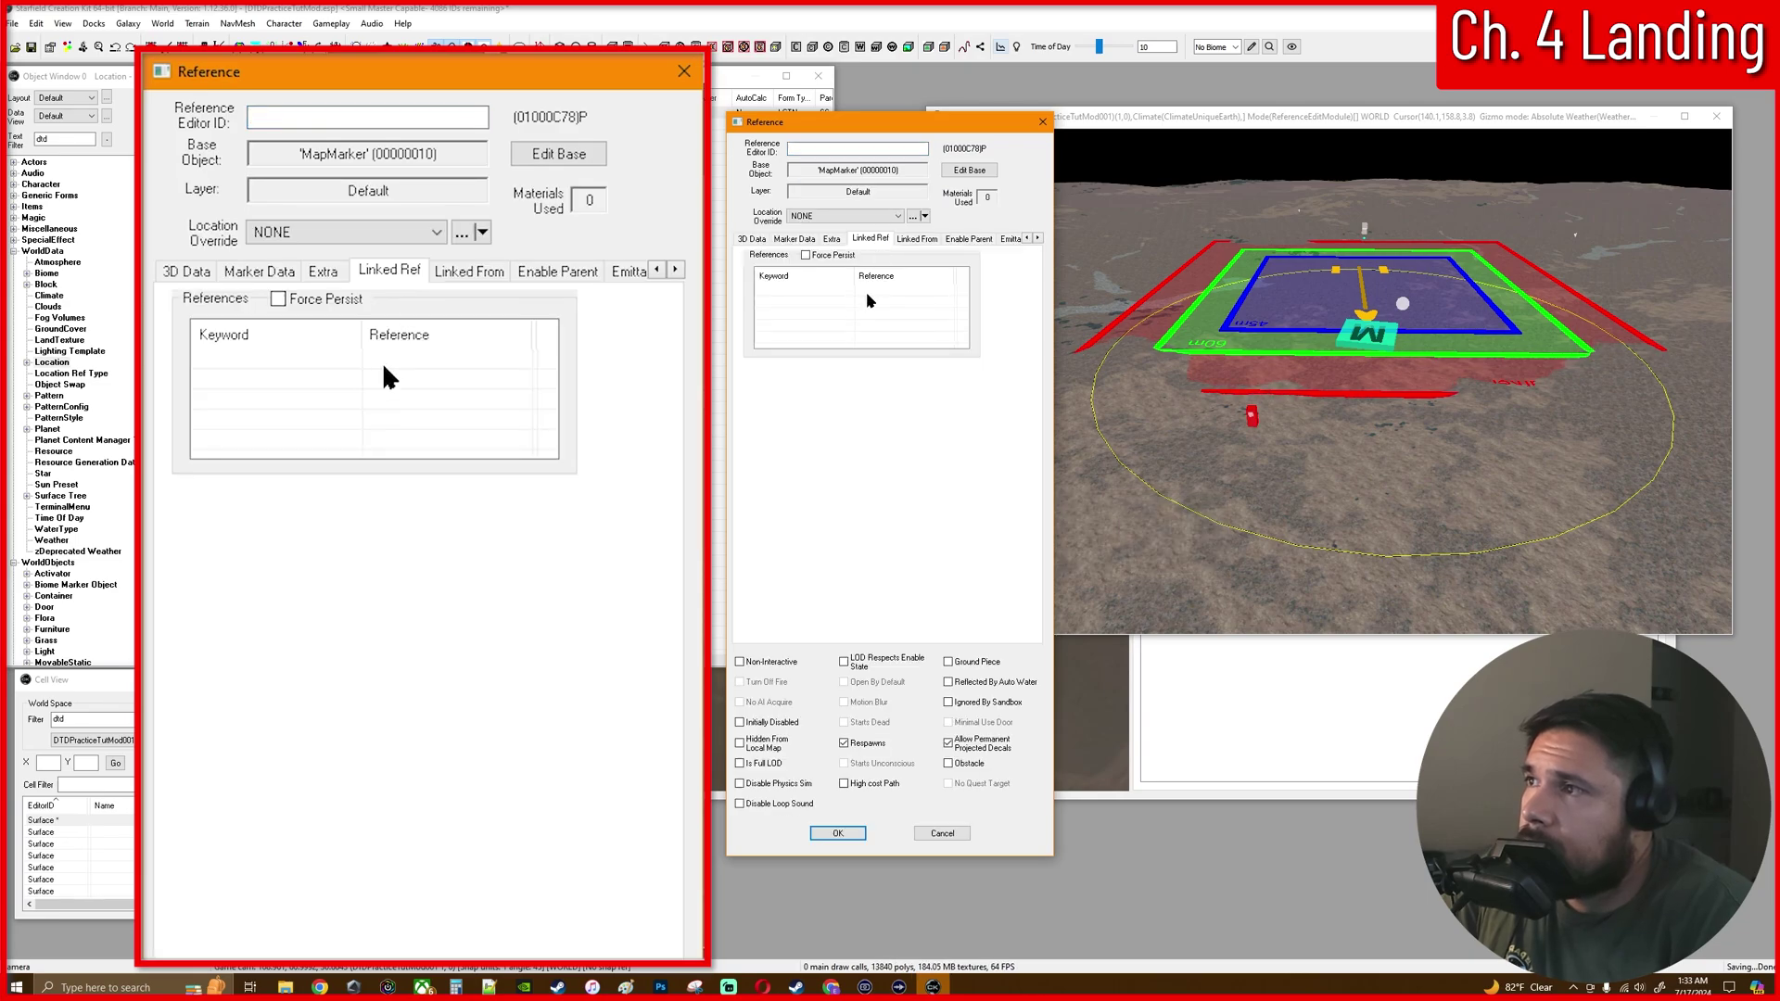
right_click(851, 315)
left_click(882, 327)
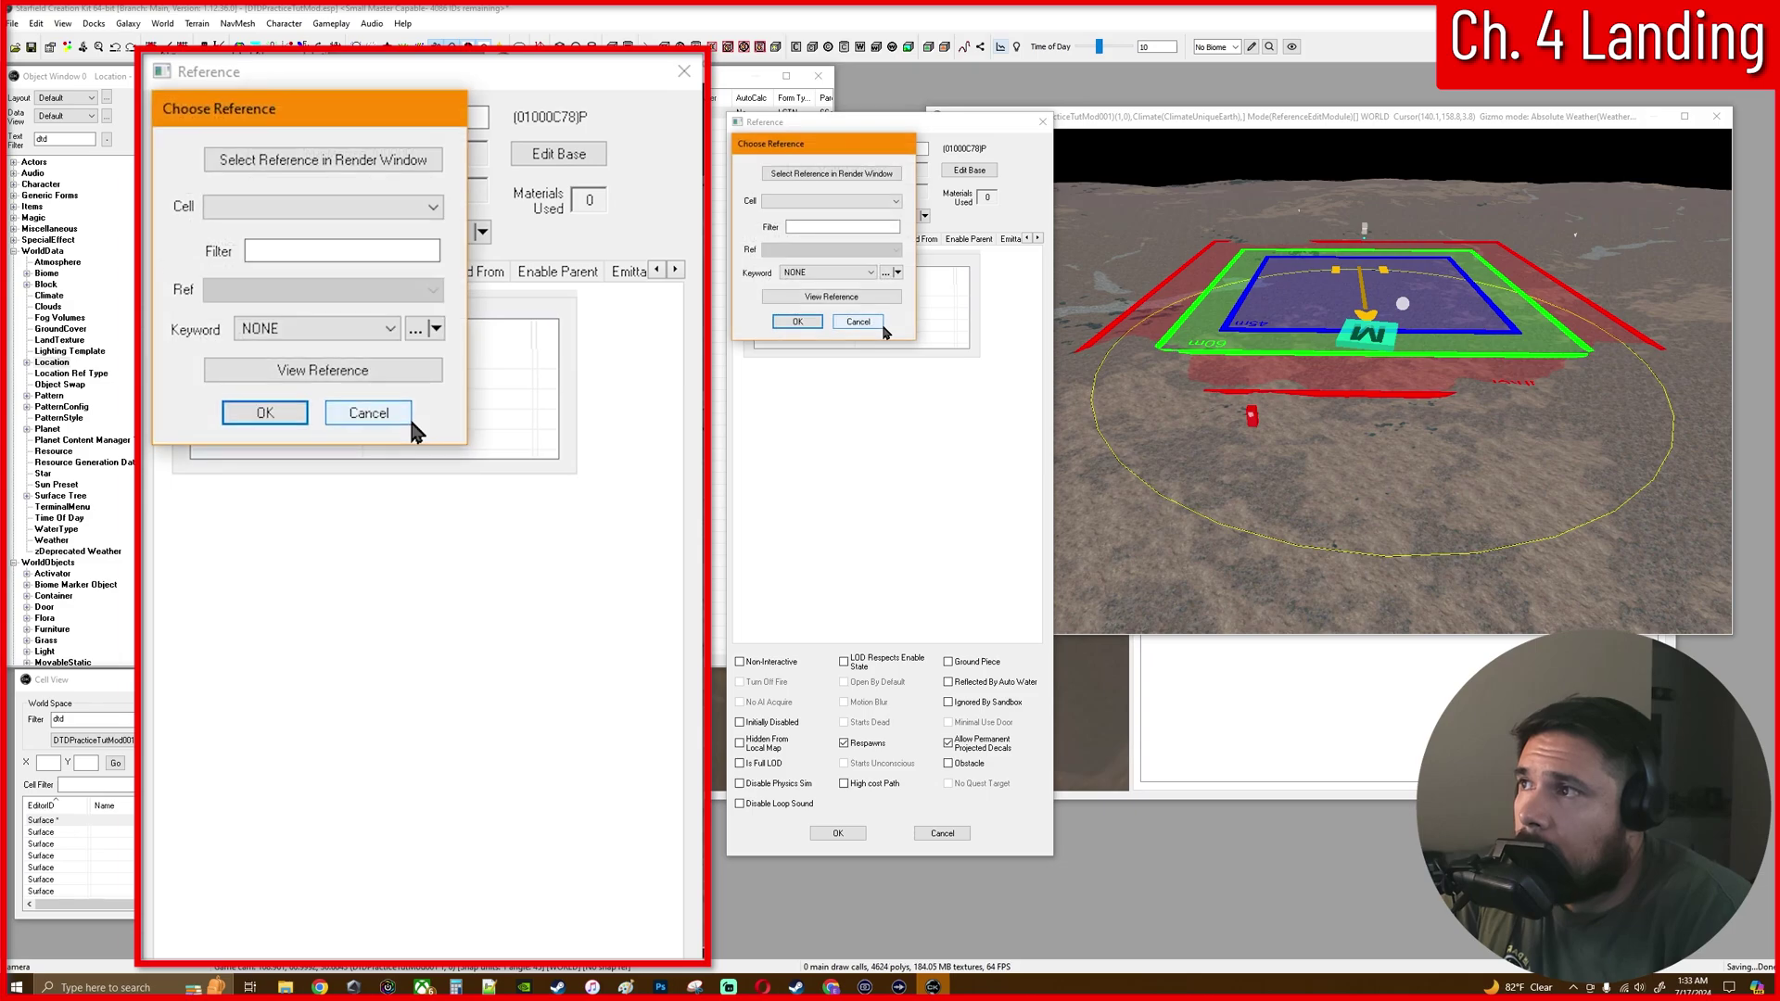
left_click(832, 174)
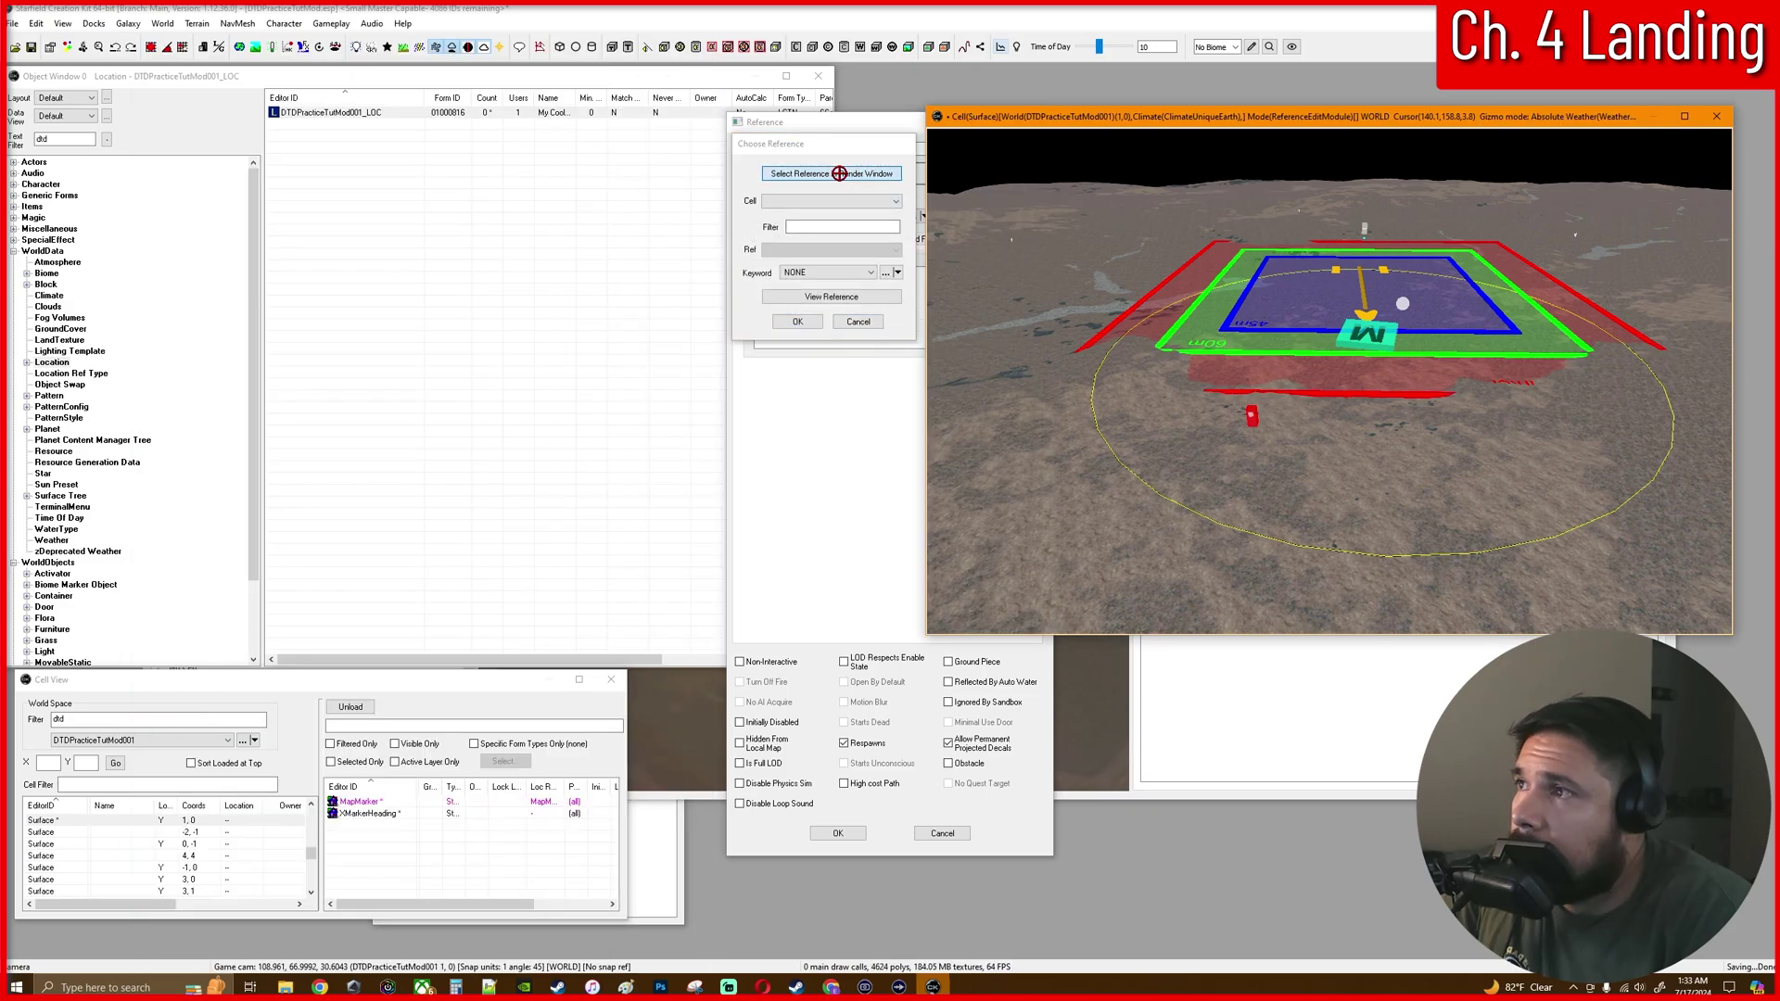
left_click(1252, 415)
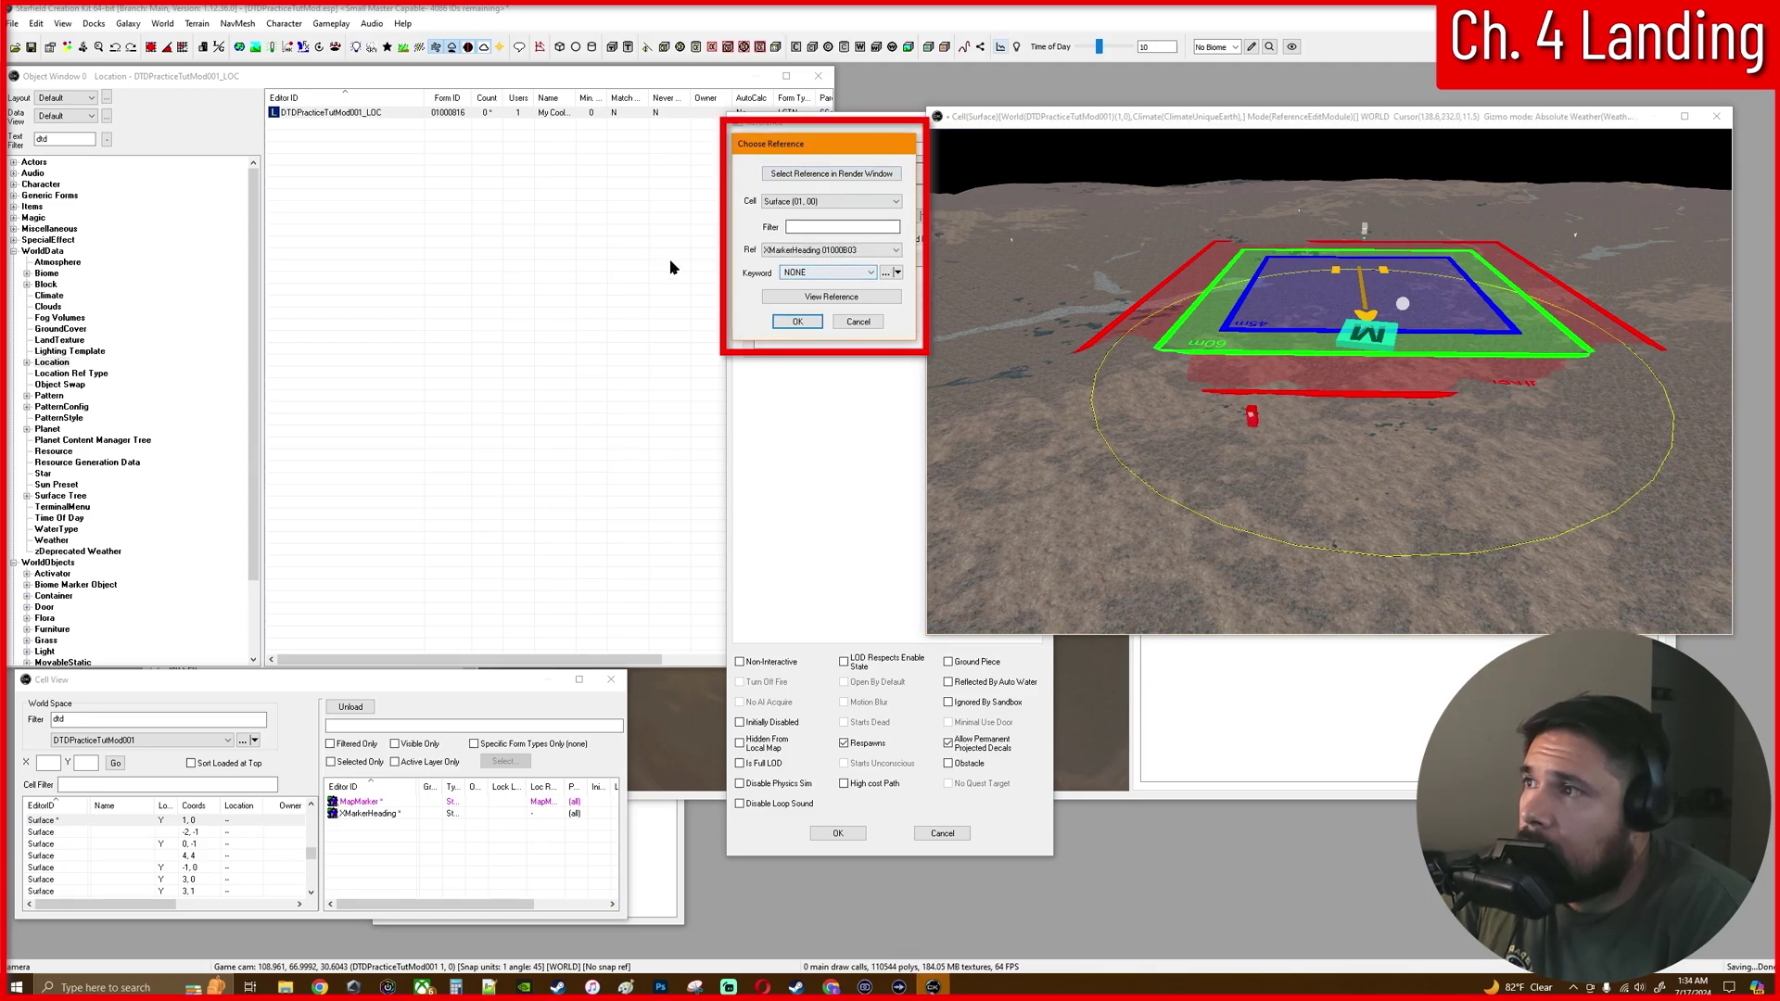
left_click(803, 324)
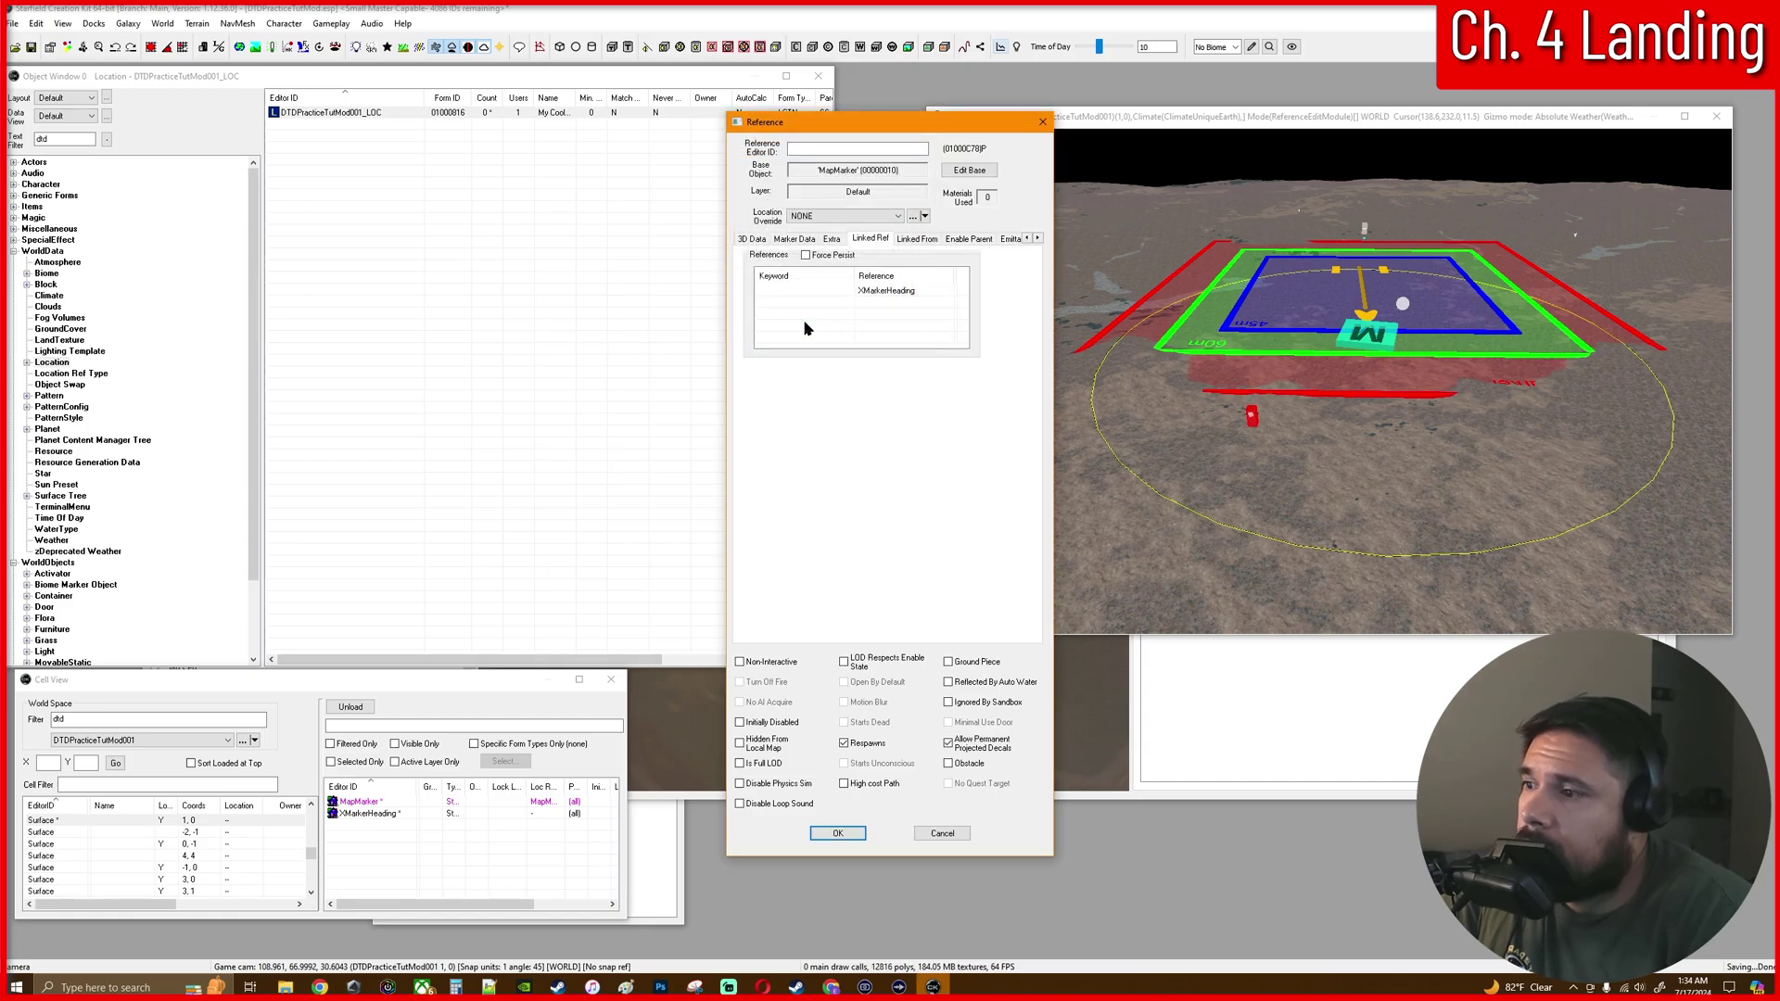
left_click(838, 833)
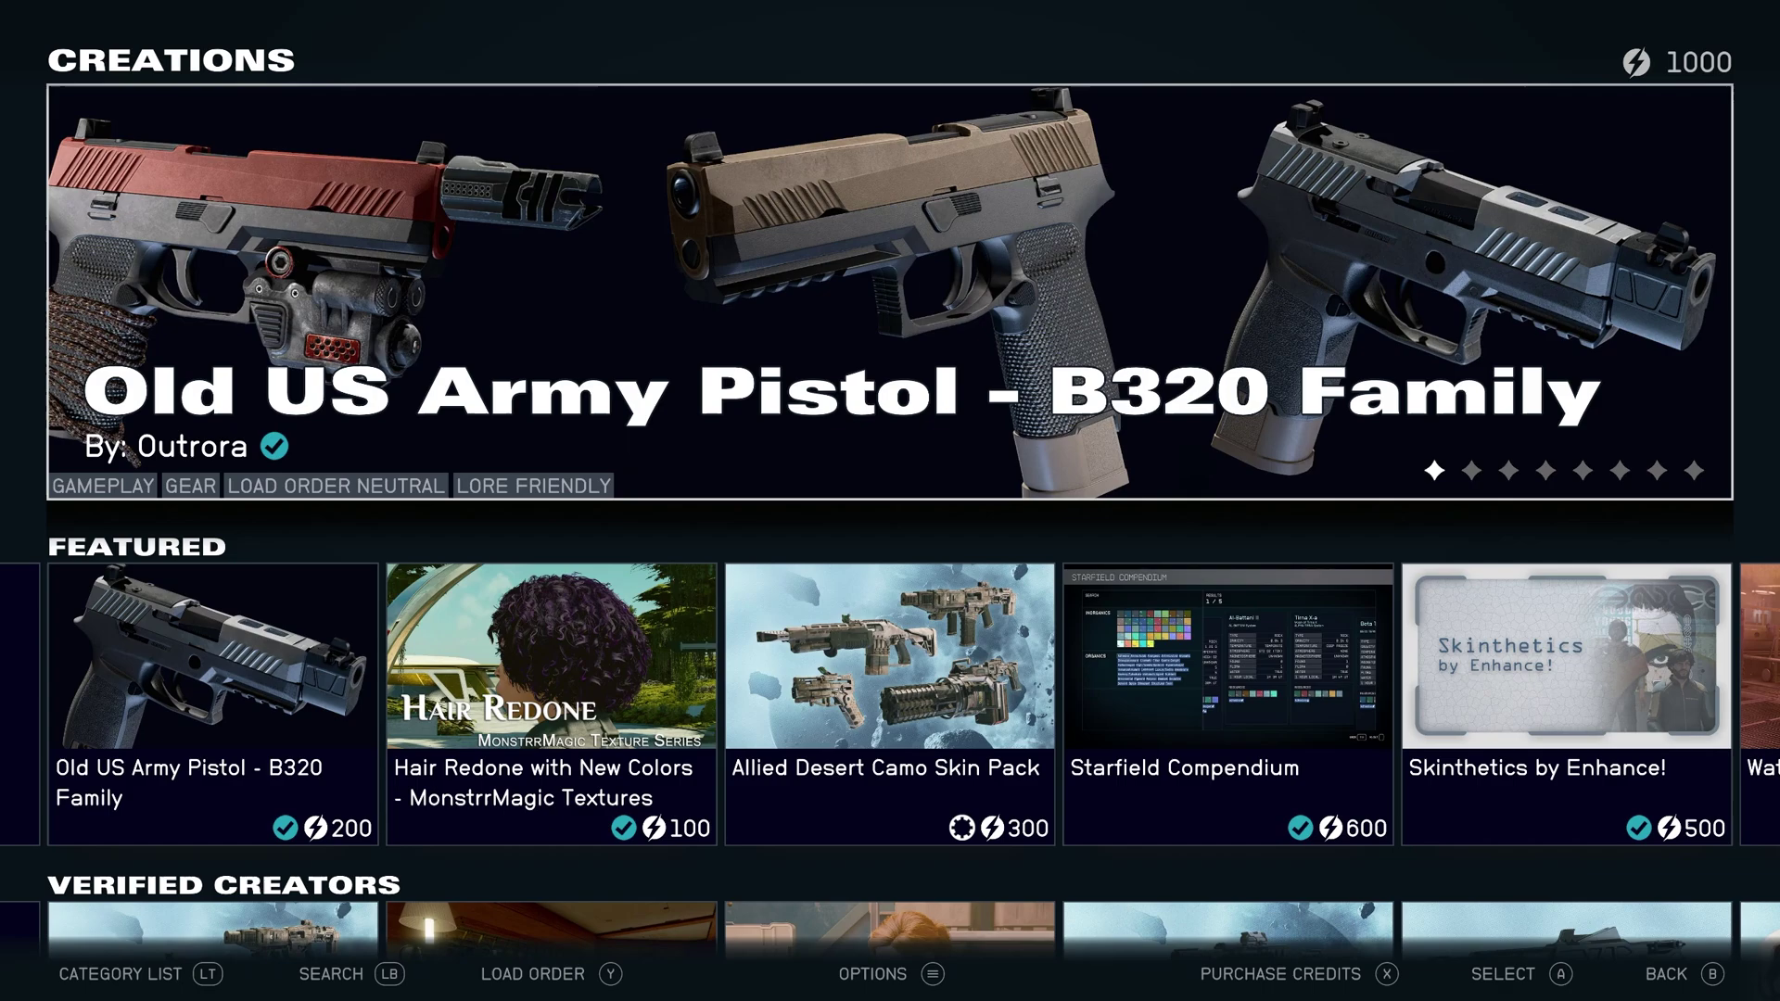
Enable dtdpracticetutmod.esp in the Load Order and accept the data-files reload notice at the main menu
key("y")
key("Down")
key("Down")
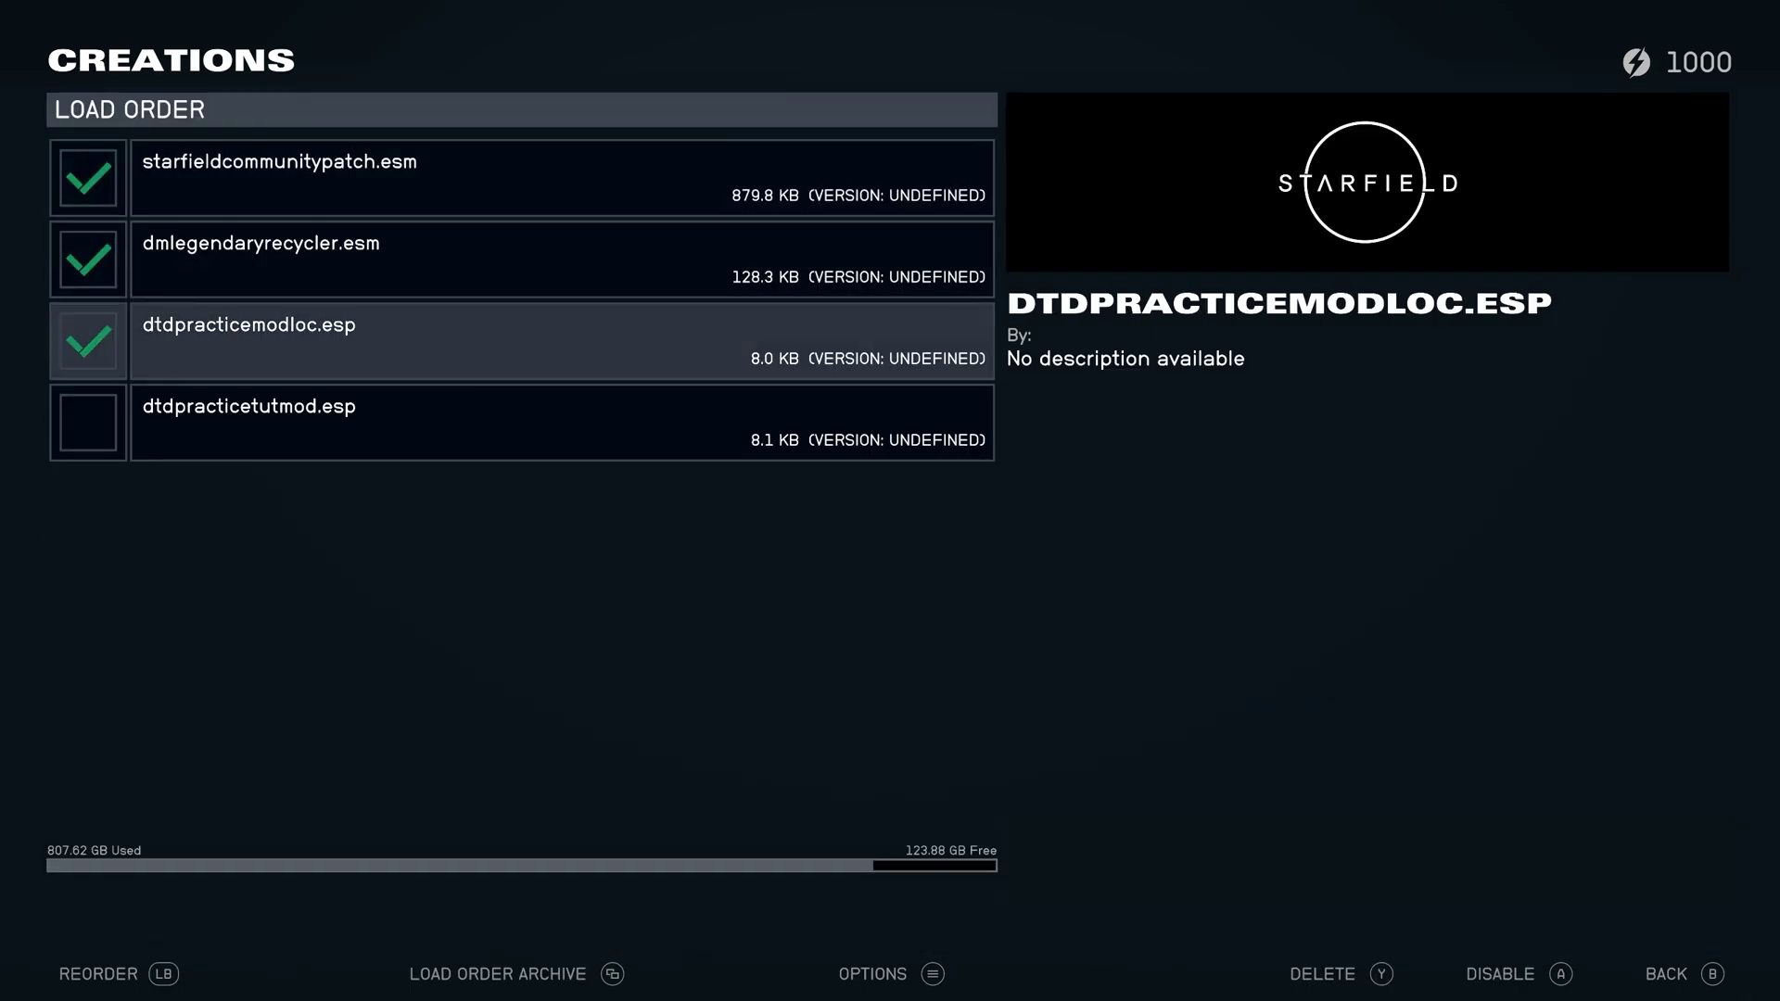
key("Down")
key("Return")
key("Up")
key("Down")
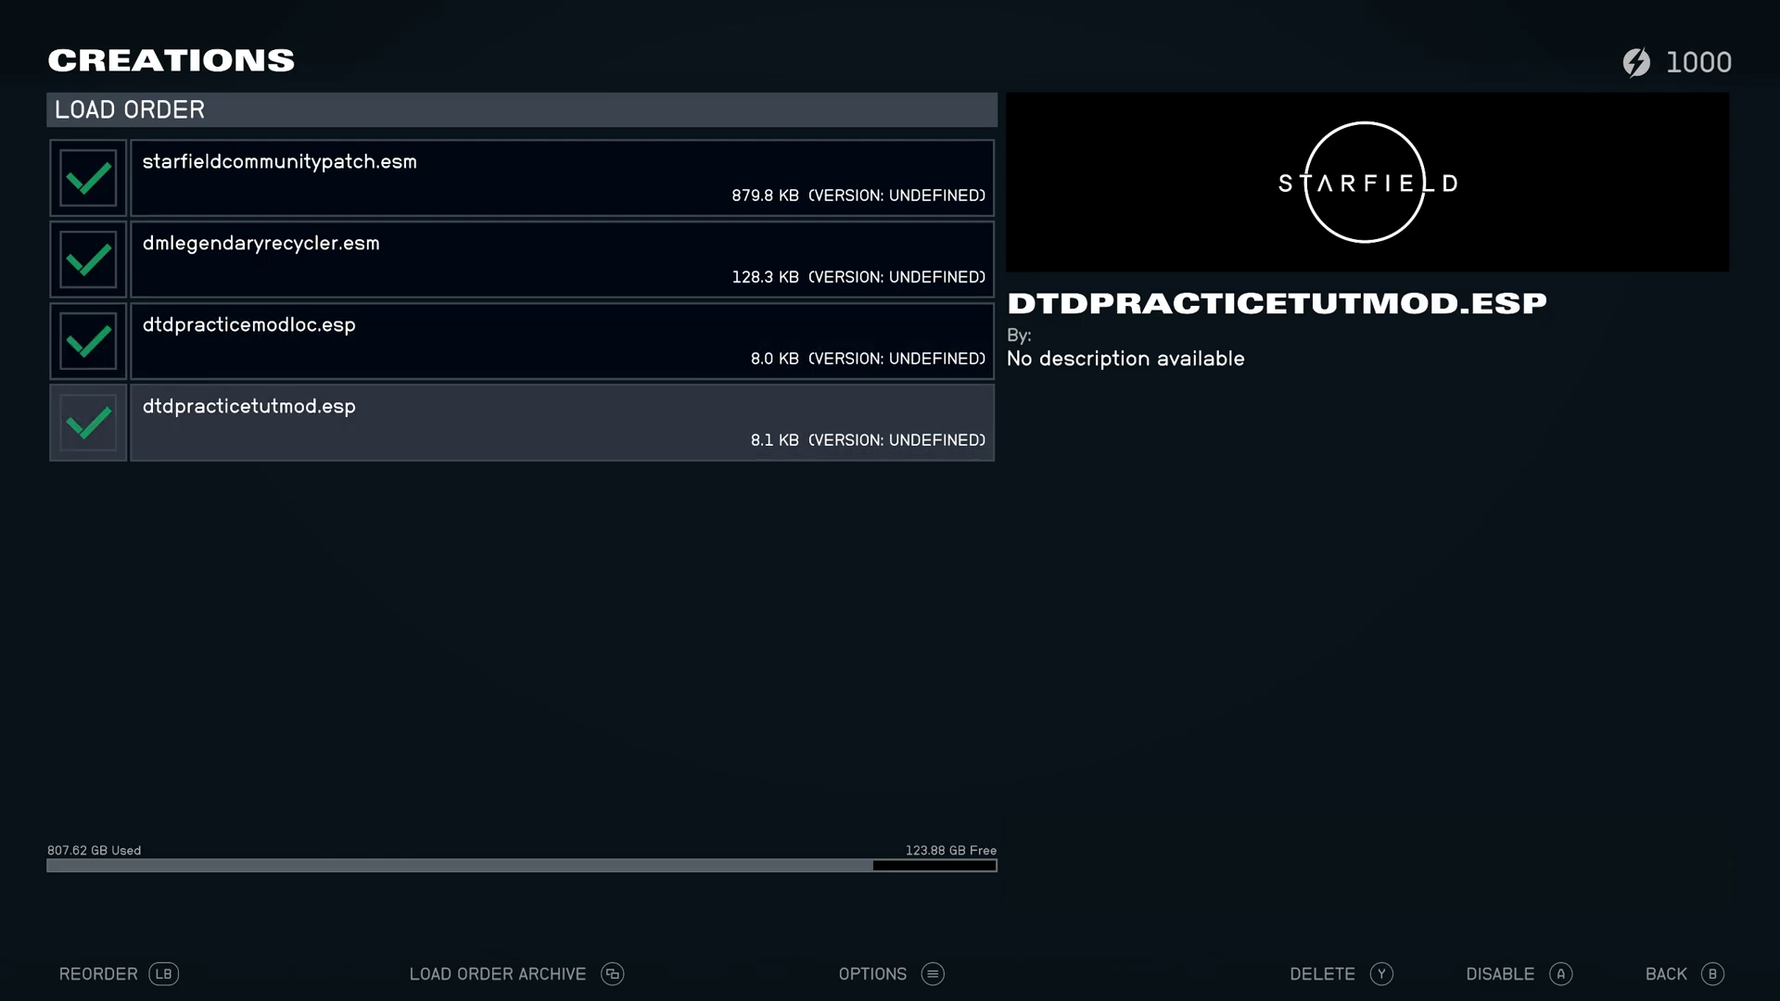
key("Escape")
key("Escape")
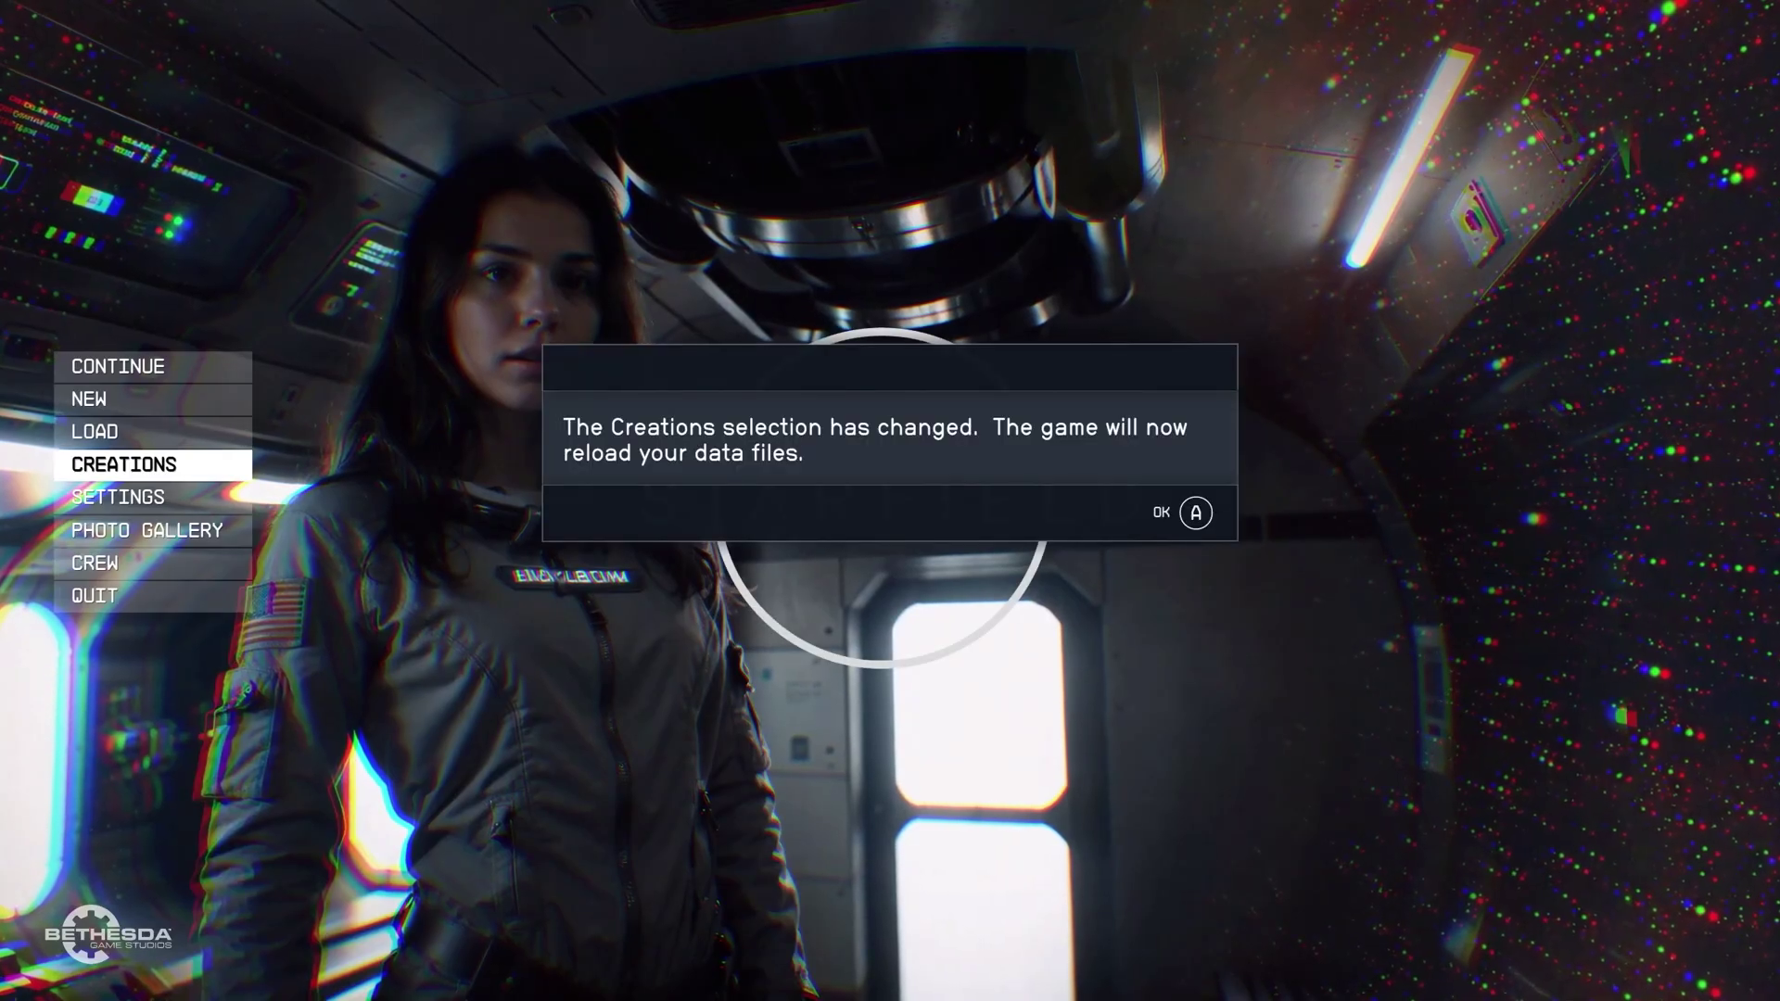
key("Return")
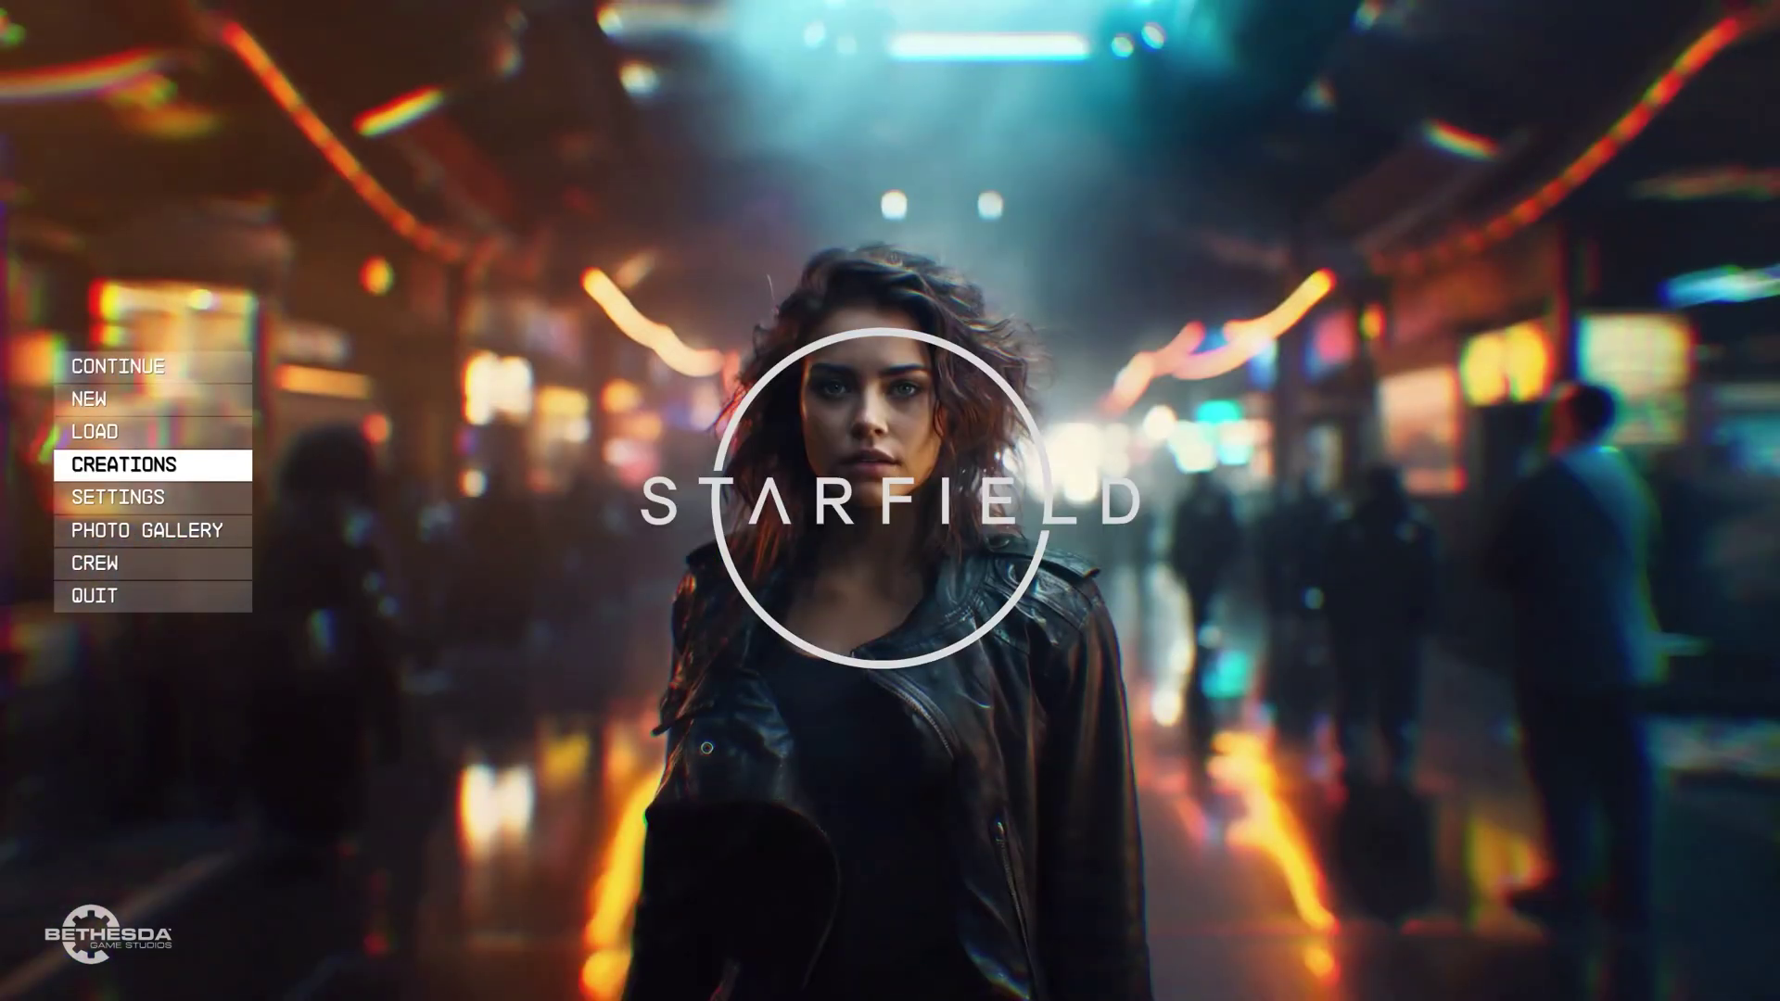
key("Up")
key("Up")
key("Up")
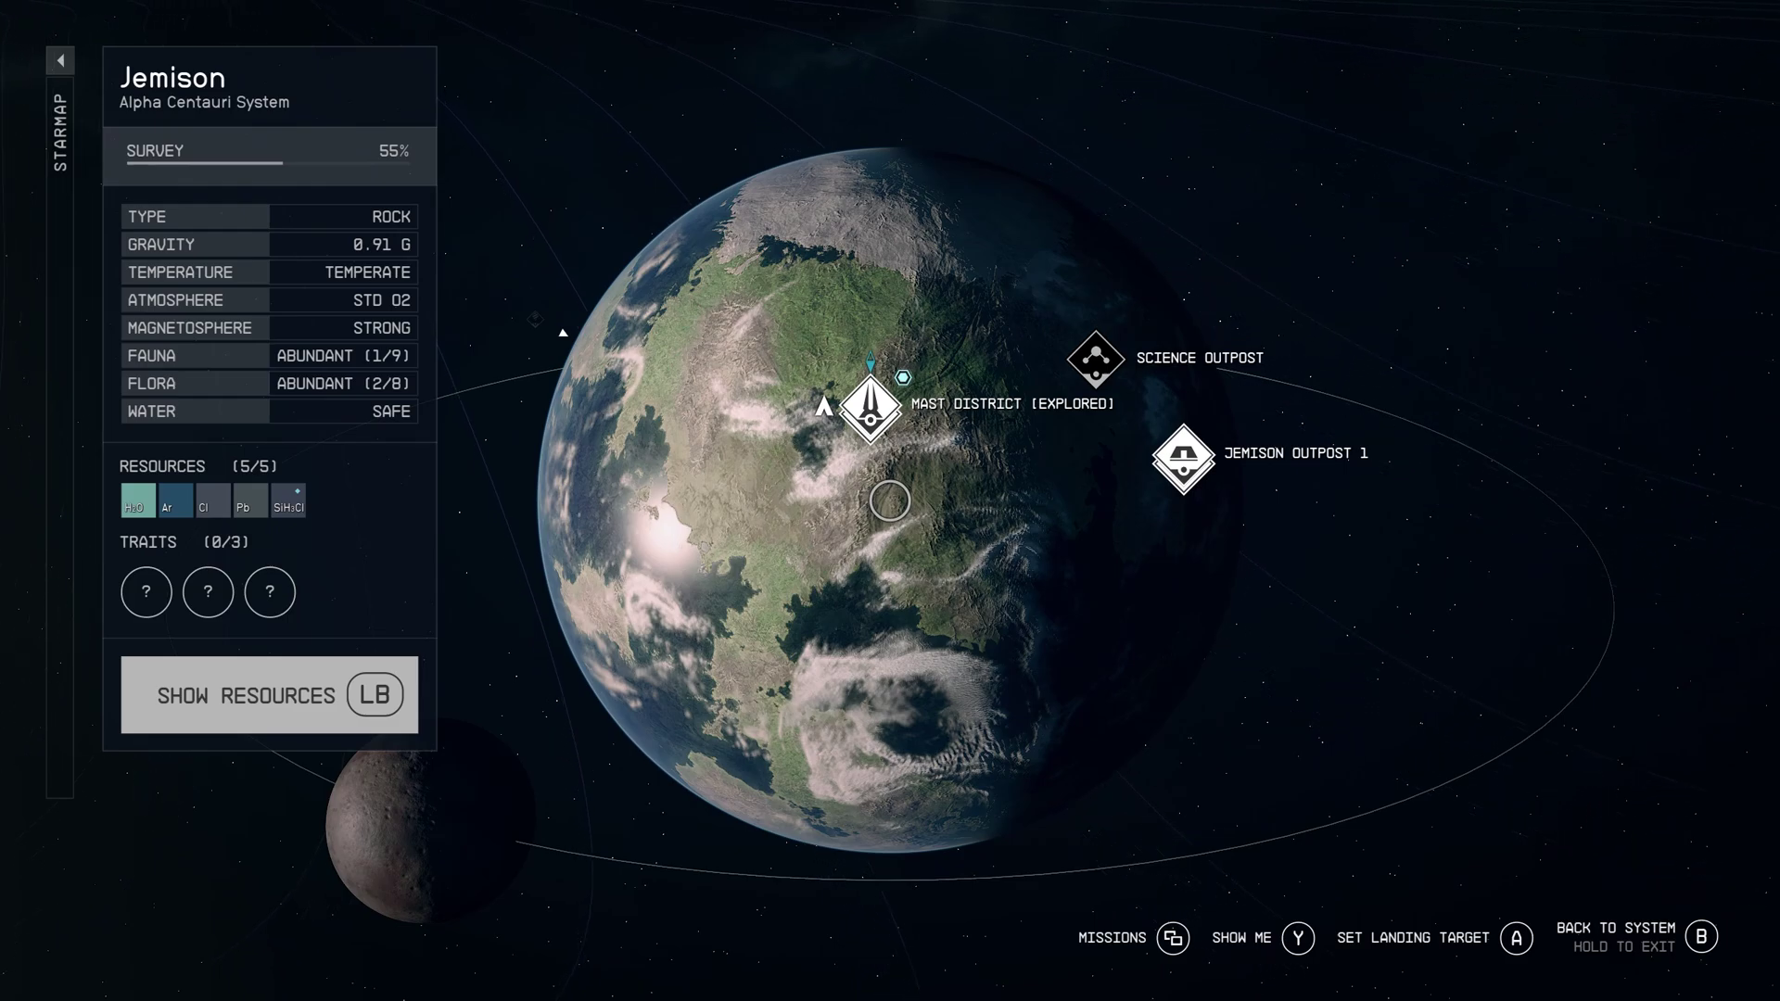
On the star map, go from the galaxy to Sol and Earth, and plot a course to My Cool Location
key("Tab")
key("Tab")
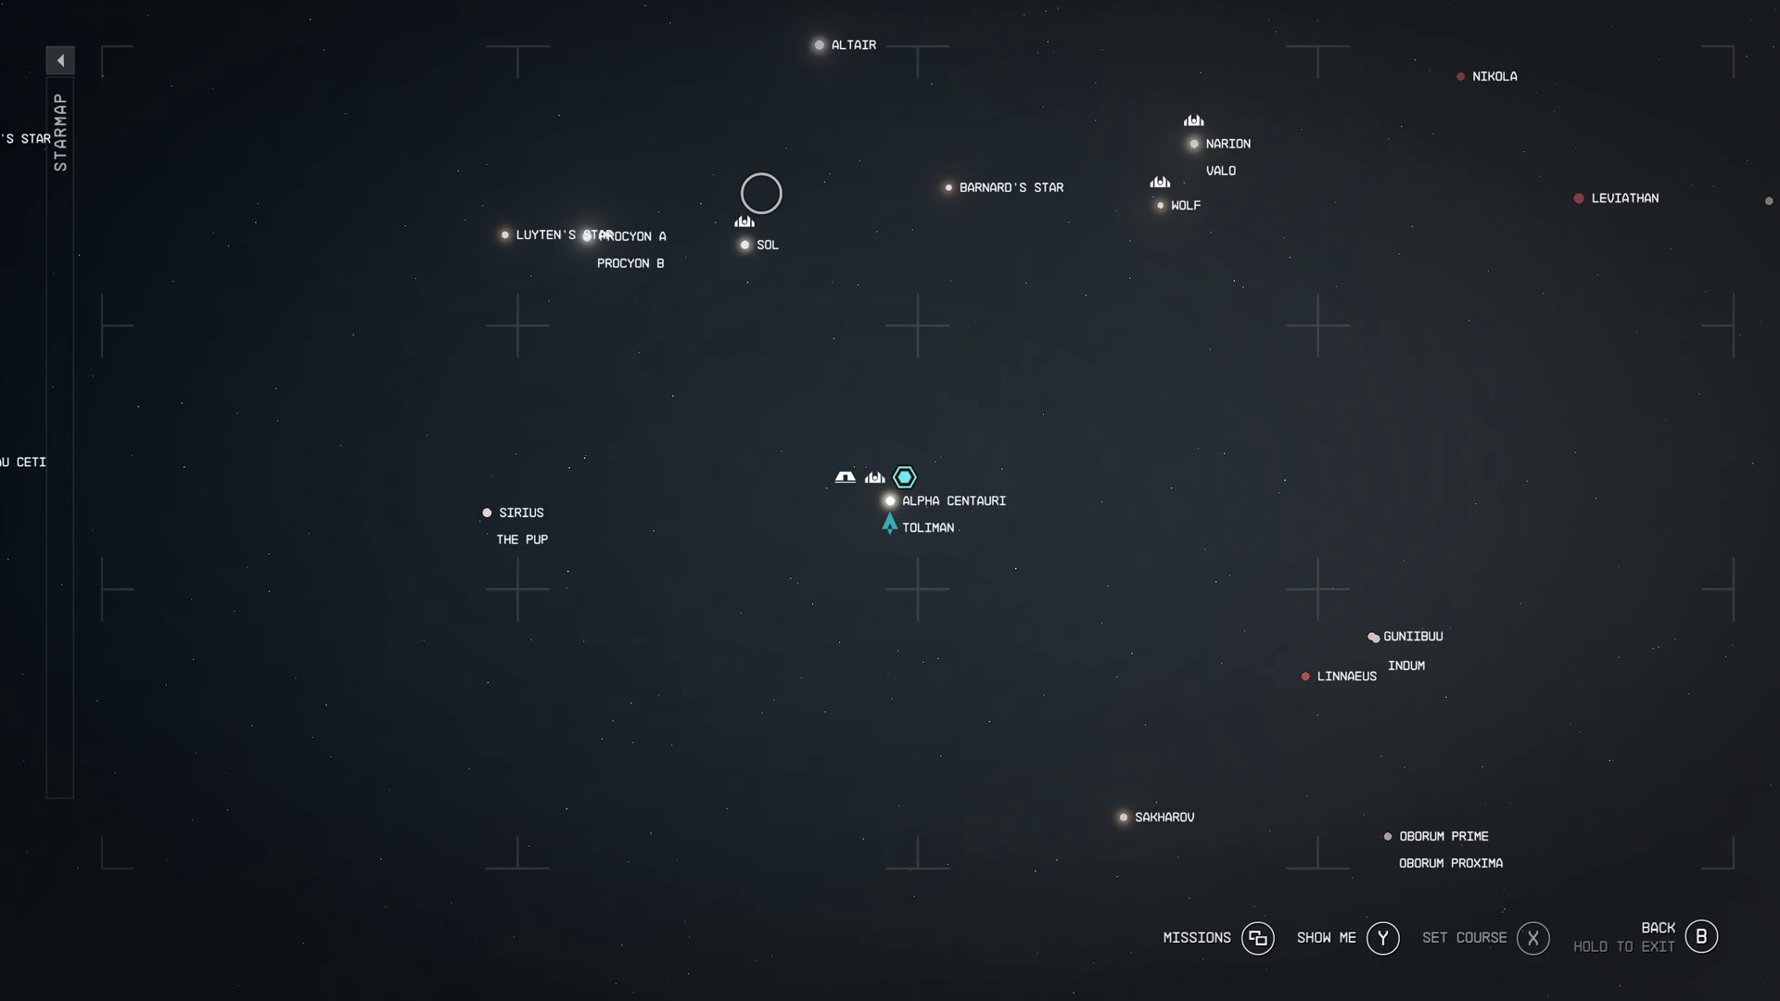
left_click(744, 222)
left_click(744, 222)
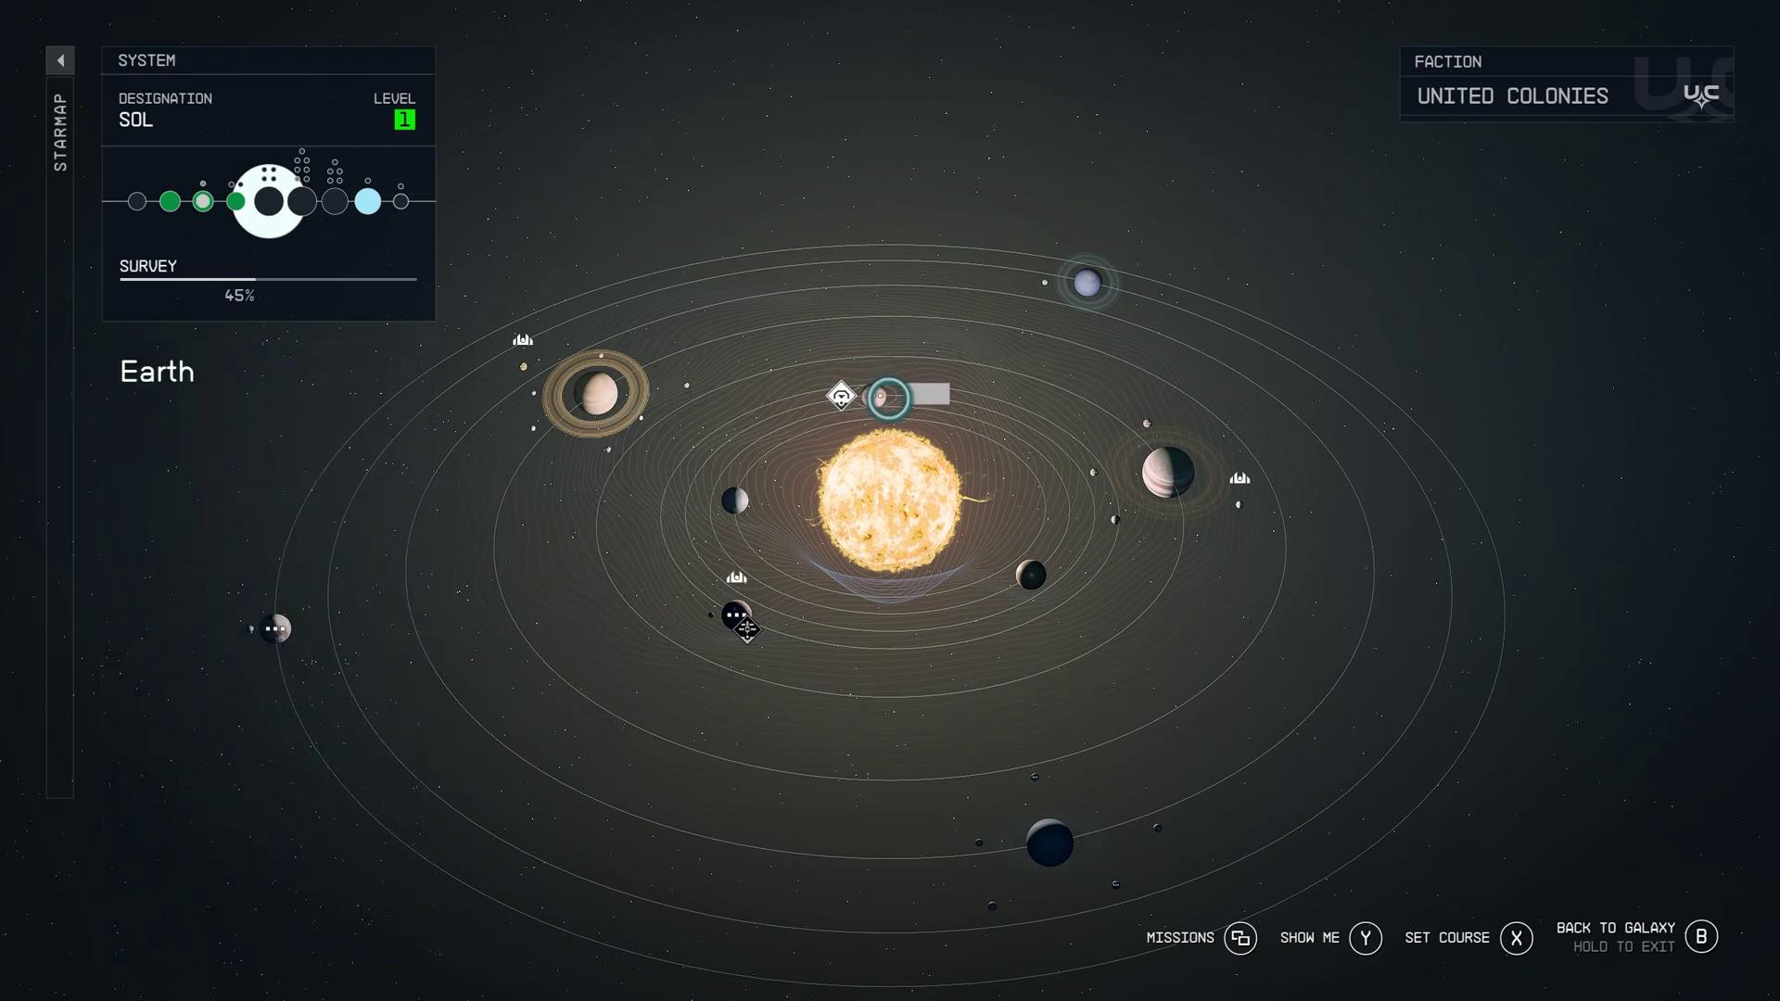
left_click(879, 396)
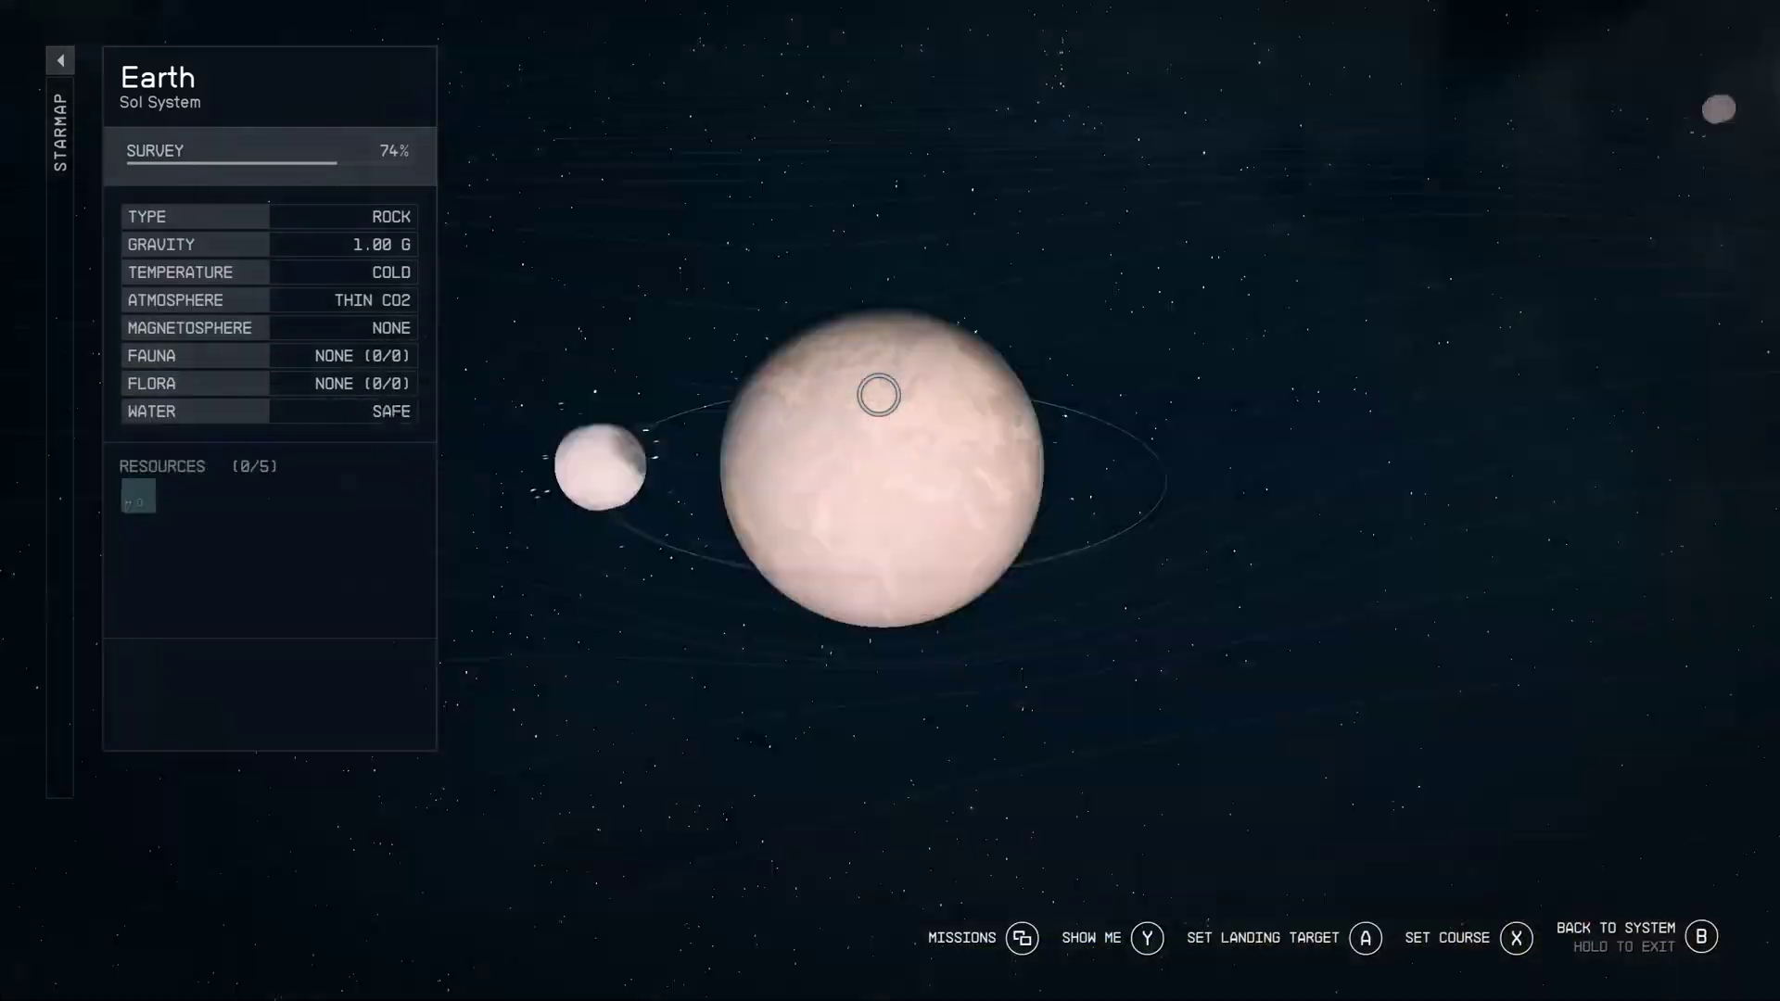
left_click_drag(879, 396, 878, 396)
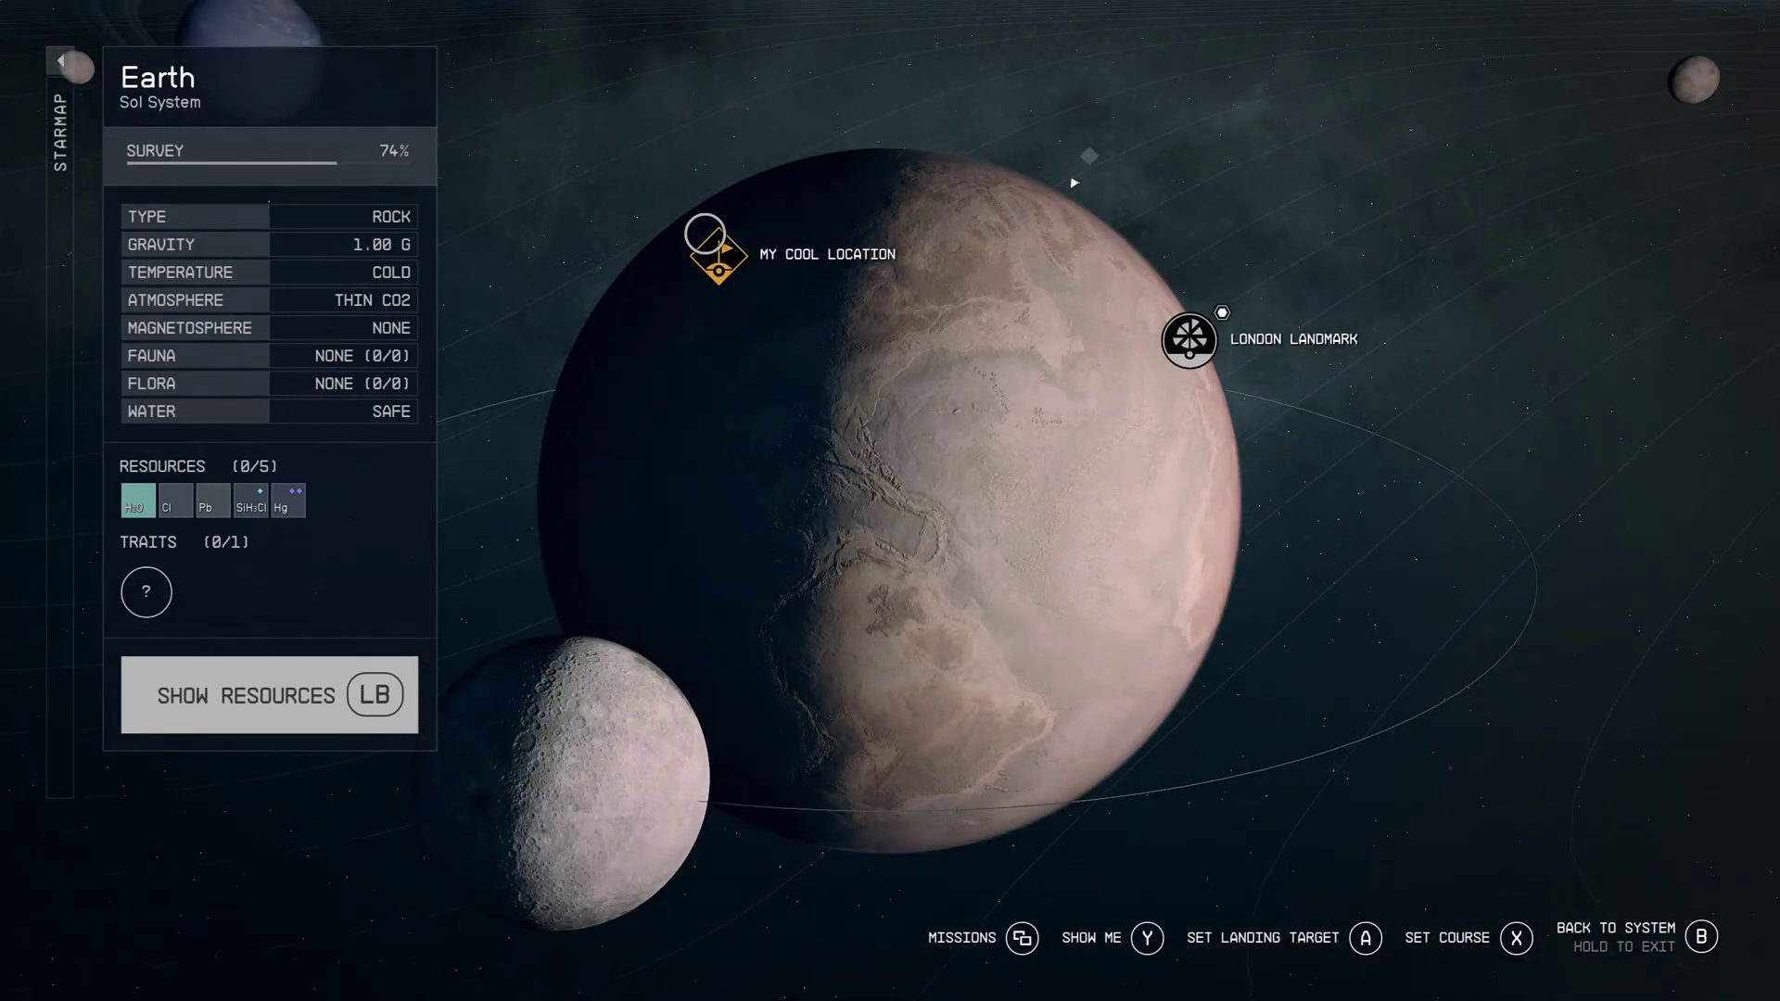
left_click(715, 250)
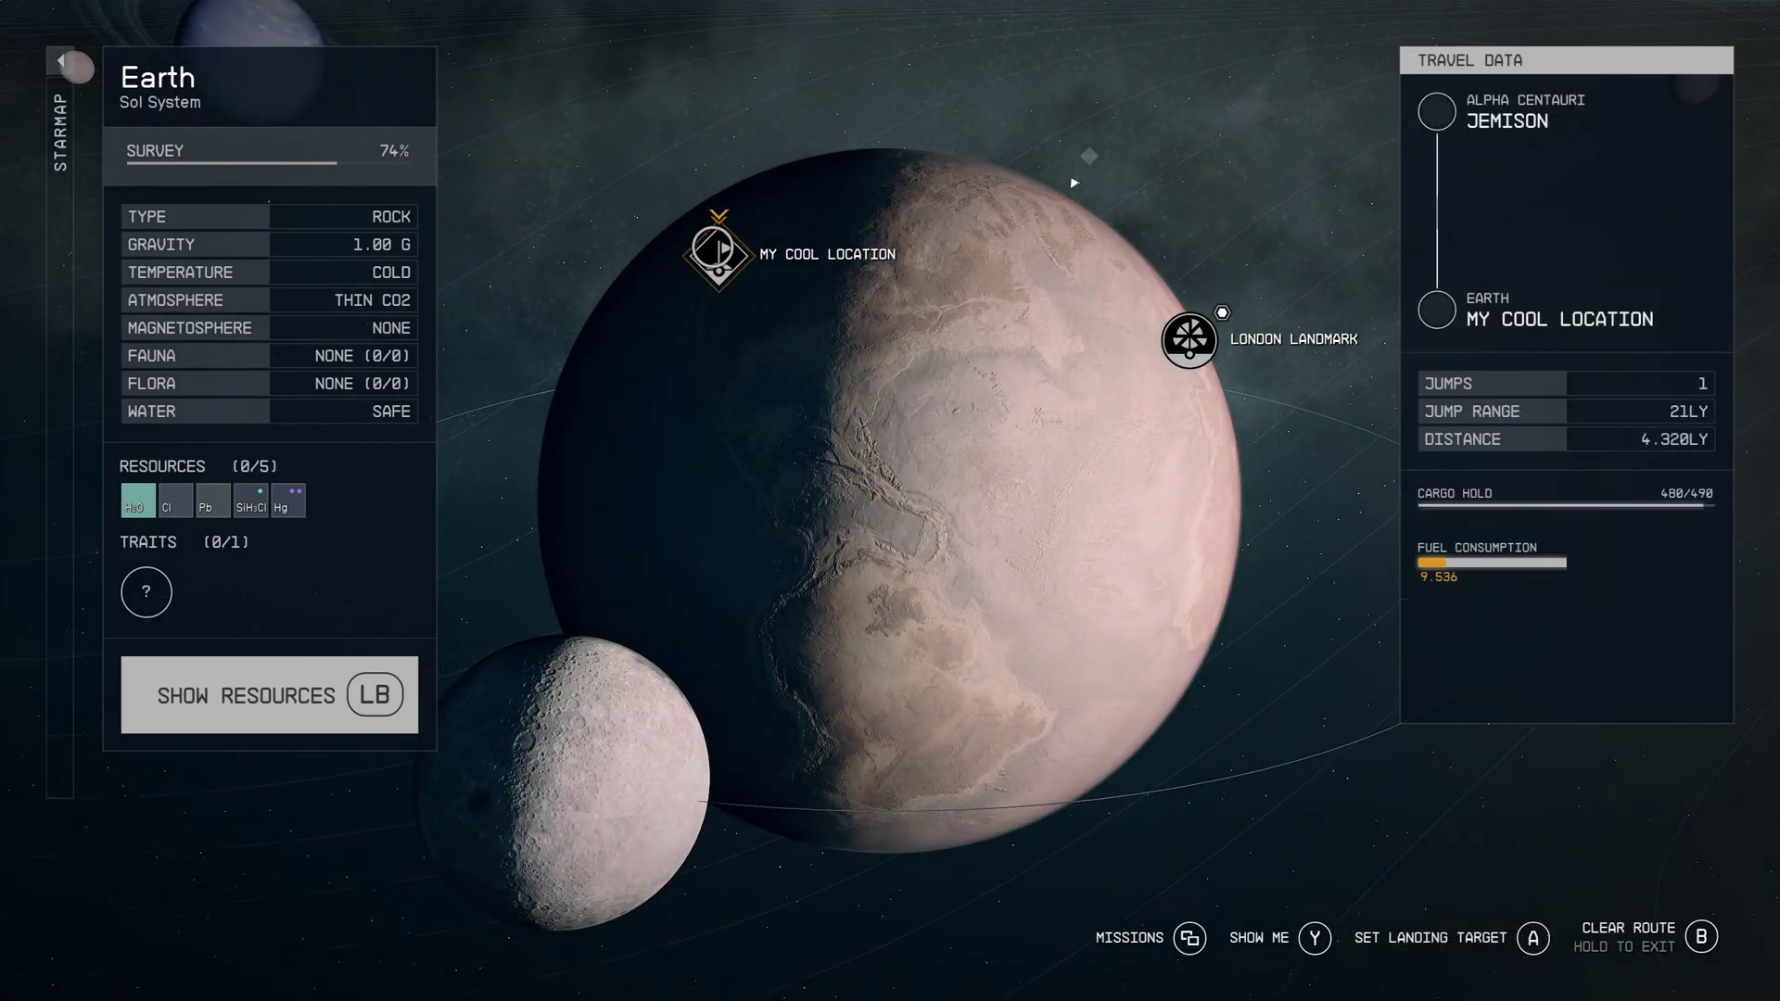